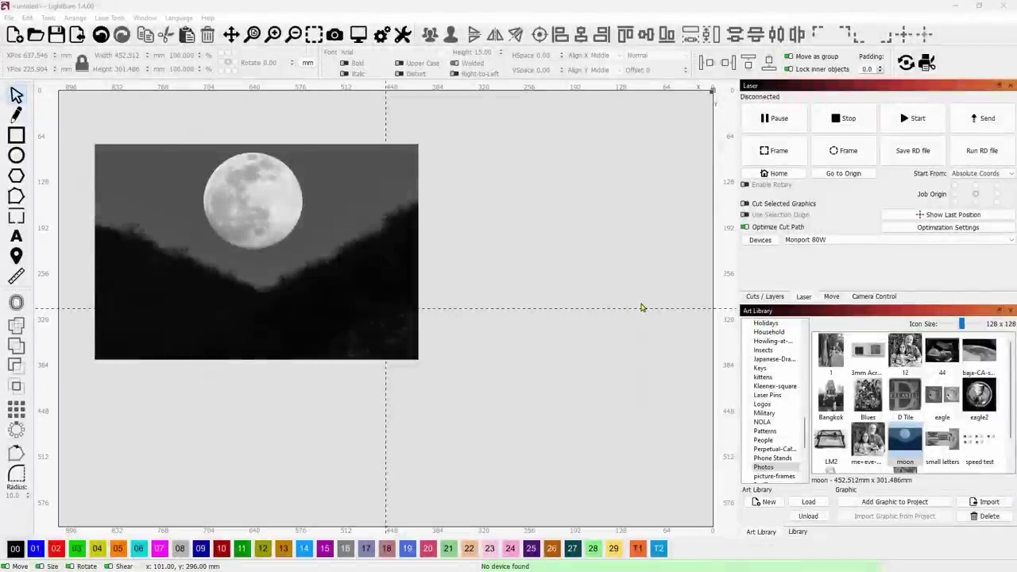
- Select the moon photo and choose Trace Image from its right-click menu
{"action": "left_click", "coordinate": [357, 270]}
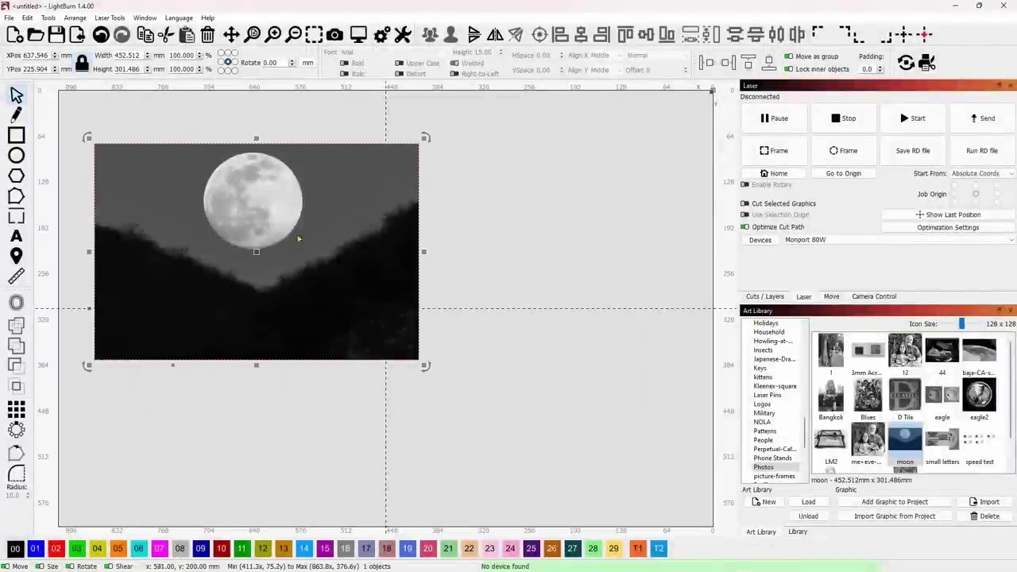
{"action": "middle_click_drag", "start_coordinate": [448, 274], "coordinate": [517, 278]}
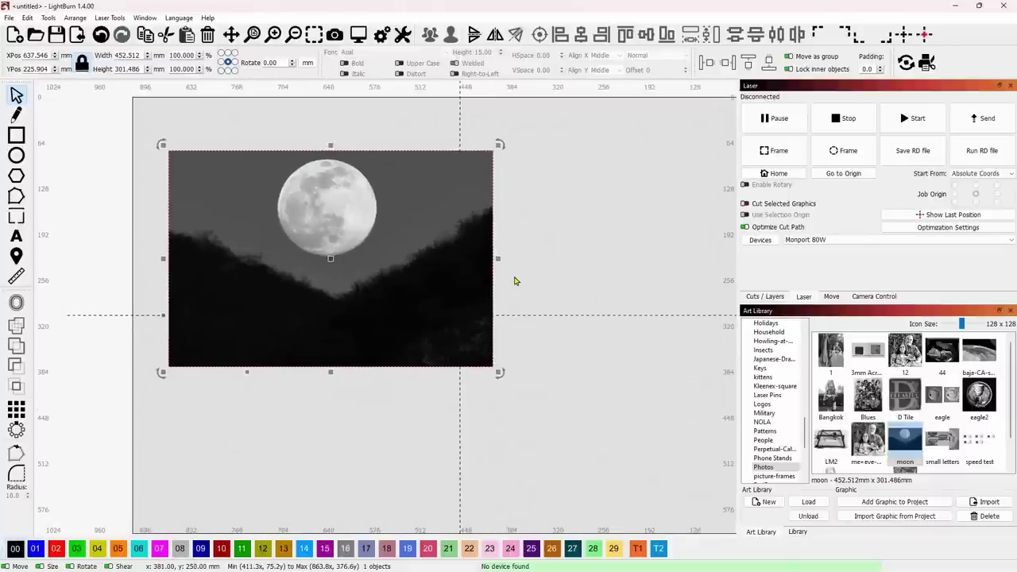
{"action": "right_click", "coordinate": [374, 241]}
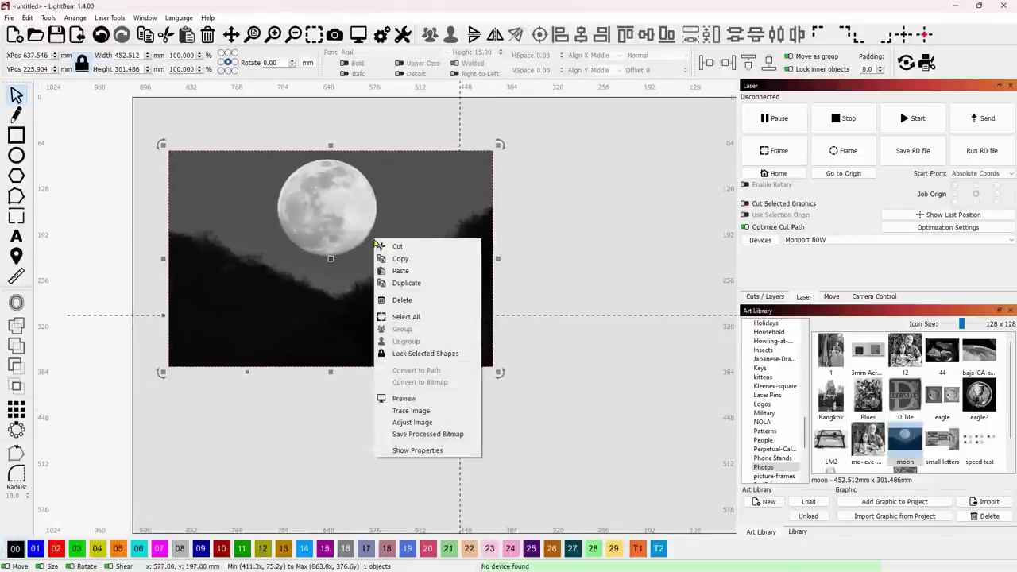
{"action": "left_click", "coordinate": [553, 223]}
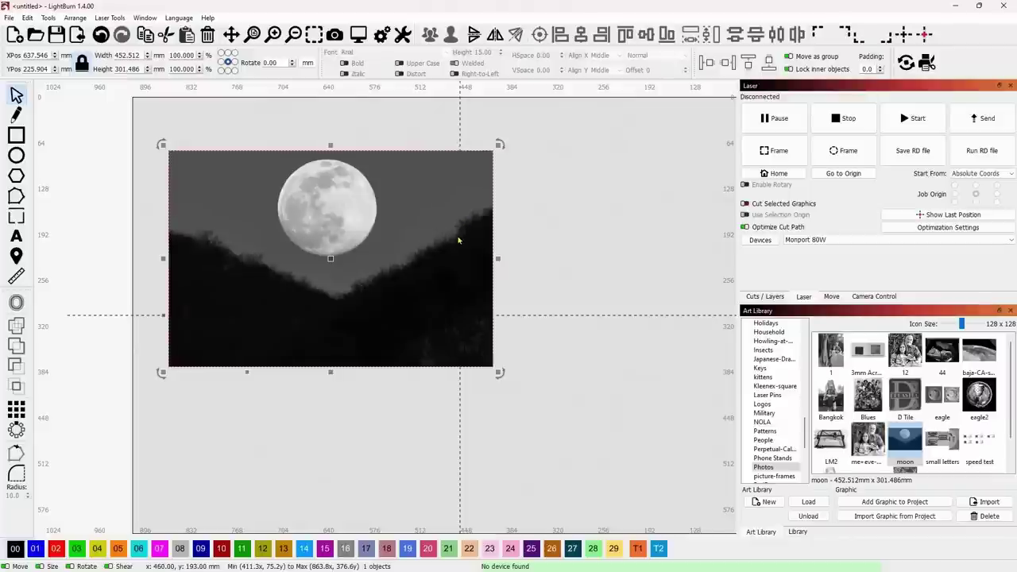
{"action": "right_click", "coordinate": [424, 210]}
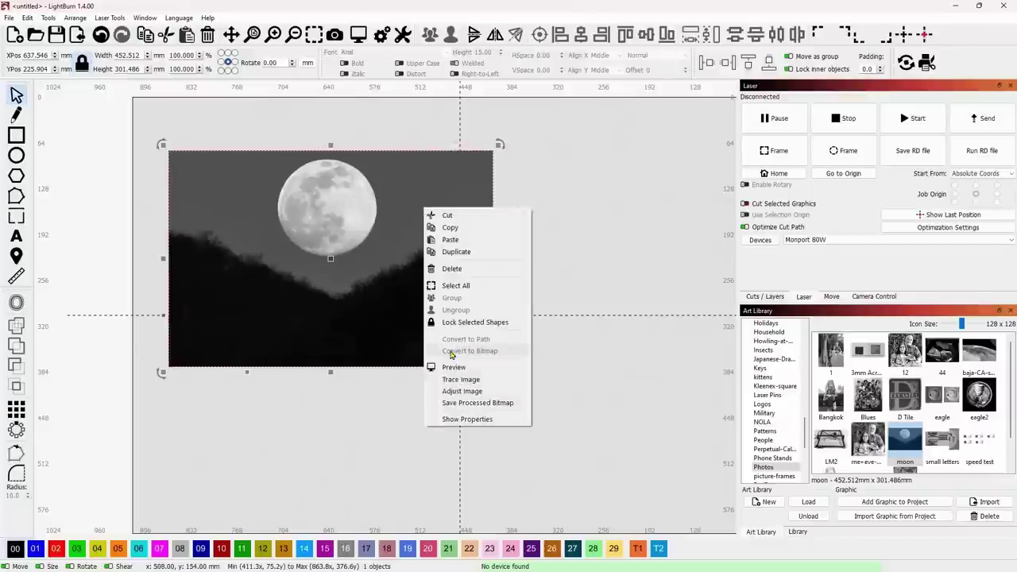
{"action": "left_click", "coordinate": [479, 381]}
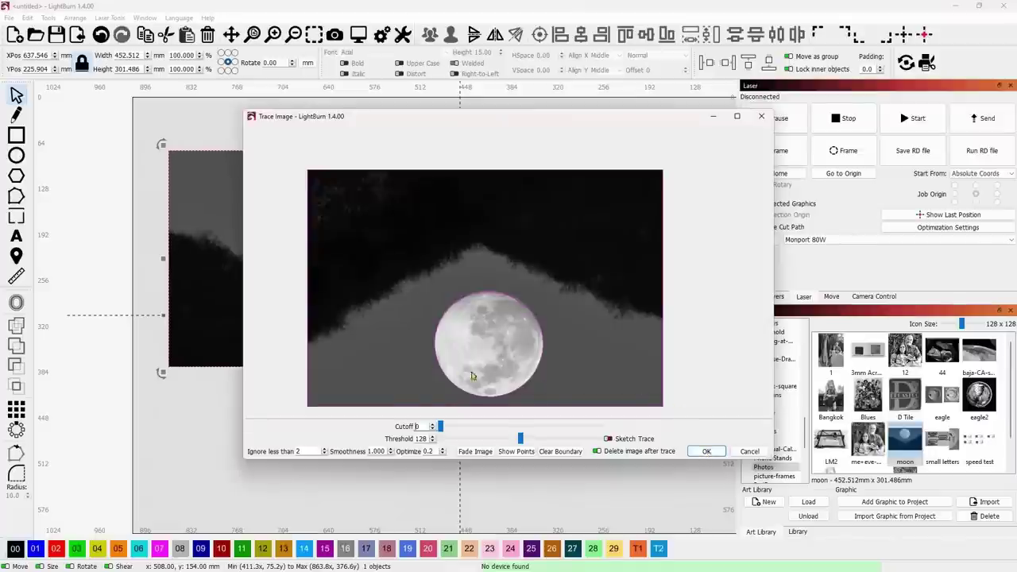
- Trace the moon photo with Threshold 196 and Cutoff 74, creating the vector shapes
{"action": "scroll", "coordinate": [479, 361], "scroll_direction": "up", "scroll_amount": 1}
{"action": "scroll", "coordinate": [481, 365], "scroll_direction": "up", "scroll_amount": 2}
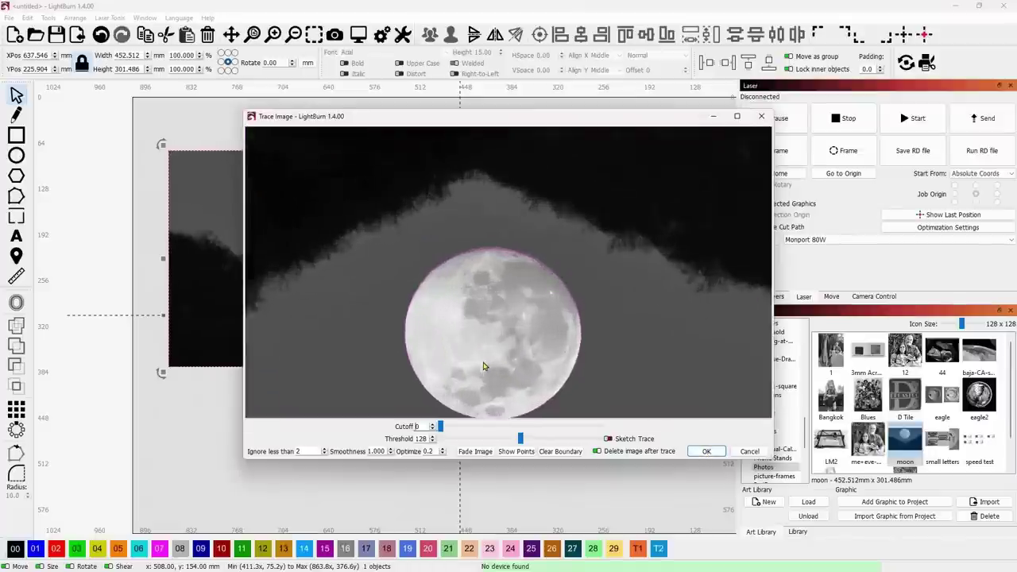
{"action": "left_click_drag", "start_coordinate": [524, 360], "coordinate": [535, 309]}
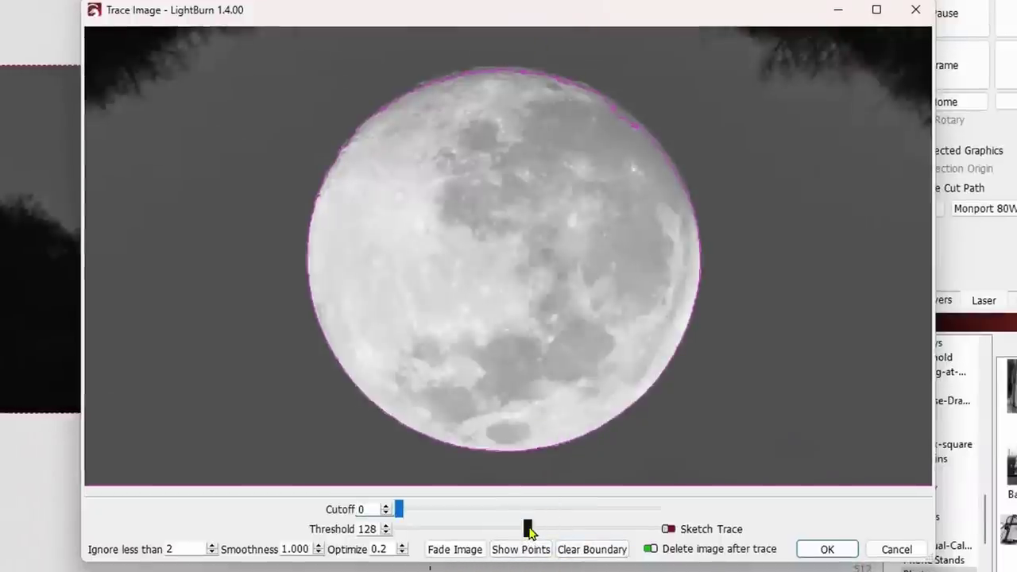
{"action": "left_click_drag", "start_coordinate": [528, 529], "coordinate": [604, 526]}
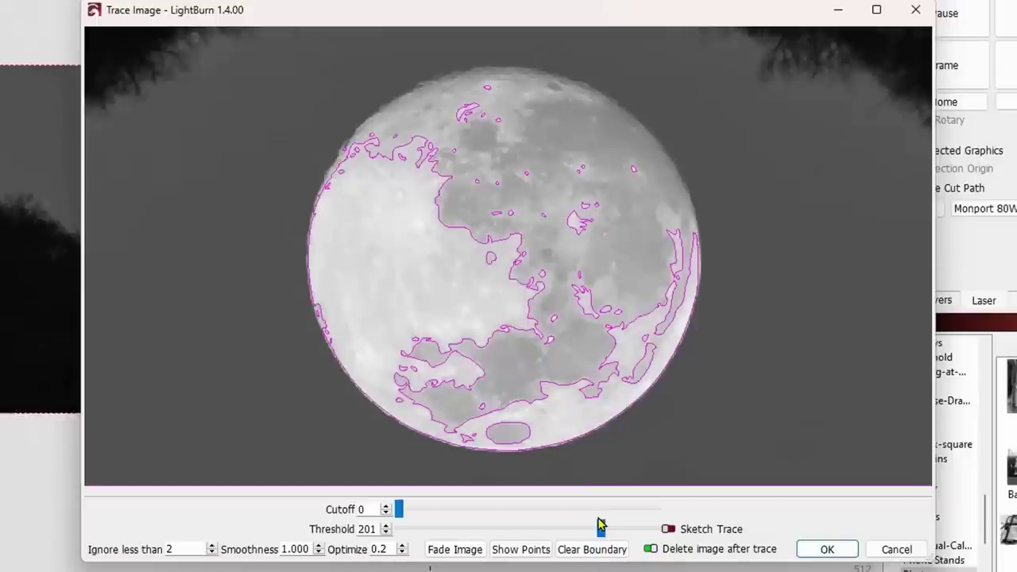
{"action": "left_click", "coordinate": [467, 509]}
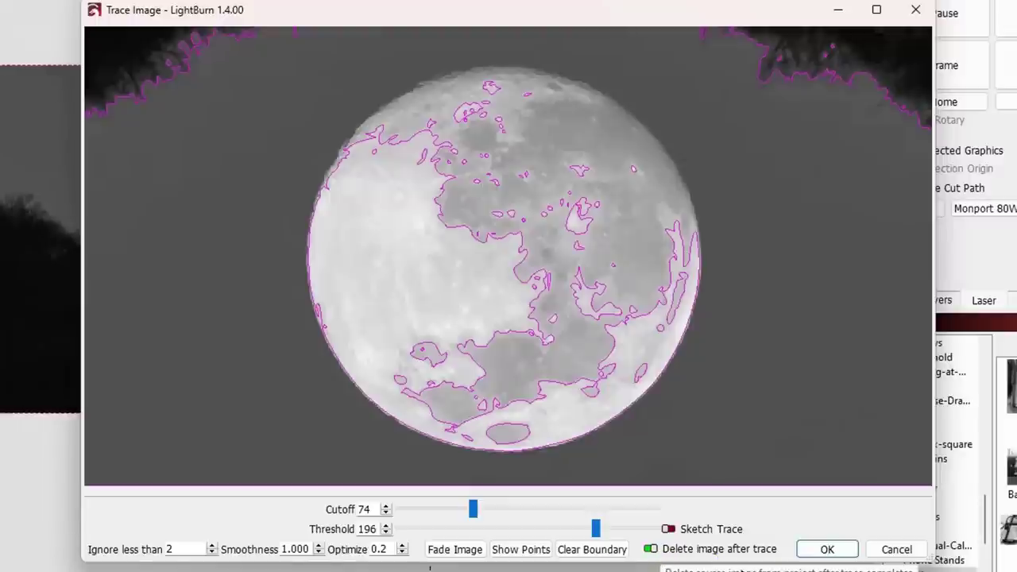
{"action": "left_click", "coordinate": [834, 550]}
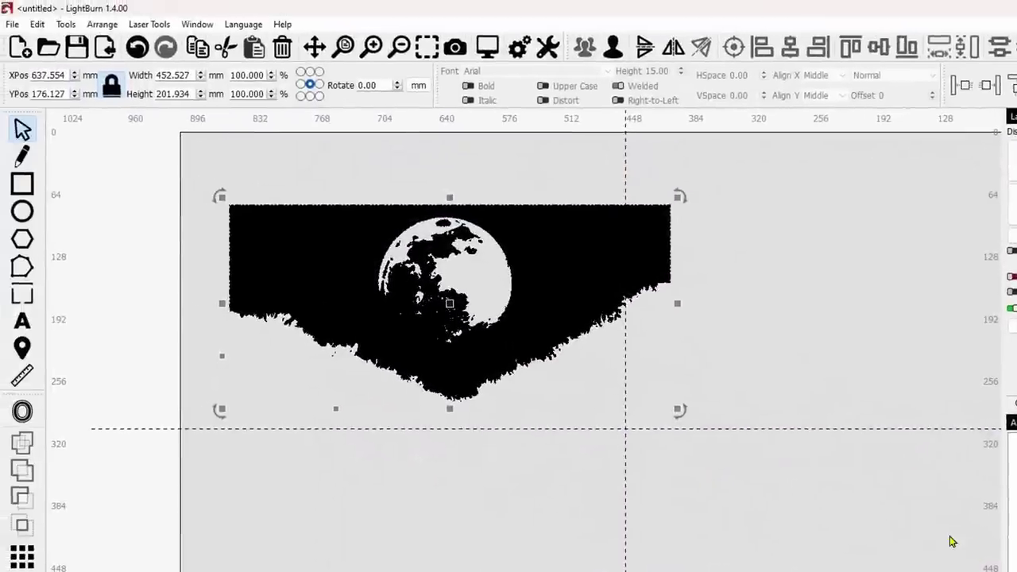
{"action": "middle_click_drag", "start_coordinate": [584, 308], "coordinate": [599, 312]}
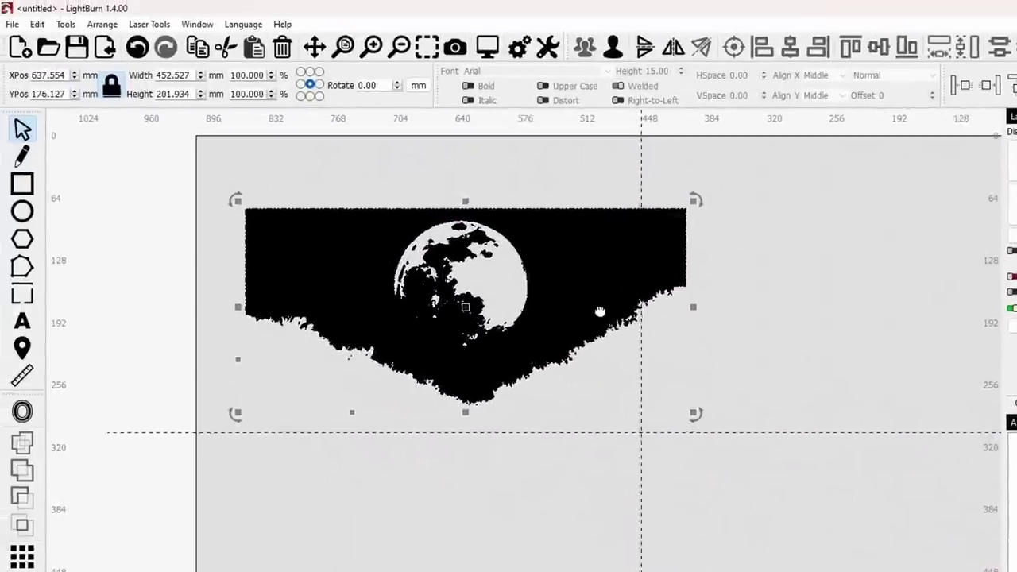
{"action": "scroll", "coordinate": [669, 334], "scroll_direction": "up", "scroll_amount": 3}
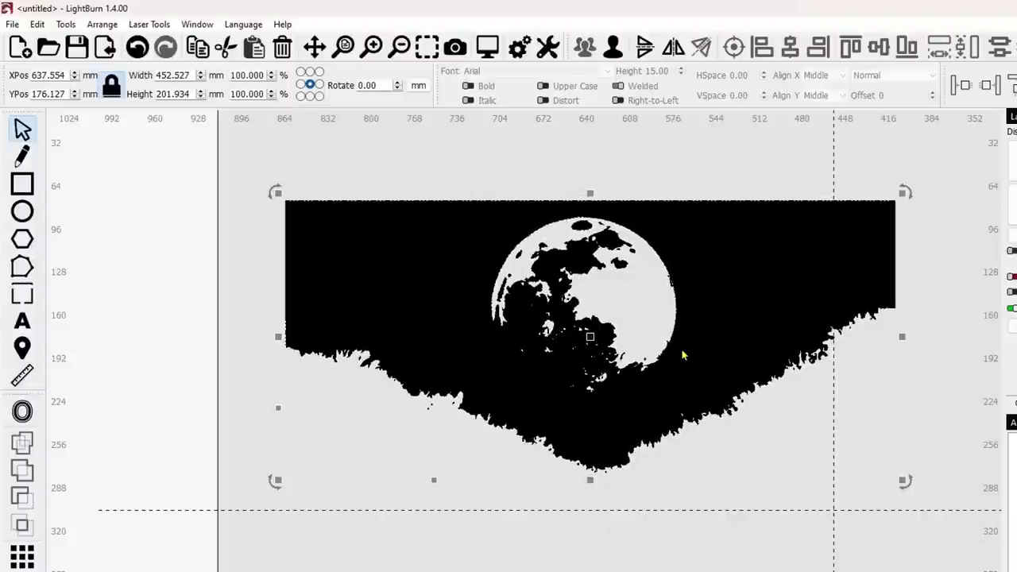
{"action": "left_click", "coordinate": [196, 25]}
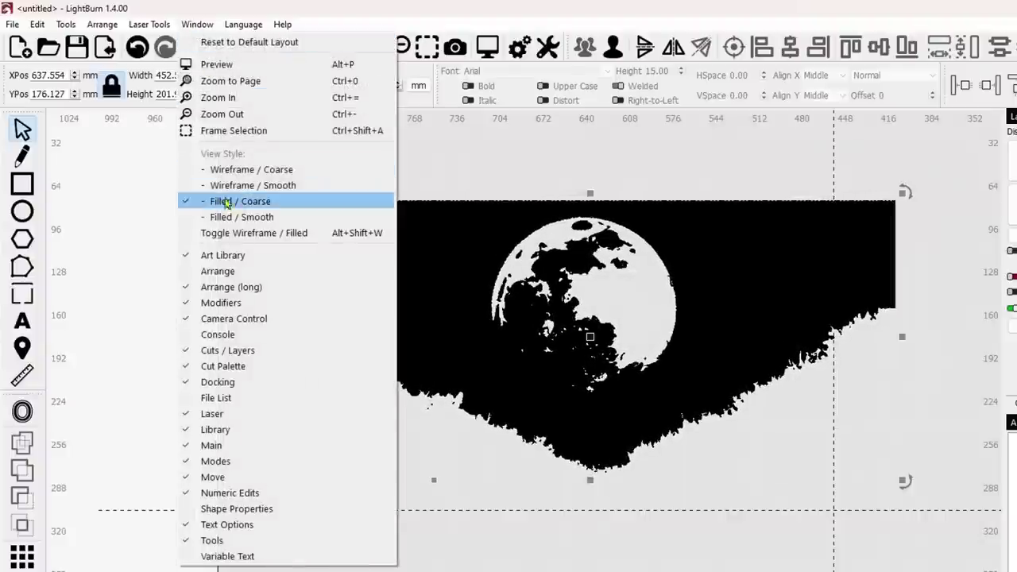
{"action": "left_click", "coordinate": [248, 185]}
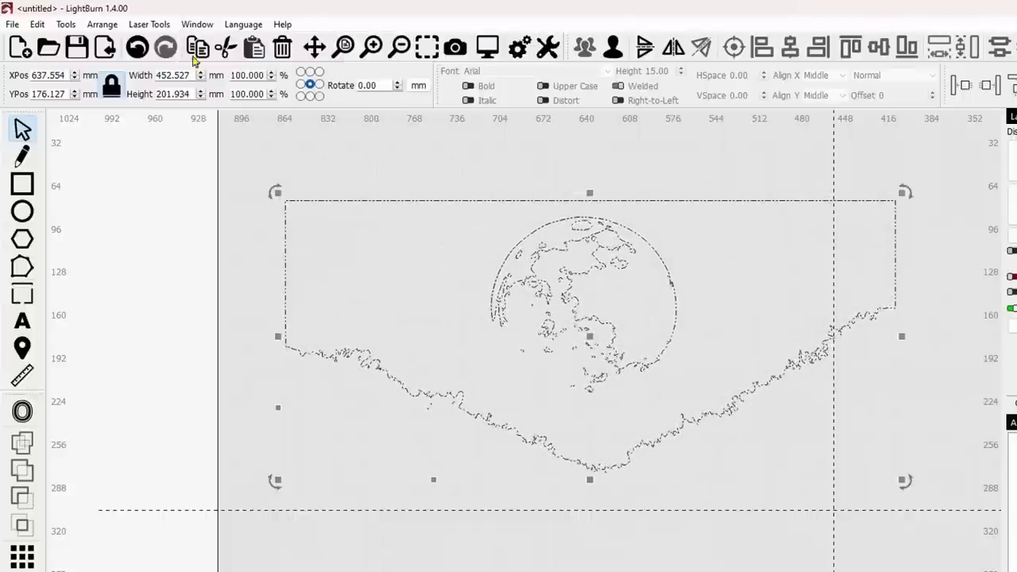
{"action": "left_click", "coordinate": [197, 24]}
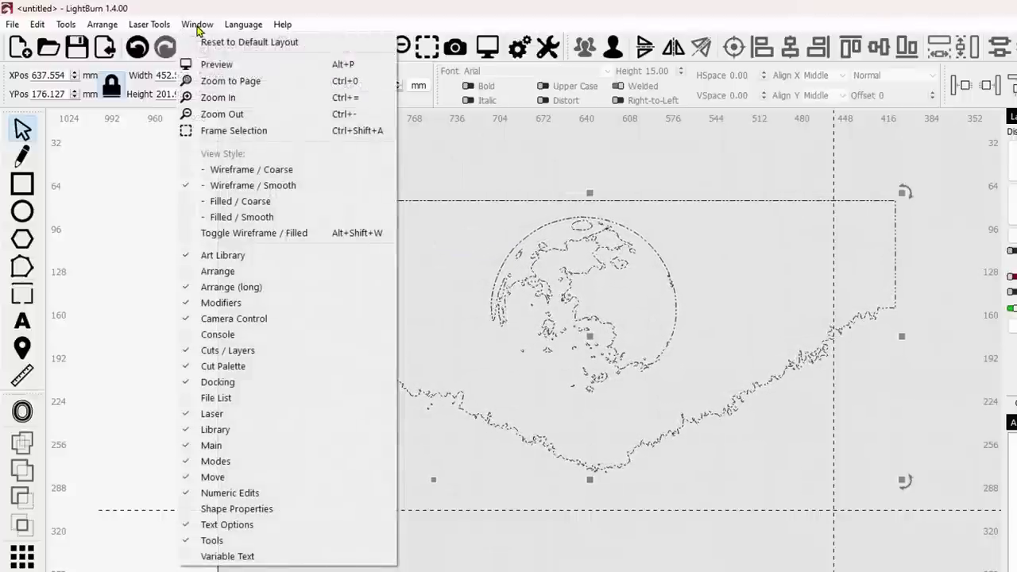
{"action": "left_click", "coordinate": [261, 203]}
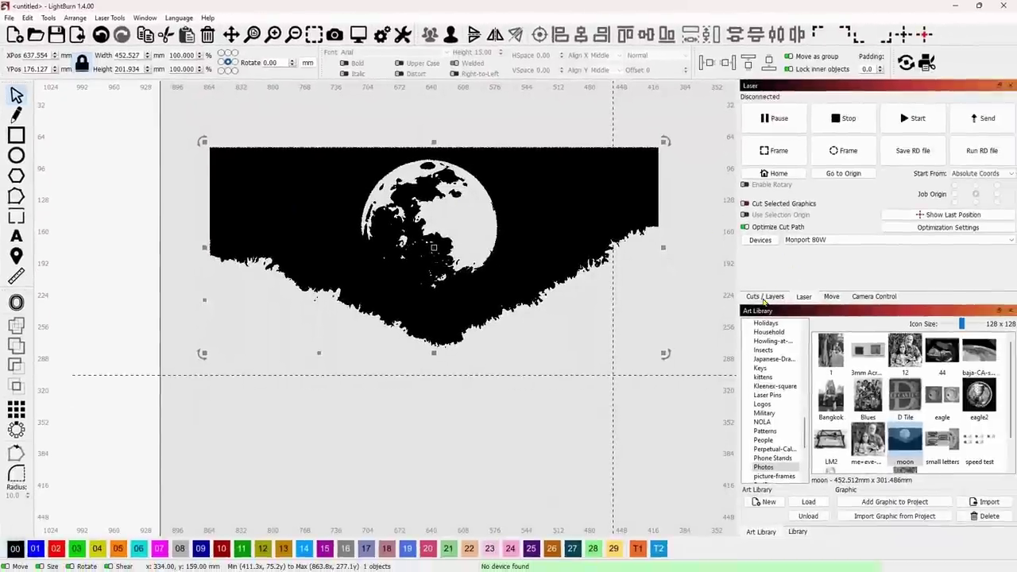
{"action": "left_click", "coordinate": [764, 297]}
- Set the Engrave layer's mode to Line
{"action": "left_click", "coordinate": [804, 110]}
{"action": "left_click", "coordinate": [804, 111]}
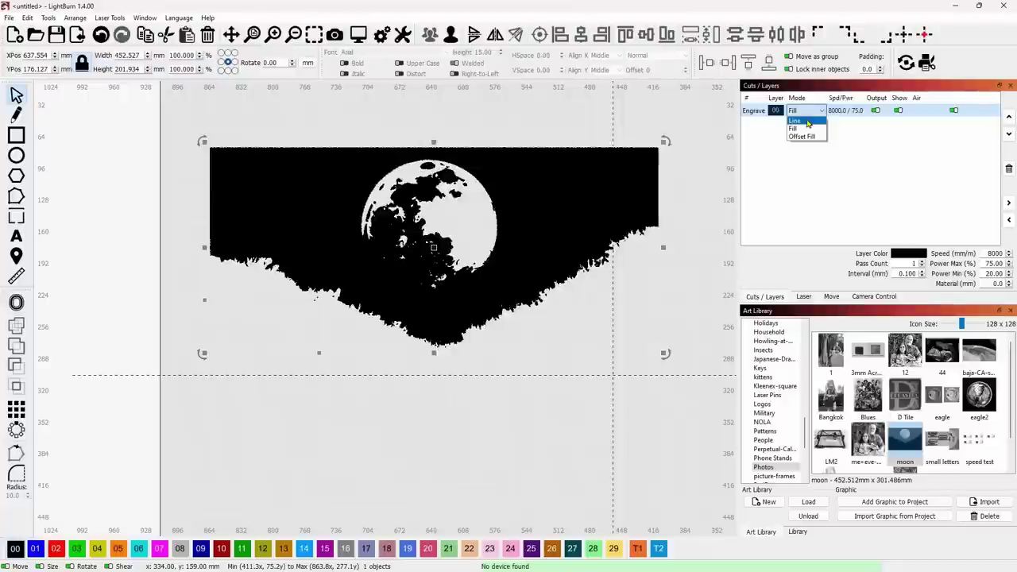
{"action": "left_click", "coordinate": [804, 120]}
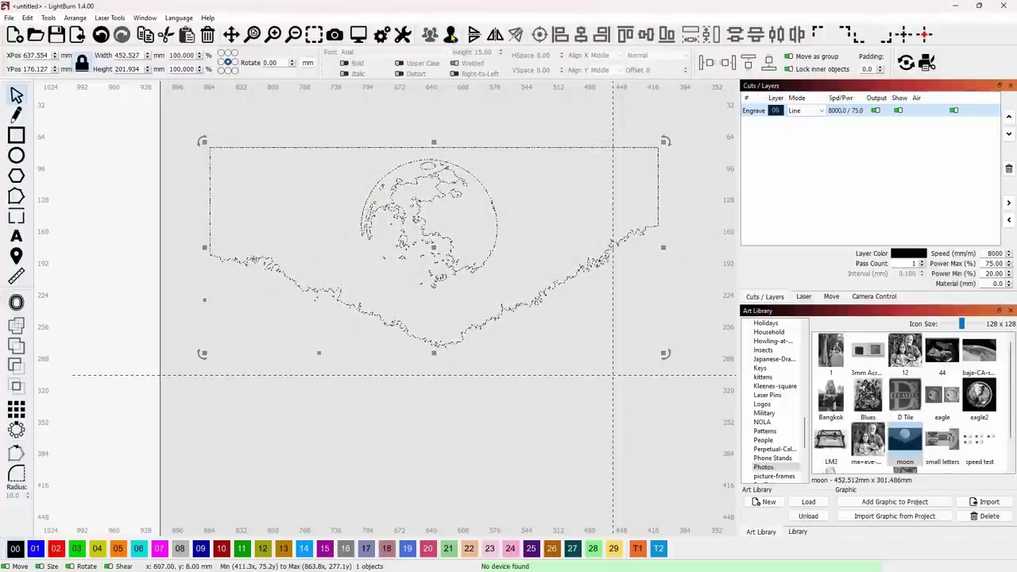
- Ungroup the traced moon and select the landscape frame outline
{"action": "left_click", "coordinate": [450, 35]}
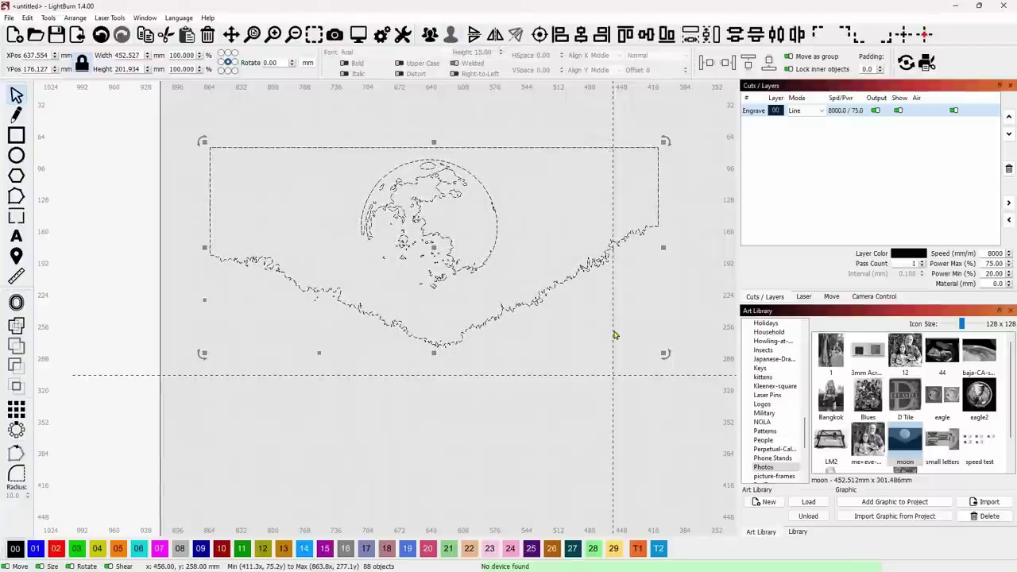
{"action": "left_click", "coordinate": [614, 332]}
{"action": "left_click", "coordinate": [588, 279]}
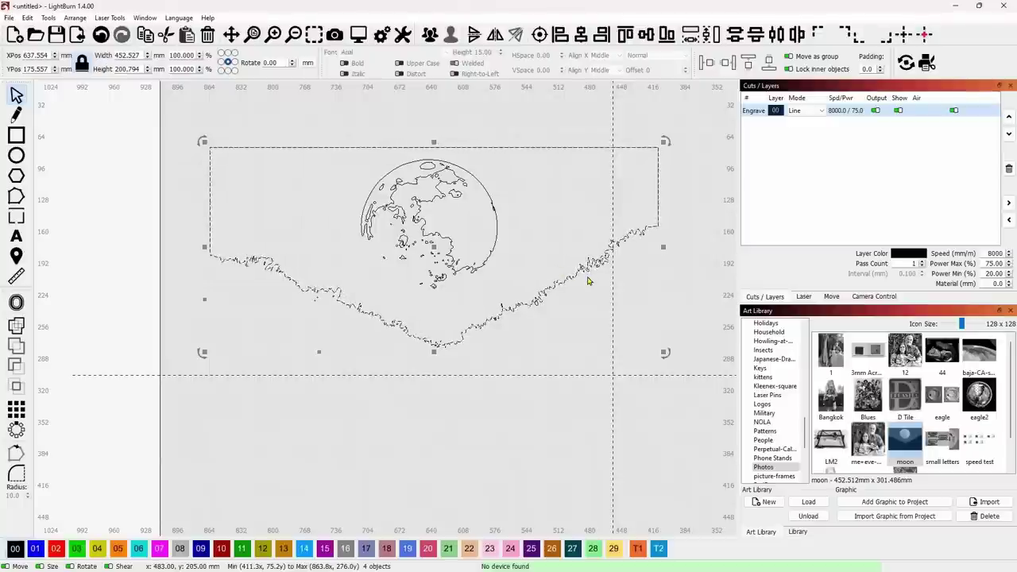
- Delete the frame and the stray specks below, right and left of the moon, then select all
{"action": "key", "text": "Delete"}
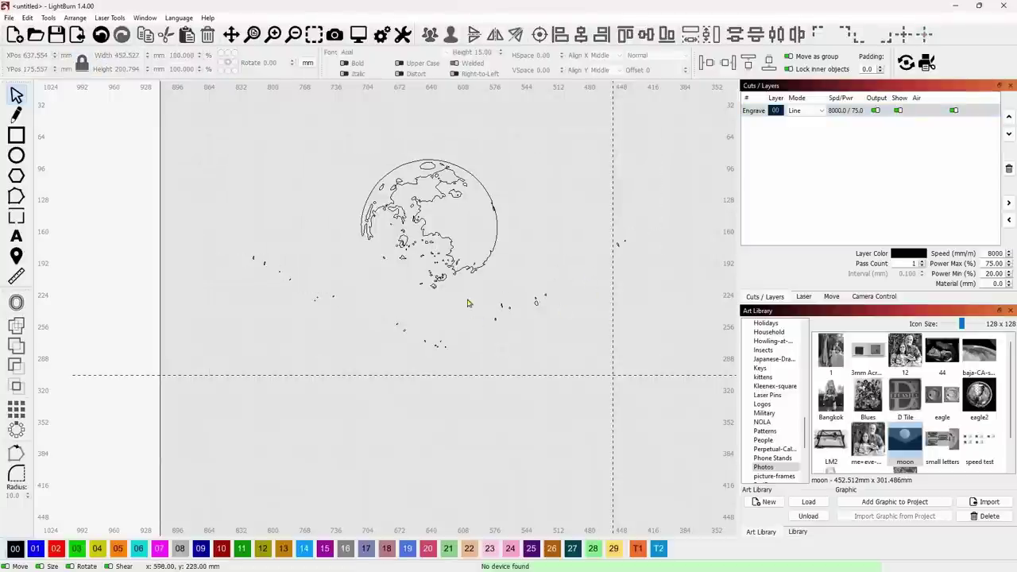
{"action": "left_click_drag", "start_coordinate": [356, 297], "coordinate": [615, 362]}
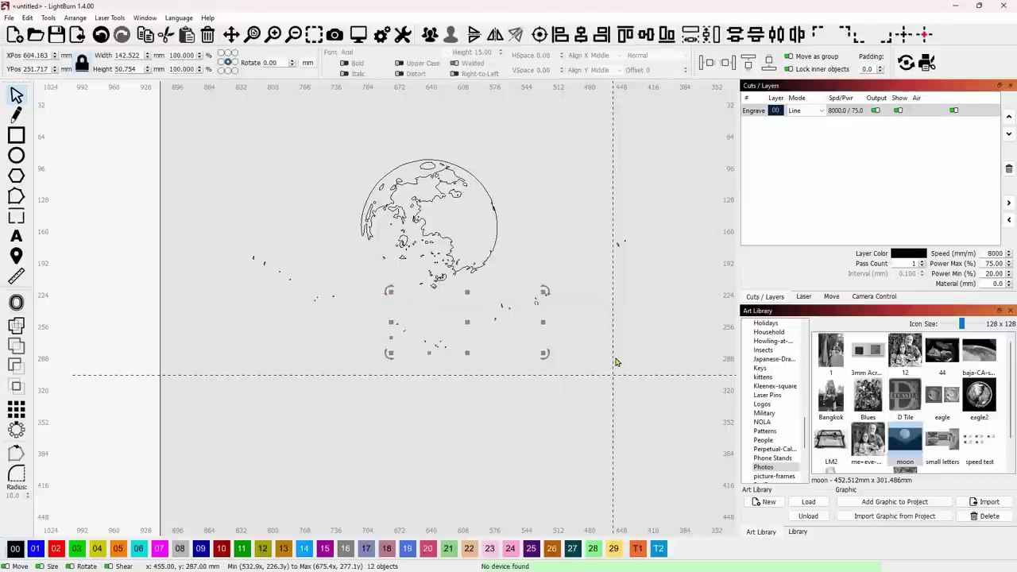
{"action": "key", "text": "Delete"}
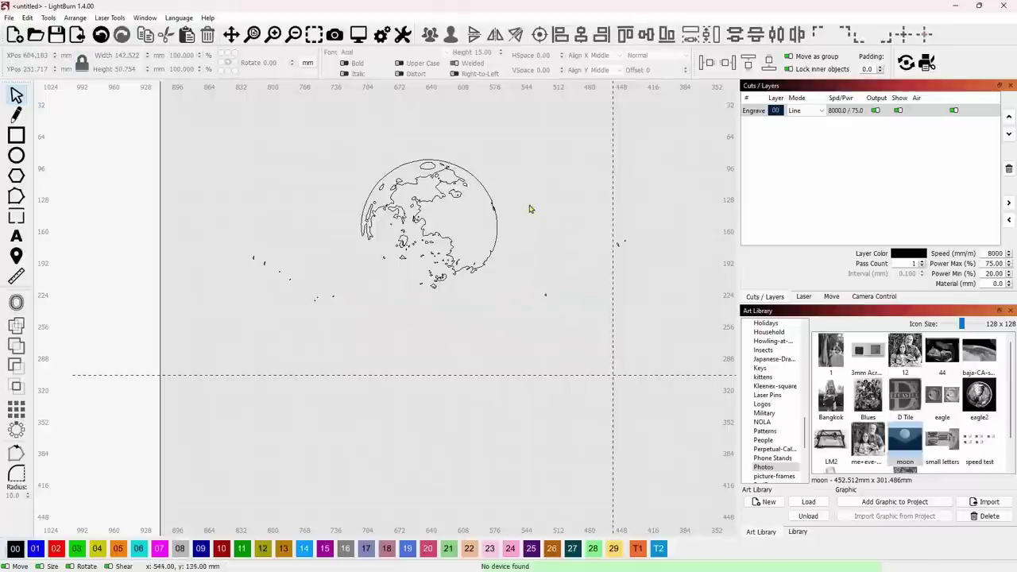
{"action": "left_click_drag", "start_coordinate": [529, 209], "coordinate": [686, 364]}
{"action": "key", "text": "Delete"}
{"action": "left_click_drag", "start_coordinate": [223, 236], "coordinate": [367, 362]}
{"action": "key", "text": "Delete"}
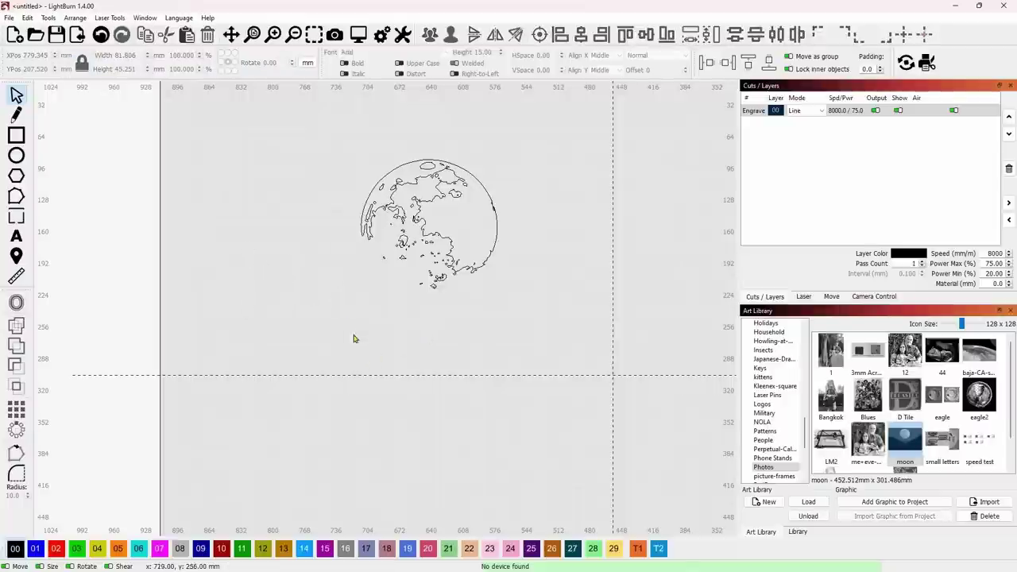
{"action": "key", "text": "ctrl+a"}
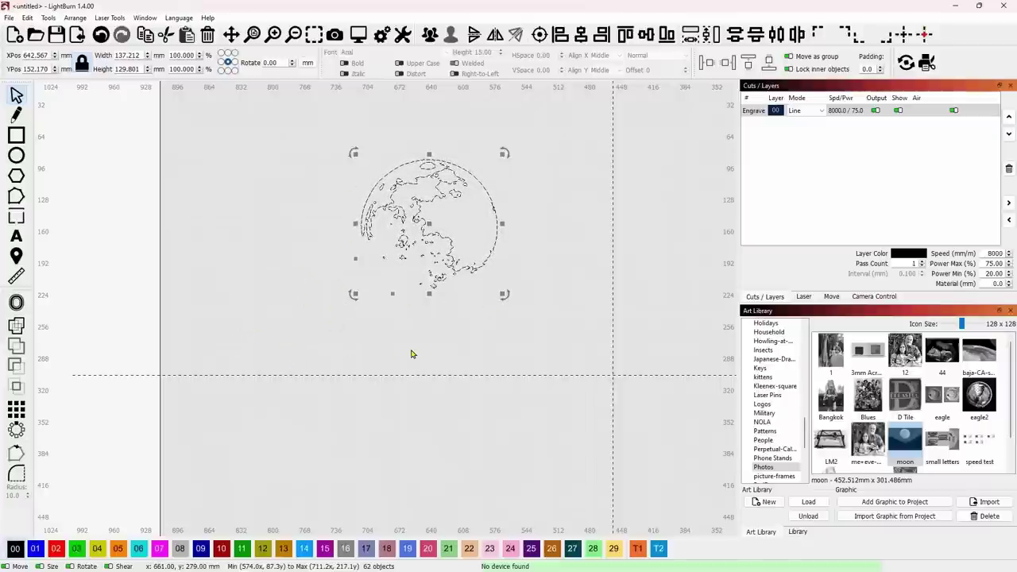
- Centre the moon in view and delete the tiny islands in the lower maria
{"action": "left_click", "coordinate": [365, 306]}
{"action": "scroll", "coordinate": [367, 300], "scroll_direction": "up", "scroll_amount": 3}
{"action": "middle_click_drag", "start_coordinate": [373, 292], "coordinate": [336, 373]}
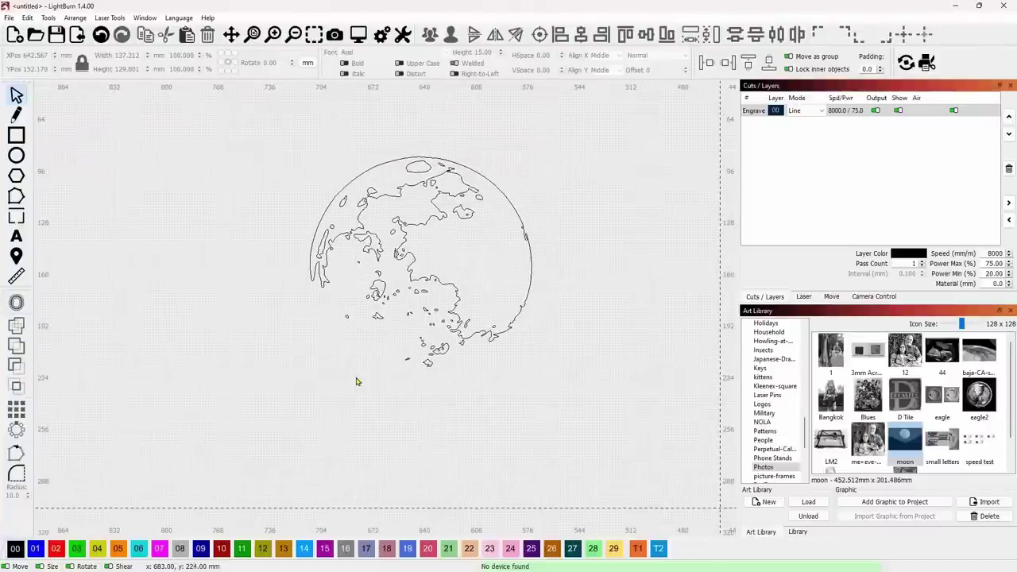
{"action": "left_click_drag", "start_coordinate": [374, 319], "coordinate": [430, 391]}
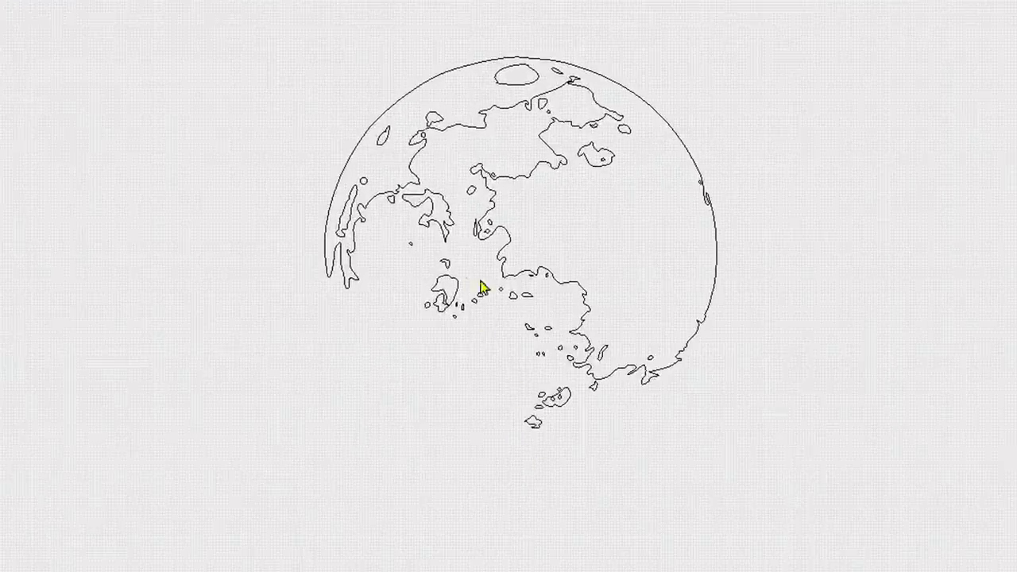
{"action": "left_click_drag", "start_coordinate": [467, 281], "coordinate": [584, 379]}
{"action": "key", "text": "Delete"}
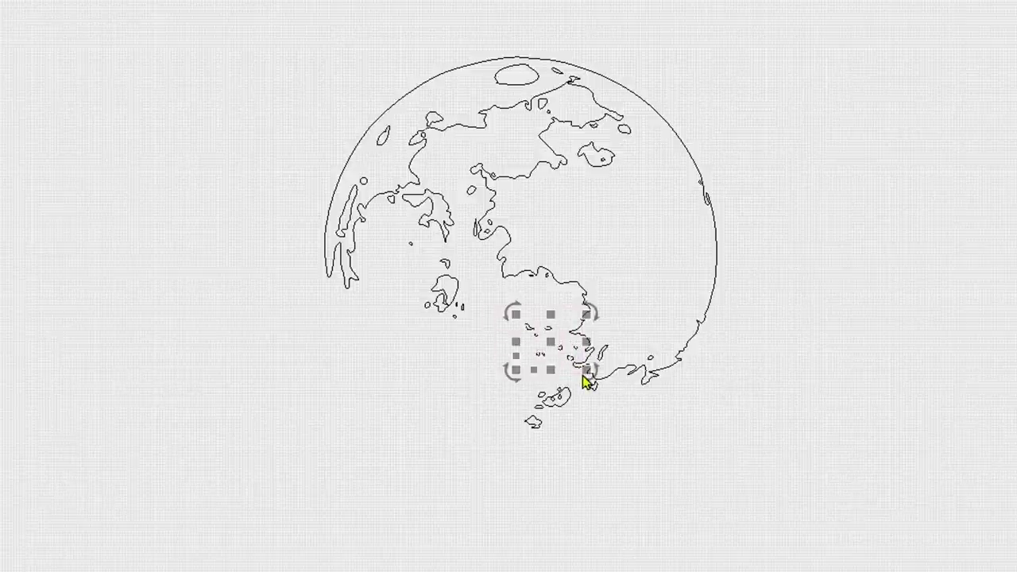
{"action": "key", "text": "Delete"}
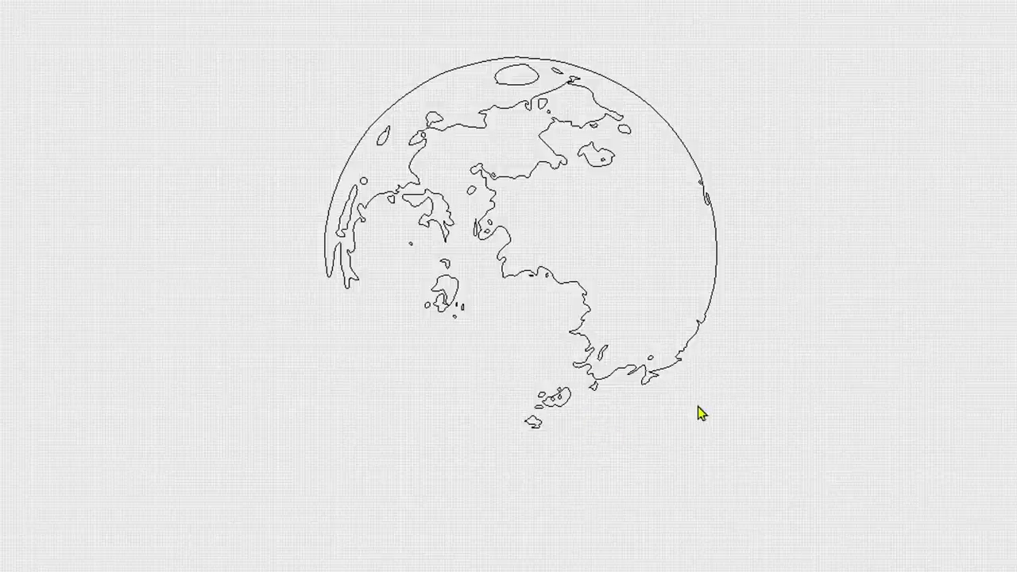
- Delete the small island specks below the moon and a cluster of tiny island dots
{"action": "left_click_drag", "start_coordinate": [698, 404], "coordinate": [588, 352]}
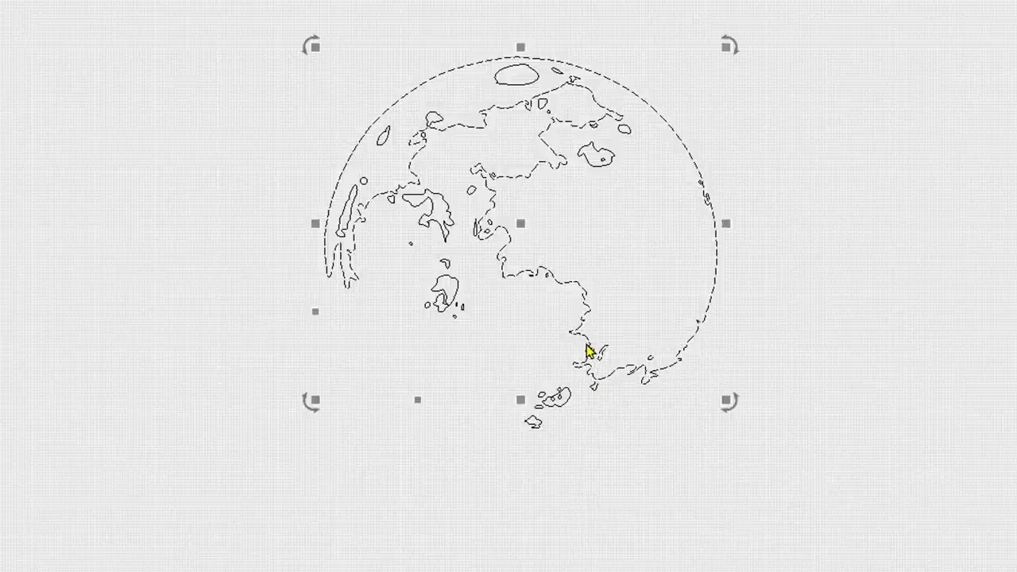
{"action": "left_click", "coordinate": [817, 336]}
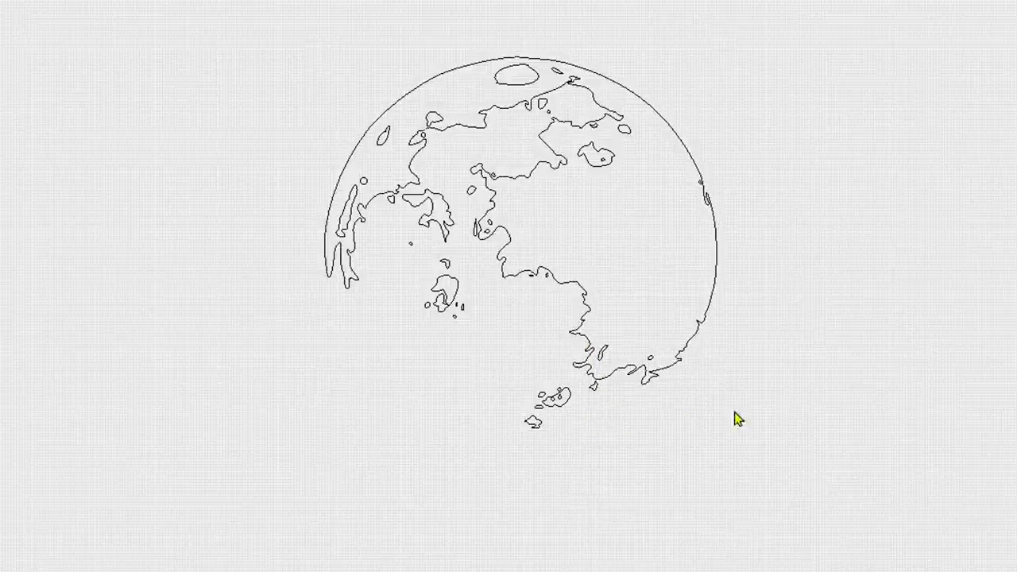
{"action": "left_click_drag", "start_coordinate": [495, 369], "coordinate": [572, 411]}
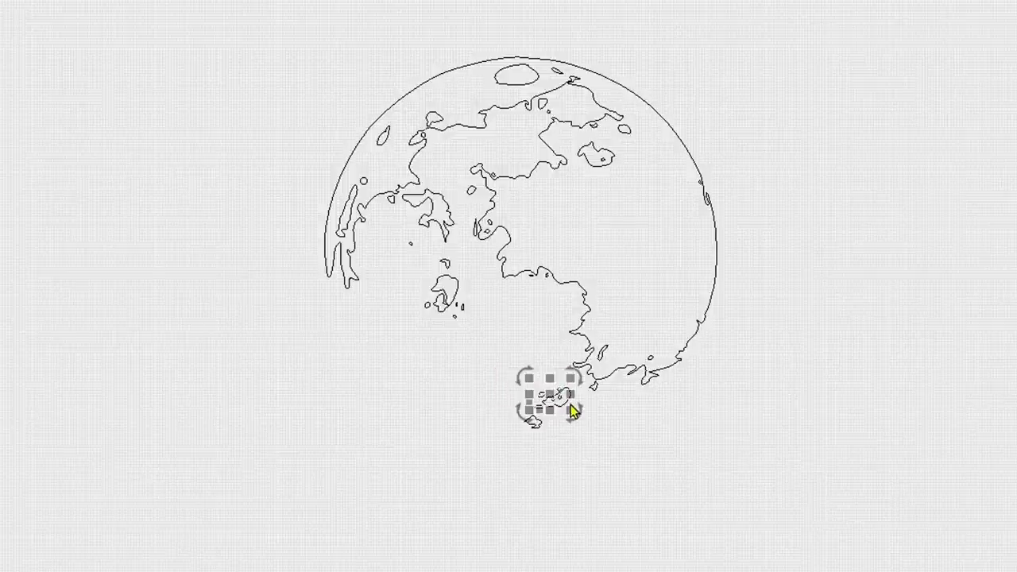
{"action": "left_click", "coordinate": [529, 441]}
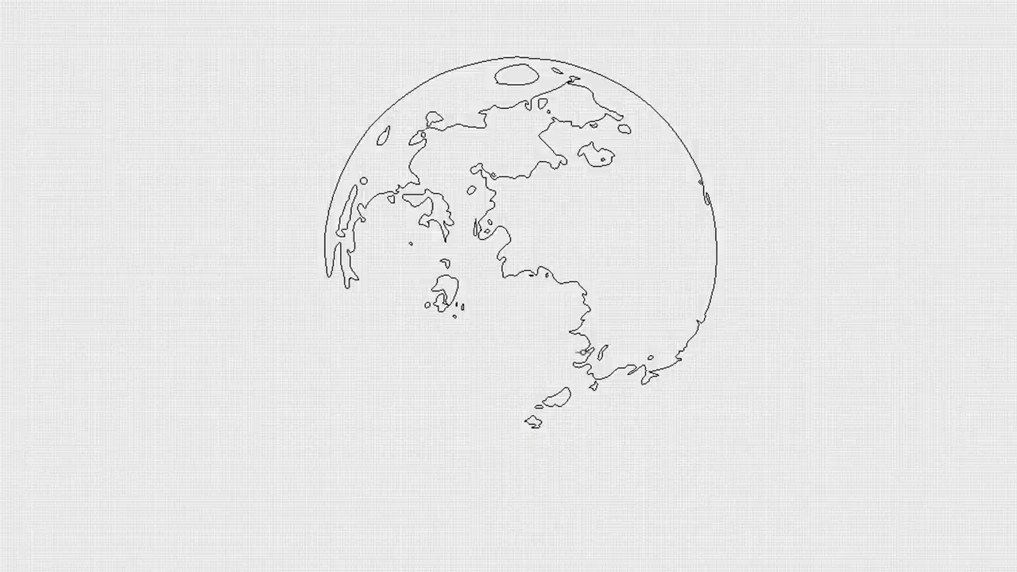
{"action": "left_click_drag", "start_coordinate": [496, 403], "coordinate": [548, 437]}
{"action": "key", "text": "Delete"}
{"action": "mouse_move", "coordinate": [402, 300]}
{"action": "left_mouse_down"}
{"action": "mouse_move", "coordinate": [466, 318]}
{"action": "mouse_move", "coordinate": [497, 344]}
{"action": "left_mouse_up"}
{"action": "key", "text": "Delete"}
- Delete the dots near the central island, the left-coastline specks and a small middle fragment
{"action": "left_click_drag", "start_coordinate": [392, 232], "coordinate": [469, 285]}
{"action": "key", "text": "Delete"}
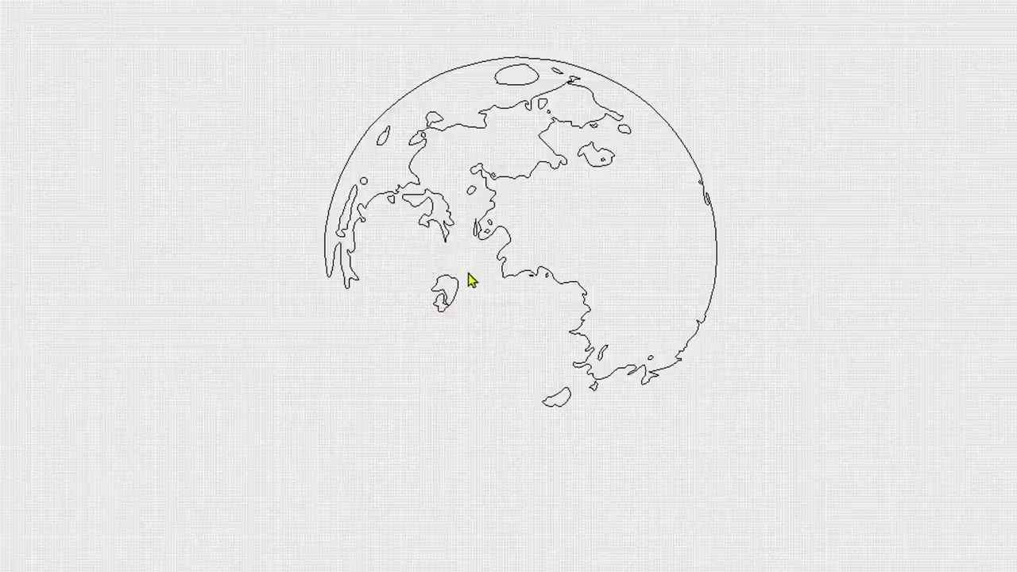
{"action": "left_click_drag", "start_coordinate": [363, 173], "coordinate": [420, 227]}
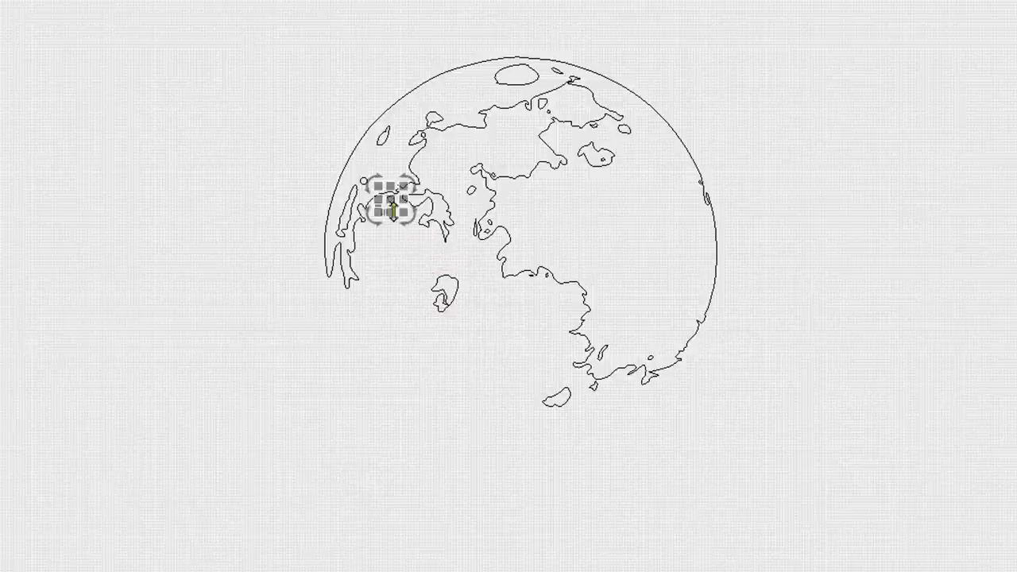
{"action": "key", "text": "Delete"}
{"action": "key", "text": "Delete"}
{"action": "left_click_drag", "start_coordinate": [453, 164], "coordinate": [501, 234]}
{"action": "left_click", "coordinate": [475, 225]}
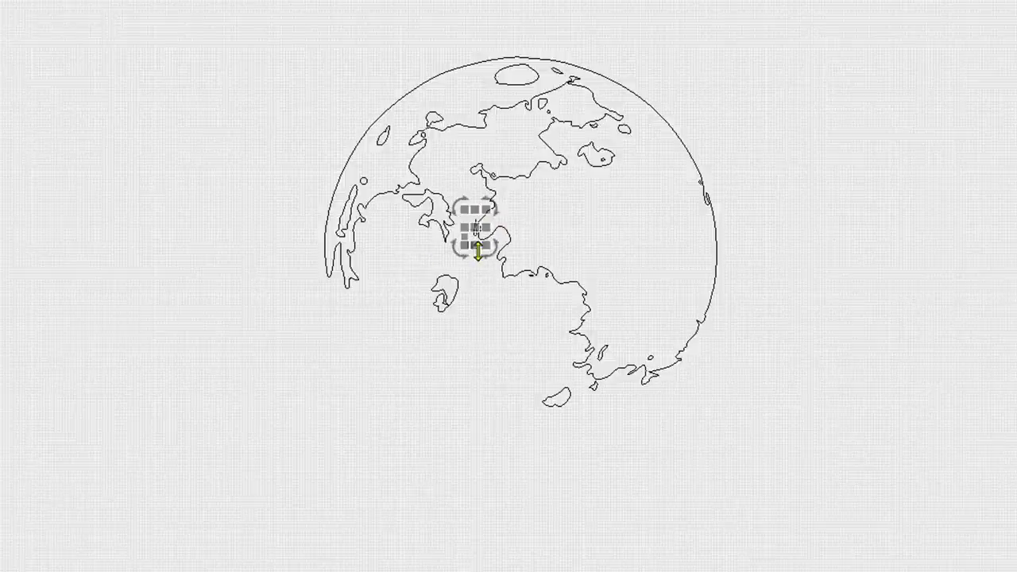
{"action": "key", "text": "Delete"}
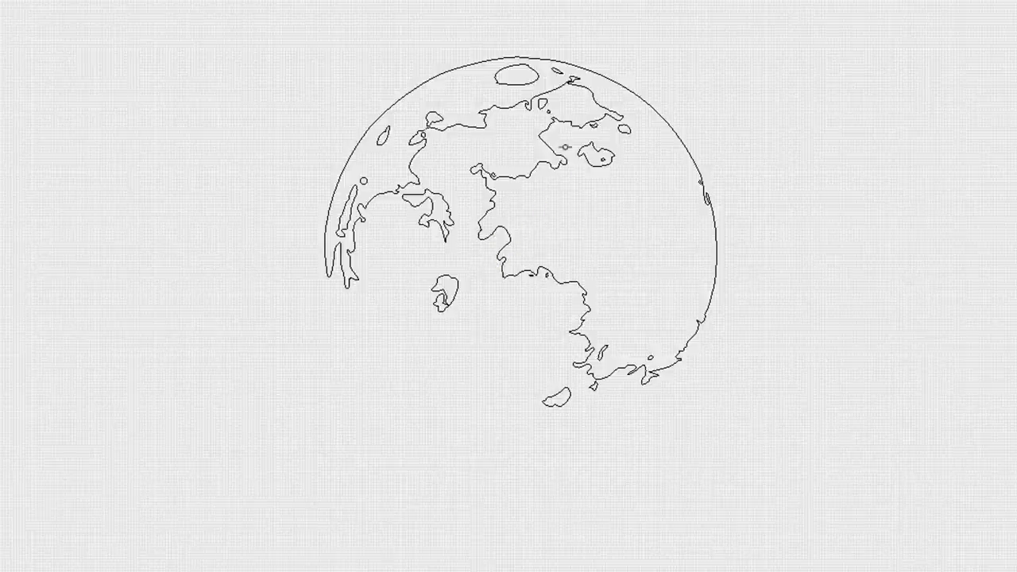
- Zoom in and delete the small shapes near the top rim and two small circles at left
{"action": "scroll", "coordinate": [527, 121], "scroll_direction": "up", "scroll_amount": 2}
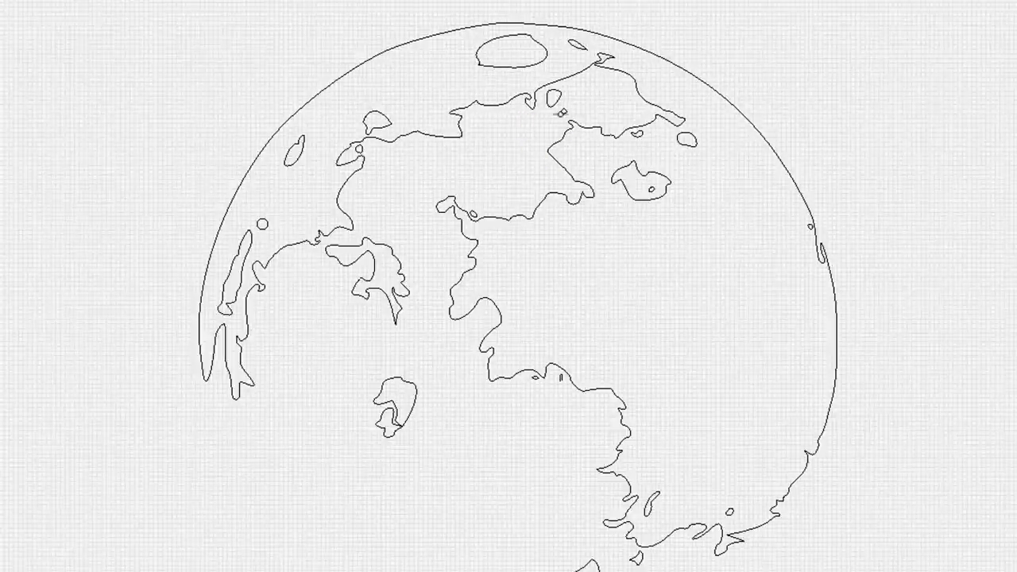
{"action": "mouse_move", "coordinate": [529, 81]}
{"action": "left_mouse_down"}
{"action": "mouse_move", "coordinate": [649, 154]}
{"action": "mouse_move", "coordinate": [658, 148]}
{"action": "mouse_move", "coordinate": [672, 221]}
{"action": "left_mouse_up"}
{"action": "key", "text": "Delete"}
{"action": "key", "text": "Delete"}
{"action": "key", "text": "Delete"}
{"action": "left_click_drag", "start_coordinate": [330, 135], "coordinate": [378, 180]}
{"action": "key", "text": "Delete"}
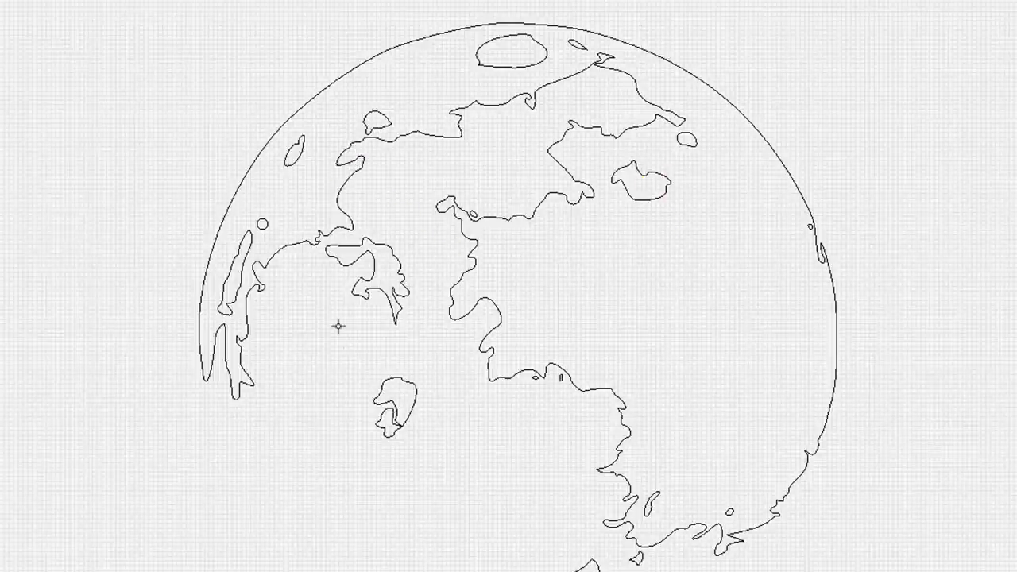
{"action": "left_click_drag", "start_coordinate": [284, 236], "coordinate": [284, 236]}
{"action": "key", "text": "Delete"}
- Delete the top-rim sliver, the small oval island at right and the central-coast fragments
{"action": "left_click_drag", "start_coordinate": [559, 35], "coordinate": [602, 76]}
{"action": "left_click", "coordinate": [567, 45]}
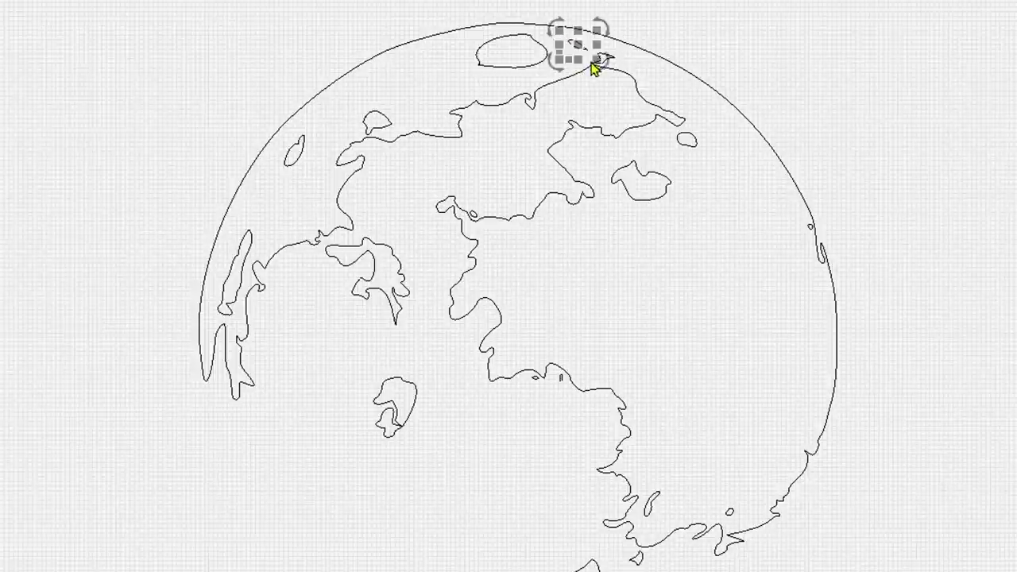
{"action": "key", "text": "Delete"}
{"action": "left_click_drag", "start_coordinate": [660, 133], "coordinate": [713, 160]}
{"action": "key", "text": "Delete"}
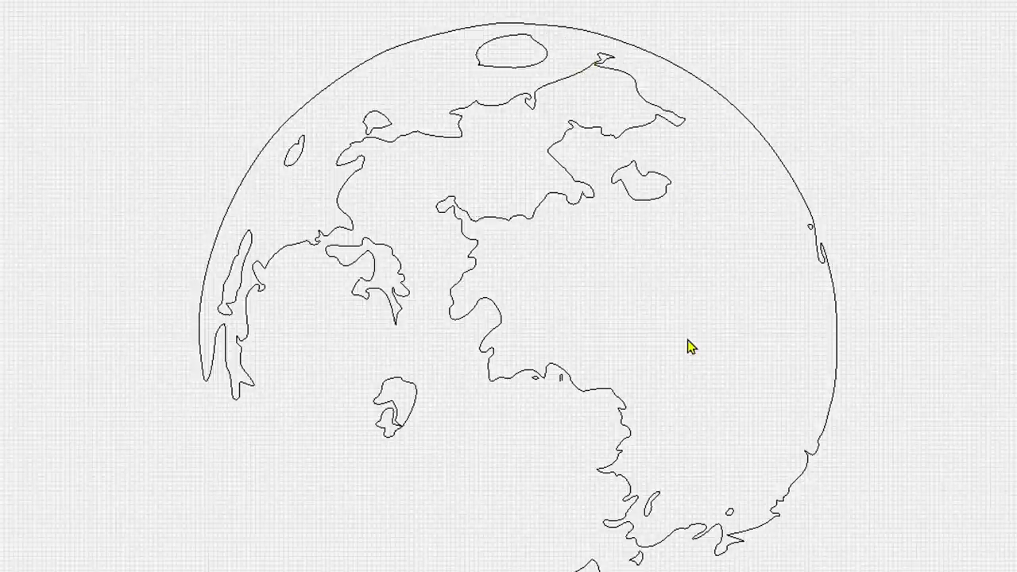
{"action": "left_click_drag", "start_coordinate": [513, 351], "coordinate": [613, 414]}
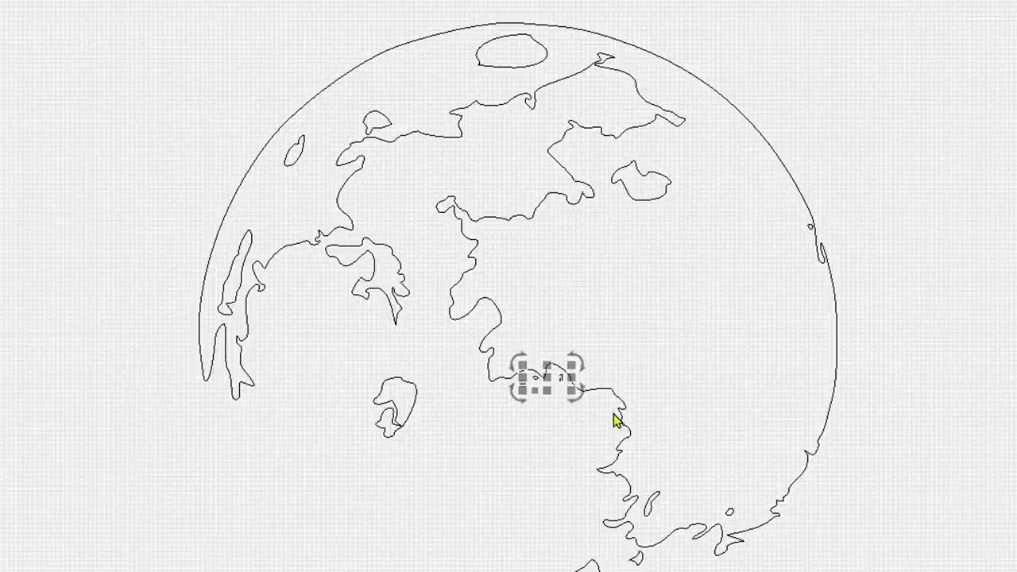
{"action": "key", "text": "Delete"}
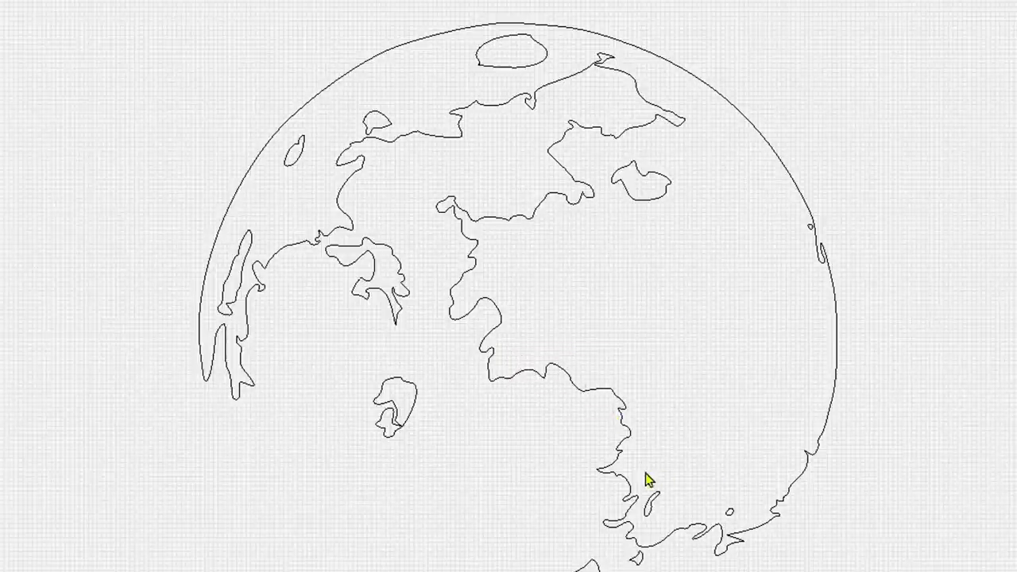
- Delete the small fragments and the small circle near the bottom of the moon
{"action": "left_click_drag", "start_coordinate": [643, 472], "coordinate": [682, 548]}
{"action": "key", "text": "Delete"}
{"action": "left_click_drag", "start_coordinate": [717, 493], "coordinate": [754, 536]}
{"action": "key", "text": "Delete"}
{"action": "left_click_drag", "start_coordinate": [610, 547], "coordinate": [677, 568]}
{"action": "key", "text": "Delete"}
- Delete the small oval island at upper left and the loop on the right rim
{"action": "left_click_drag", "start_coordinate": [232, 121], "coordinate": [332, 219]}
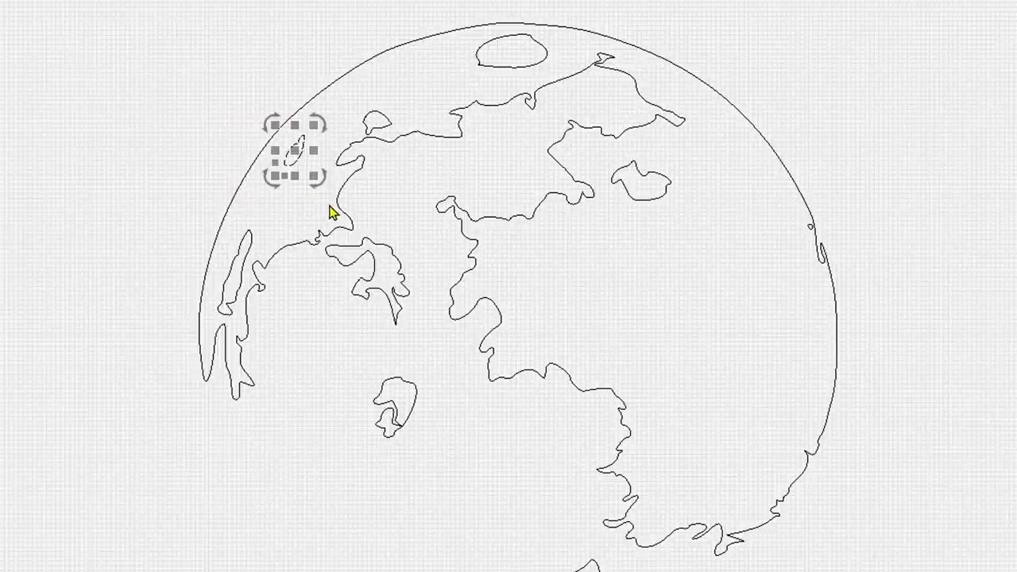
{"action": "key", "text": "Delete"}
{"action": "left_click_drag", "start_coordinate": [779, 209], "coordinate": [826, 258]}
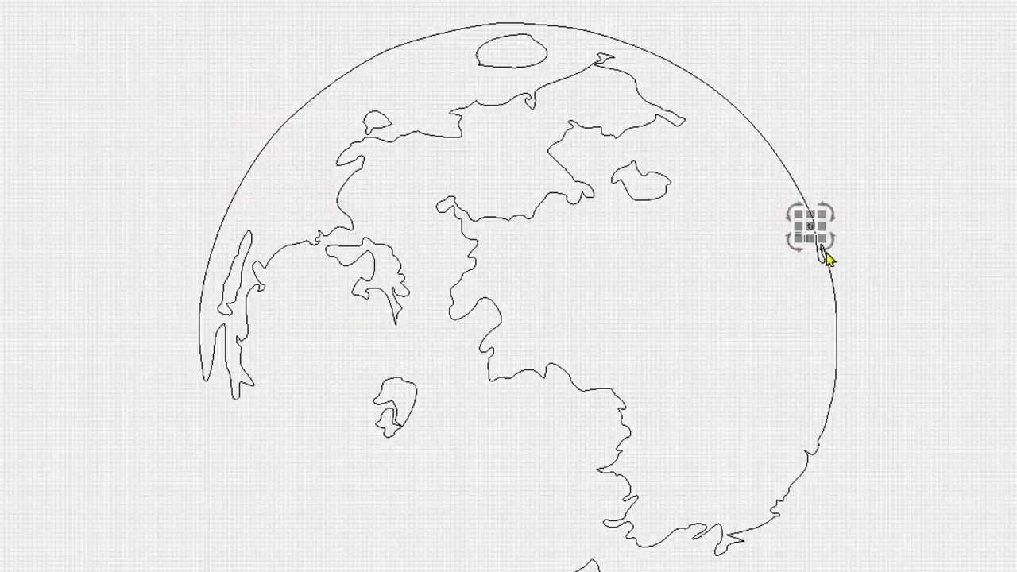
{"action": "key", "text": "Delete"}
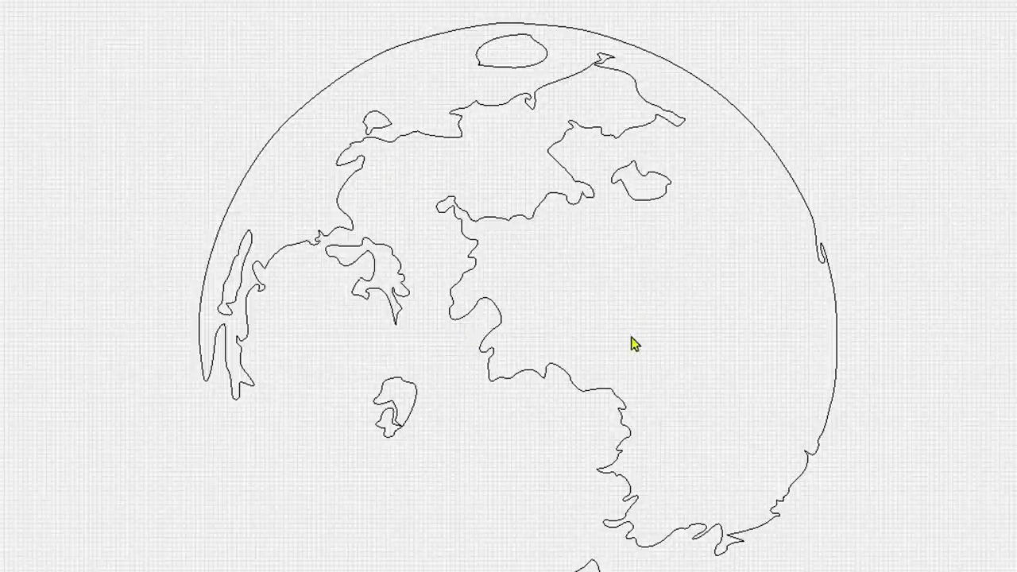
{"action": "left_click_drag", "start_coordinate": [573, 381], "coordinate": [588, 382]}
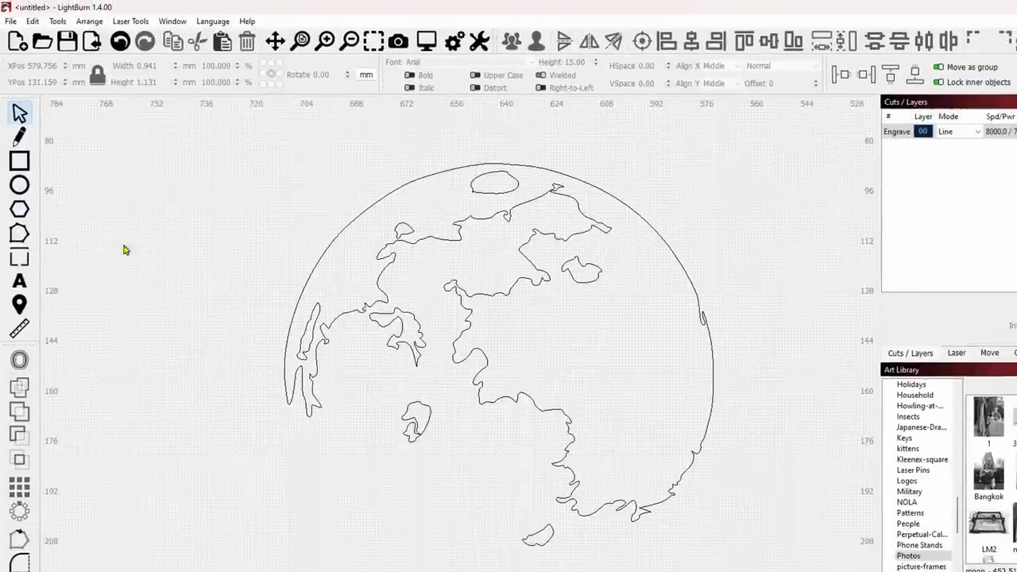
- Draw a Shift-constrained 137 mm circle, move it left of the moon, then select the moon outlines
{"action": "left_click", "coordinate": [20, 188]}
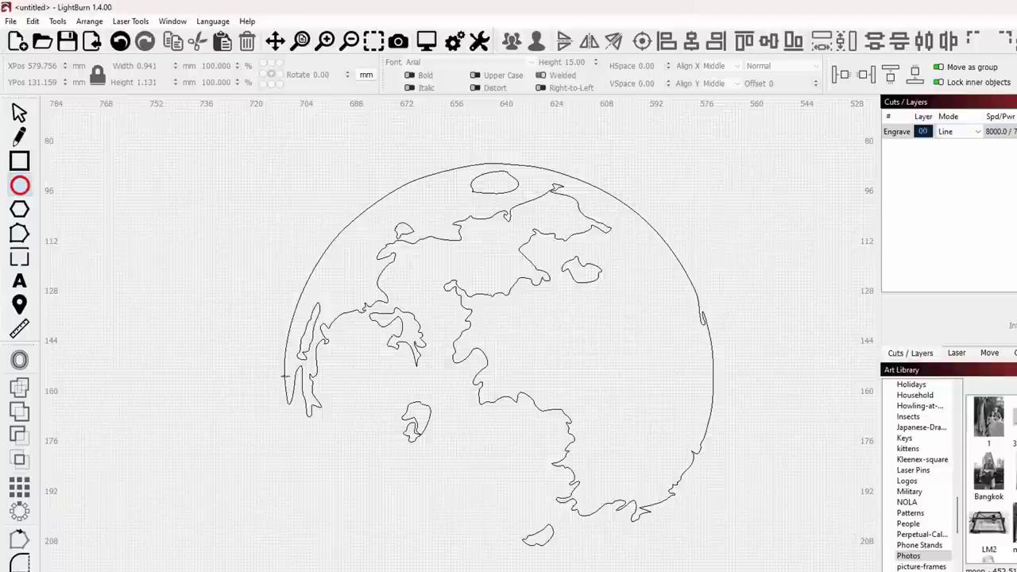
{"action": "key", "text": "shift"}
{"action": "left_click_drag", "start_coordinate": [284, 375], "coordinate": [713, 387], "text": "shift"}
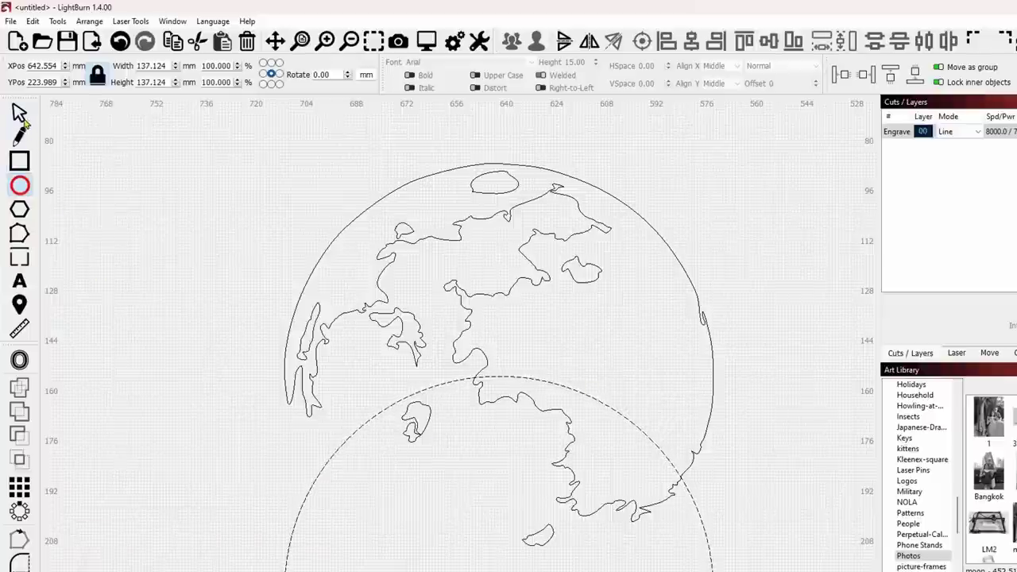
{"action": "left_click", "coordinate": [20, 115]}
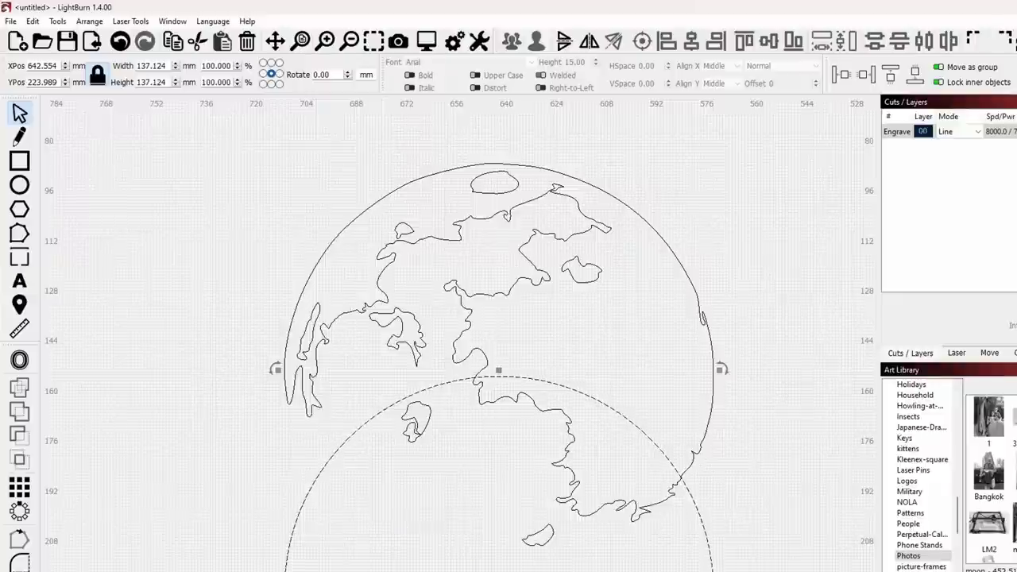
{"action": "left_click_drag", "start_coordinate": [503, 433], "coordinate": [503, 220]}
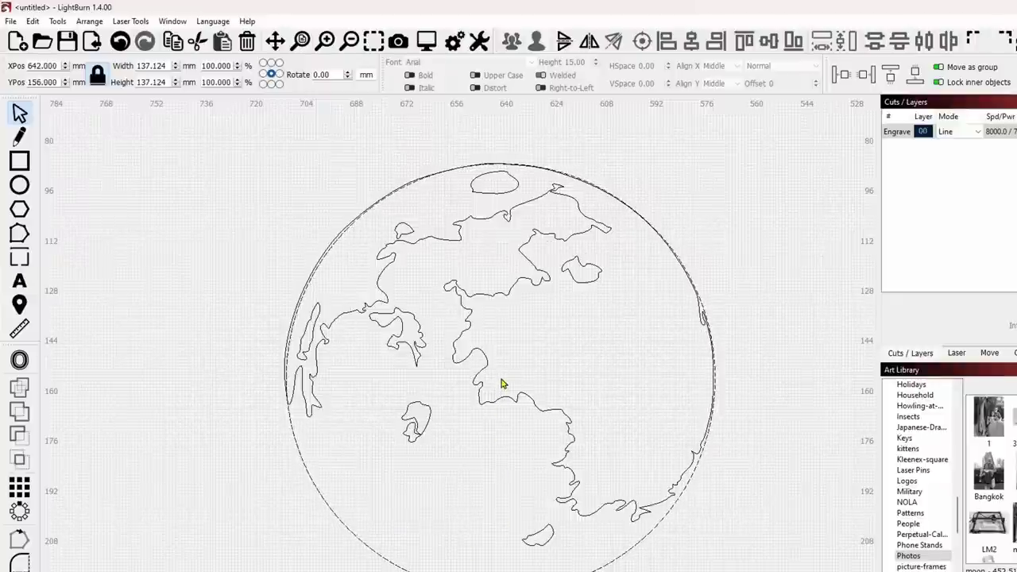
{"action": "left_click_drag", "start_coordinate": [501, 383], "coordinate": [61, 363]}
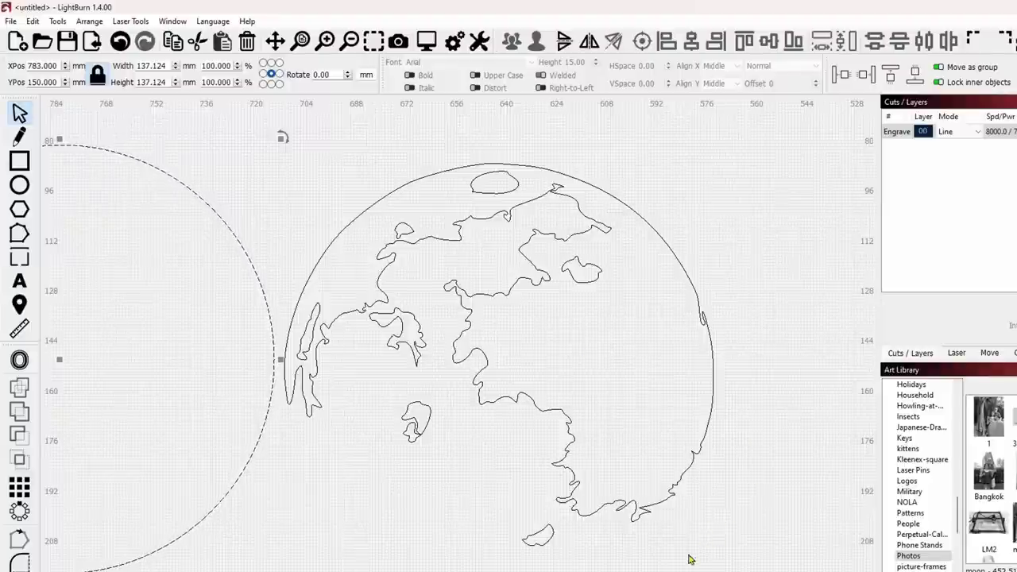
{"action": "left_click", "coordinate": [719, 559]}
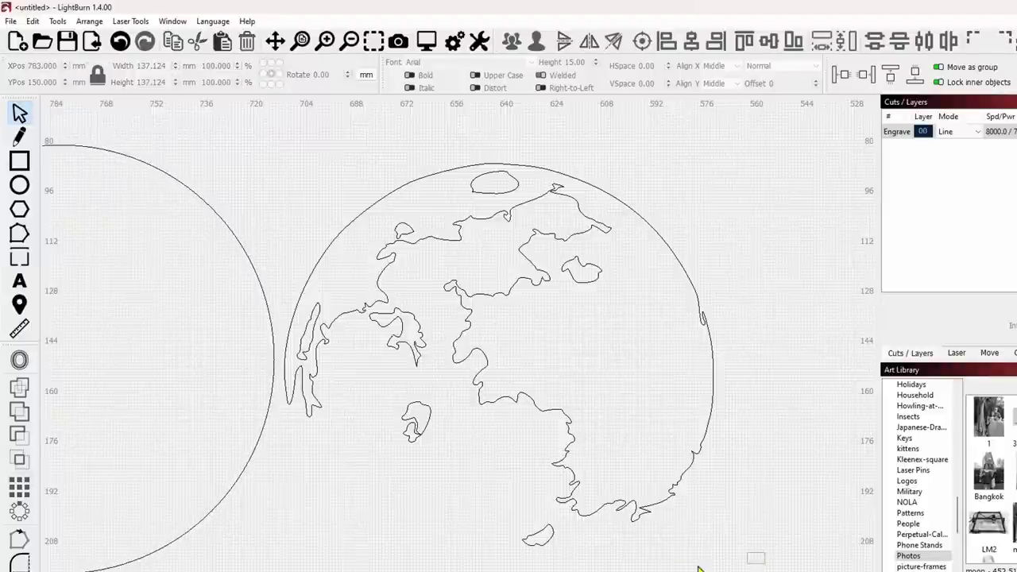
{"action": "left_click_drag", "start_coordinate": [699, 568], "coordinate": [297, 156]}
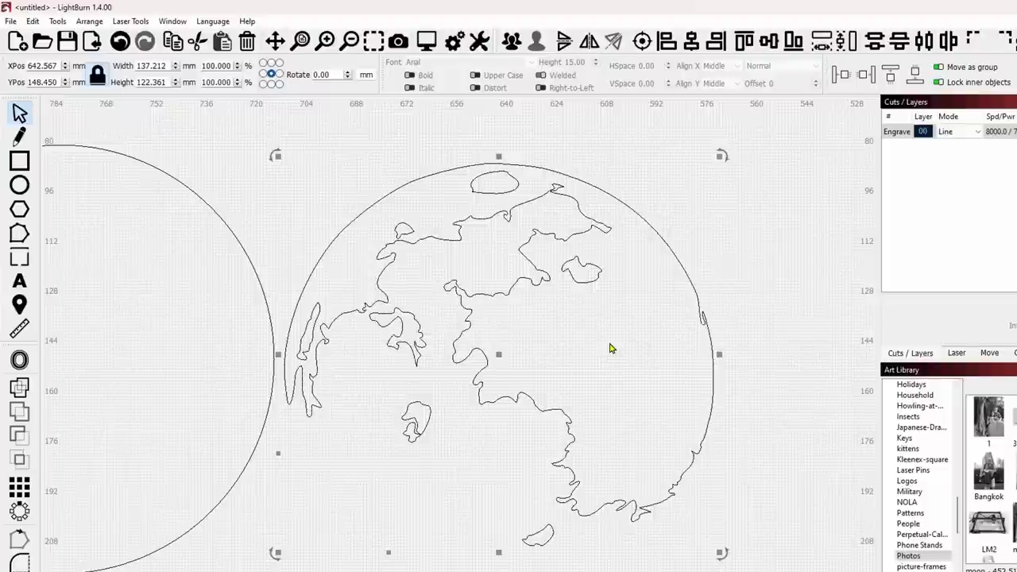
- Duplicate the moon outline and scale the copy slightly, aligning it over the original
{"action": "key", "text": "ctrl+d"}
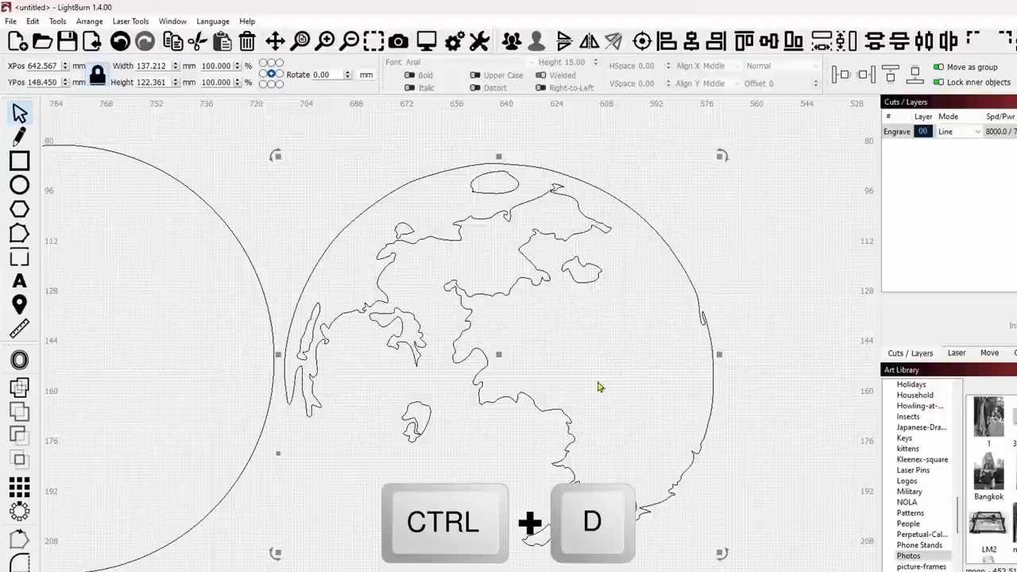
{"action": "left_click_drag", "start_coordinate": [505, 362], "coordinate": [535, 355]}
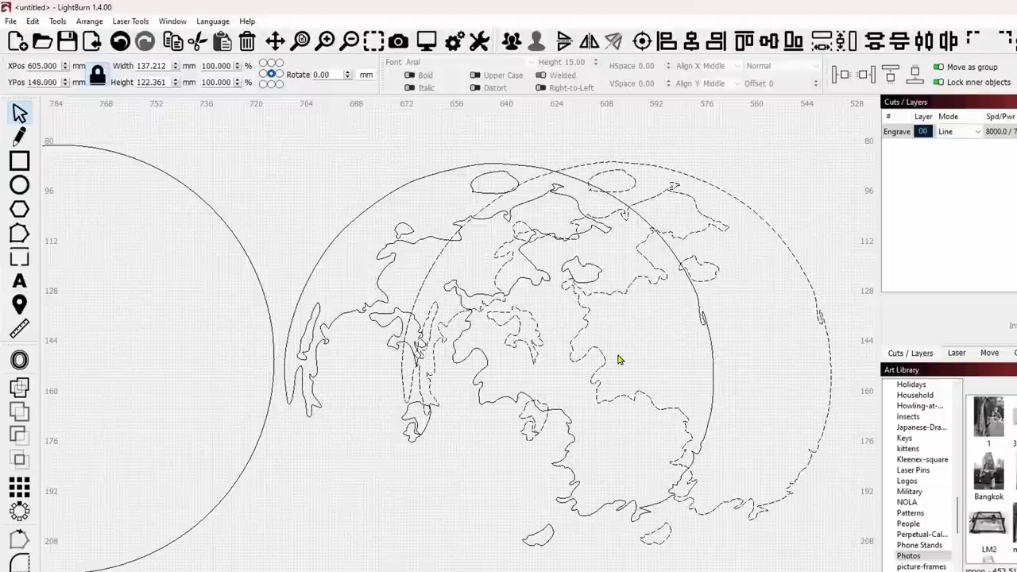
{"action": "left_click_drag", "start_coordinate": [604, 356], "coordinate": [568, 356]}
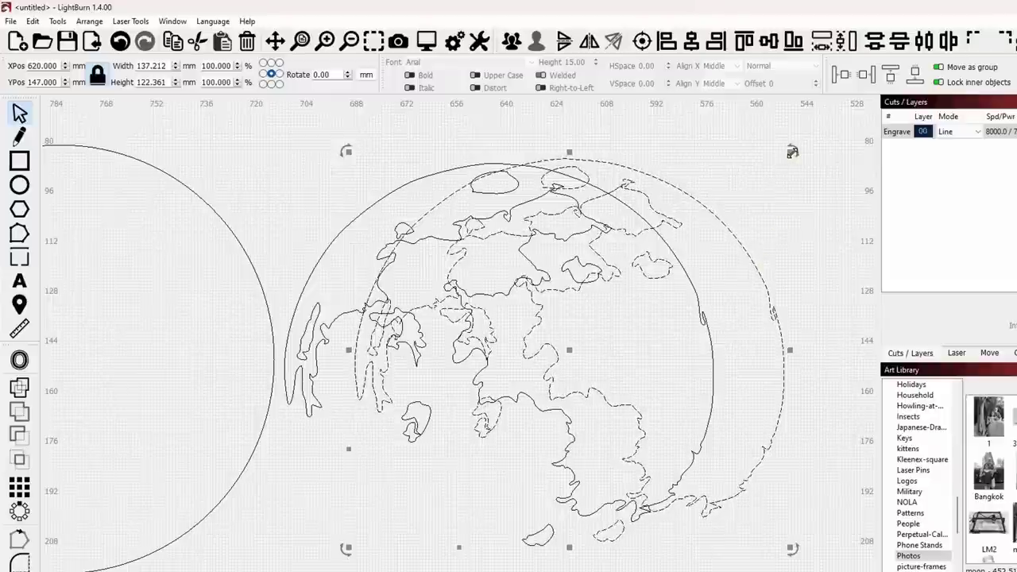
{"action": "left_click_drag", "start_coordinate": [791, 151], "coordinate": [756, 171]}
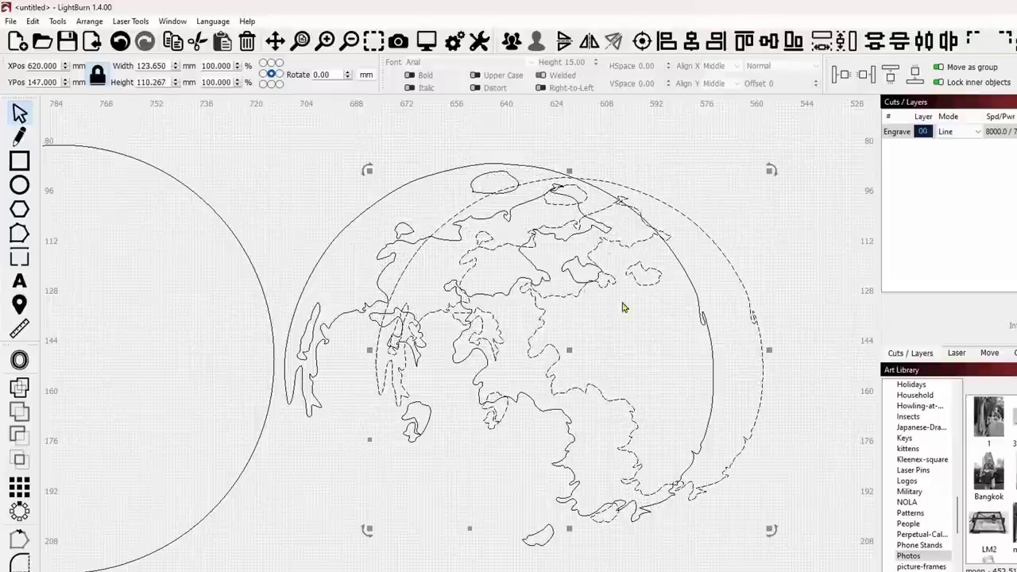
{"action": "left_click_drag", "start_coordinate": [563, 356], "coordinate": [494, 346]}
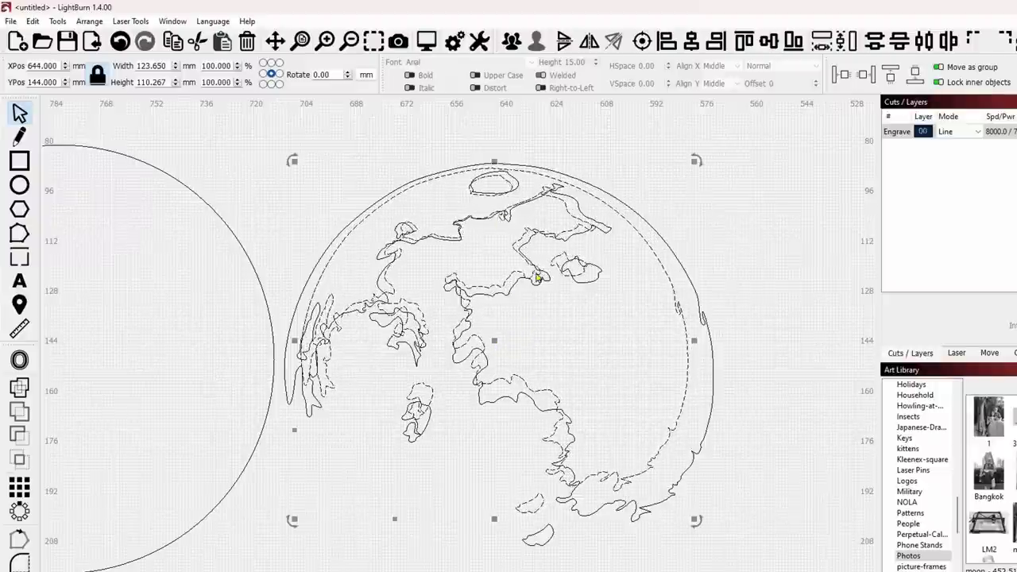
{"action": "left_click_drag", "start_coordinate": [694, 160], "coordinate": [671, 175]}
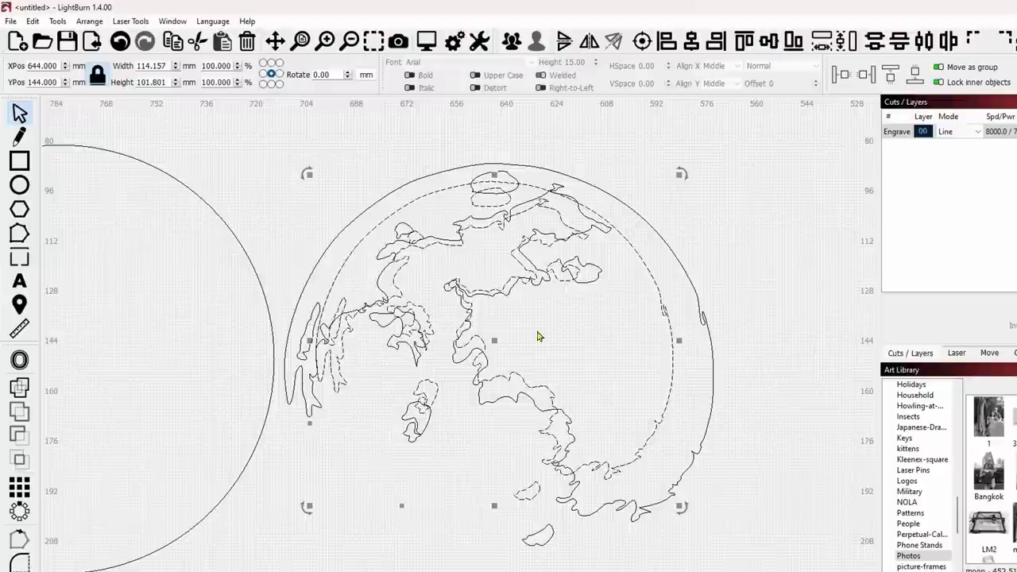
{"action": "left_click_drag", "start_coordinate": [494, 339], "coordinate": [499, 331]}
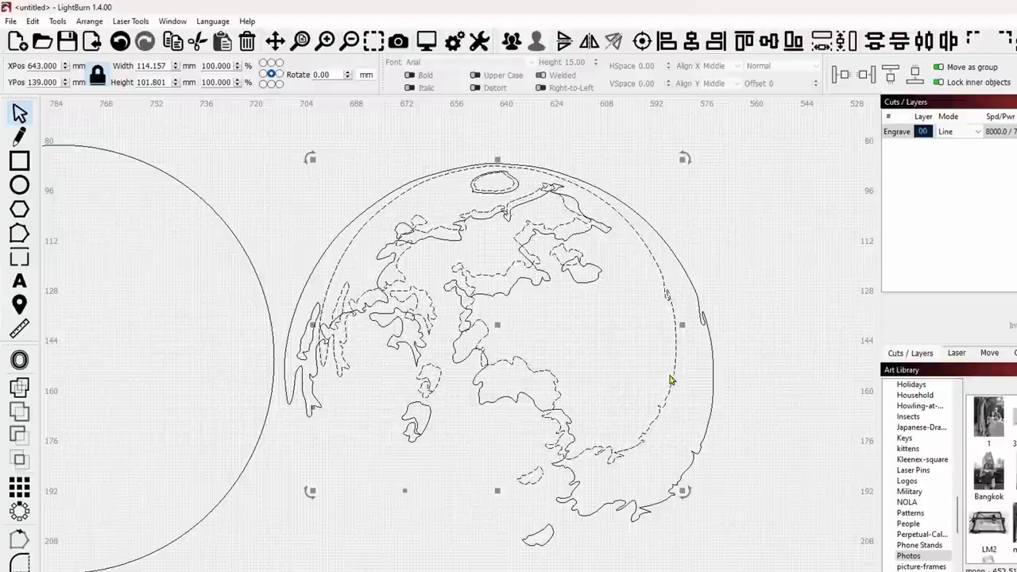
{"action": "left_click_drag", "start_coordinate": [687, 326], "coordinate": [691, 329]}
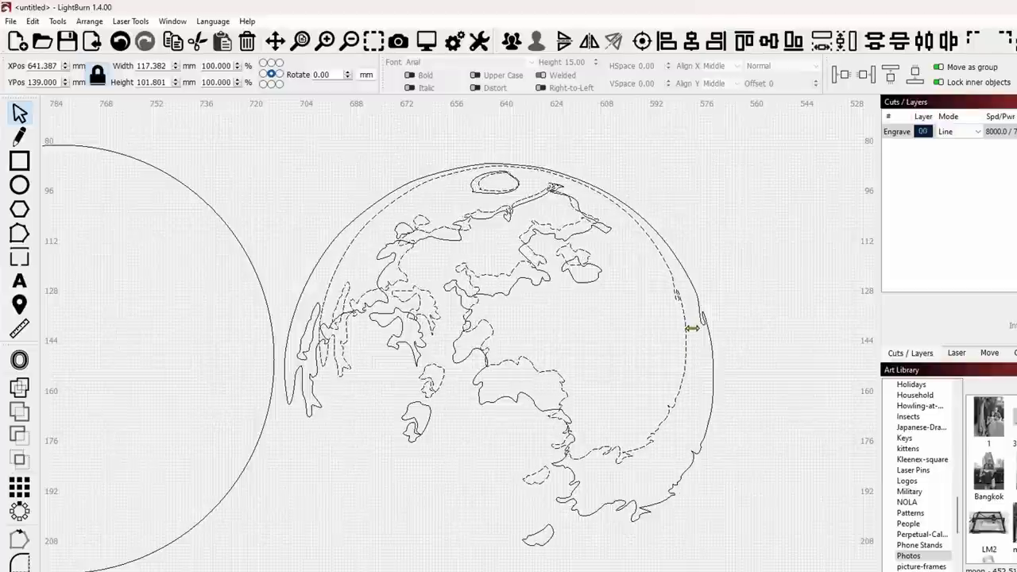
- Skew and stretch the trace wider and taller, then drag it to the right
{"action": "left_click", "coordinate": [692, 328]}
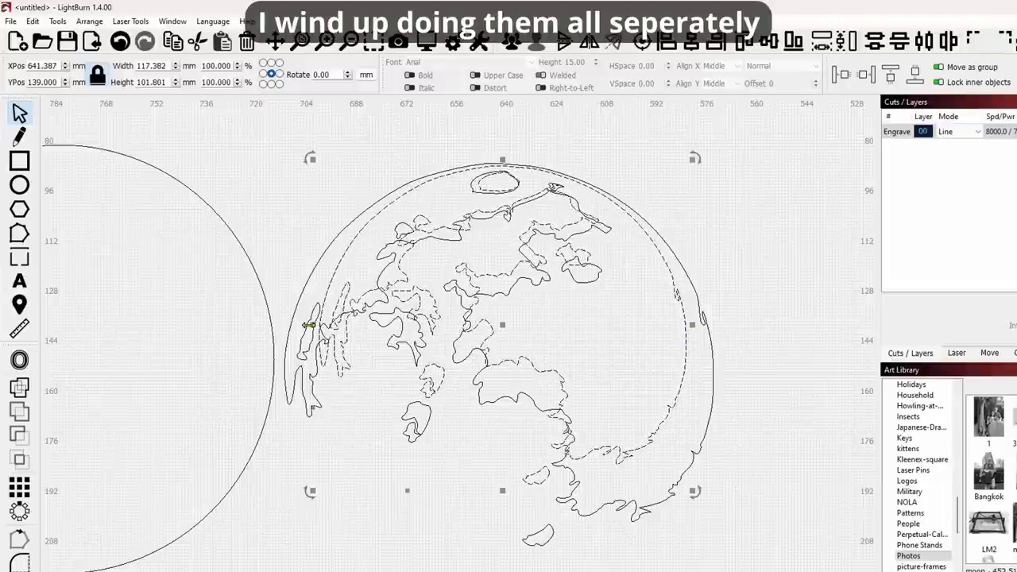
{"action": "left_click_drag", "start_coordinate": [312, 324], "coordinate": [294, 325]}
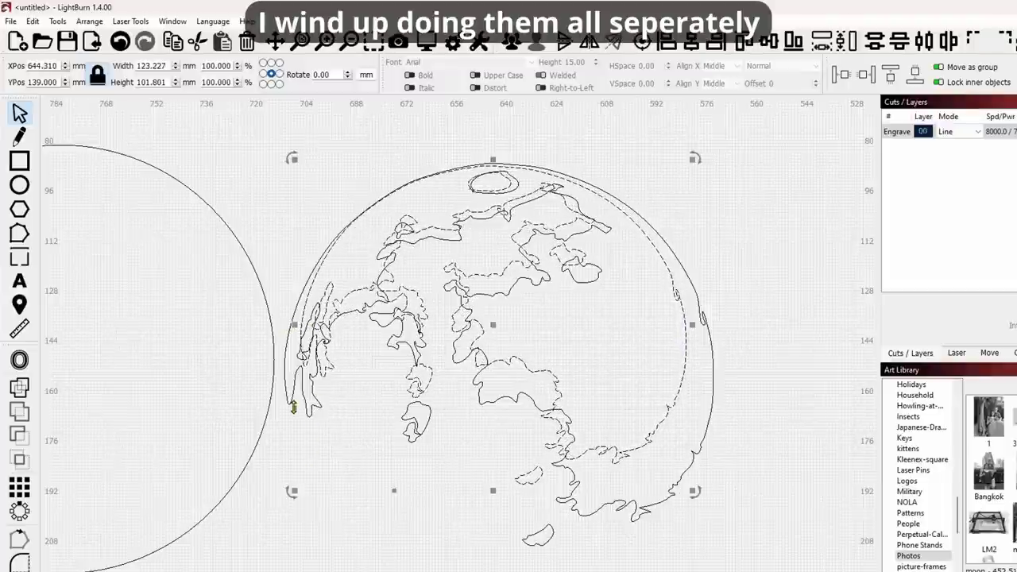
{"action": "left_click_drag", "start_coordinate": [293, 406], "coordinate": [288, 418]}
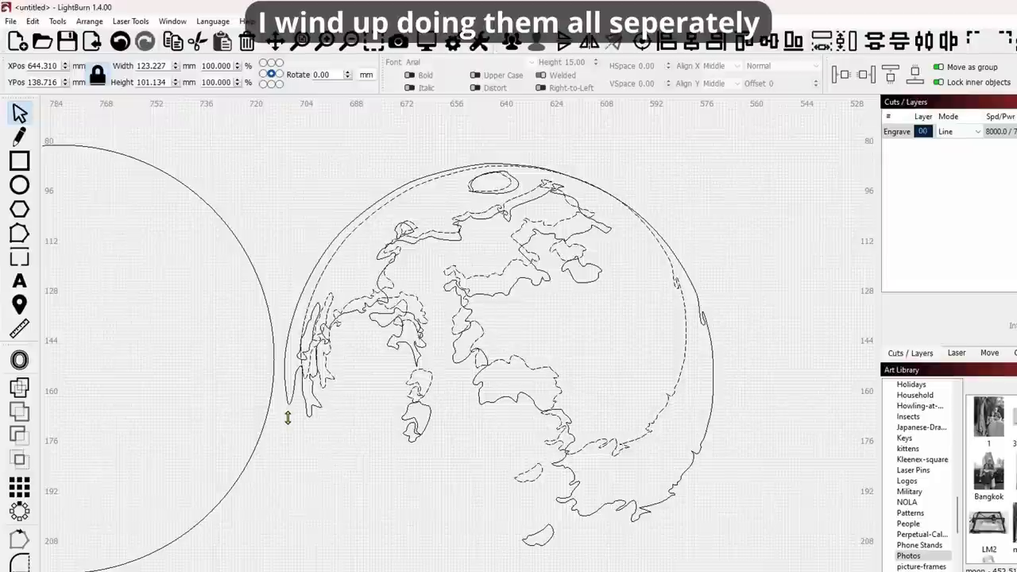
{"action": "left_click_drag", "start_coordinate": [485, 485], "coordinate": [489, 520]}
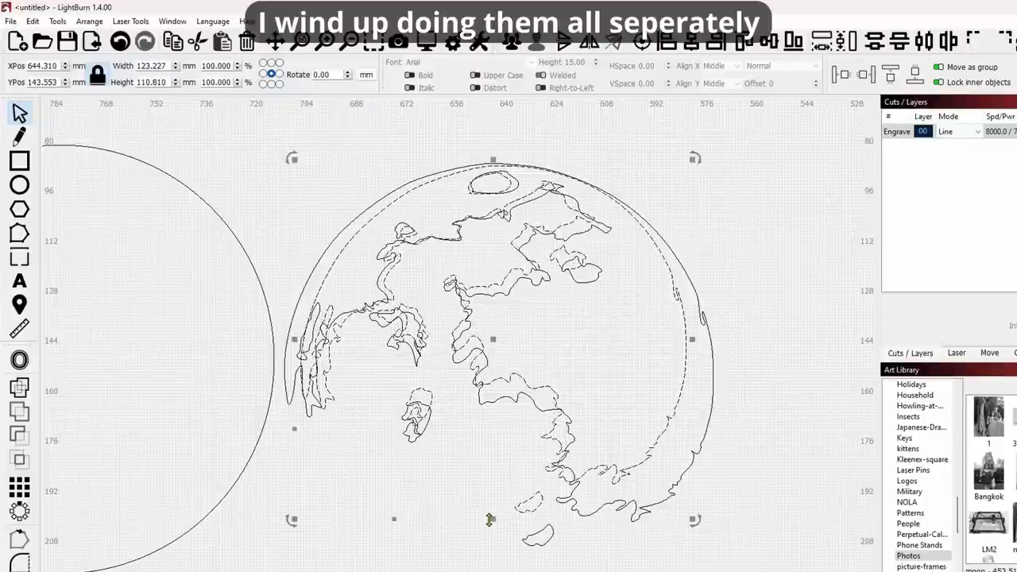
{"action": "left_click_drag", "start_coordinate": [493, 159], "coordinate": [493, 172]}
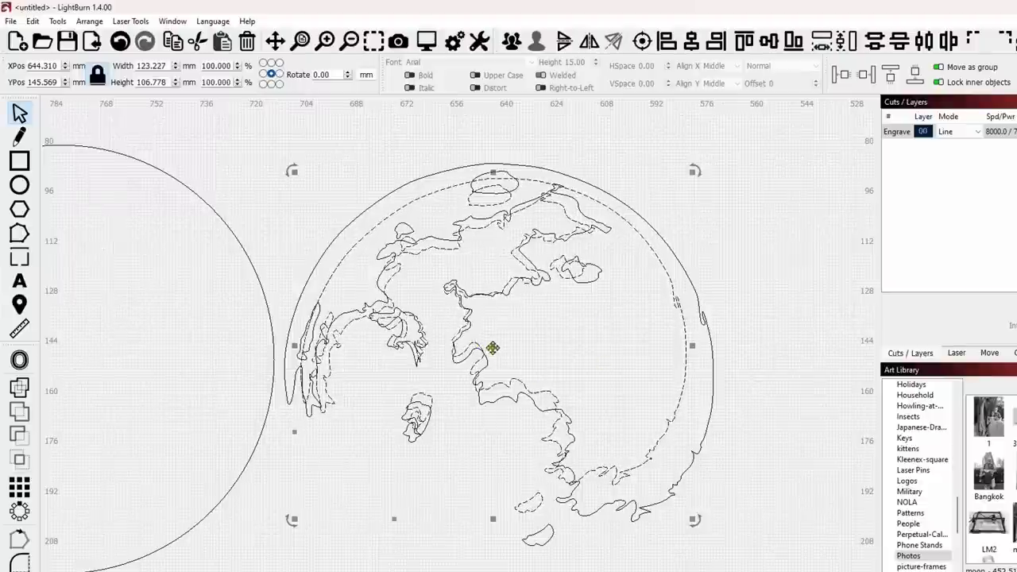
{"action": "left_click_drag", "start_coordinate": [492, 347], "coordinate": [725, 322]}
{"action": "middle_click_drag", "start_coordinate": [481, 324], "coordinate": [276, 309]}
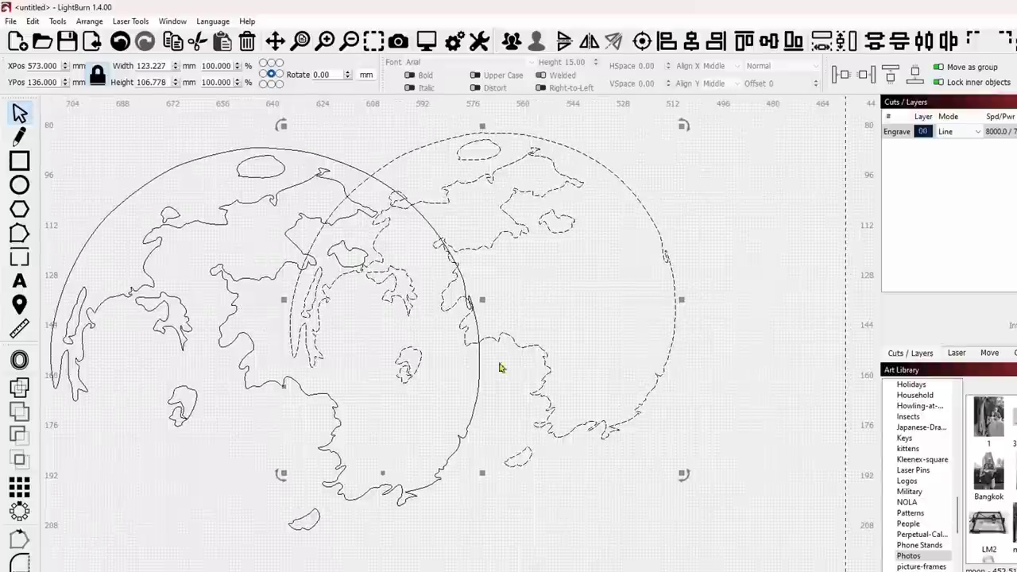
- Move the moon copy clear to the right, then drag its crater ellipse and a small patch onto the left moon
{"action": "left_click_drag", "start_coordinate": [482, 297], "coordinate": [676, 323]}
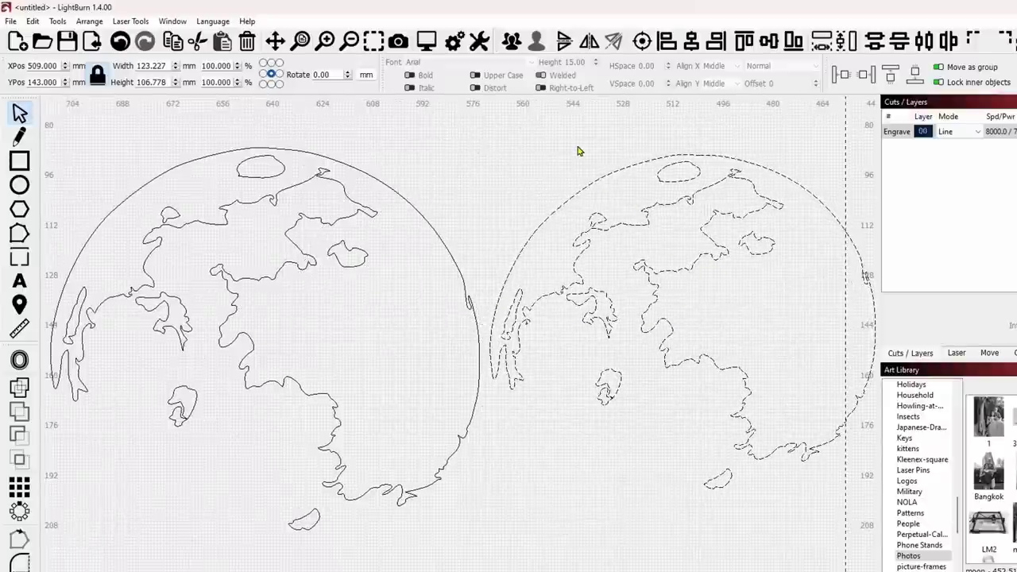
{"action": "left_click", "coordinate": [548, 187]}
{"action": "left_click", "coordinate": [665, 179]}
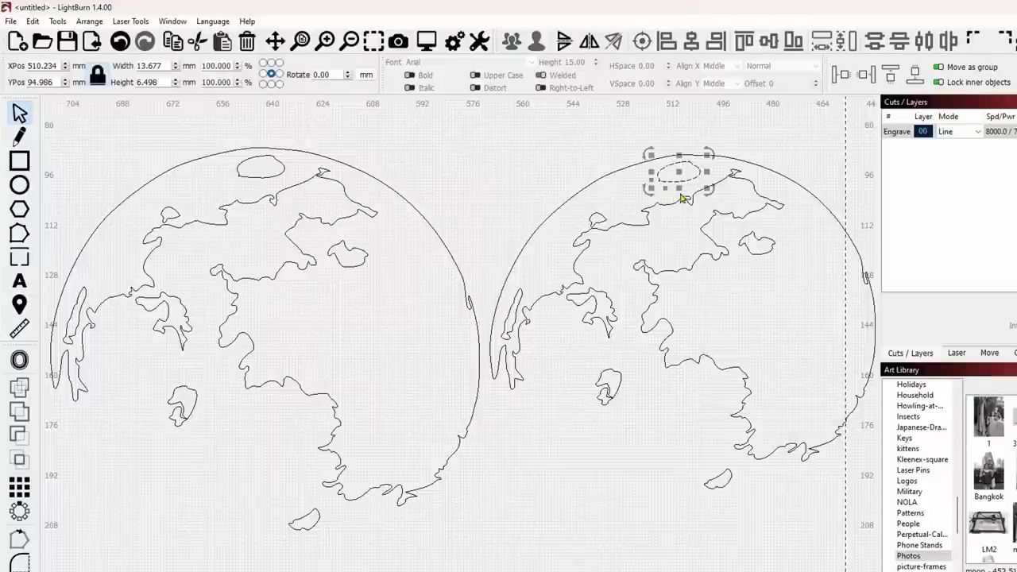
{"action": "left_click_drag", "start_coordinate": [679, 168], "coordinate": [277, 157]}
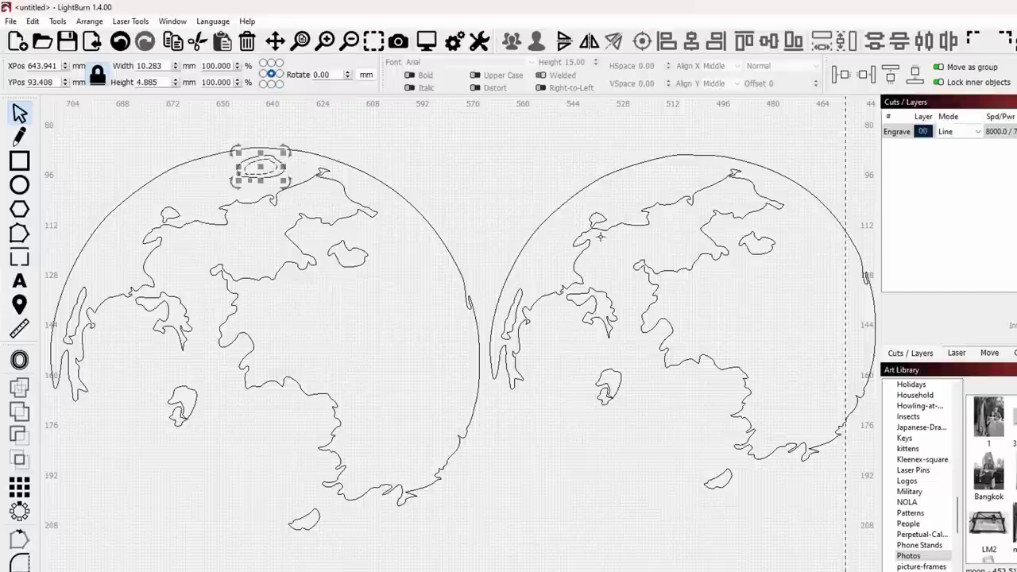
{"action": "left_click_drag", "start_coordinate": [796, 271], "coordinate": [348, 260]}
{"action": "scroll", "coordinate": [348, 260], "scroll_direction": "up", "scroll_amount": 5}
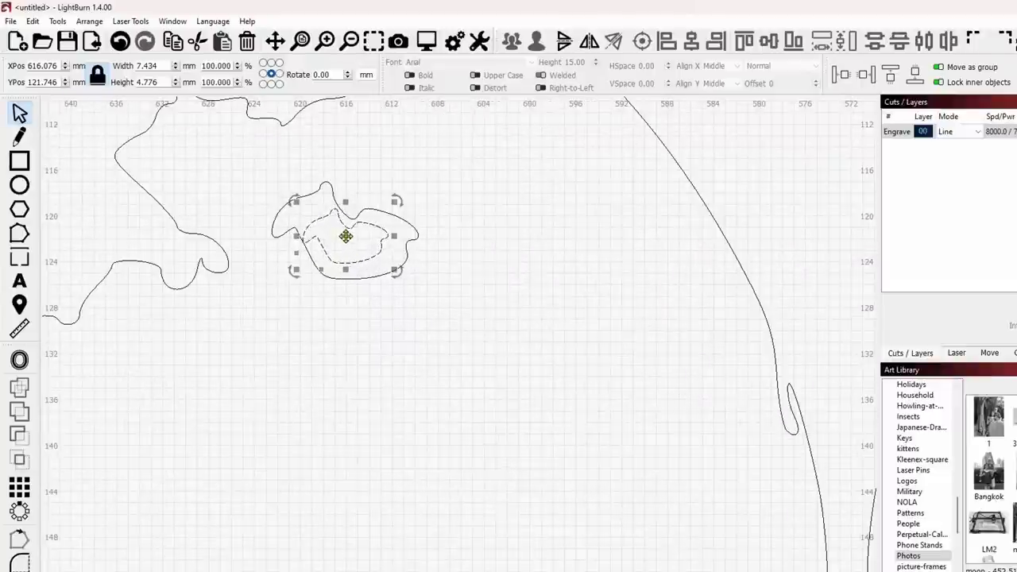
- Resize the small patch to fit inside its left-moon outline
{"action": "left_click_drag", "start_coordinate": [346, 203], "coordinate": [347, 199]}
{"action": "left_click_drag", "start_coordinate": [295, 236], "coordinate": [301, 235]}
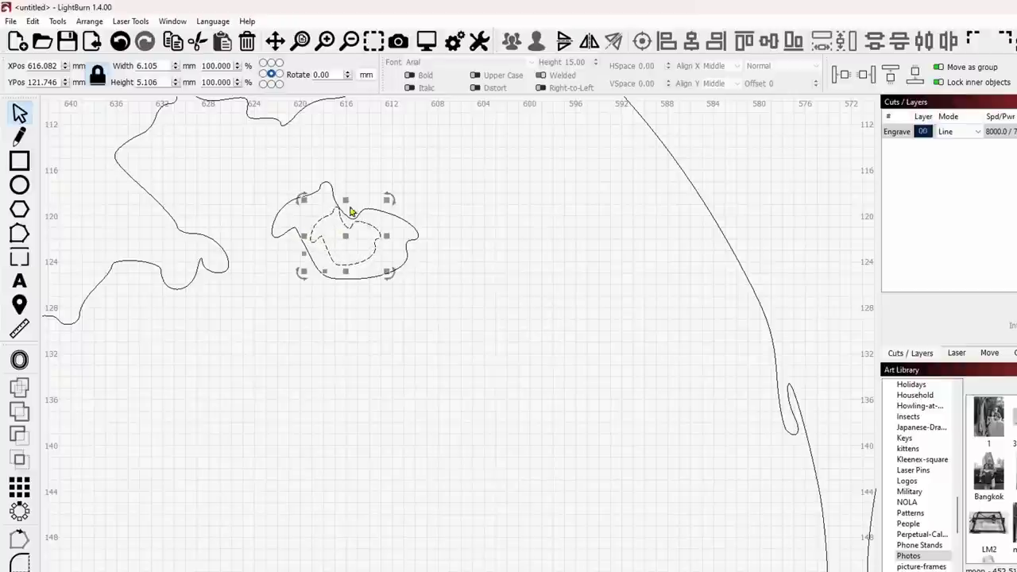
{"action": "left_click_drag", "start_coordinate": [349, 198], "coordinate": [349, 207]}
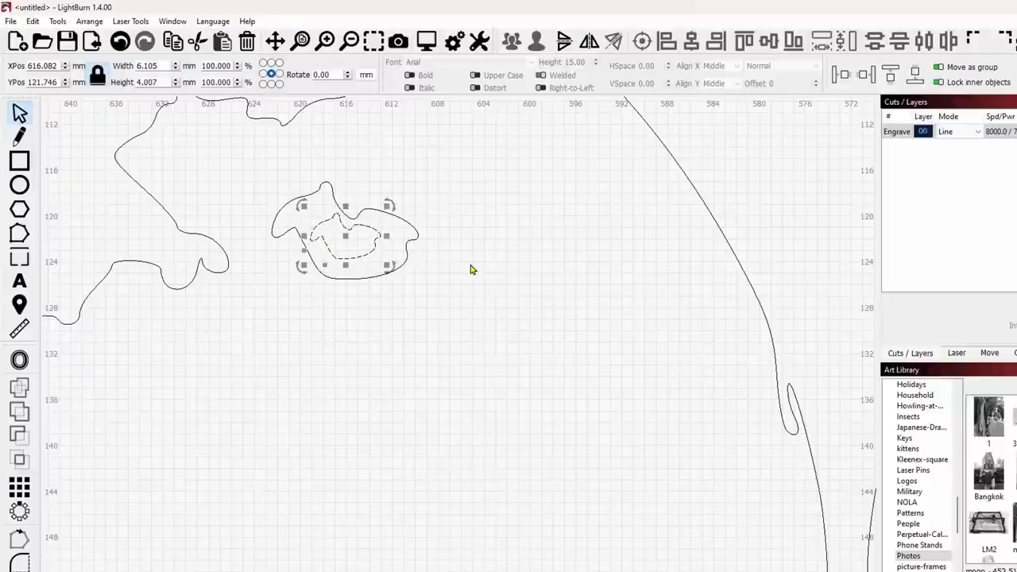
{"action": "left_click", "coordinate": [484, 275]}
{"action": "scroll", "coordinate": [476, 274], "scroll_direction": "down", "scroll_amount": 1}
{"action": "scroll", "coordinate": [471, 274], "scroll_direction": "down", "scroll_amount": 3}
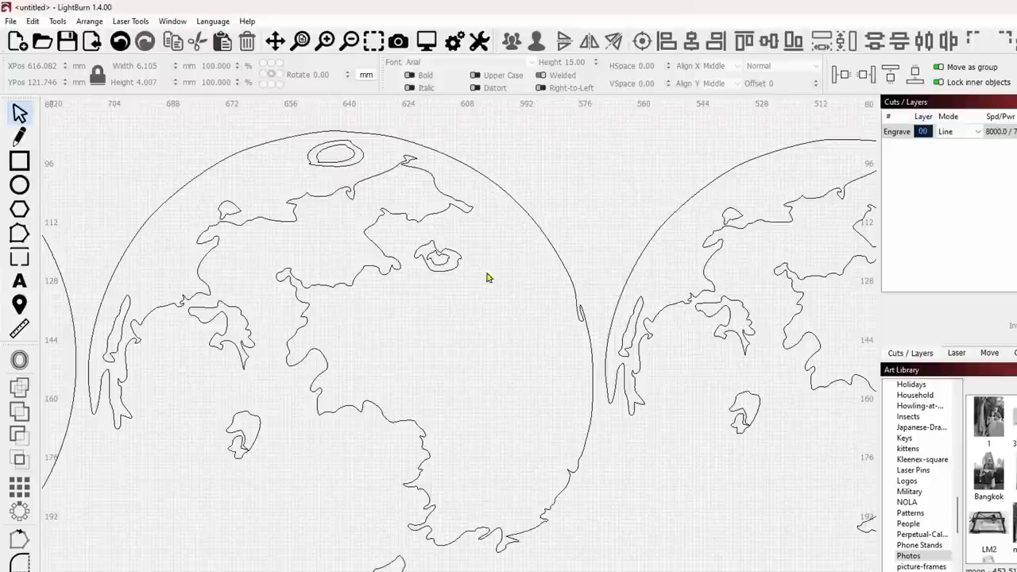
{"action": "middle_click_drag", "start_coordinate": [516, 351], "coordinate": [505, 321]}
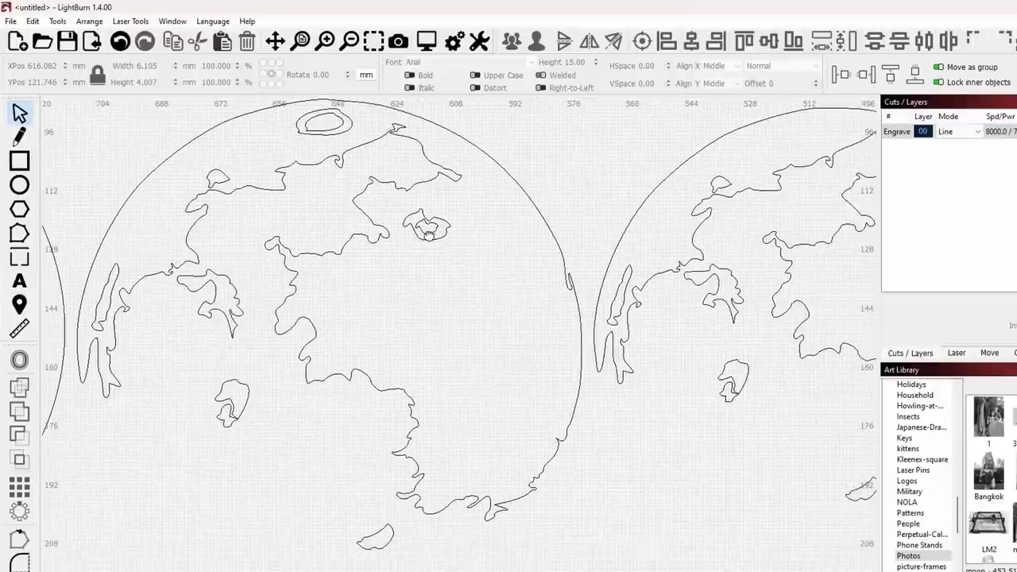
- Drag an island from the right moon into the left moon and shrink it
{"action": "left_click", "coordinate": [727, 312]}
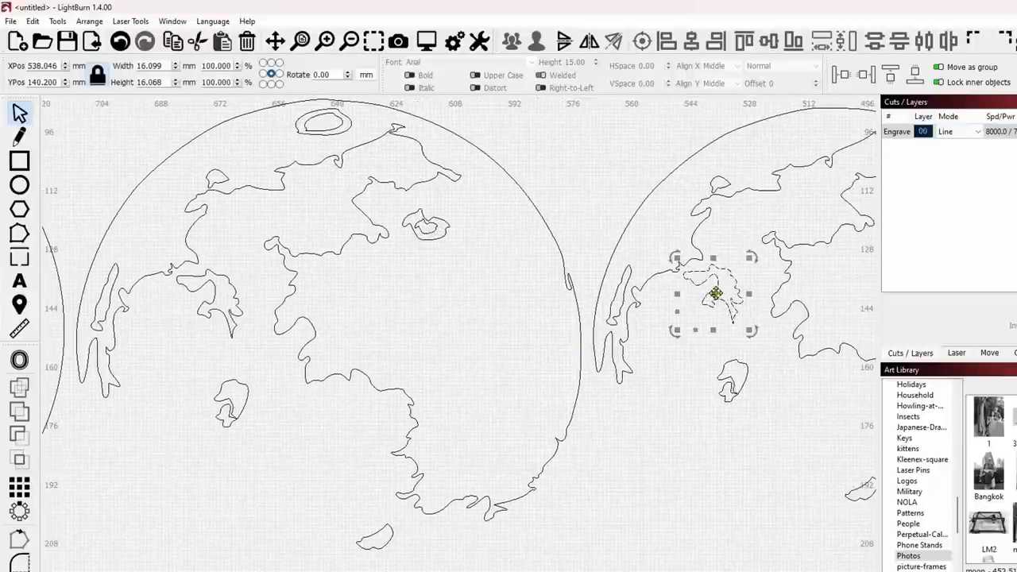
{"action": "left_click_drag", "start_coordinate": [715, 291], "coordinate": [210, 296]}
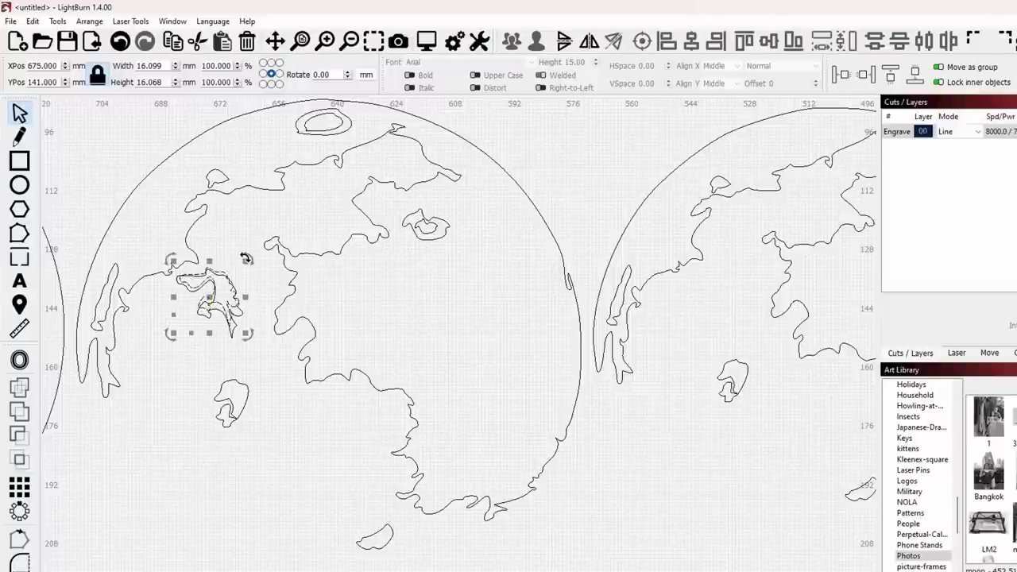
{"action": "left_click_drag", "start_coordinate": [247, 259], "coordinate": [234, 267]}
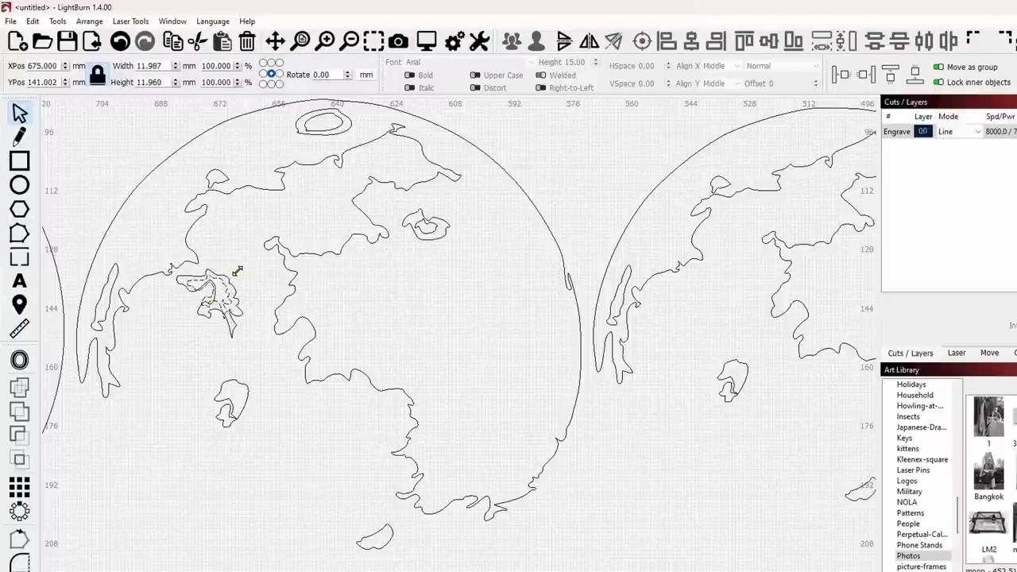
{"action": "left_click", "coordinate": [209, 300]}
{"action": "middle_click_drag", "start_coordinate": [209, 299], "coordinate": [256, 289]}
{"action": "scroll", "coordinate": [262, 294], "scroll_direction": "up", "scroll_amount": 4}
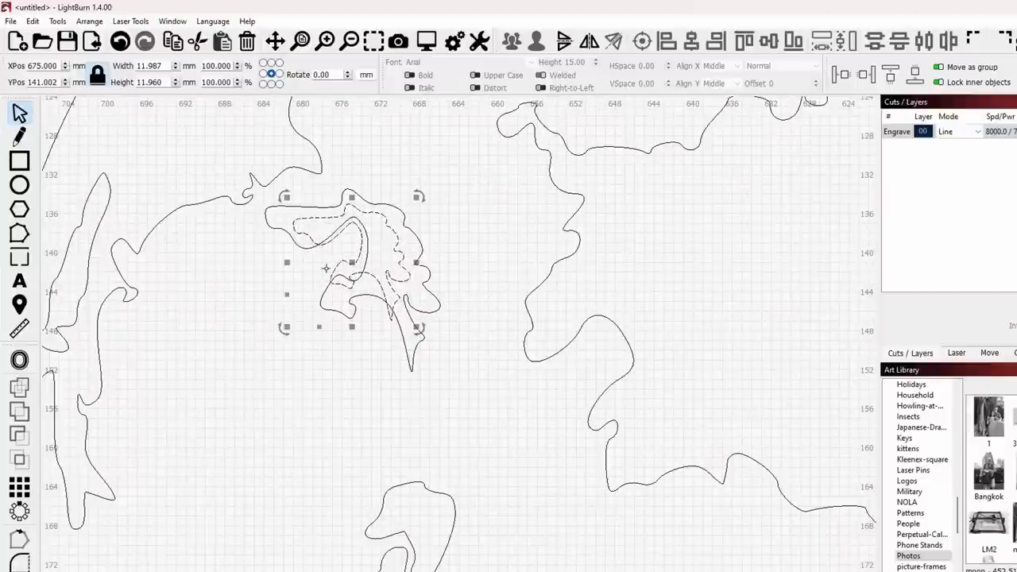
- Stretch, skew and position the island in the upper maria at 12.655 × 11.314 mm
{"action": "left_click_drag", "start_coordinate": [288, 262], "coordinate": [294, 262]}
{"action": "left_click_drag", "start_coordinate": [355, 196], "coordinate": [388, 209]}
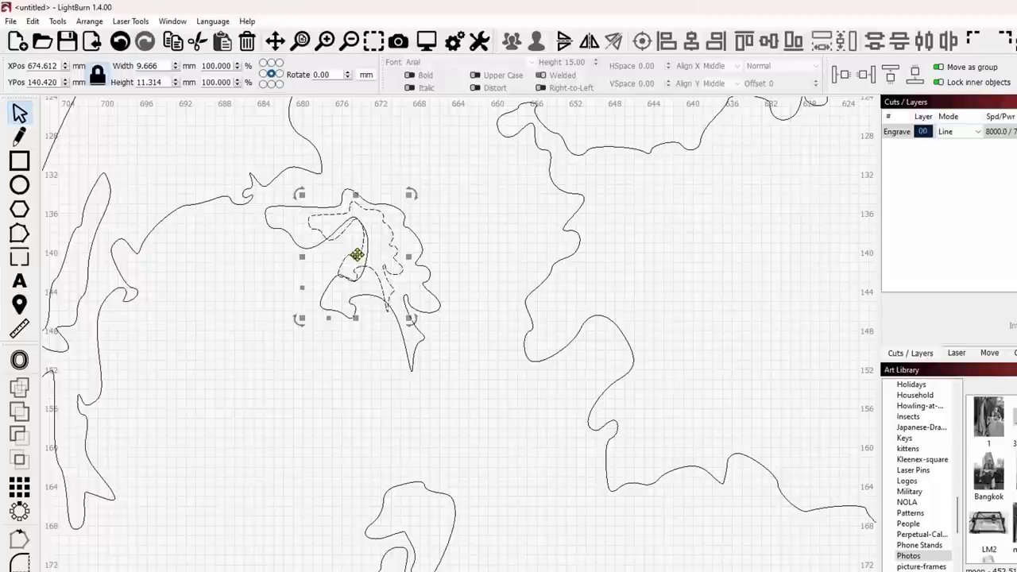
{"action": "left_click_drag", "start_coordinate": [353, 255], "coordinate": [353, 255]}
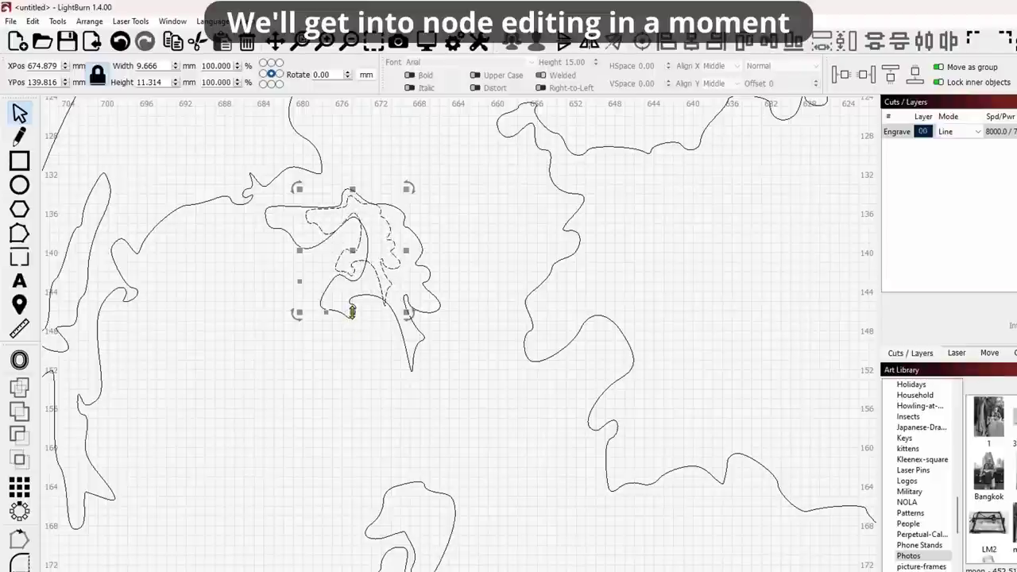
{"action": "left_click_drag", "start_coordinate": [326, 311], "coordinate": [348, 313]}
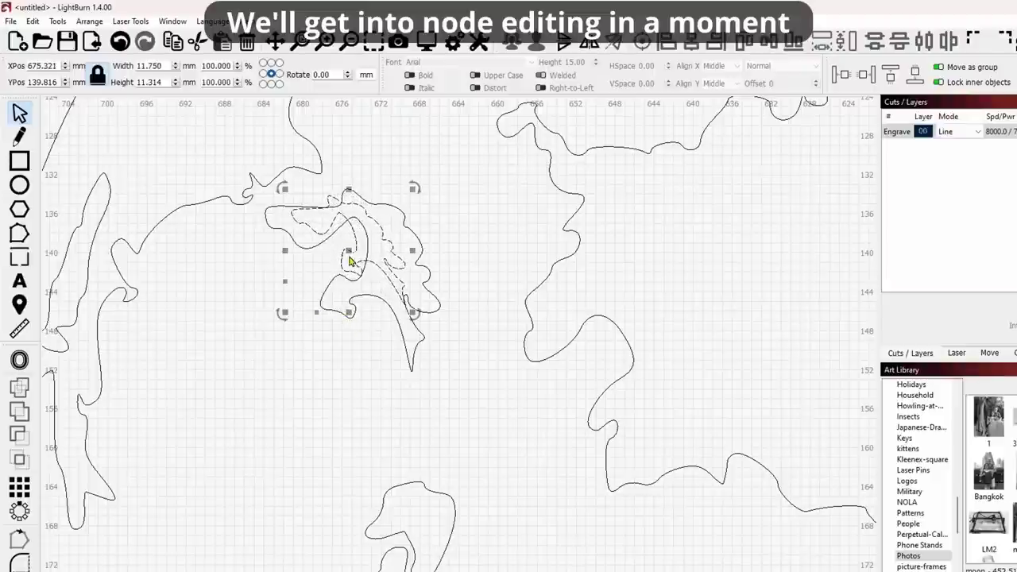
{"action": "left_click_drag", "start_coordinate": [349, 261], "coordinate": [361, 259]}
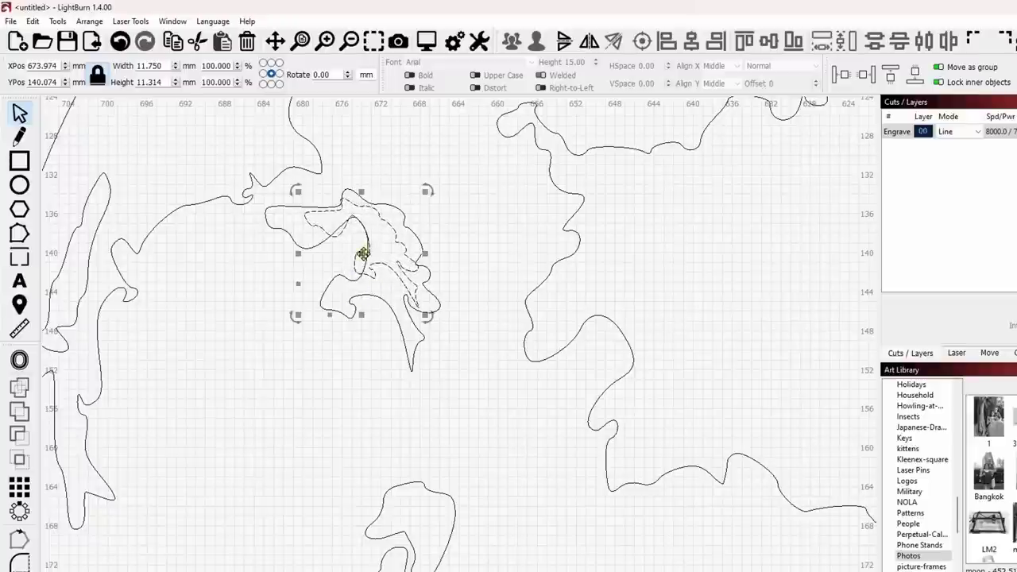
{"action": "left_click_drag", "start_coordinate": [298, 253], "coordinate": [290, 253]}
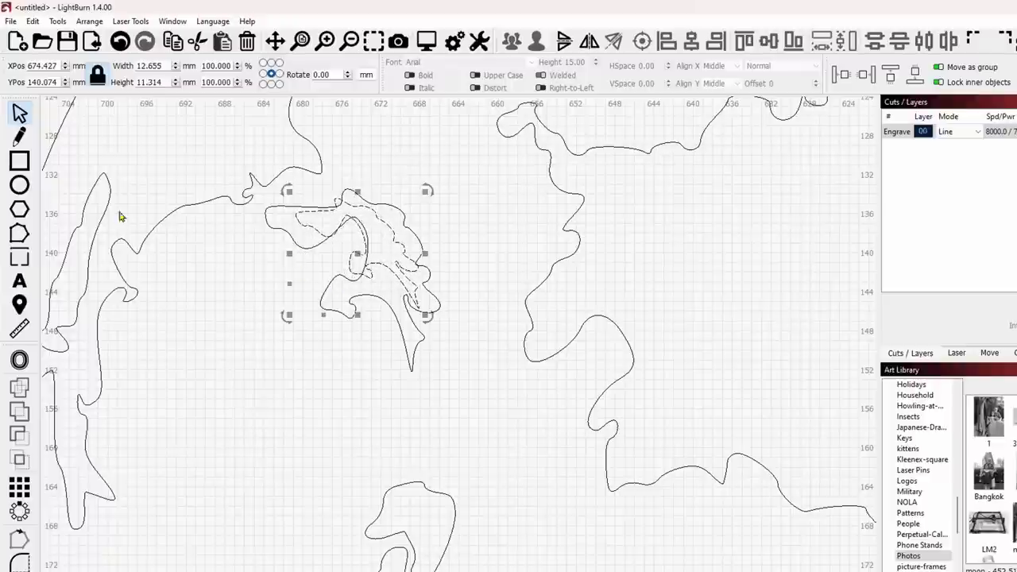
- Move and delete node clusters on the transplanted island to follow the maria contour (12.774 × 11.173 mm)
{"action": "left_click", "coordinate": [22, 236]}
{"action": "scroll", "coordinate": [364, 248], "scroll_direction": "up", "scroll_amount": 3}
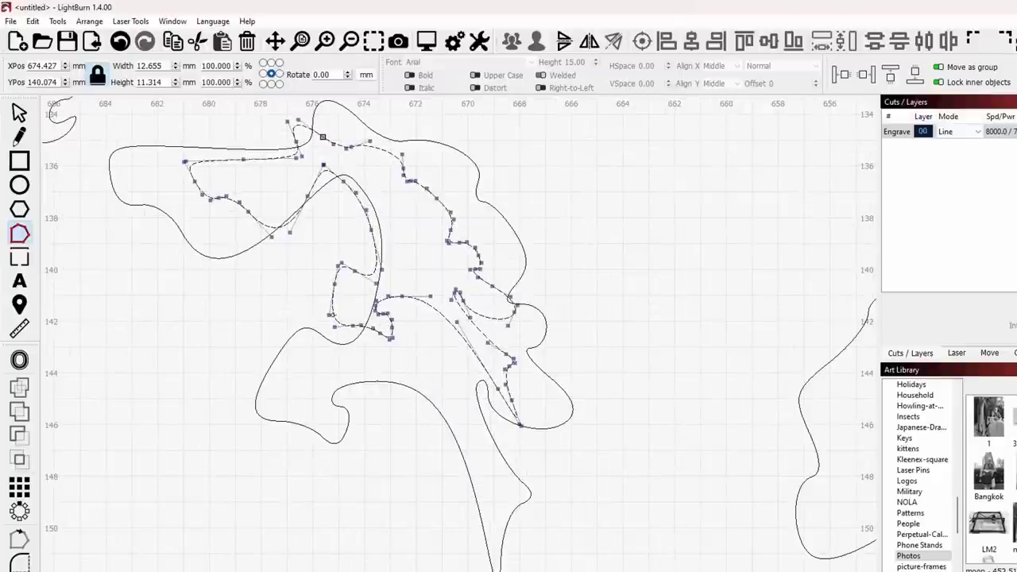
{"action": "left_click_drag", "start_coordinate": [377, 298], "coordinate": [413, 367]}
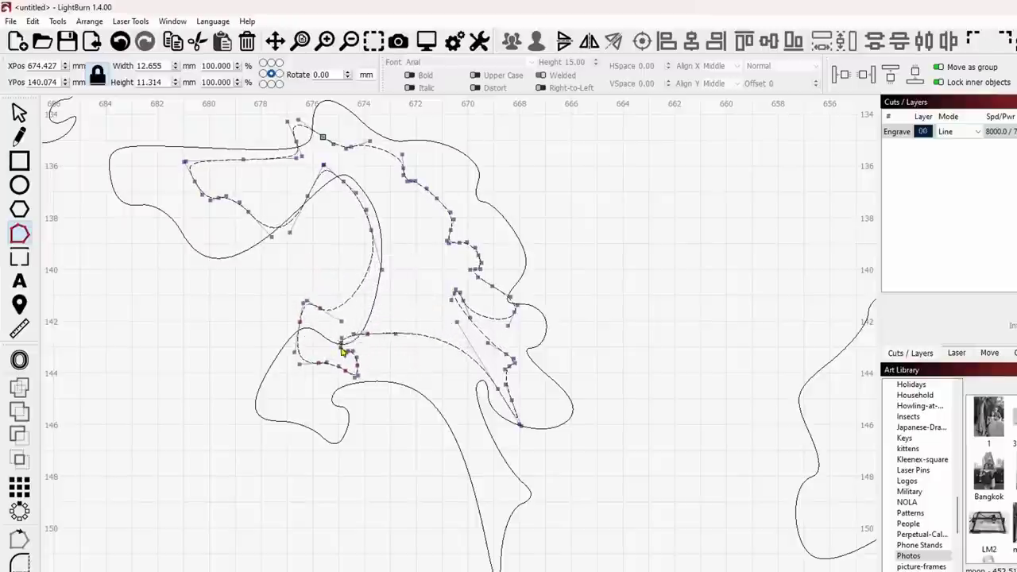
{"action": "left_click_drag", "start_coordinate": [322, 374], "coordinate": [322, 388]}
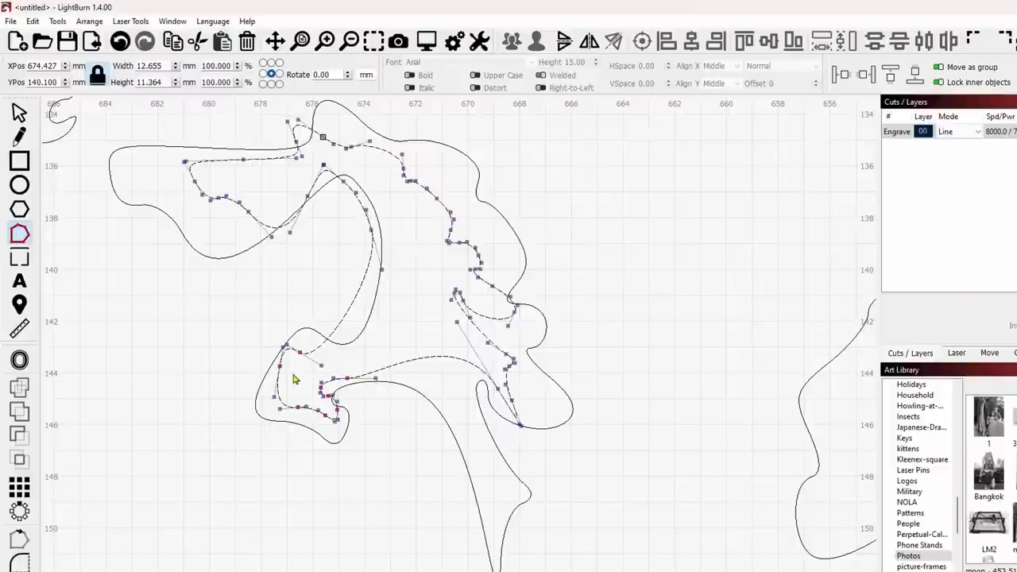
{"action": "left_click_drag", "start_coordinate": [227, 322], "coordinate": [316, 395]}
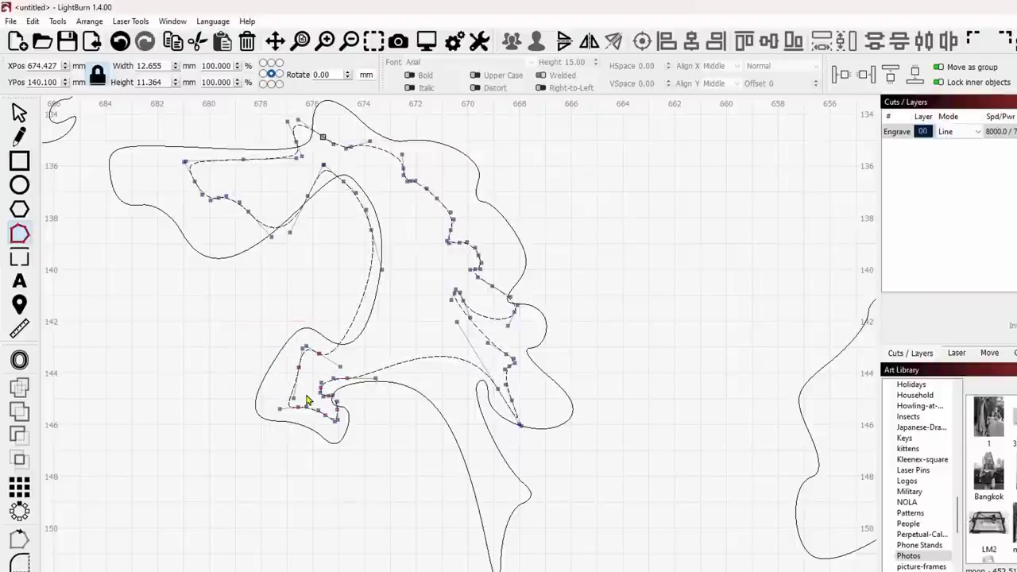
{"action": "key", "text": "Delete"}
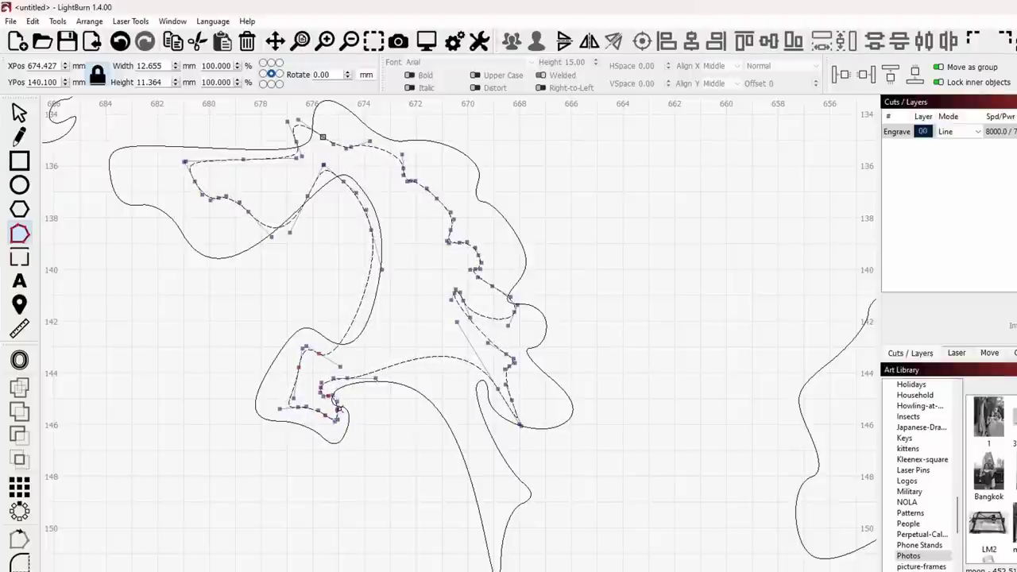
{"action": "left_click_drag", "start_coordinate": [337, 410], "coordinate": [329, 410]}
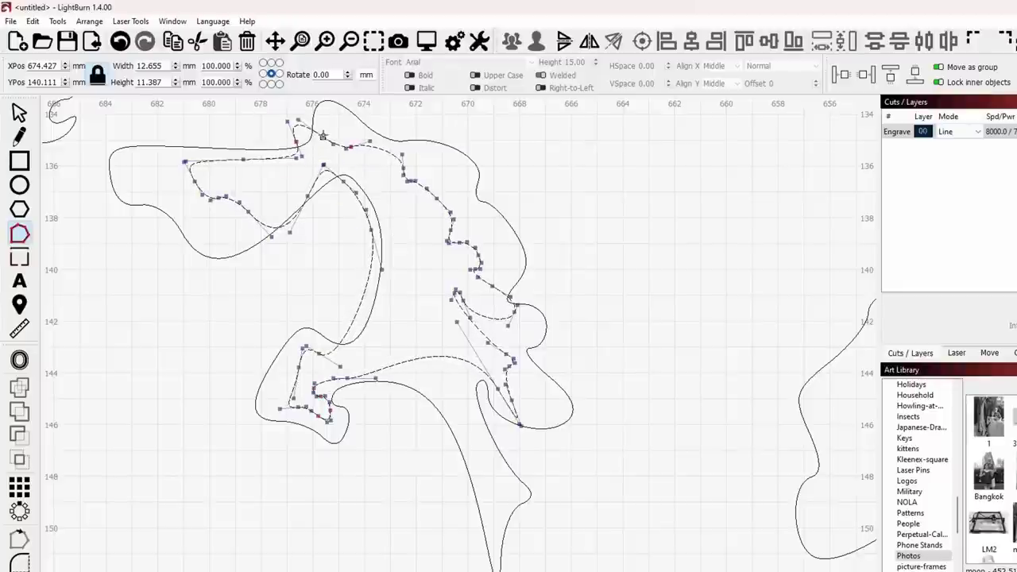
{"action": "left_click_drag", "start_coordinate": [322, 137], "coordinate": [354, 142]}
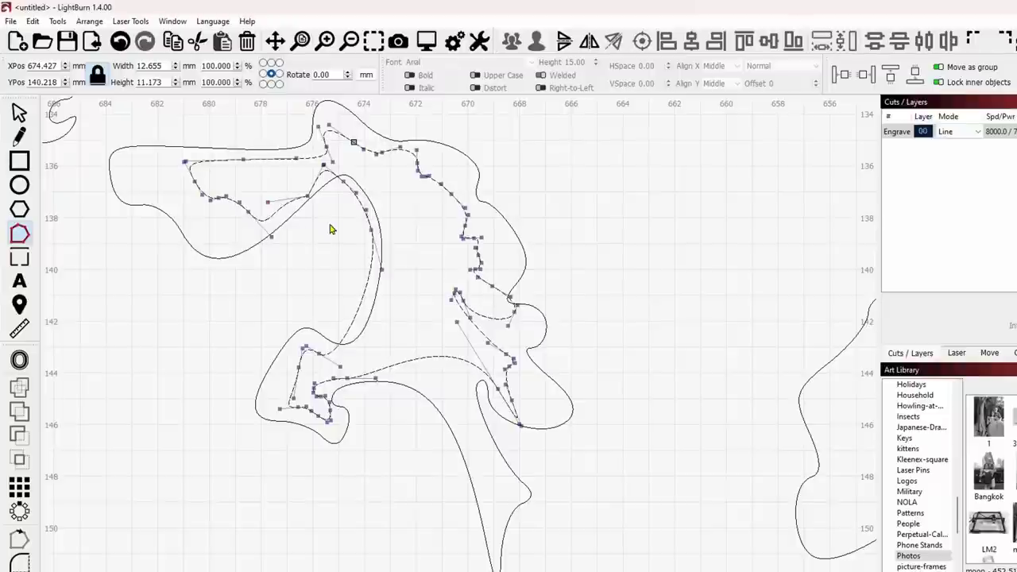
{"action": "left_click_drag", "start_coordinate": [370, 203], "coordinate": [382, 235]}
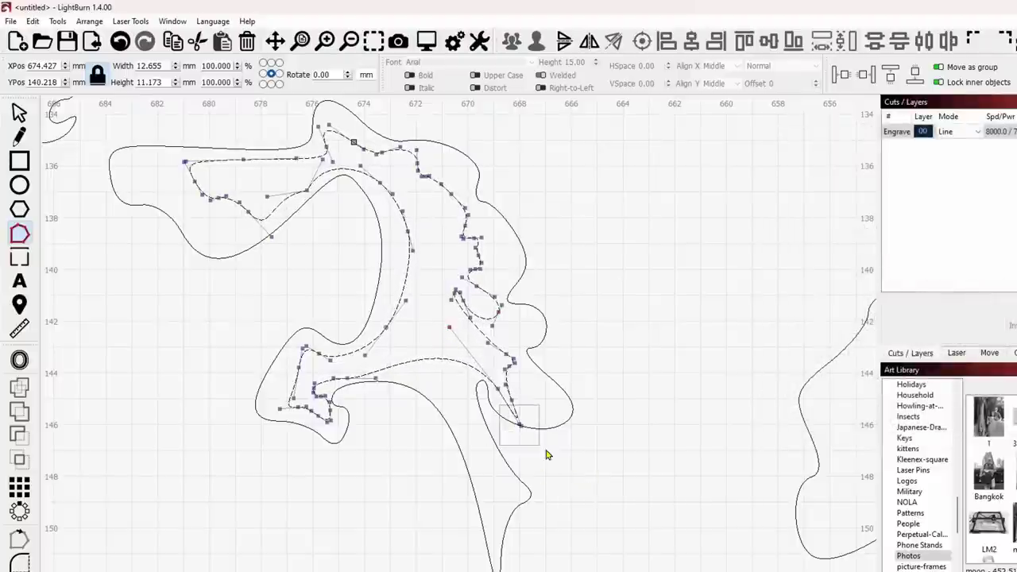
{"action": "left_click_drag", "start_coordinate": [520, 425], "coordinate": [538, 432]}
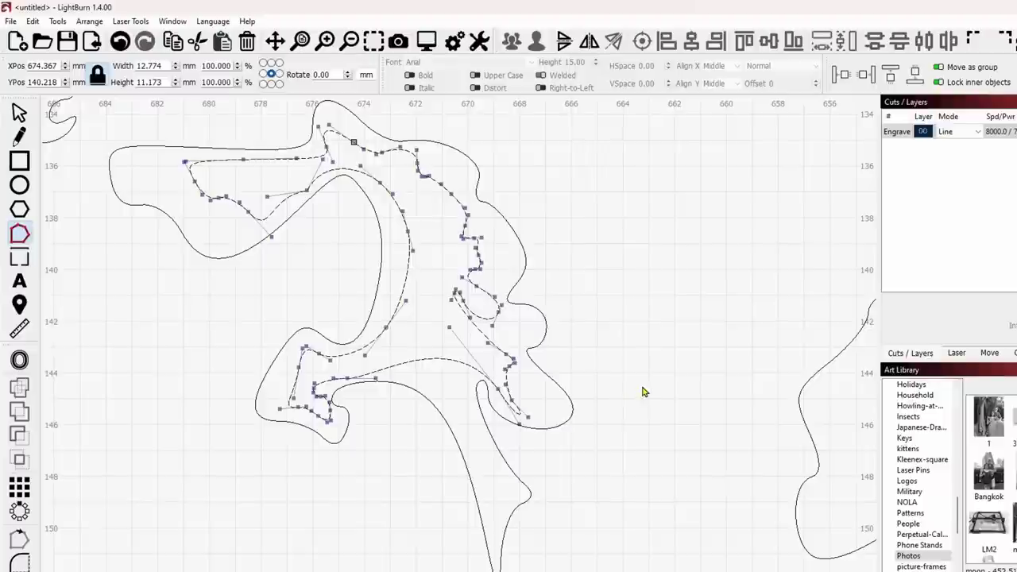
- Drag the small island from the right moon copy into the main moon below its island, at X 660, Y 182 mm
{"action": "left_click", "coordinate": [22, 115]}
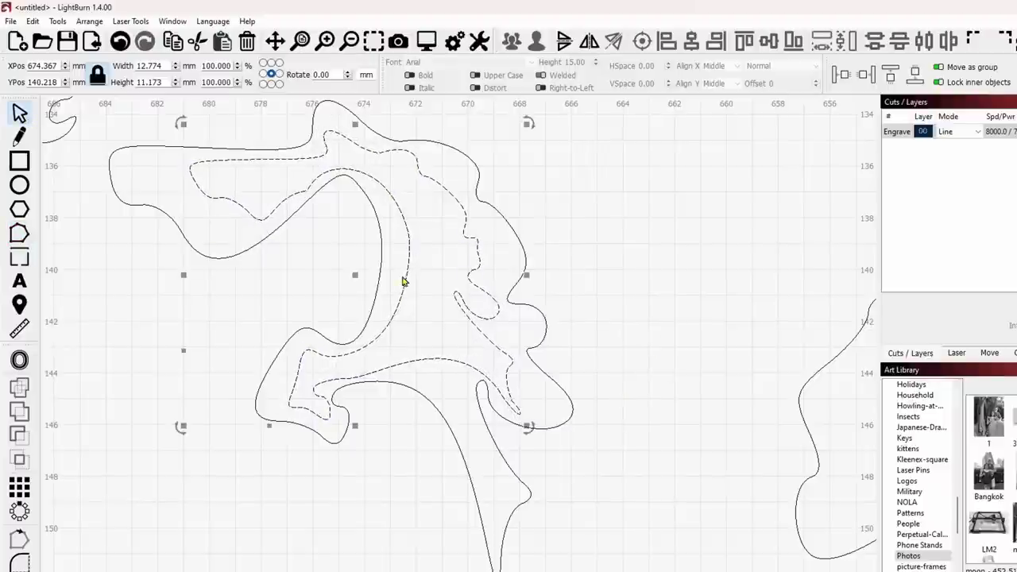
{"action": "left_click", "coordinate": [633, 321]}
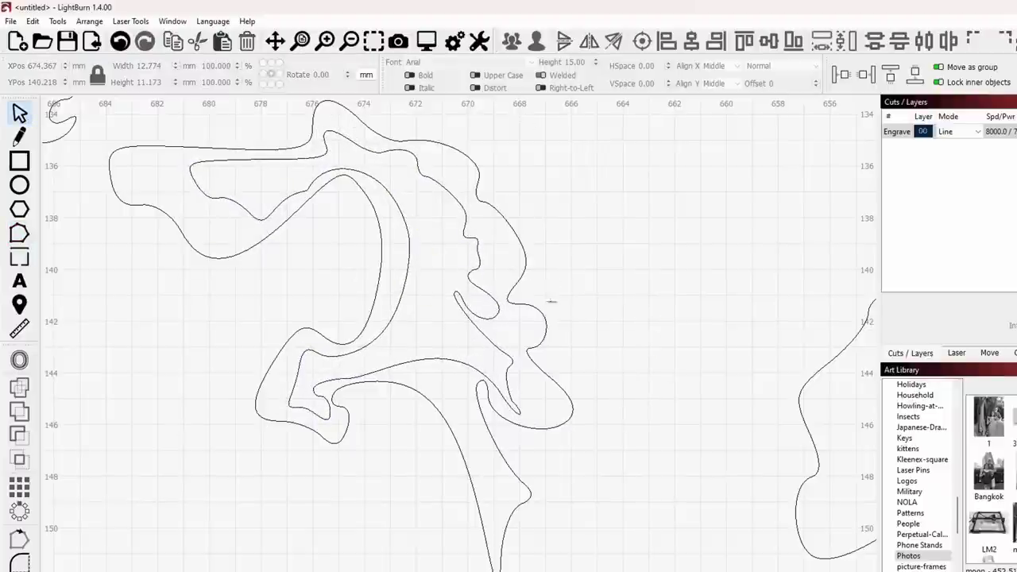
{"action": "scroll", "coordinate": [584, 290], "scroll_direction": "down", "scroll_amount": 5}
{"action": "scroll", "coordinate": [612, 298], "scroll_direction": "down", "scroll_amount": 6}
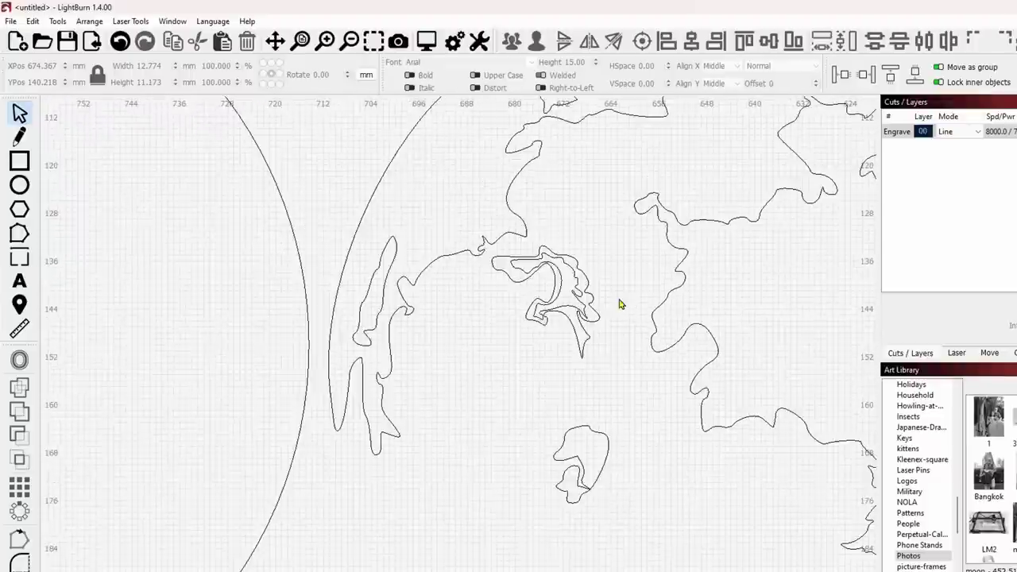
{"action": "scroll", "coordinate": [623, 343], "scroll_direction": "right", "scroll_amount": 5, "text": "shift"}
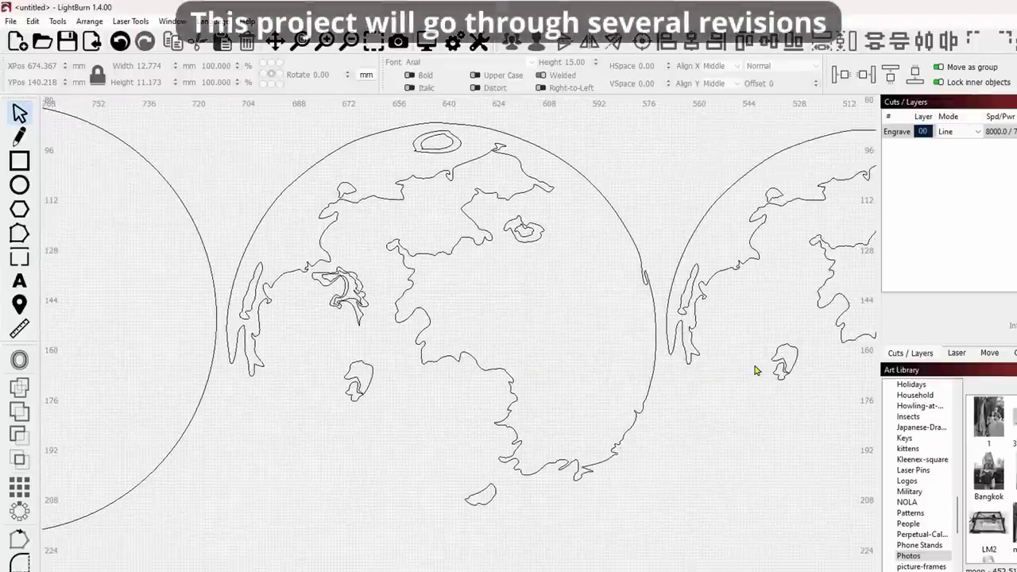
{"action": "left_click_drag", "start_coordinate": [741, 337], "coordinate": [834, 426]}
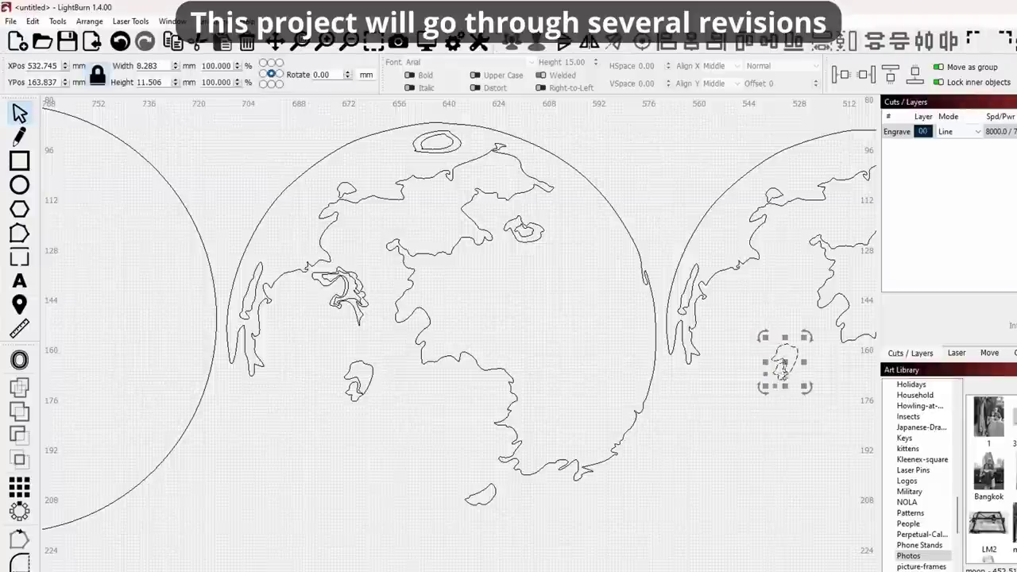
{"action": "left_click_drag", "start_coordinate": [784, 364], "coordinate": [386, 427]}
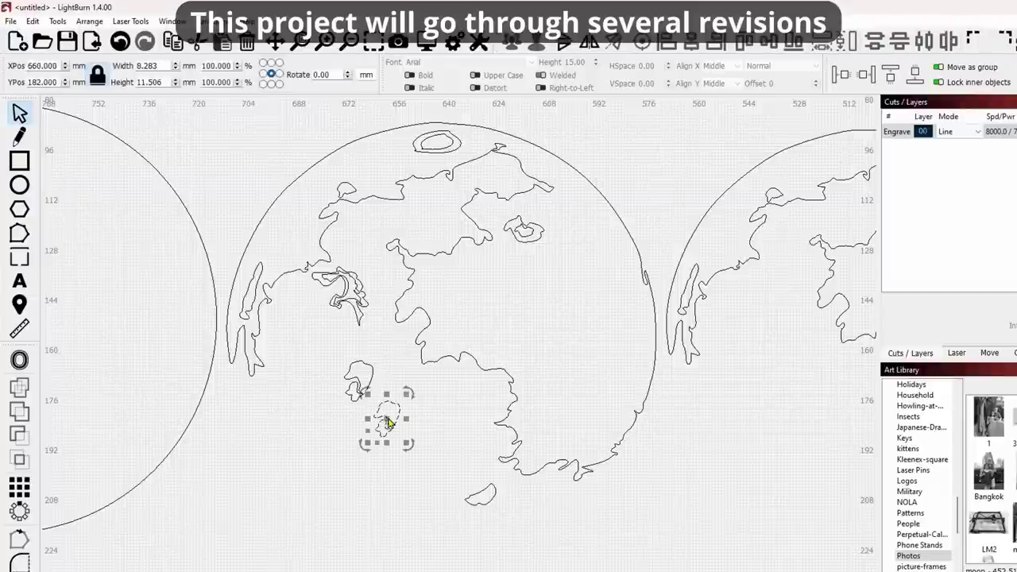
{"action": "scroll", "coordinate": [353, 413], "scroll_direction": "up", "scroll_amount": 5}
{"action": "middle_click_drag", "start_coordinate": [327, 394], "coordinate": [435, 367]}
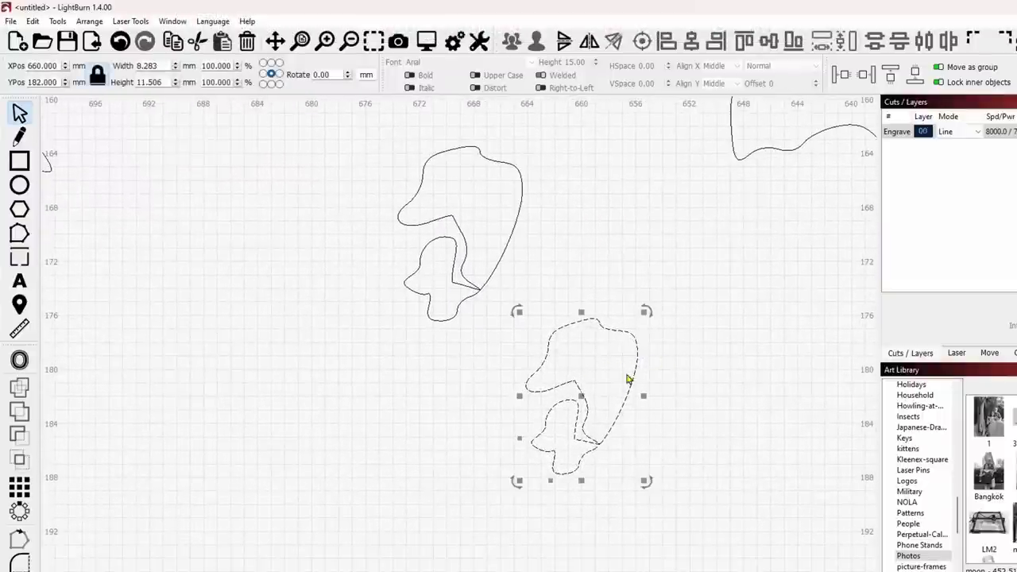
{"action": "scroll", "coordinate": [581, 469], "scroll_direction": "up", "scroll_amount": 2}
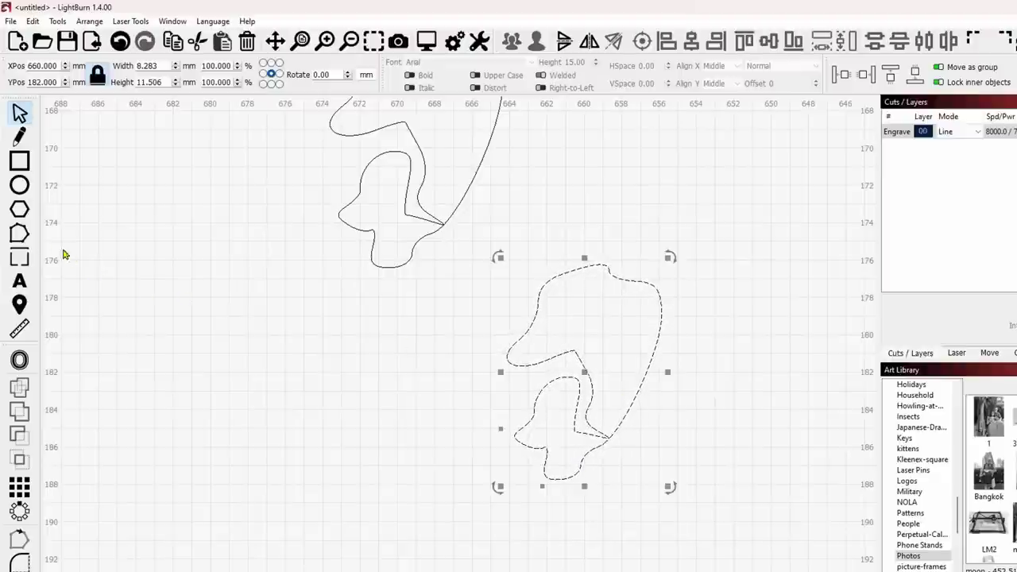
- Nudge a node on the moved island's inner curve, then leave node editing
{"action": "left_click", "coordinate": [19, 234]}
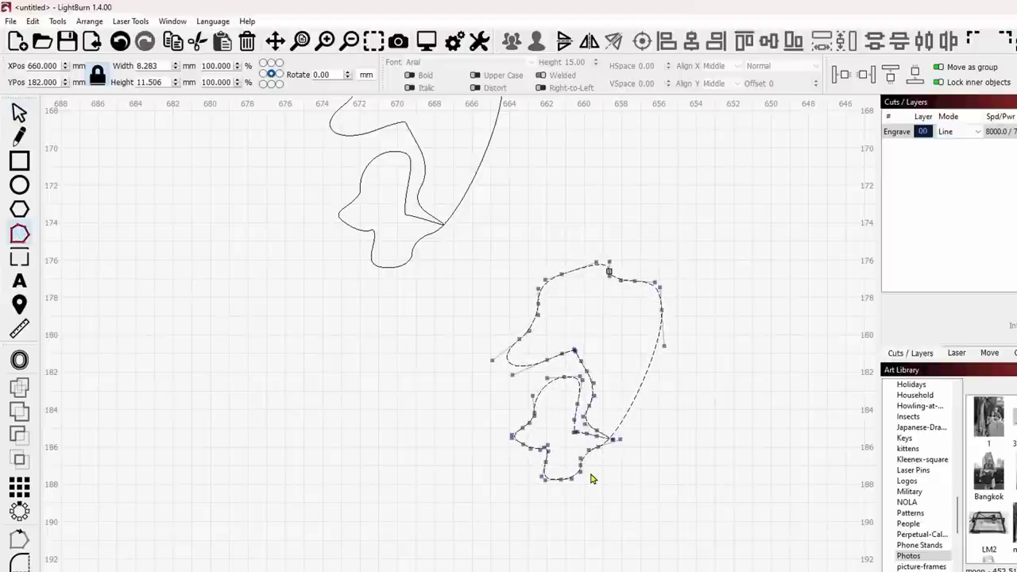
{"action": "scroll", "coordinate": [591, 478], "scroll_direction": "up", "scroll_amount": 6}
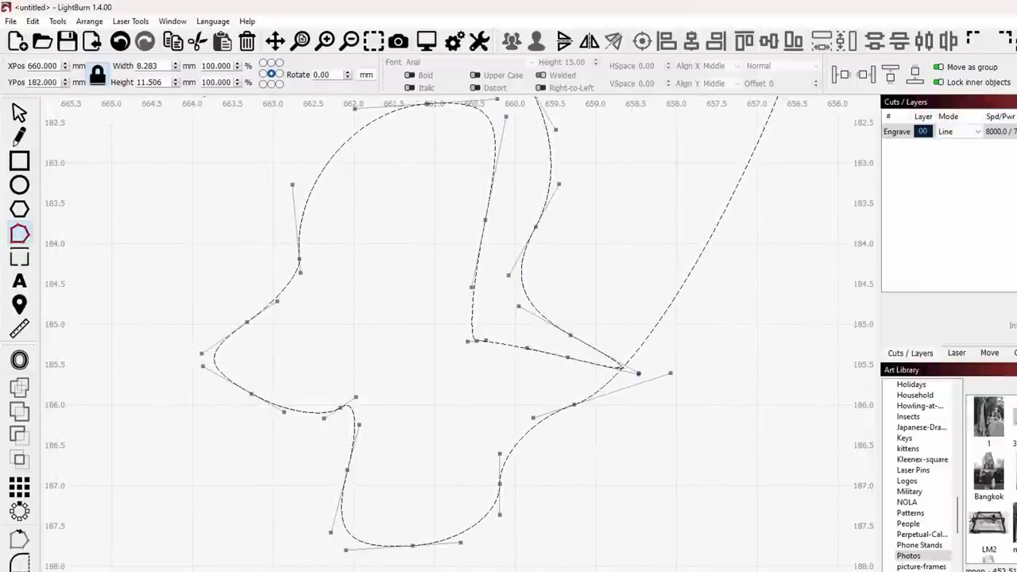
{"action": "left_click_drag", "start_coordinate": [638, 373], "coordinate": [626, 366]}
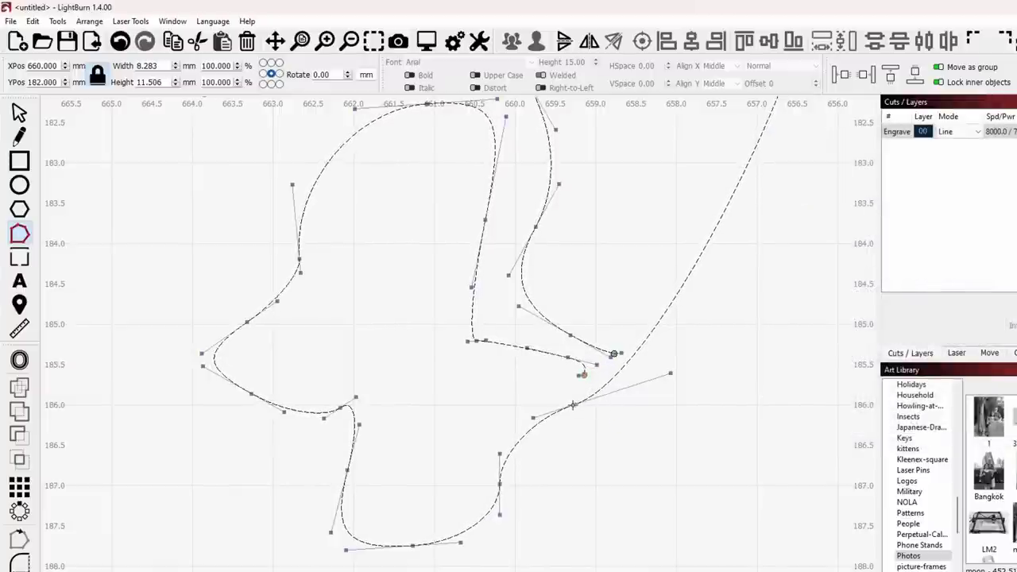
{"action": "key", "text": "Escape"}
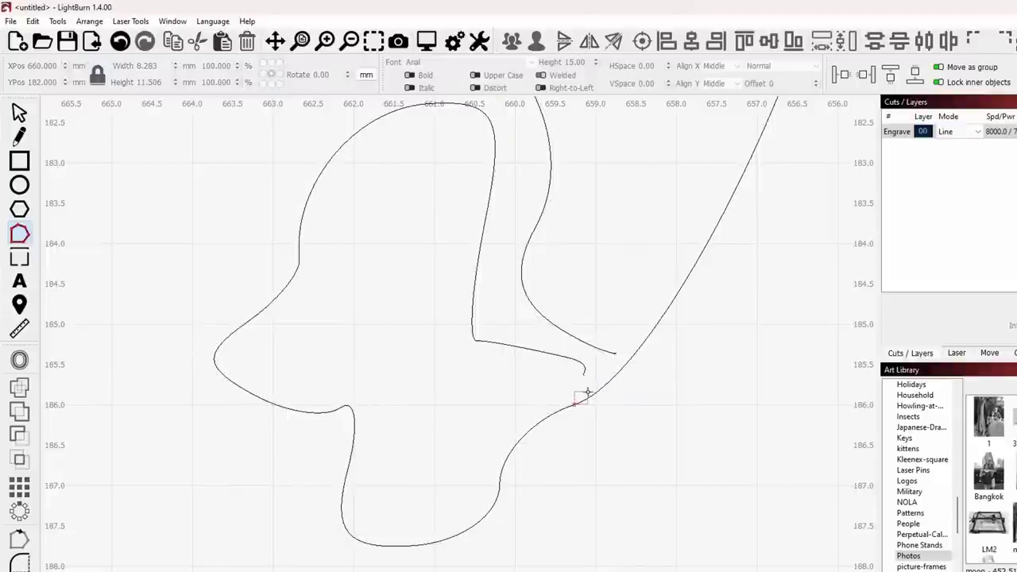
- Close the right and left open curves by joining each loose end node to its other endpoint
{"action": "left_click", "coordinate": [613, 353]}
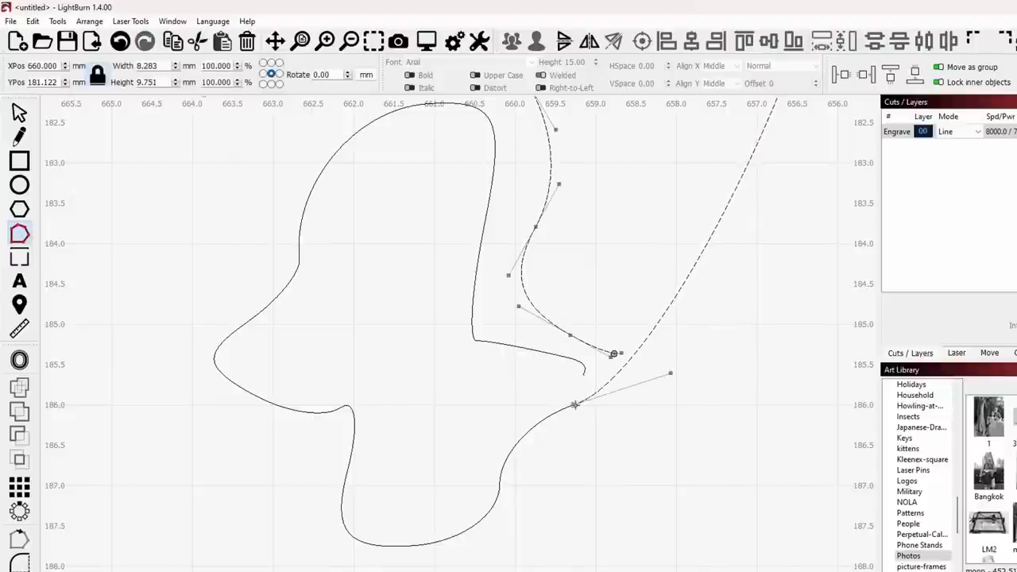
{"action": "left_click_drag", "start_coordinate": [574, 404], "coordinate": [617, 362]}
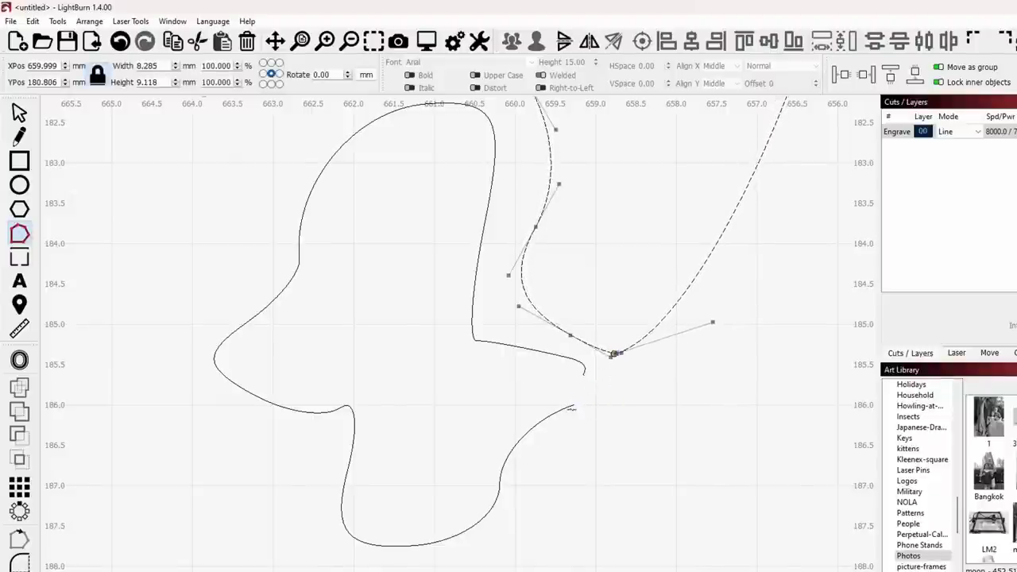
{"action": "left_click", "coordinate": [573, 405]}
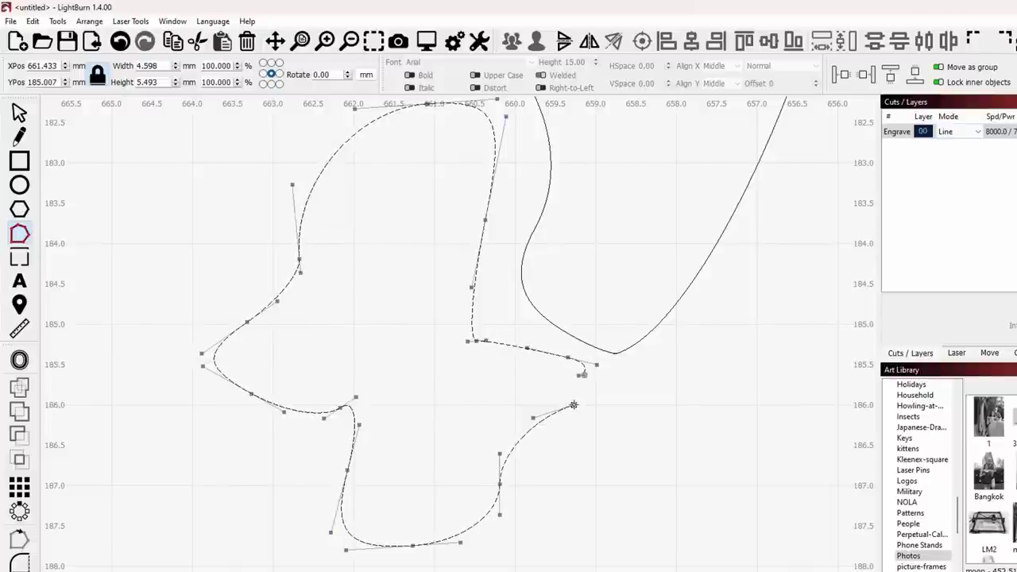
{"action": "left_click_drag", "start_coordinate": [574, 405], "coordinate": [583, 376]}
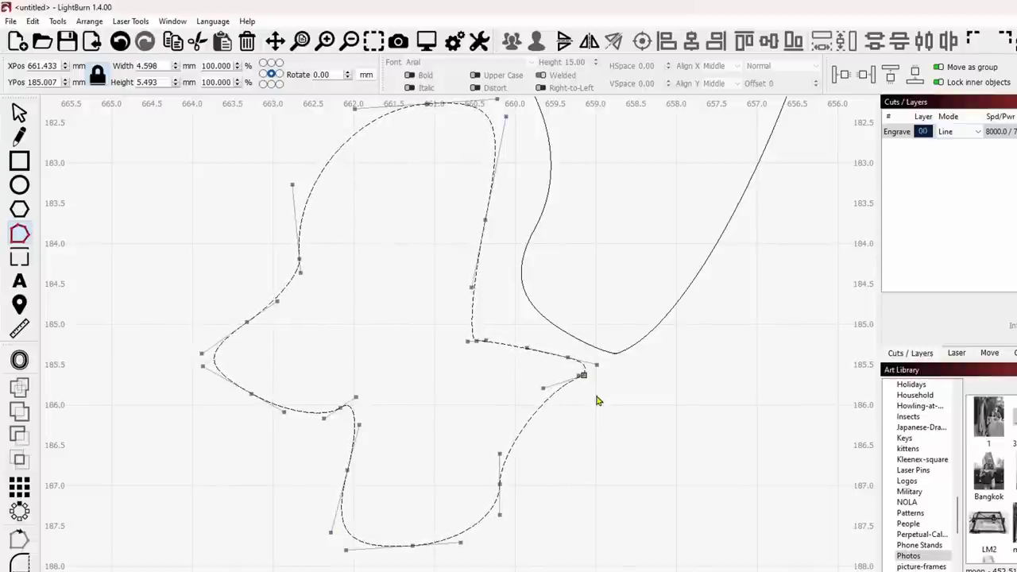
{"action": "scroll", "coordinate": [599, 404], "scroll_direction": "down", "scroll_amount": 8}
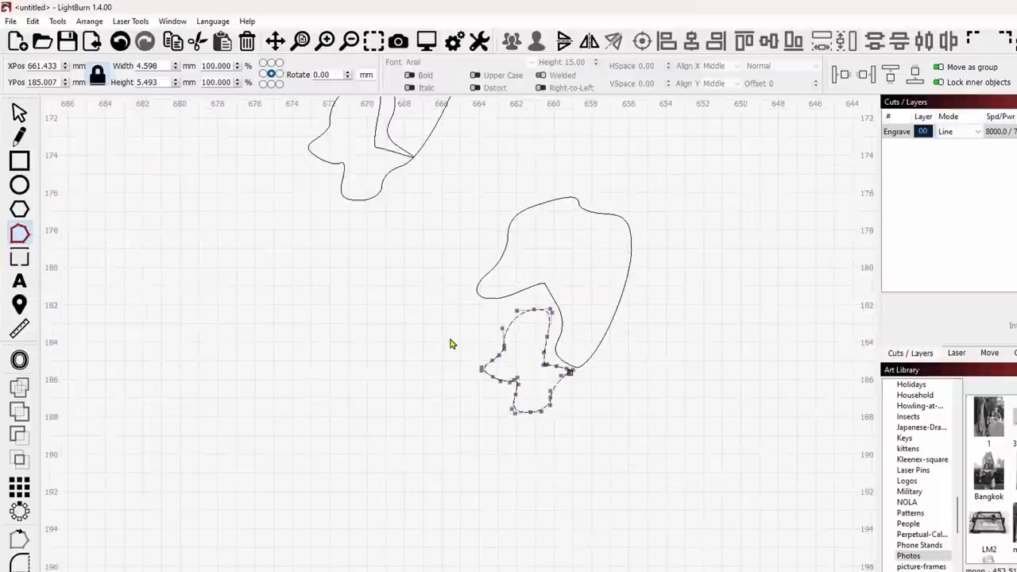
{"action": "scroll", "coordinate": [449, 344], "scroll_direction": "down", "scroll_amount": 3}
{"action": "middle_click_drag", "start_coordinate": [438, 318], "coordinate": [529, 447]}
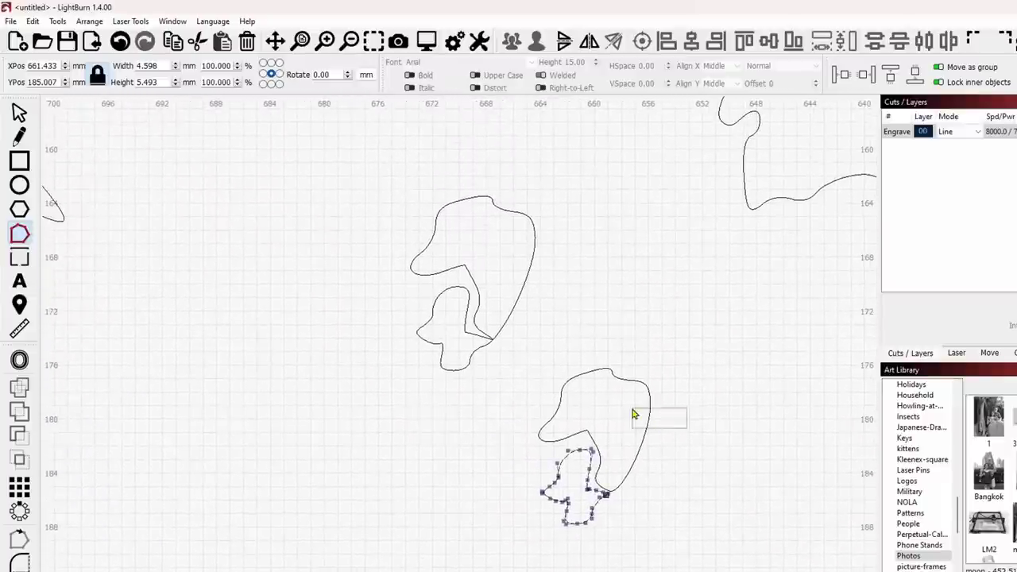
- Move the small inner loop into the upper island's lower lobe and shrink it to about 3 mm wide
{"action": "left_click", "coordinate": [24, 117]}
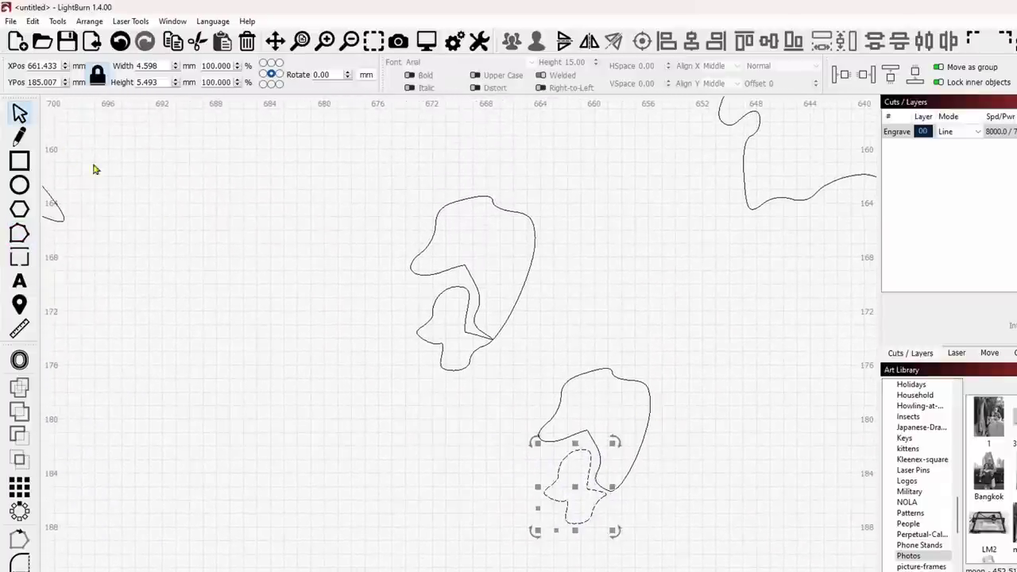
{"action": "left_click_drag", "start_coordinate": [581, 489], "coordinate": [452, 334]}
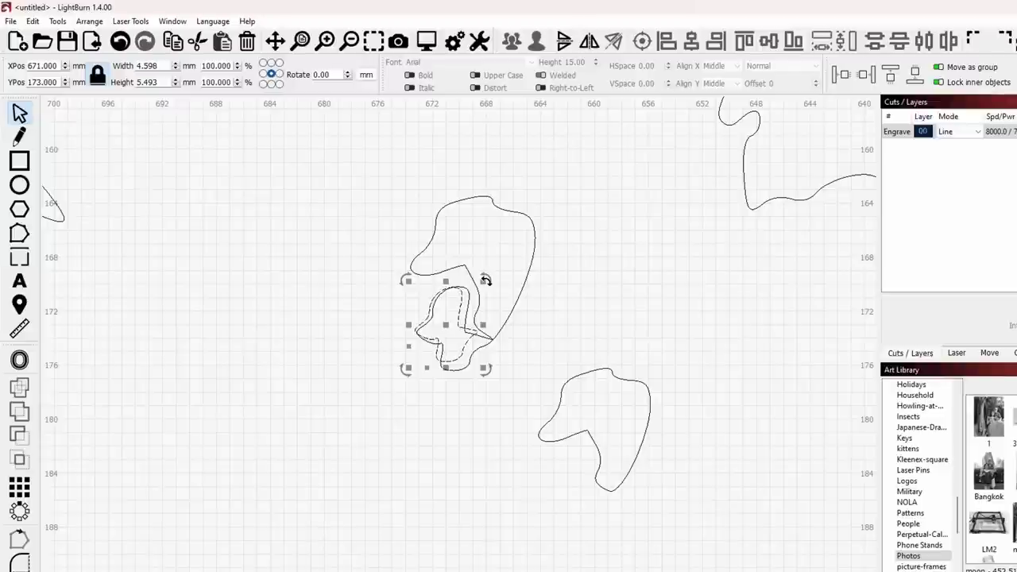
{"action": "left_click_drag", "start_coordinate": [486, 279], "coordinate": [478, 287]}
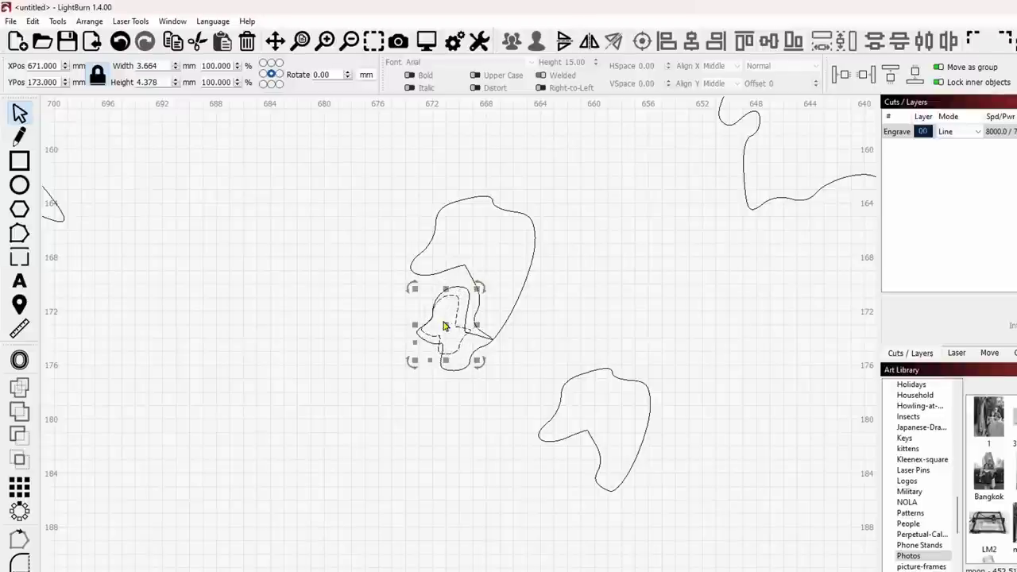
{"action": "left_click_drag", "start_coordinate": [442, 322], "coordinate": [452, 327]}
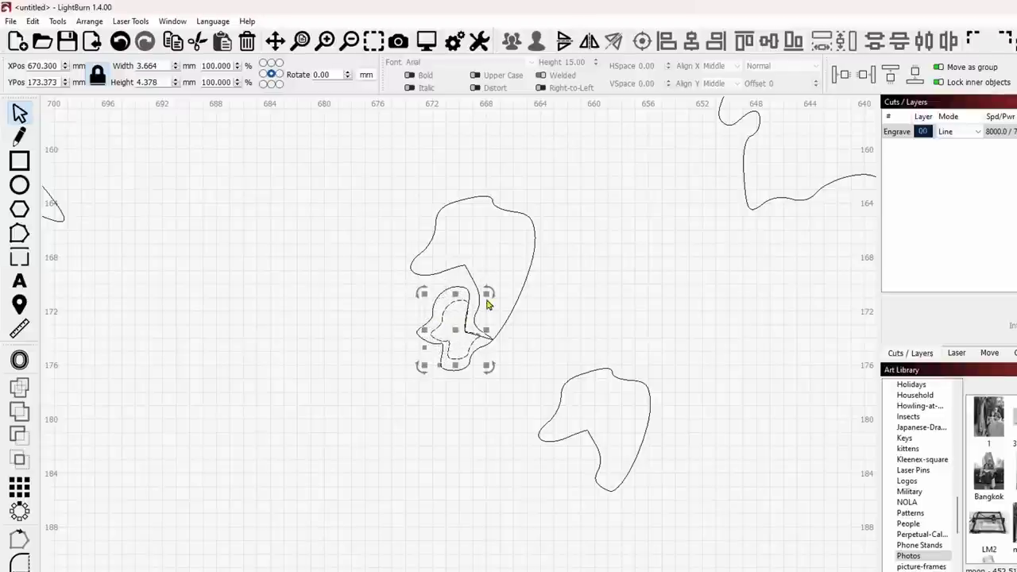
{"action": "left_click_drag", "start_coordinate": [487, 294], "coordinate": [451, 328]}
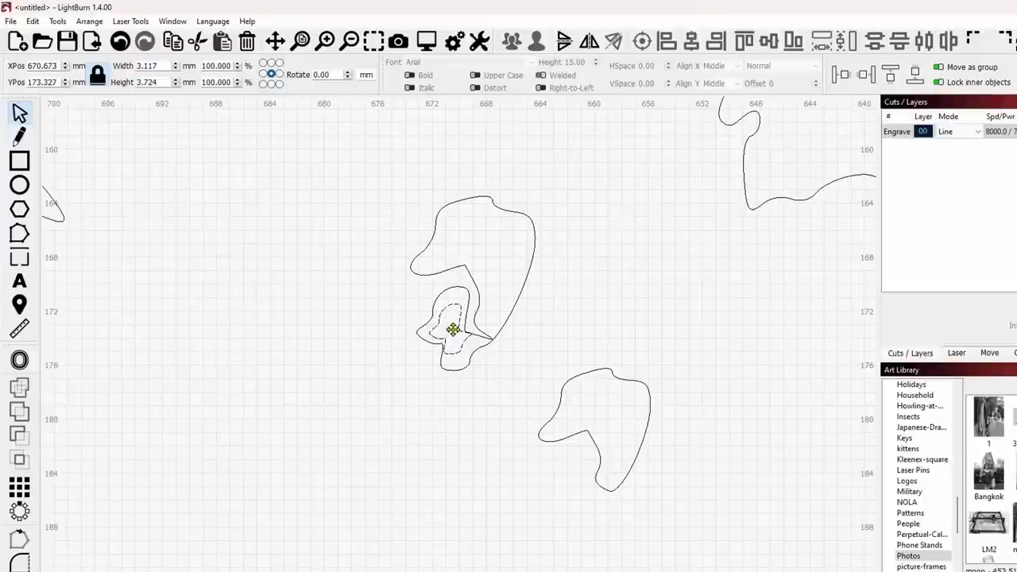
{"action": "scroll", "coordinate": [451, 331], "scroll_direction": "up", "scroll_amount": 5}
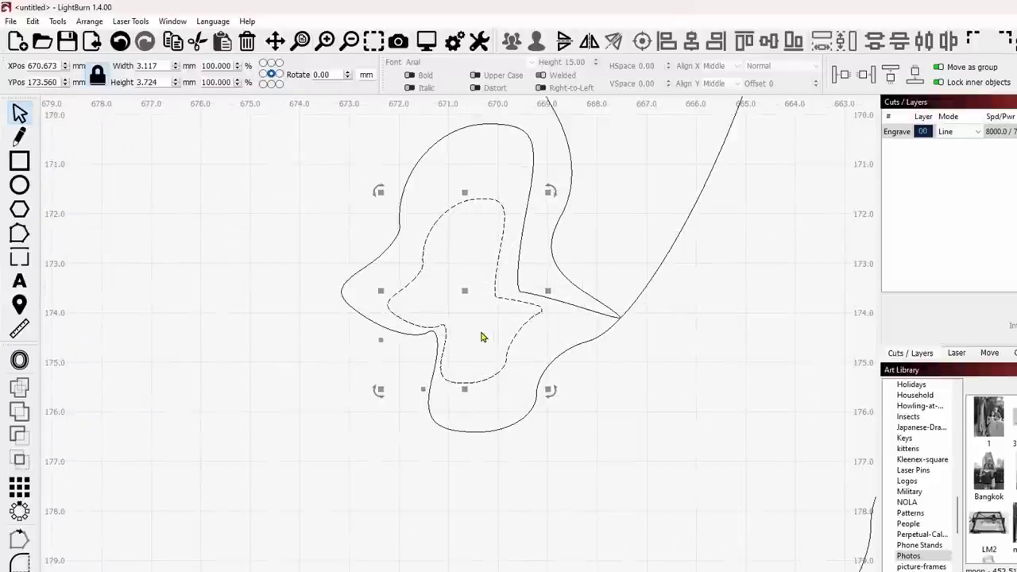
- Shift the loop's lower-left nodes up and right, leaving a 3.056 × 3.719 mm outline
{"action": "left_click", "coordinate": [21, 235]}
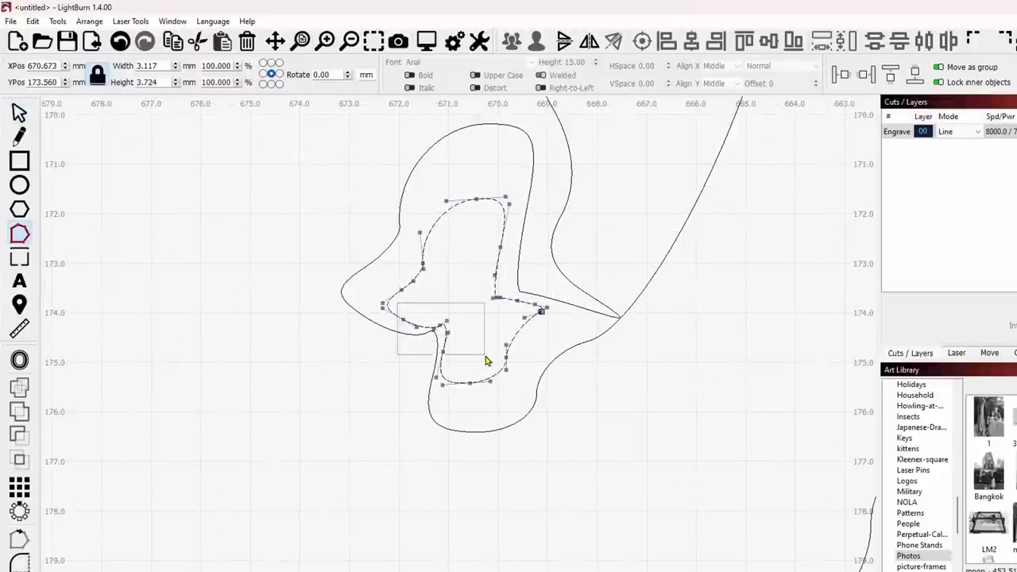
{"action": "left_click_drag", "start_coordinate": [487, 360], "coordinate": [485, 357]}
{"action": "left_click_drag", "start_coordinate": [439, 326], "coordinate": [447, 313]}
{"action": "scroll", "coordinate": [541, 311], "scroll_direction": "down", "scroll_amount": 5}
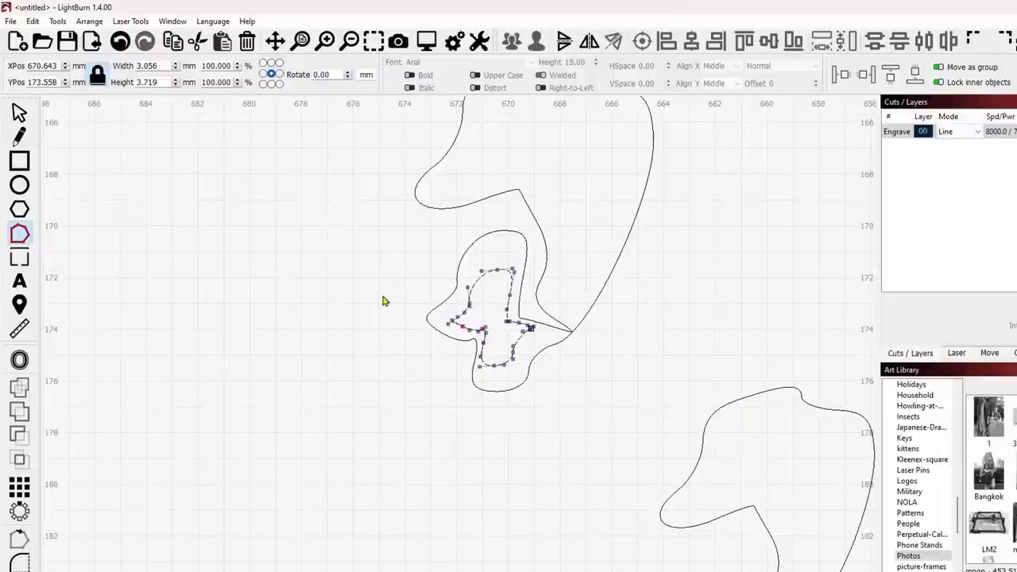
{"action": "left_click", "coordinate": [20, 114]}
{"action": "scroll", "coordinate": [659, 278], "scroll_direction": "down", "scroll_amount": 3}
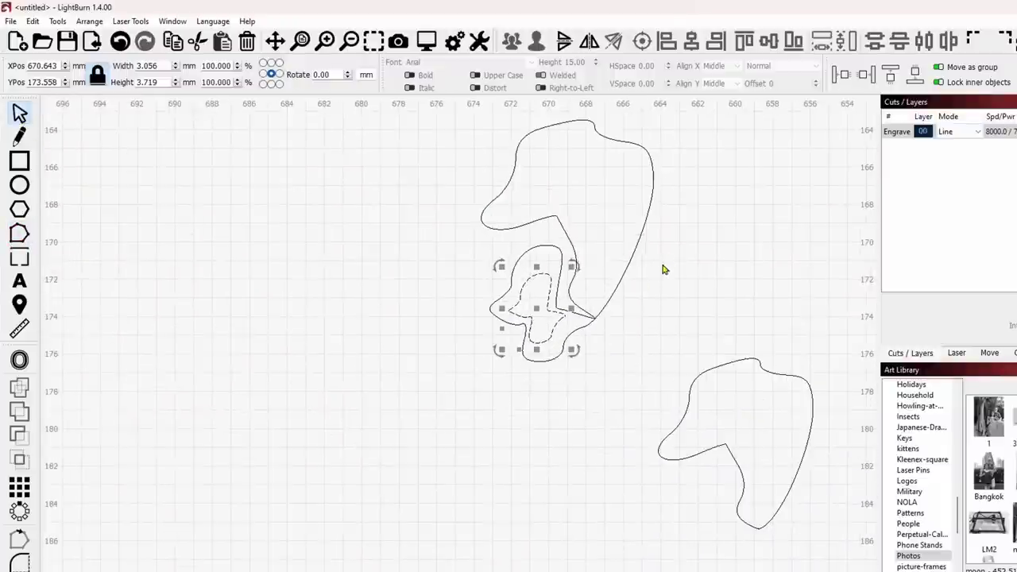
- Move the lower-right island outline onto the upper island and shrink it to fit inside
{"action": "left_click_drag", "start_coordinate": [791, 493], "coordinate": [724, 477]}
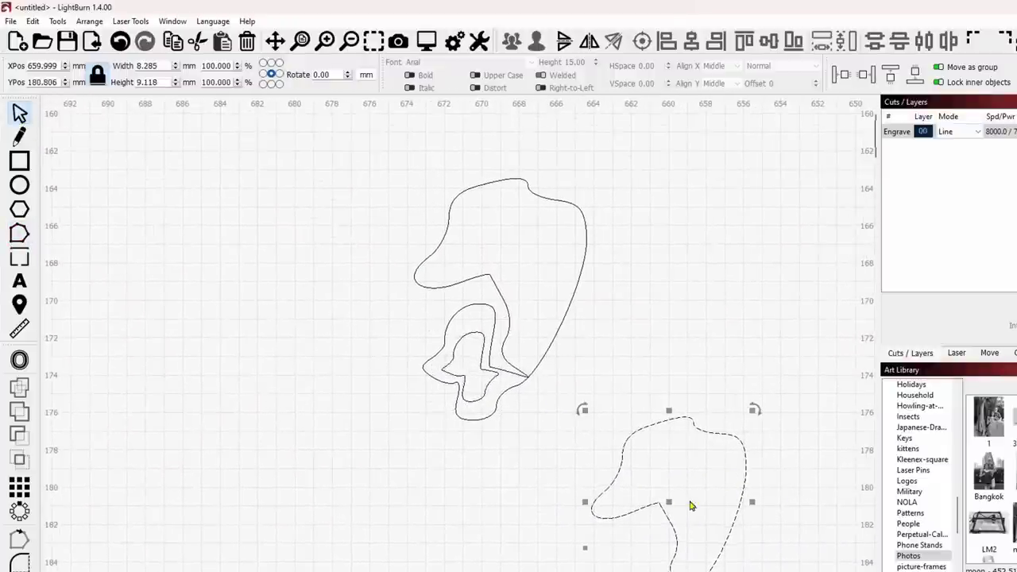
{"action": "left_click_drag", "start_coordinate": [672, 500], "coordinate": [501, 274]}
{"action": "left_click_drag", "start_coordinate": [583, 178], "coordinate": [565, 193]}
{"action": "left_click_drag", "start_coordinate": [503, 270], "coordinate": [510, 270]}
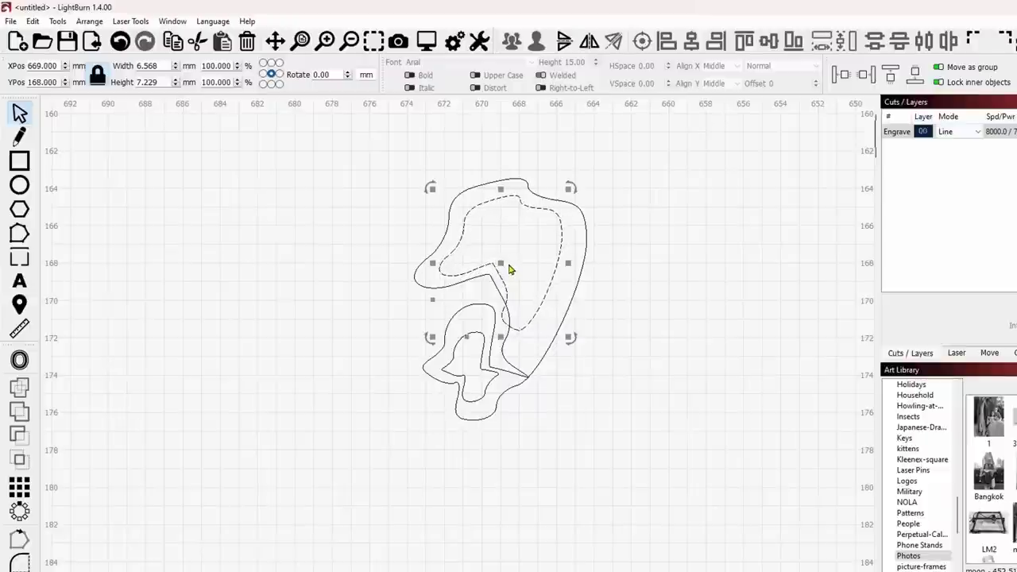
- Drag a group of its nodes down and right, extending the outline to 6.577 × 7.860 mm, then deselect
{"action": "left_click", "coordinate": [22, 235]}
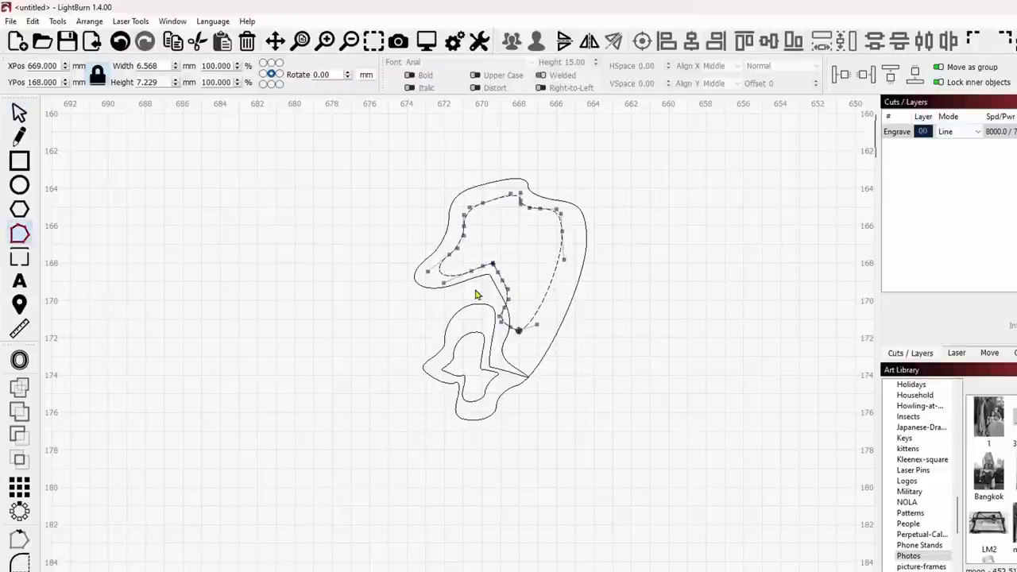
{"action": "left_click_drag", "start_coordinate": [475, 291], "coordinate": [522, 311]}
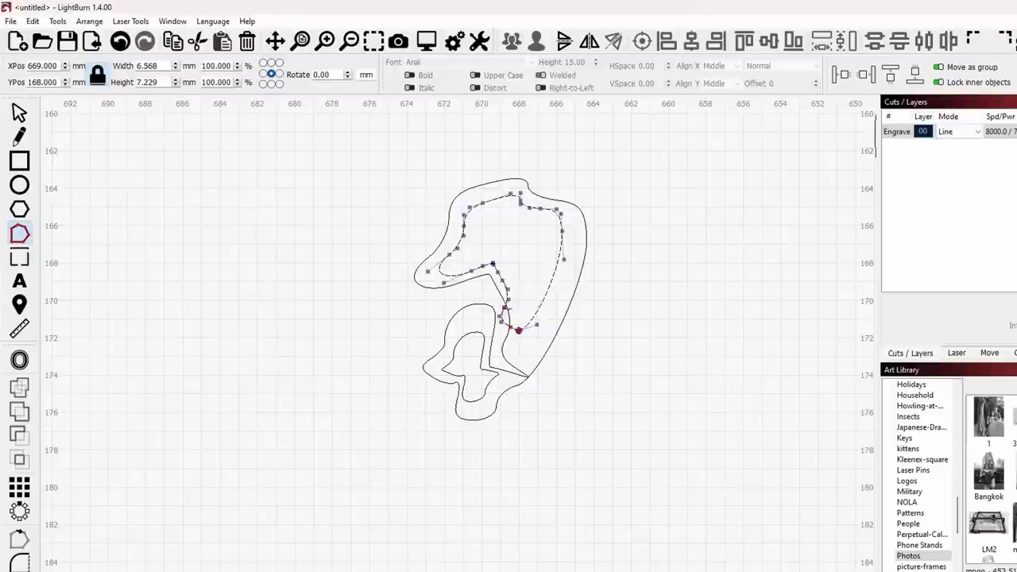
{"action": "left_click_drag", "start_coordinate": [503, 306], "coordinate": [520, 319]}
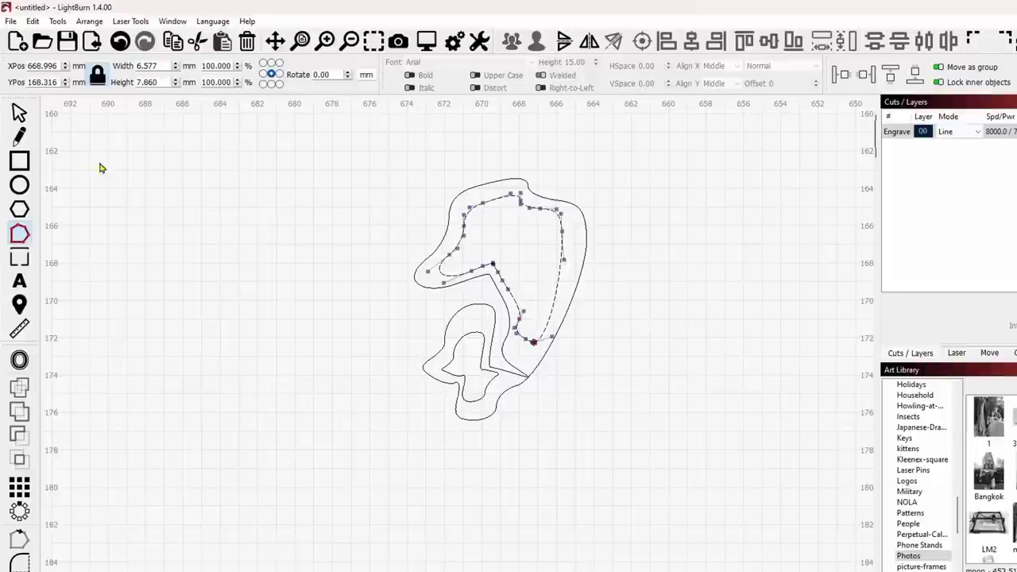
{"action": "left_click", "coordinate": [21, 116]}
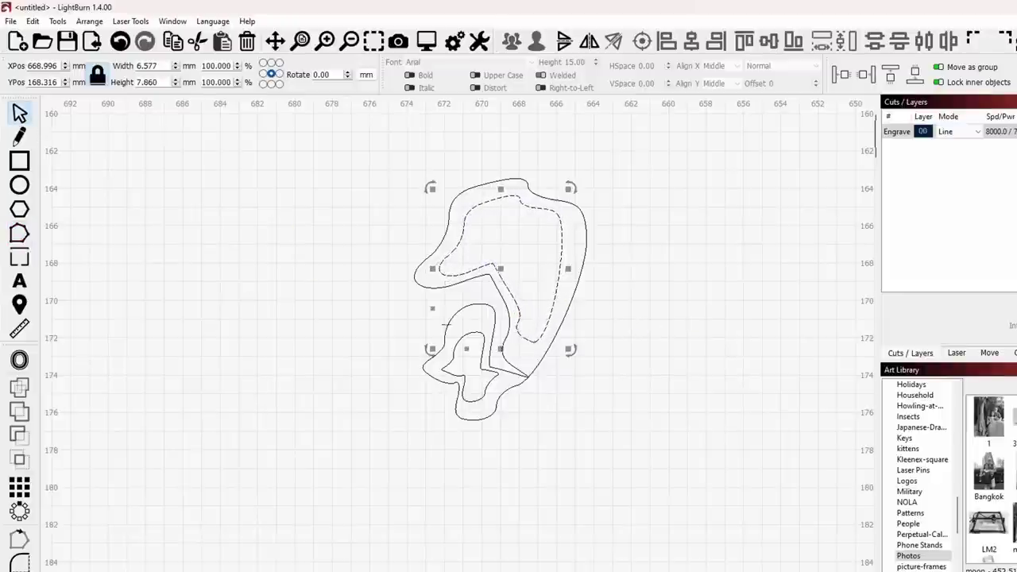
{"action": "left_click", "coordinate": [667, 329]}
- Node-edit the blob's lower-left loop slightly left so it measures 6.628 × 7.860 mm, then deselect
{"action": "scroll", "coordinate": [694, 304], "scroll_direction": "down", "scroll_amount": 8}
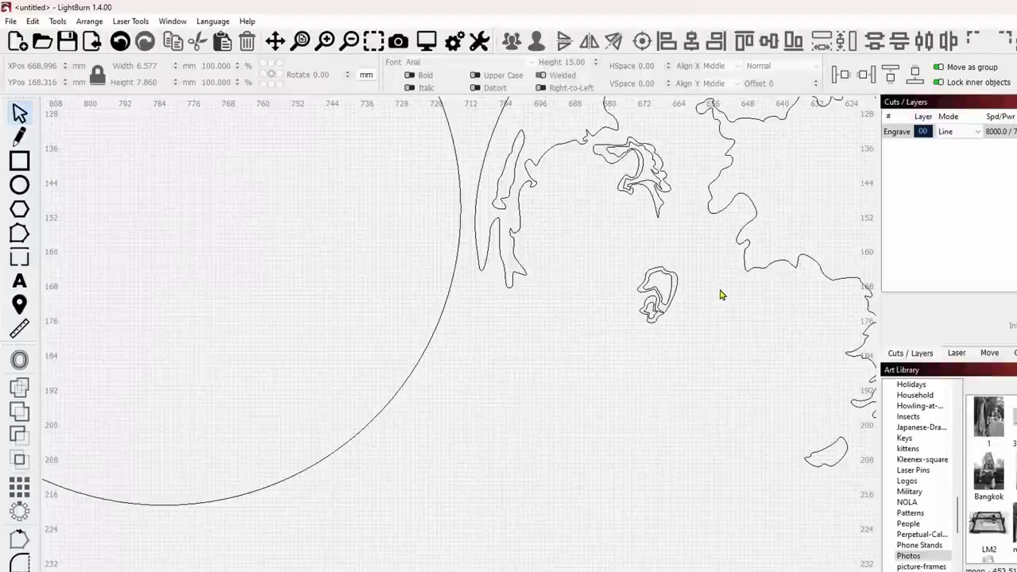
{"action": "scroll", "coordinate": [722, 295], "scroll_direction": "down", "scroll_amount": 1}
{"action": "mouse_move", "coordinate": [739, 289]}
{"action": "middle_mouse_down"}
{"action": "mouse_move", "coordinate": [660, 293]}
{"action": "mouse_move", "coordinate": [531, 329]}
{"action": "middle_mouse_up"}
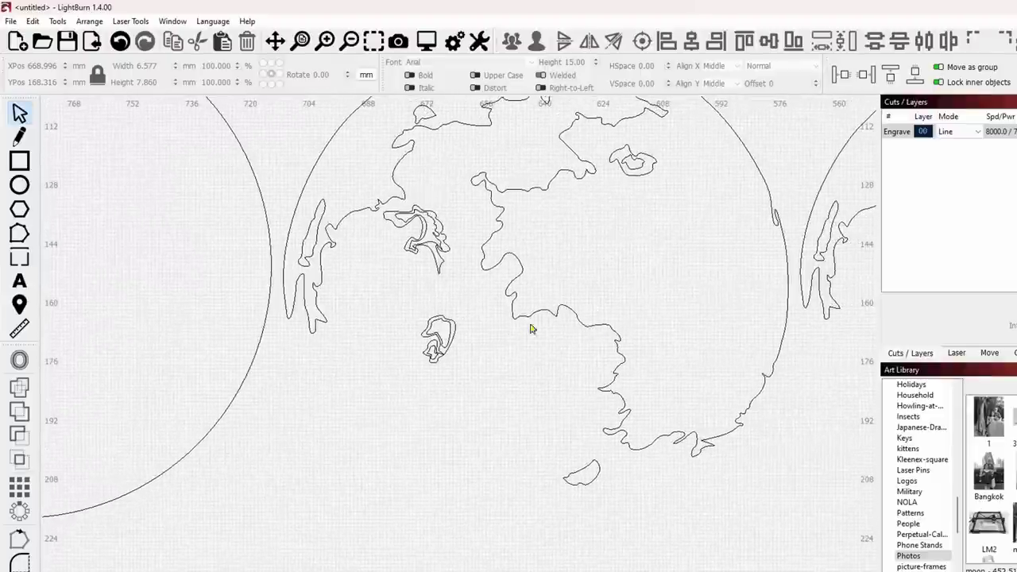
{"action": "scroll", "coordinate": [649, 291], "scroll_direction": "down", "scroll_amount": 2}
{"action": "scroll", "coordinate": [492, 337], "scroll_direction": "up", "scroll_amount": 2}
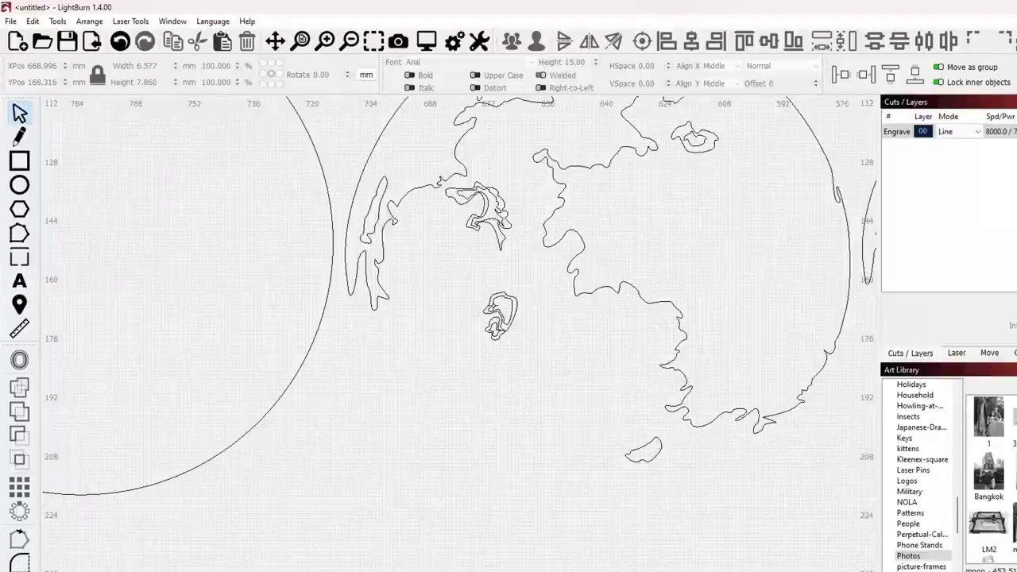
{"action": "scroll", "coordinate": [499, 303], "scroll_direction": "up", "scroll_amount": 4}
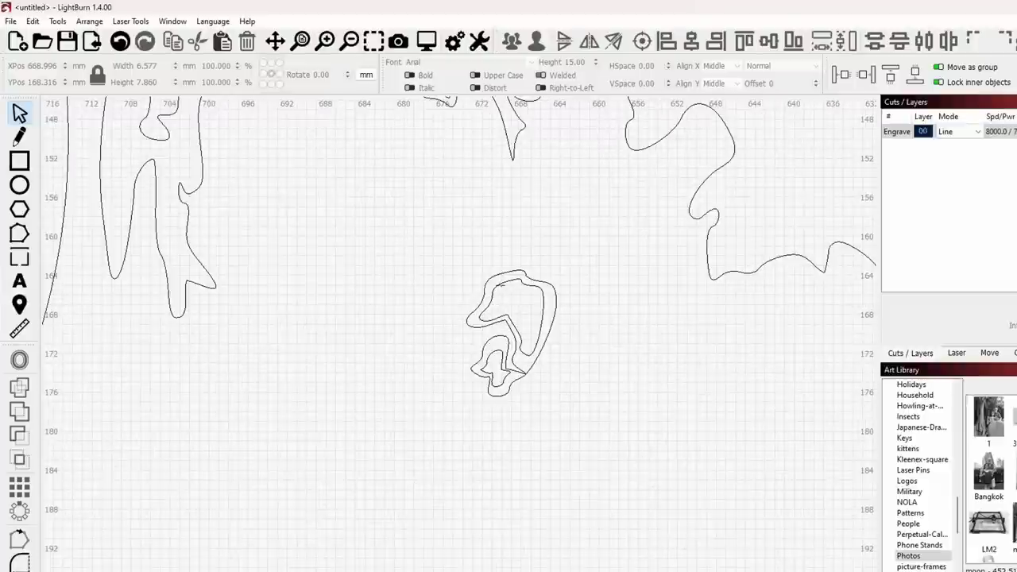
{"action": "left_click", "coordinate": [496, 294]}
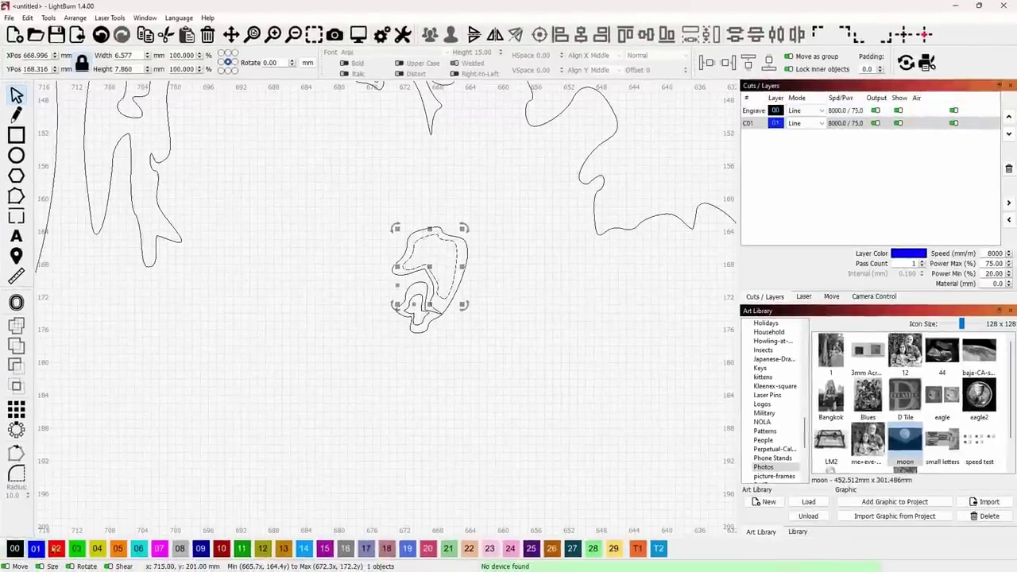
{"action": "double_click", "coordinate": [412, 308]}
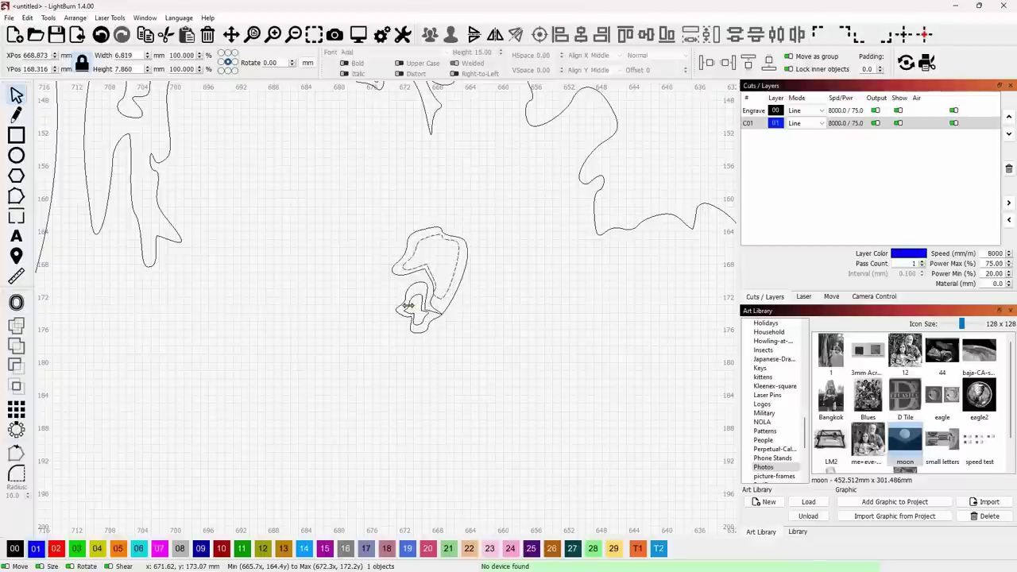
{"action": "left_click_drag", "start_coordinate": [413, 307], "coordinate": [411, 305]}
{"action": "left_click", "coordinate": [506, 316]}
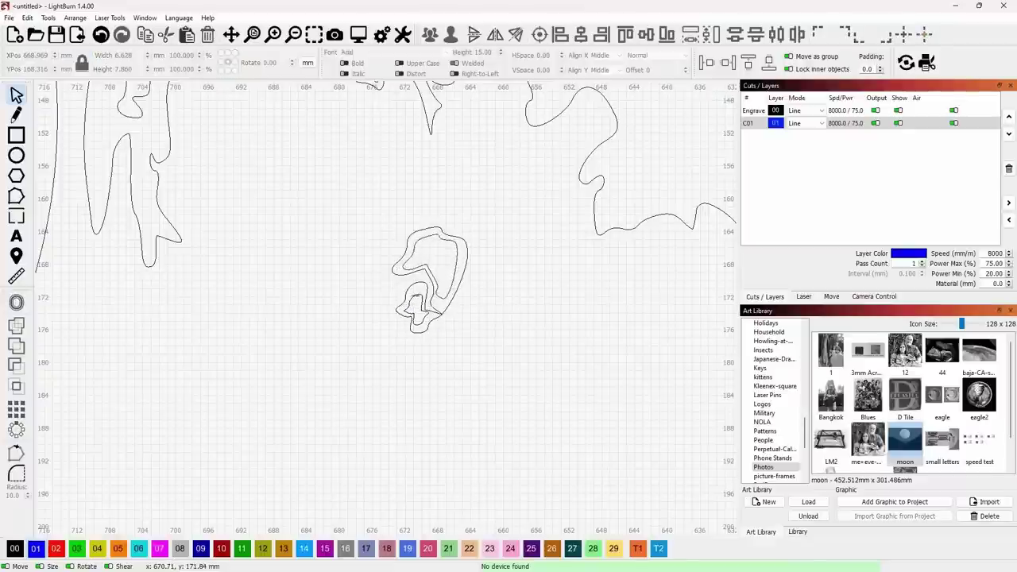
- Put the inner loops of the lower and upper maria blobs on the blue 01 layer
{"action": "left_click", "coordinate": [420, 305]}
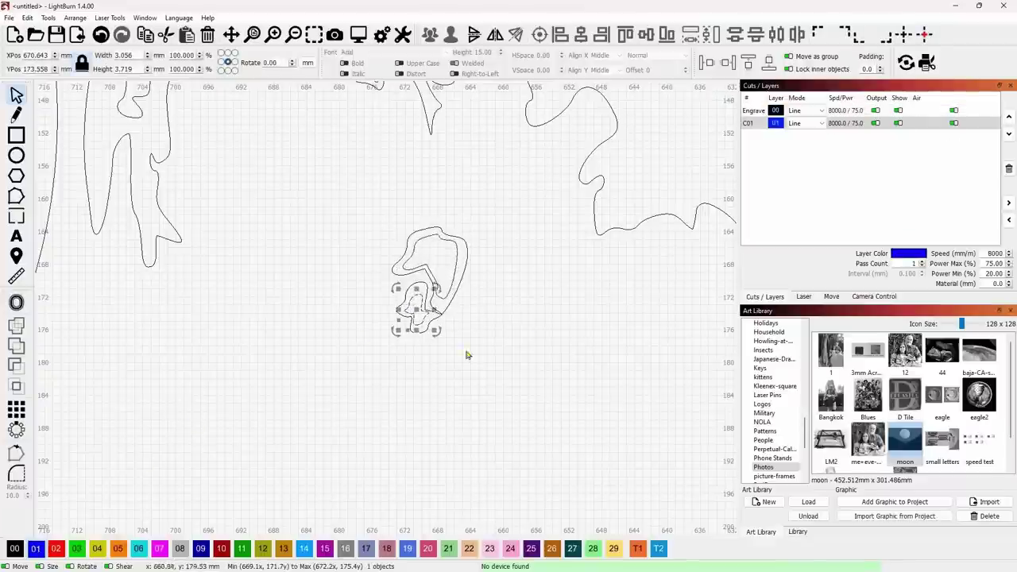
{"action": "scroll", "coordinate": [548, 381], "scroll_direction": "down", "scroll_amount": 2}
{"action": "scroll", "coordinate": [489, 338], "scroll_direction": "down", "scroll_amount": 2}
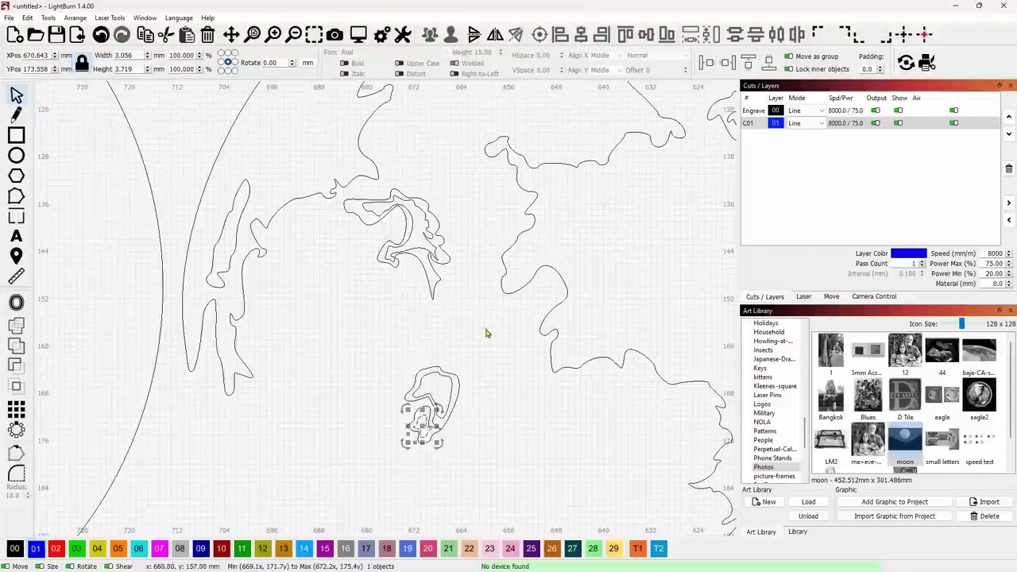
{"action": "left_click", "coordinate": [428, 224]}
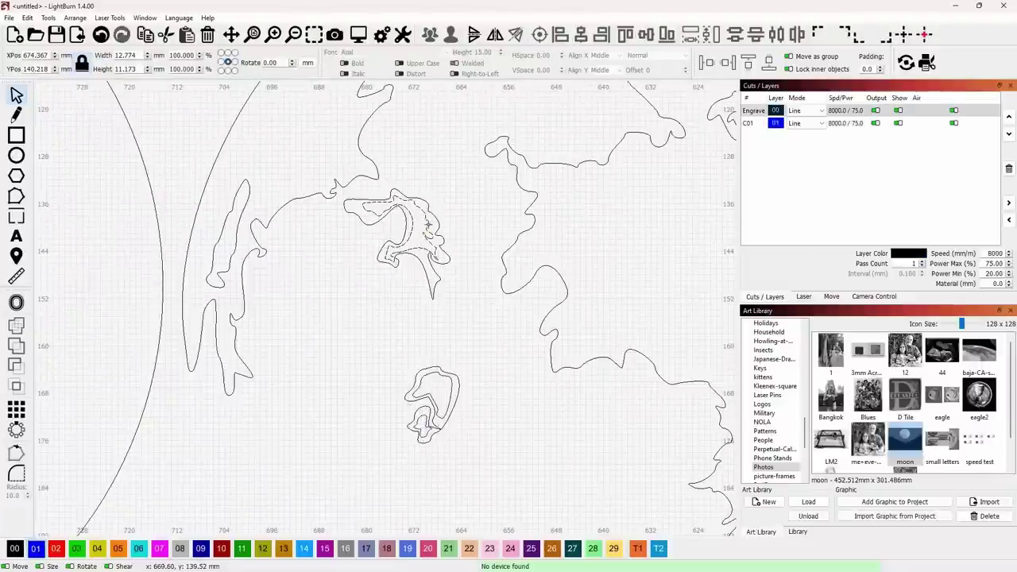
{"action": "left_click", "coordinate": [35, 548]}
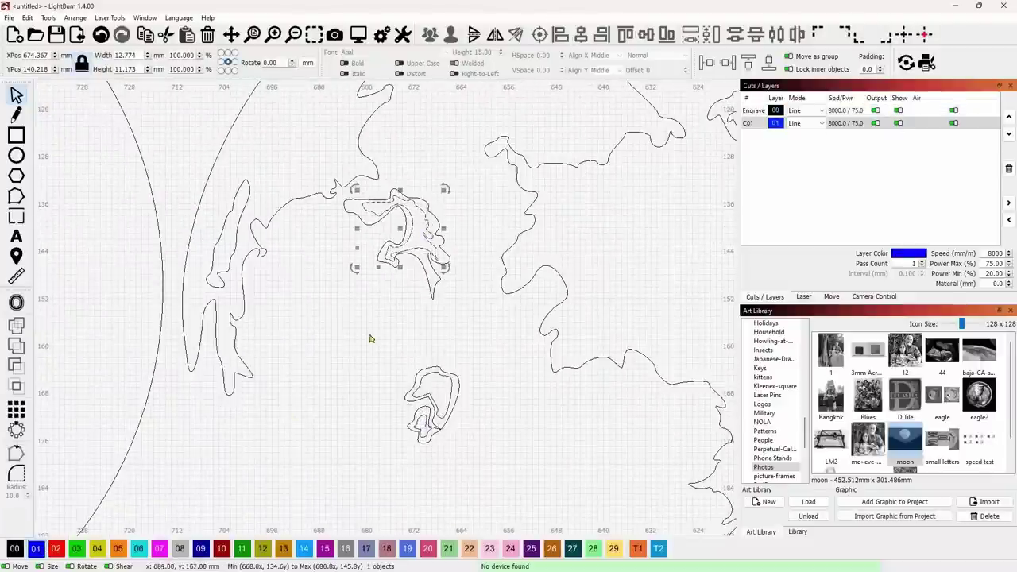
- Move the top crater ellipse and the small right crater onto layer 01, then clear the selection
{"action": "scroll", "coordinate": [355, 230], "scroll_direction": "up", "scroll_amount": 4}
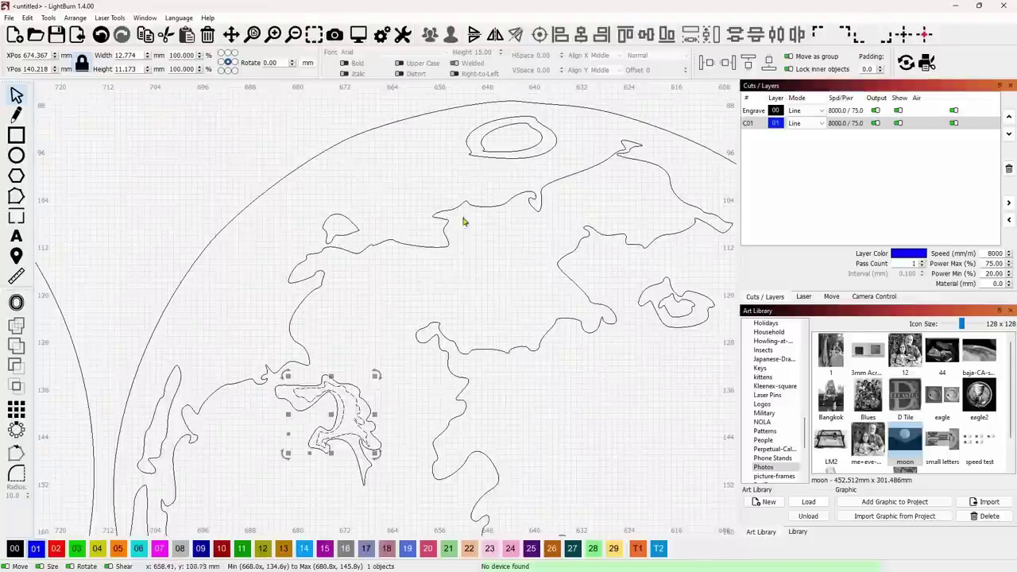
{"action": "left_click", "coordinate": [488, 156]}
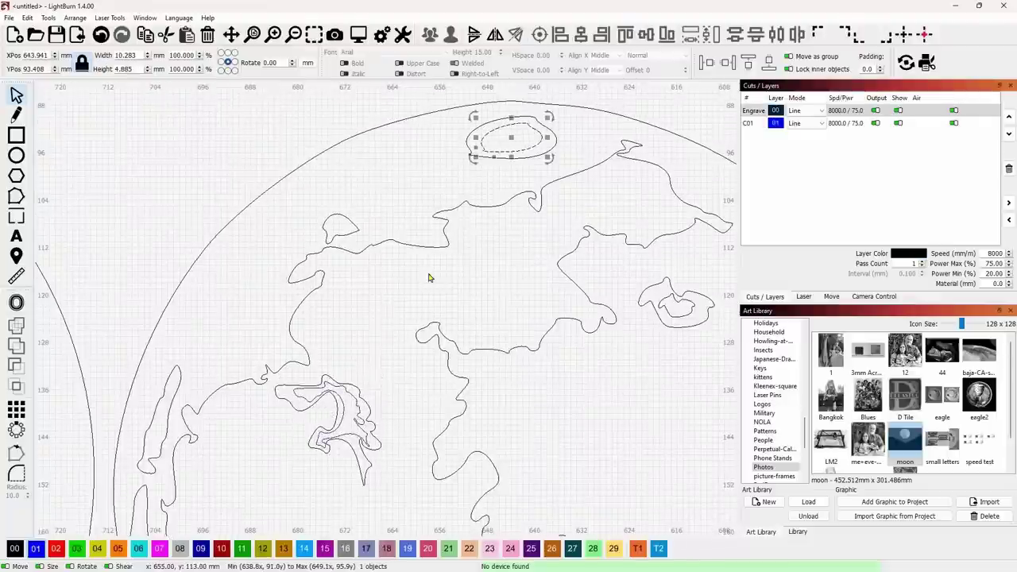
{"action": "left_click", "coordinate": [35, 548]}
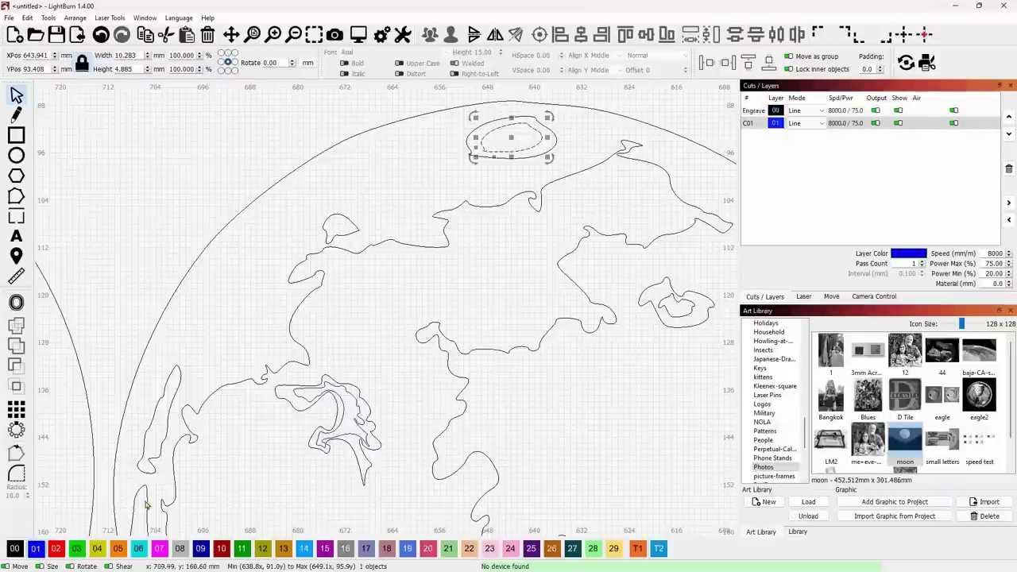
{"action": "left_click", "coordinate": [667, 312]}
{"action": "left_click", "coordinate": [35, 548]}
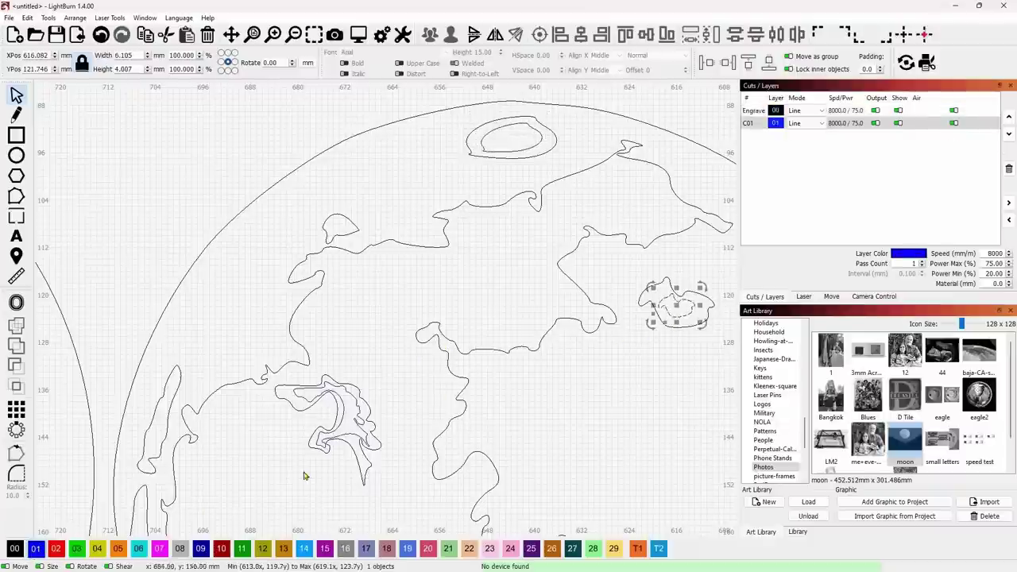
{"action": "scroll", "coordinate": [532, 378], "scroll_direction": "down", "scroll_amount": 2}
{"action": "scroll", "coordinate": [532, 378], "scroll_direction": "down", "scroll_amount": 3}
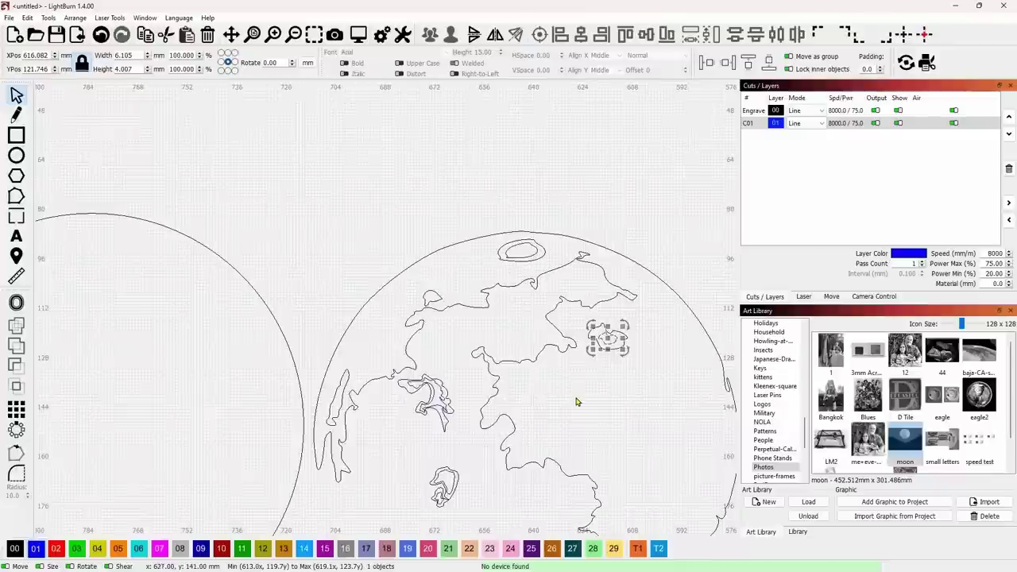
{"action": "left_click", "coordinate": [527, 373]}
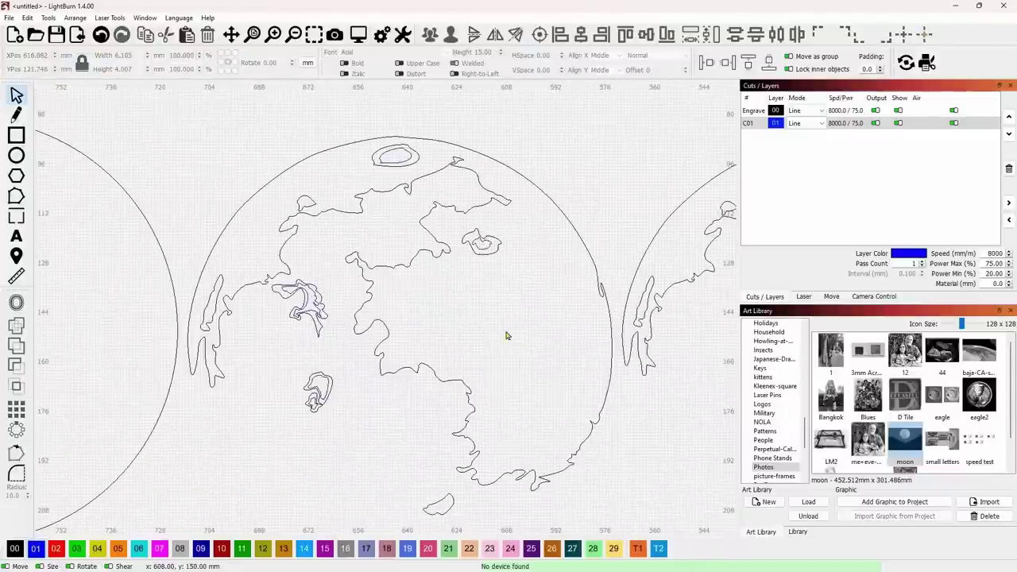
{"action": "middle_click_drag", "start_coordinate": [506, 335], "coordinate": [390, 340]}
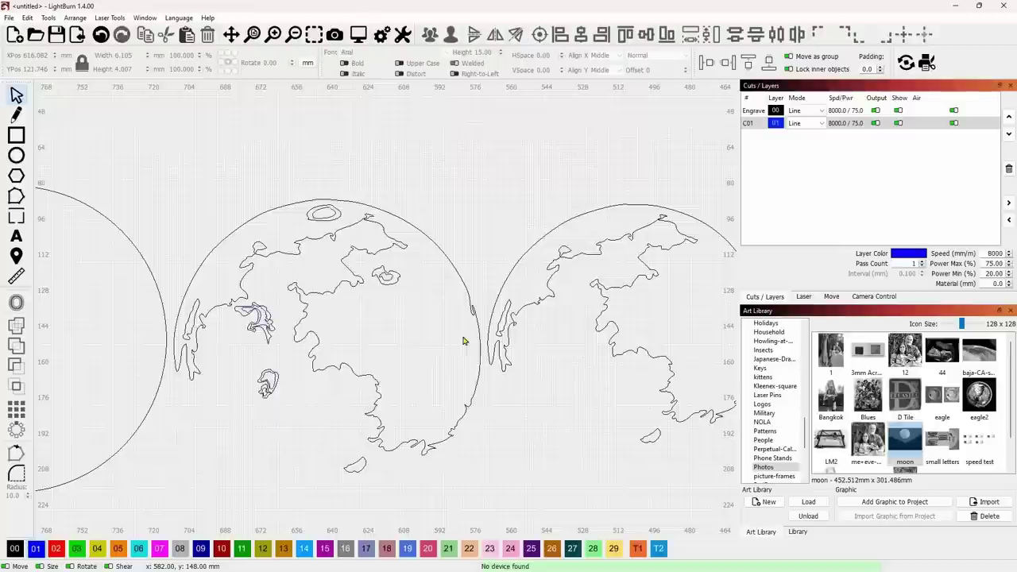
- Select the right moon's 123.227 × 97.971 mm maria outline and switch it to node editing
{"action": "scroll", "coordinate": [460, 343], "scroll_direction": "down", "scroll_amount": 3}
{"action": "left_click", "coordinate": [612, 290]}
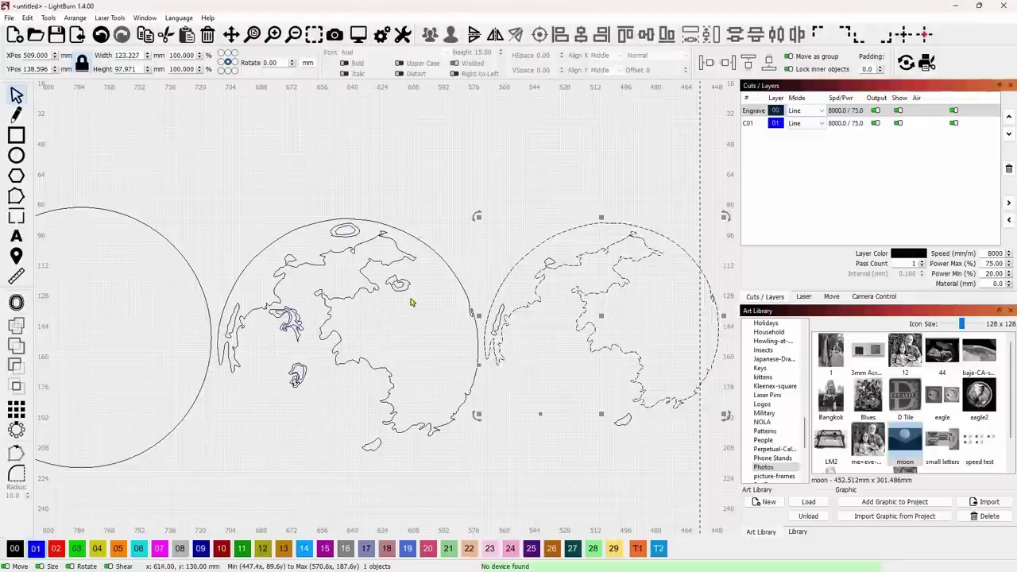
{"action": "left_click", "coordinate": [16, 196]}
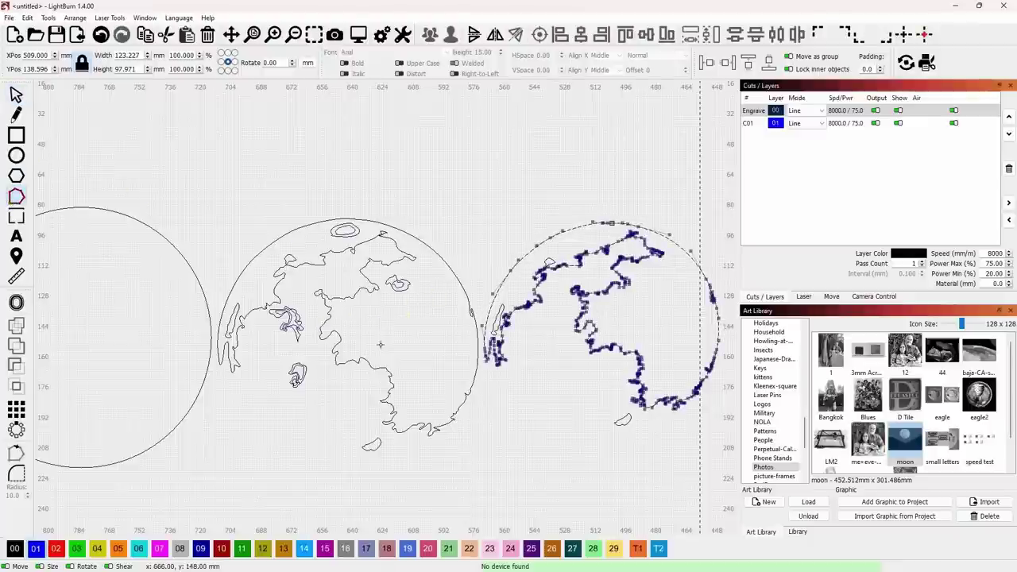
{"action": "scroll", "coordinate": [512, 343], "scroll_direction": "up", "scroll_amount": 5}
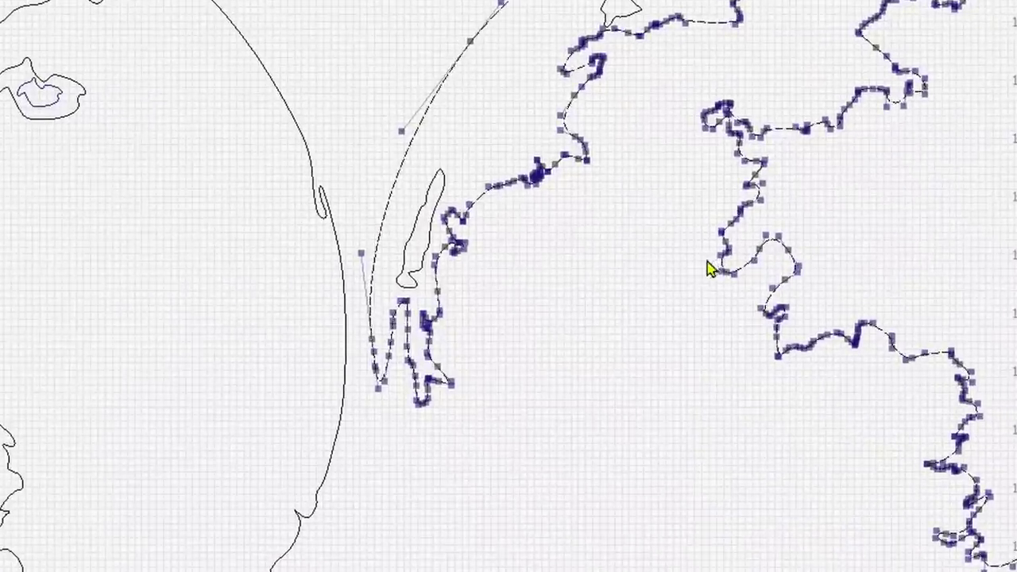
{"action": "scroll", "coordinate": [508, 326], "scroll_direction": "up", "scroll_amount": 1}
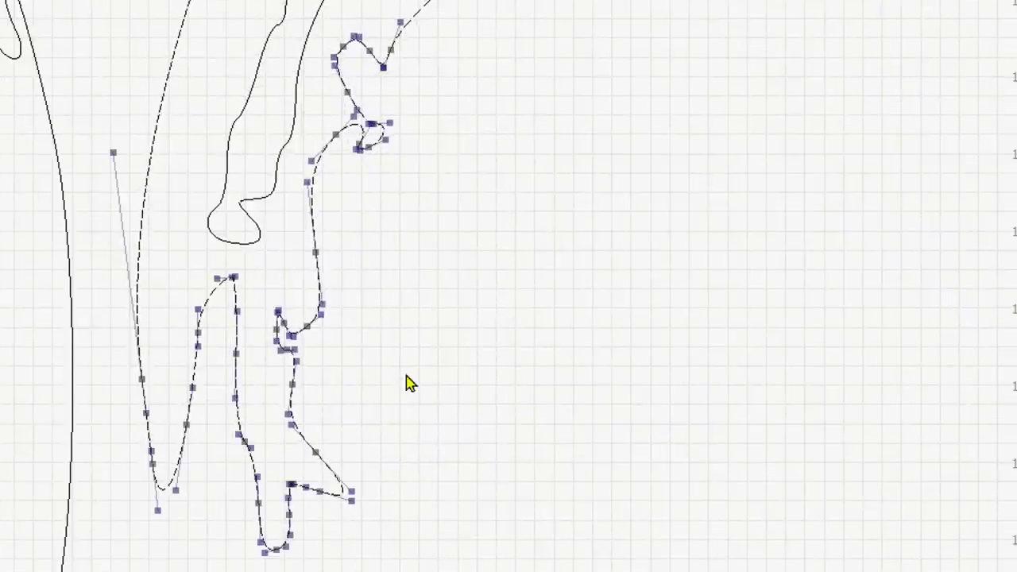
{"action": "scroll", "coordinate": [408, 365], "scroll_direction": "down", "scroll_amount": 5}
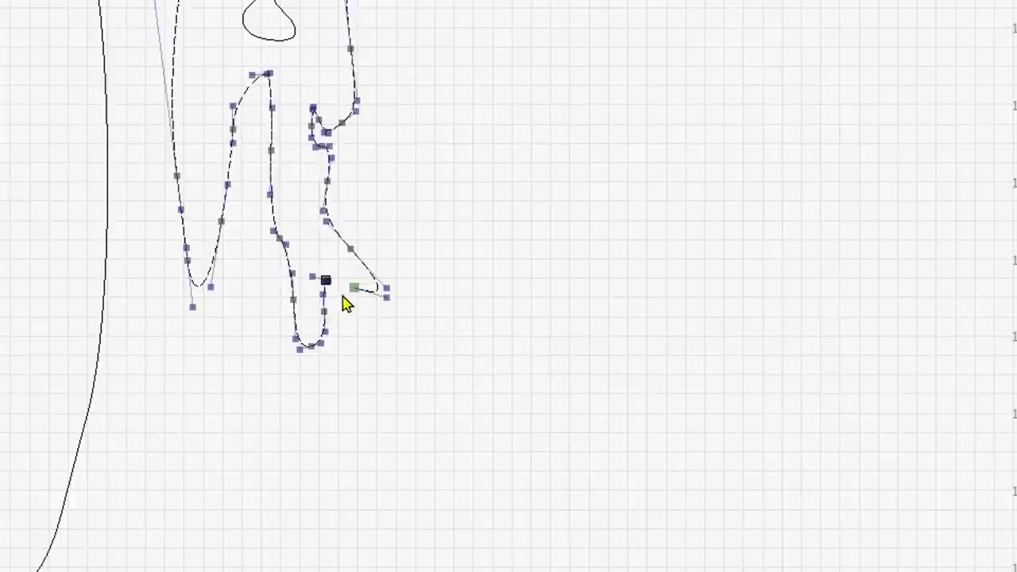
{"action": "scroll", "coordinate": [563, 284], "scroll_direction": "down", "scroll_amount": 6}
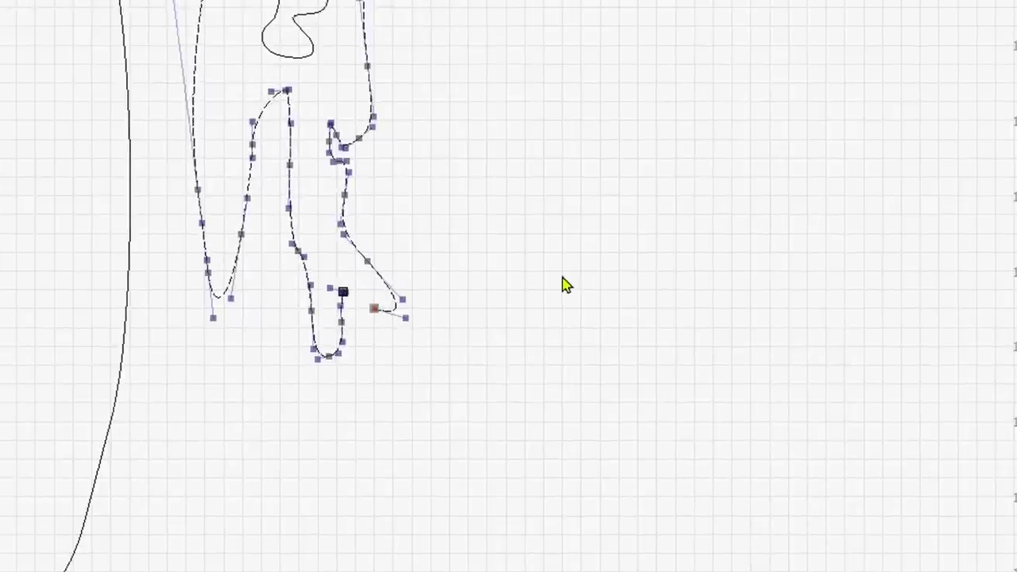
{"action": "middle_click_drag", "start_coordinate": [814, 202], "coordinate": [505, 202]}
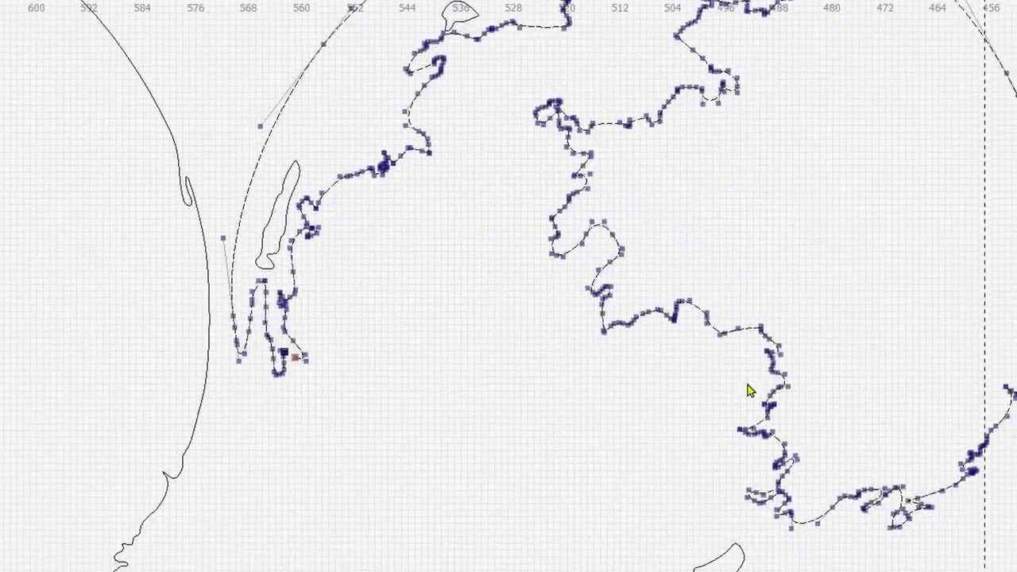
{"action": "scroll", "coordinate": [611, 363], "scroll_direction": "down", "scroll_amount": 3}
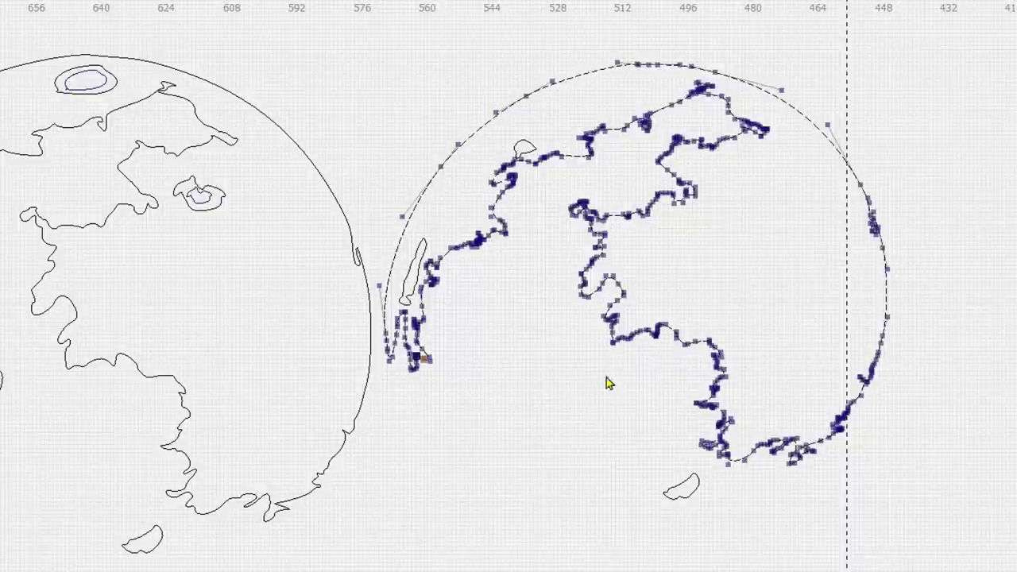
{"action": "scroll", "coordinate": [620, 393], "scroll_direction": "down", "scroll_amount": 3}
{"action": "scroll", "coordinate": [681, 404], "scroll_direction": "up", "scroll_amount": 3}
{"action": "scroll", "coordinate": [680, 334], "scroll_direction": "up", "scroll_amount": 4}
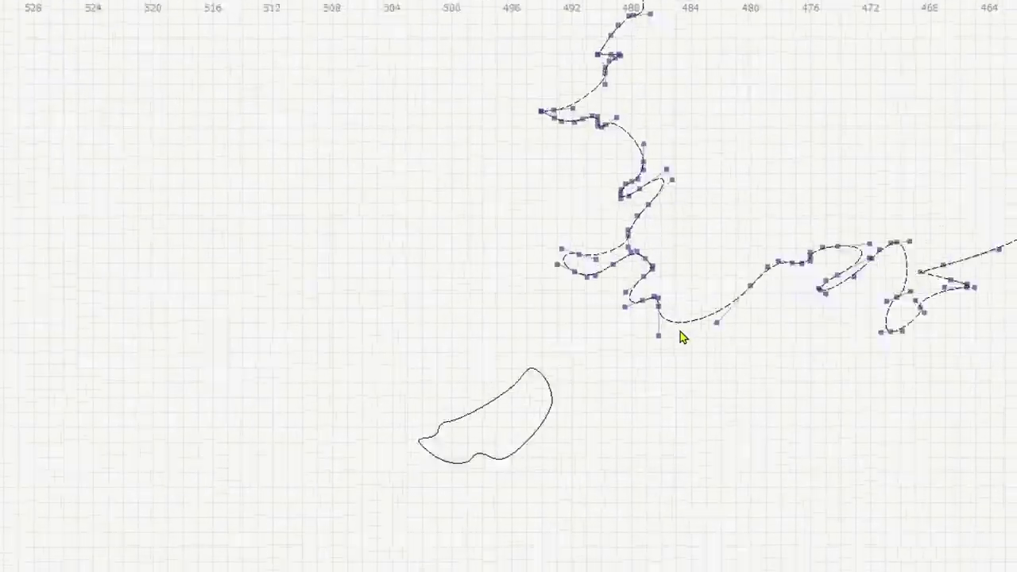
{"action": "left_click", "coordinate": [655, 304]}
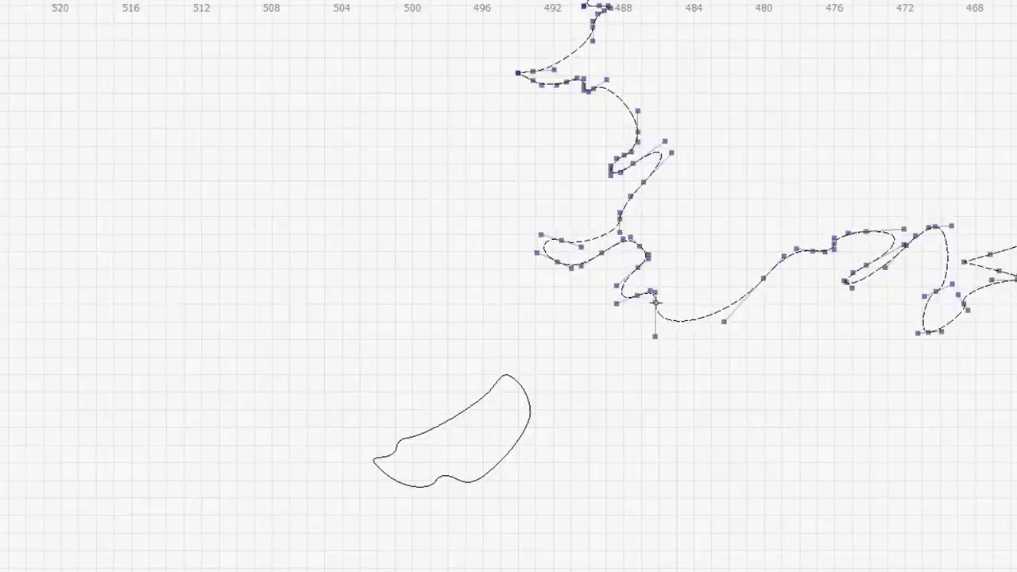
{"action": "key", "text": "Escape"}
{"action": "scroll", "coordinate": [605, 155], "scroll_direction": "down", "scroll_amount": 8}
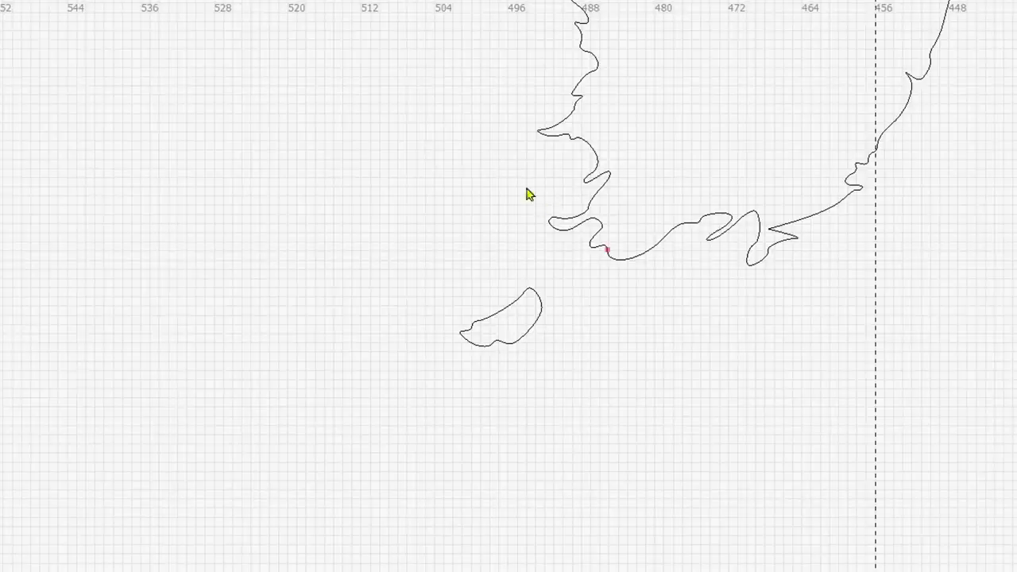
{"action": "middle_click_drag", "start_coordinate": [375, 135], "coordinate": [727, 342]}
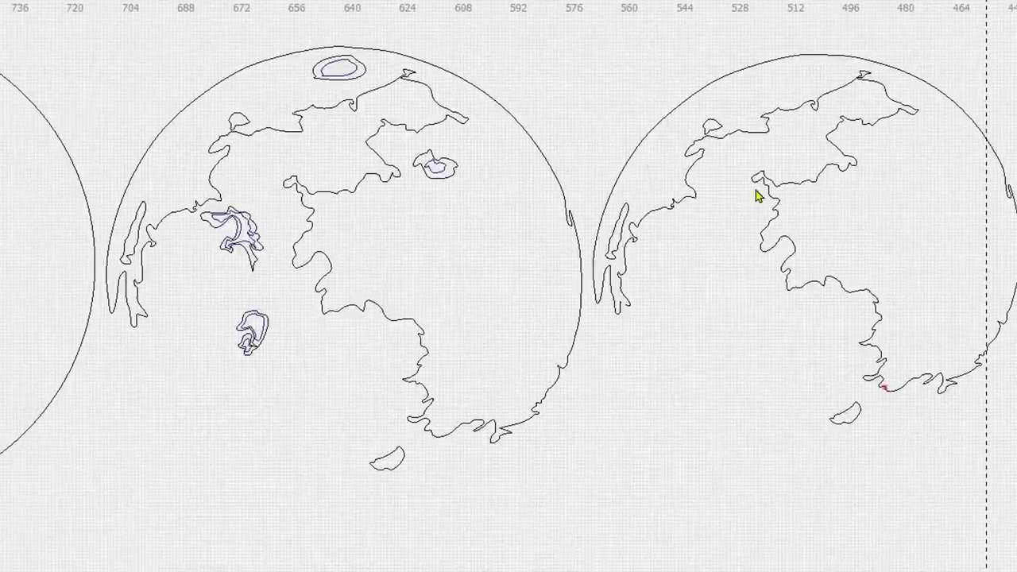
{"action": "left_click", "coordinate": [883, 388]}
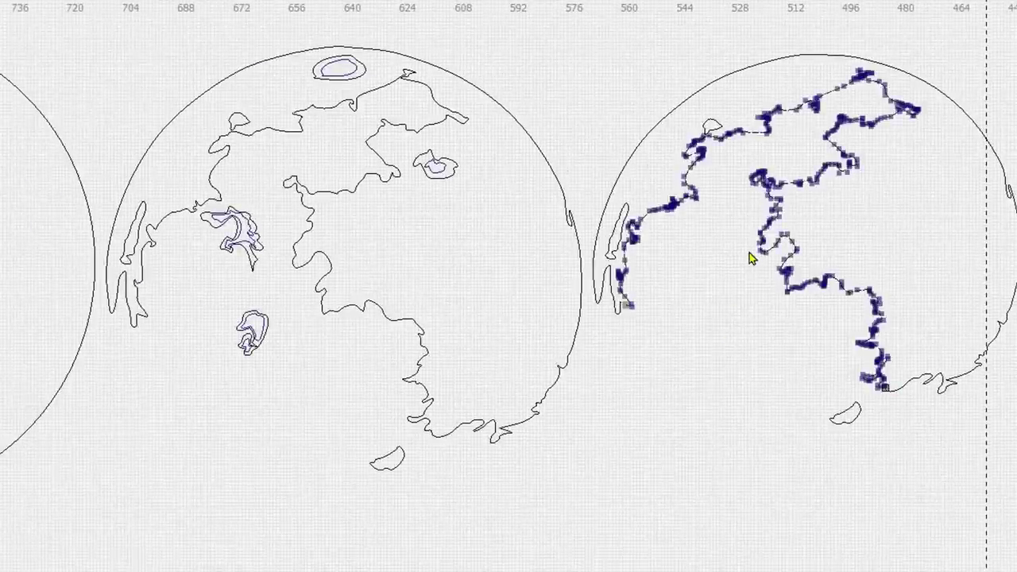
- Drag the dashed maria outline onto the left globe, just offset from its coastline, and zoom in
{"action": "key", "text": "s"}
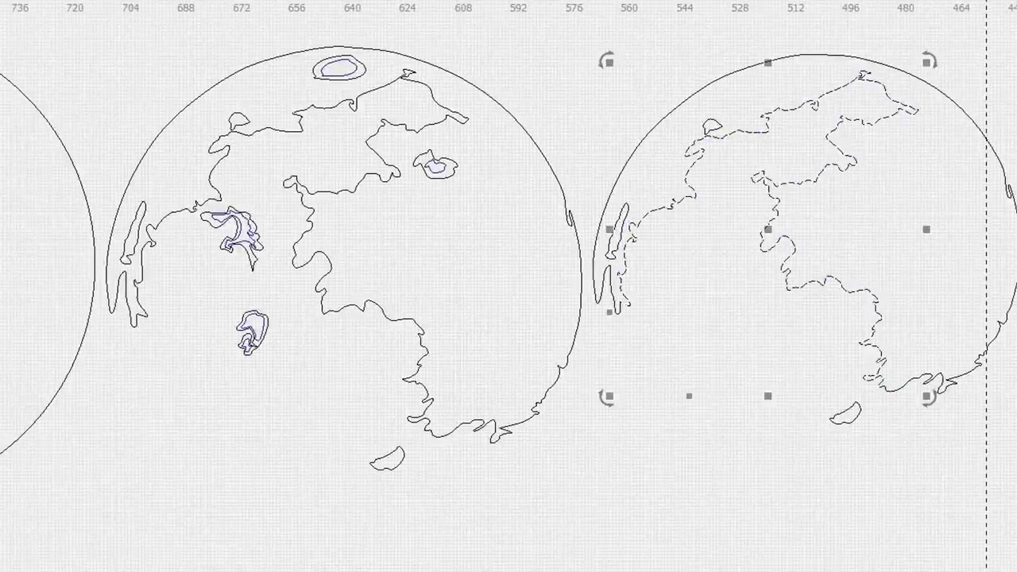
{"action": "left_click_drag", "start_coordinate": [768, 229], "coordinate": [310, 242]}
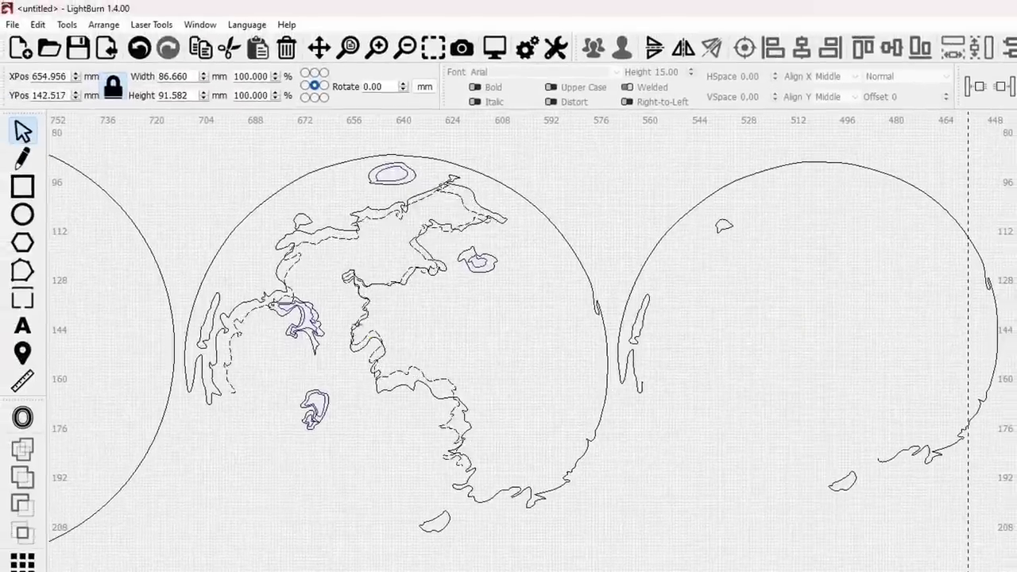
{"action": "middle_click_drag", "start_coordinate": [362, 341], "coordinate": [403, 381]}
{"action": "scroll", "coordinate": [660, 318], "scroll_direction": "up", "scroll_amount": 5}
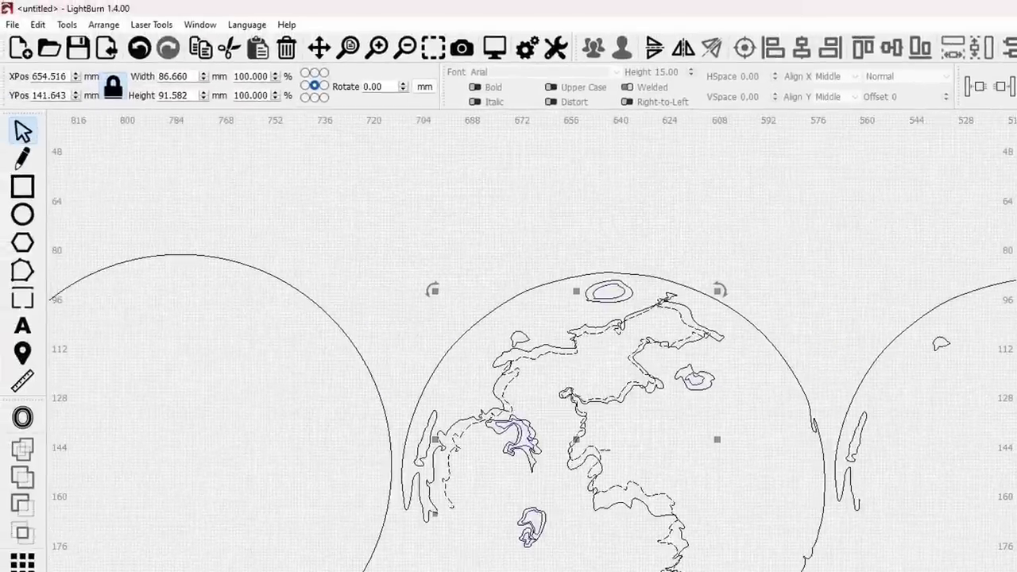
{"action": "scroll", "coordinate": [662, 316], "scroll_direction": "up", "scroll_amount": 3}
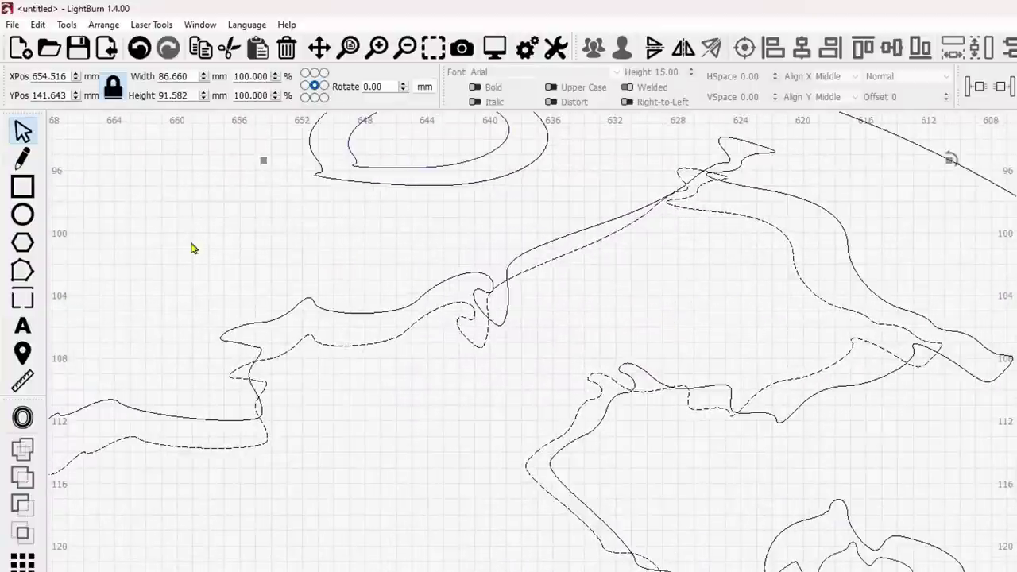
- Delete two jagged node clusters from the dashed outline and reshape the curve below the upper node
{"action": "left_click", "coordinate": [29, 276]}
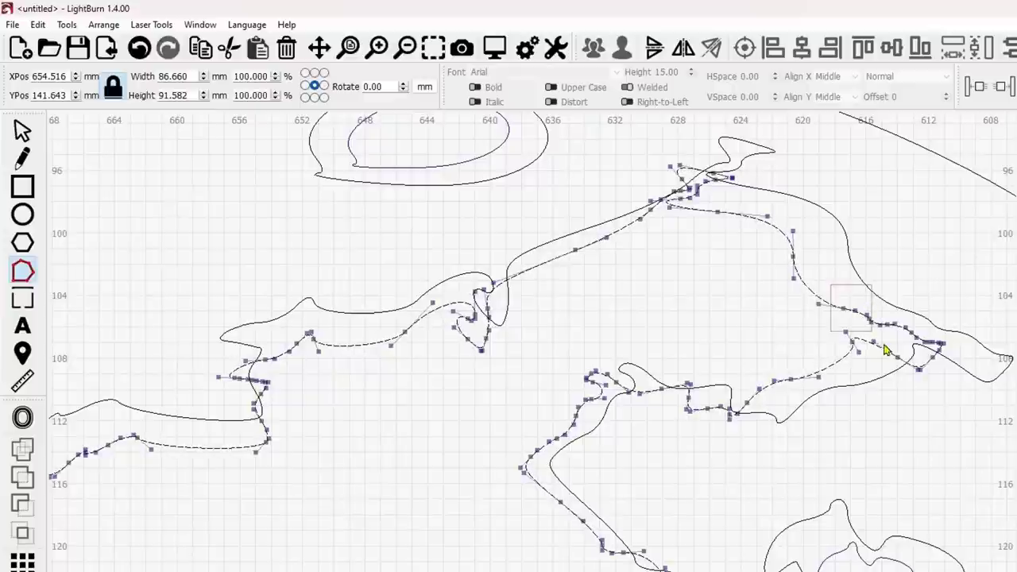
{"action": "left_click_drag", "start_coordinate": [884, 349], "coordinate": [969, 396]}
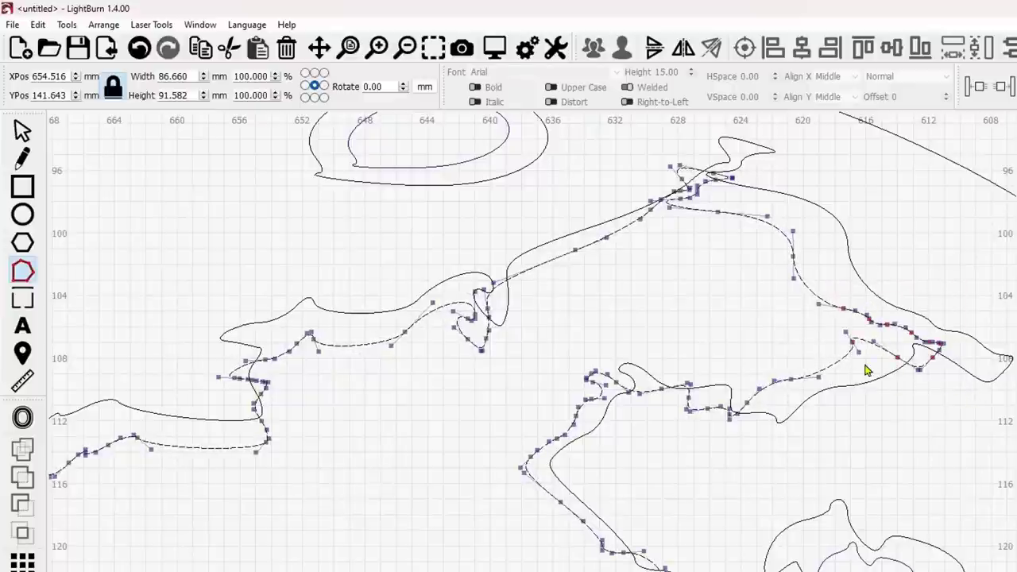
{"action": "key", "text": "Delete"}
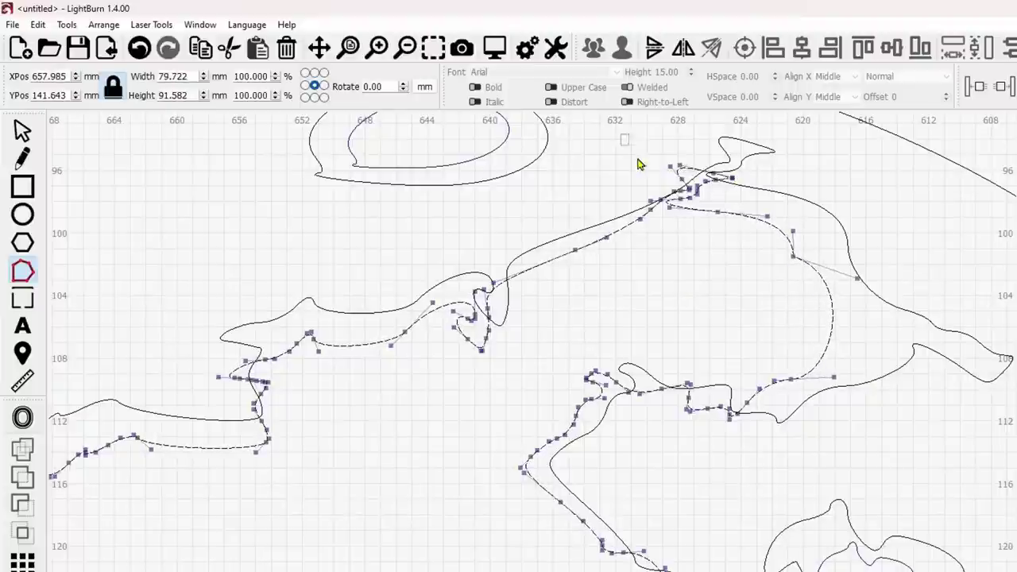
{"action": "left_click_drag", "start_coordinate": [639, 165], "coordinate": [742, 257]}
{"action": "key", "text": "Delete"}
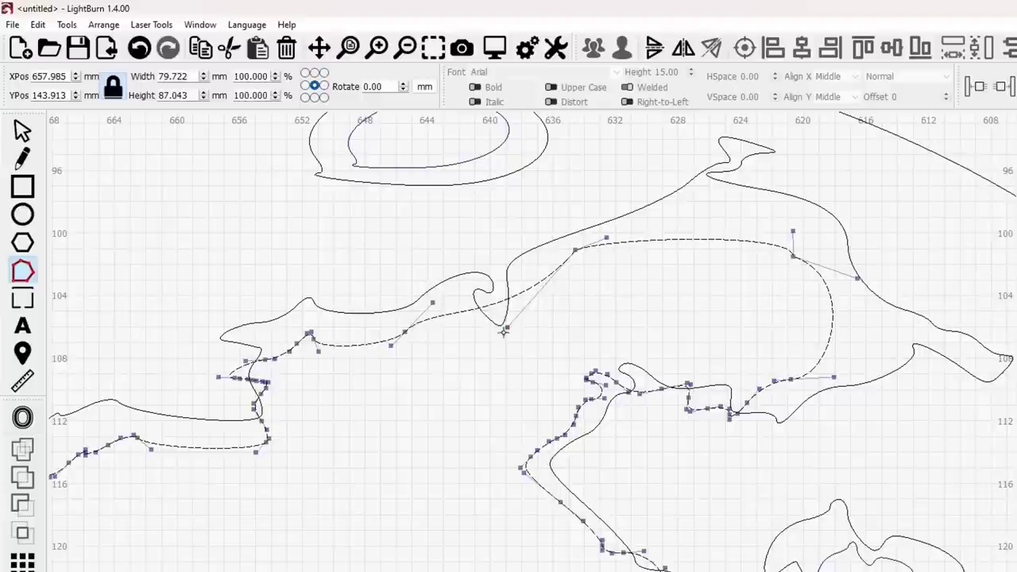
{"action": "left_click_drag", "start_coordinate": [510, 360], "coordinate": [525, 421]}
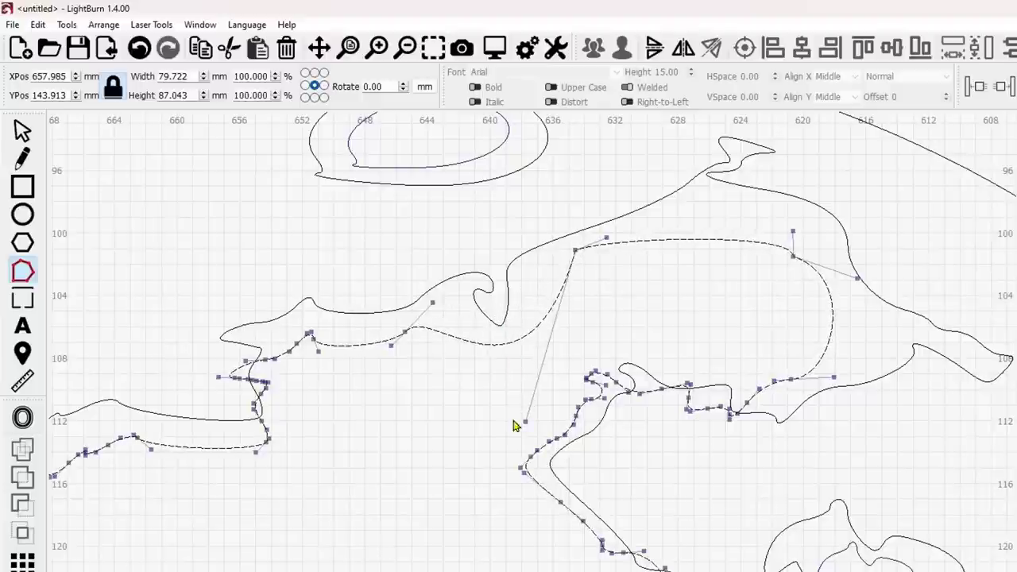
- Replace the next section's wiggly nodes with a single segment bent into a smooth curve
{"action": "middle_click_drag", "start_coordinate": [362, 433], "coordinate": [500, 359]}
{"action": "left_click_drag", "start_coordinate": [307, 264], "coordinate": [455, 406]}
{"action": "key", "text": "Delete"}
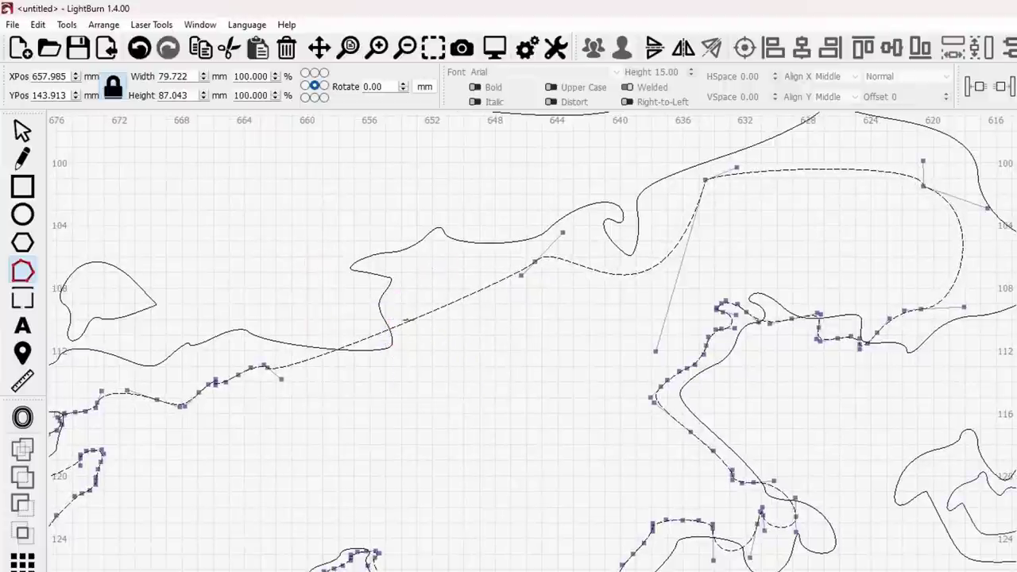
{"action": "key", "text": "m"}
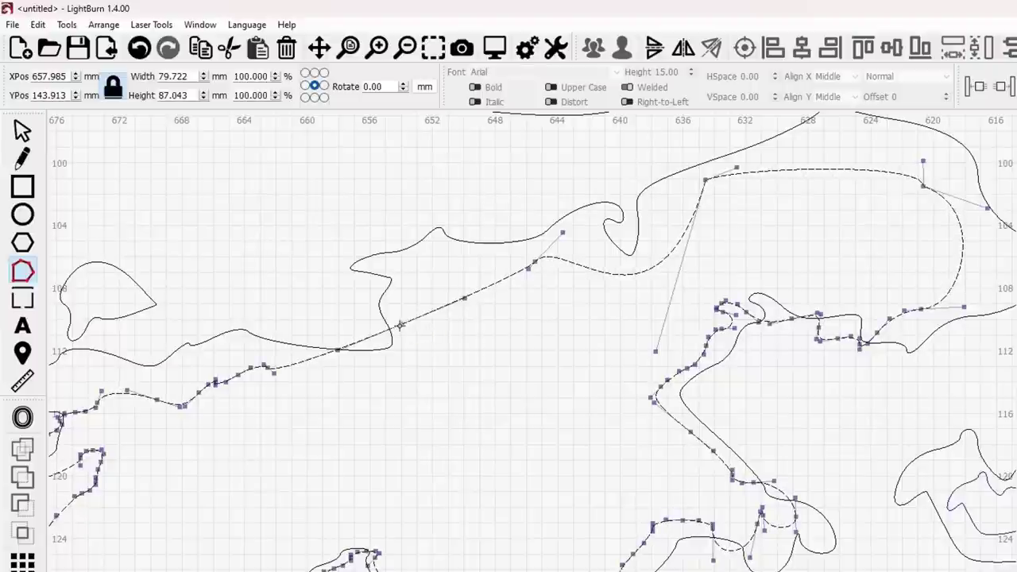
{"action": "left_click_drag", "start_coordinate": [401, 325], "coordinate": [435, 374]}
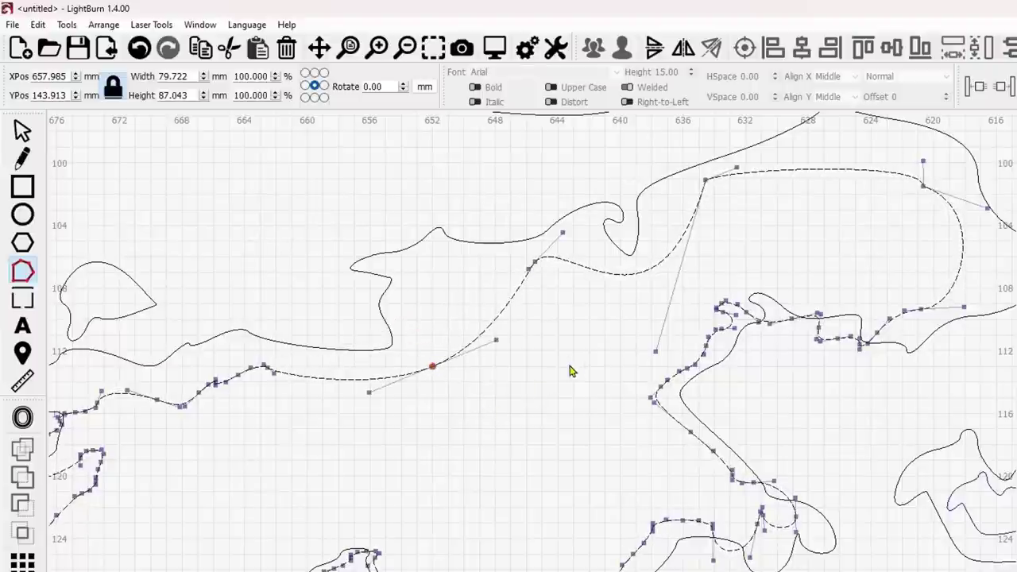
- Delete two jagged clusters on the right section and bend the new segment upward into a curve
{"action": "mouse_move", "coordinate": [578, 357]}
{"action": "middle_mouse_down"}
{"action": "mouse_move", "coordinate": [590, 329]}
{"action": "mouse_move", "coordinate": [369, 389]}
{"action": "middle_mouse_up"}
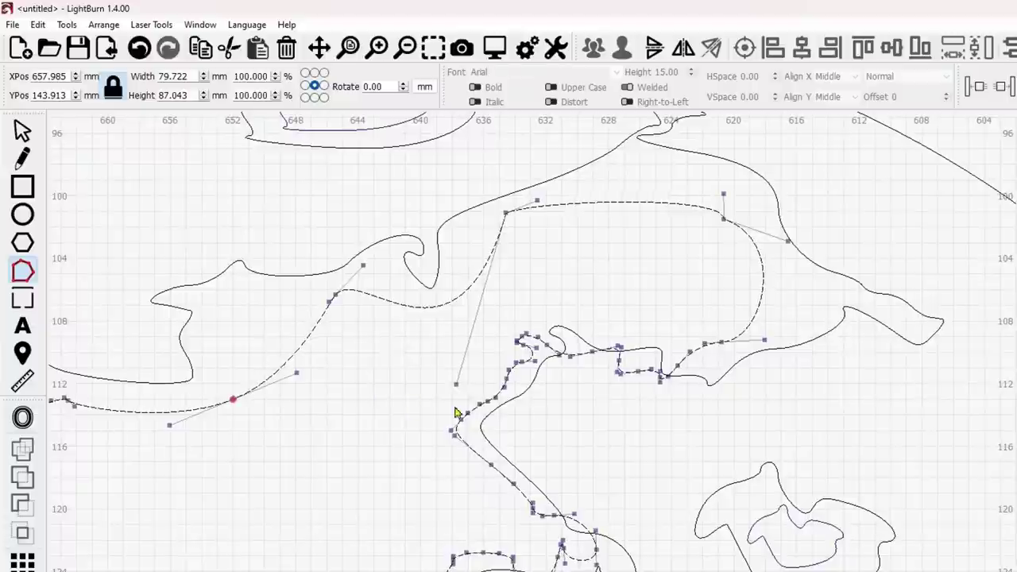
{"action": "scroll", "coordinate": [632, 401], "scroll_direction": "up", "scroll_amount": 1}
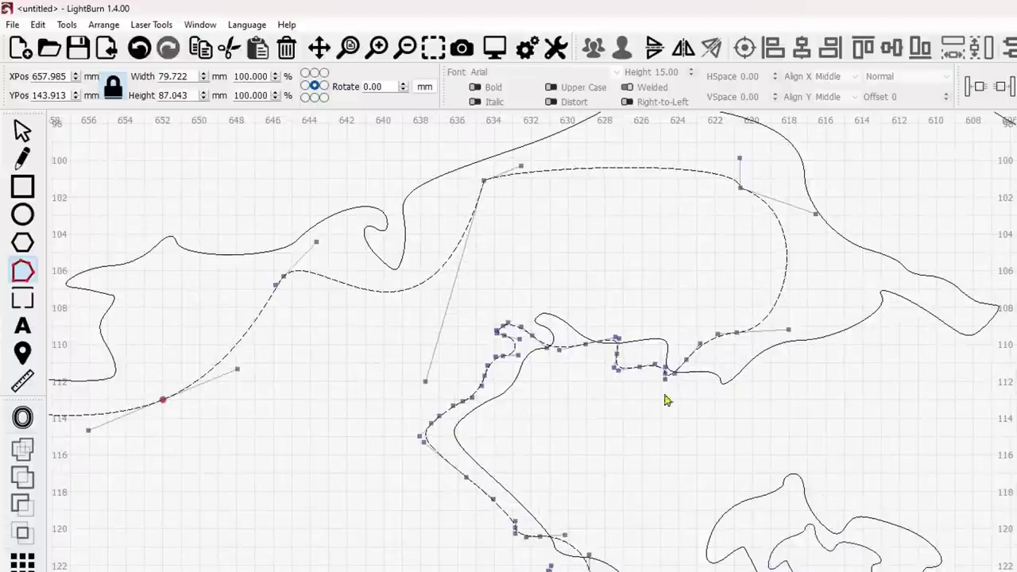
{"action": "scroll", "coordinate": [674, 401], "scroll_direction": "up", "scroll_amount": 1}
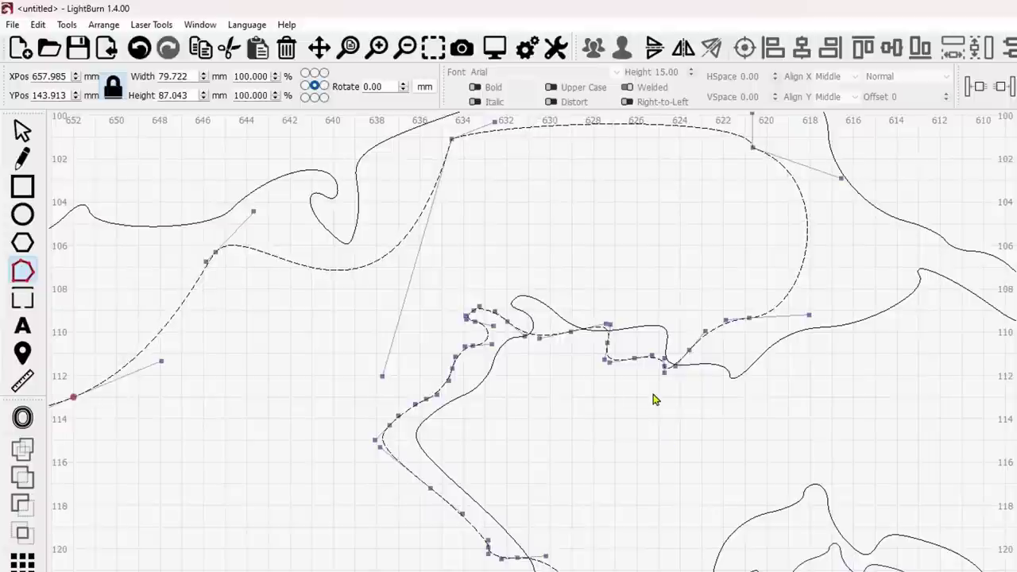
{"action": "left_click_drag", "start_coordinate": [564, 284], "coordinate": [728, 420]}
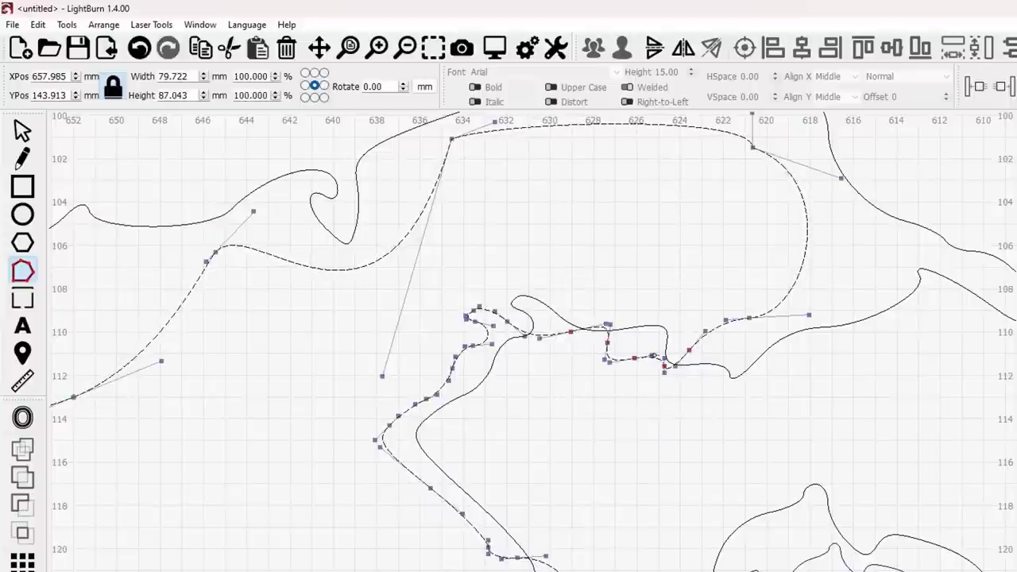
{"action": "key", "text": "Delete"}
{"action": "left_click_drag", "start_coordinate": [444, 296], "coordinate": [538, 397]}
{"action": "key", "text": "Delete"}
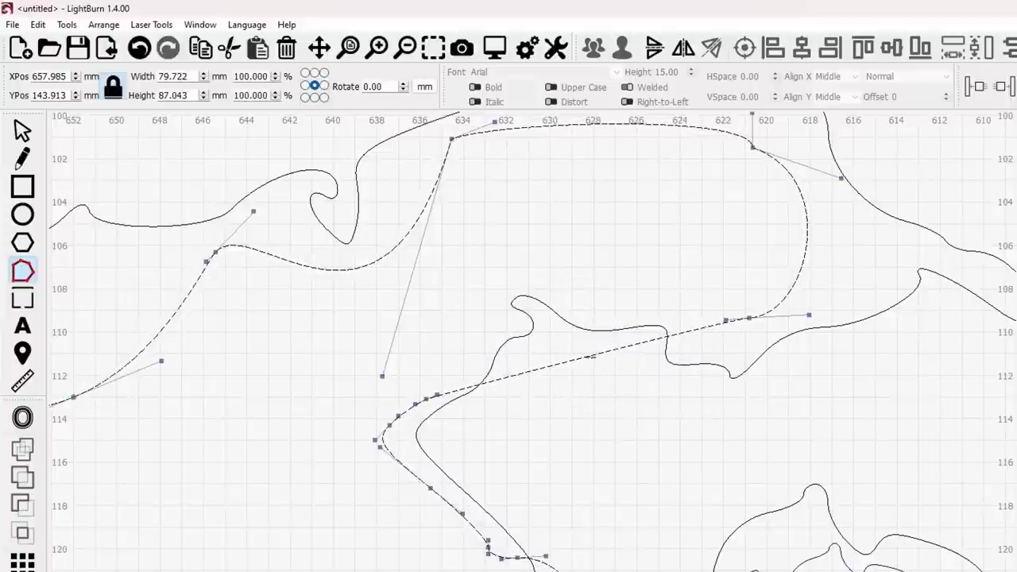
{"action": "key", "text": "i"}
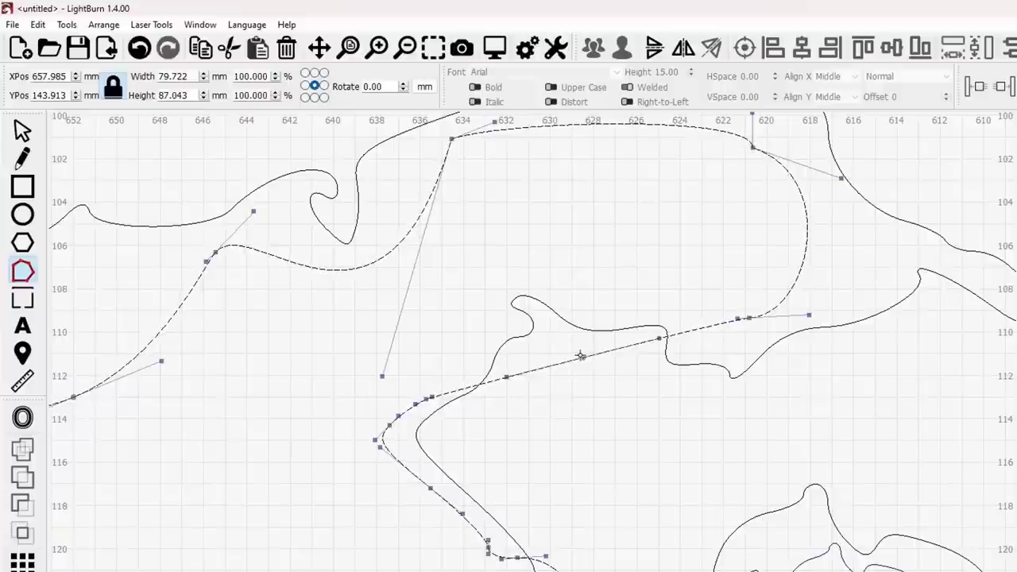
{"action": "left_click_drag", "start_coordinate": [582, 358], "coordinate": [548, 258]}
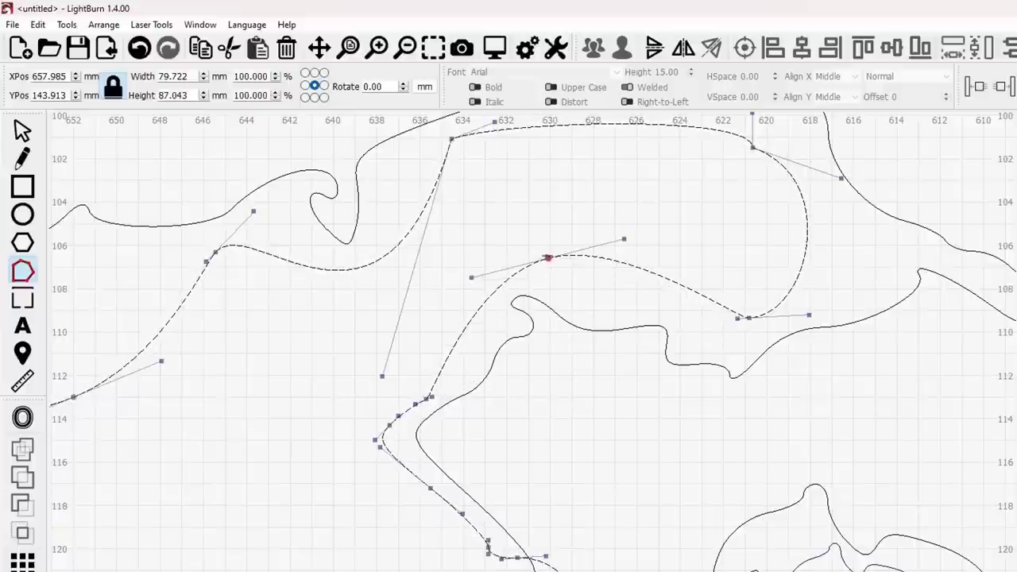
- Remove the jagged nodes along the outline's lower curve and bottom section
{"action": "middle_click_drag", "start_coordinate": [556, 411], "coordinate": [668, 279]}
{"action": "left_click_drag", "start_coordinate": [504, 404], "coordinate": [691, 528]}
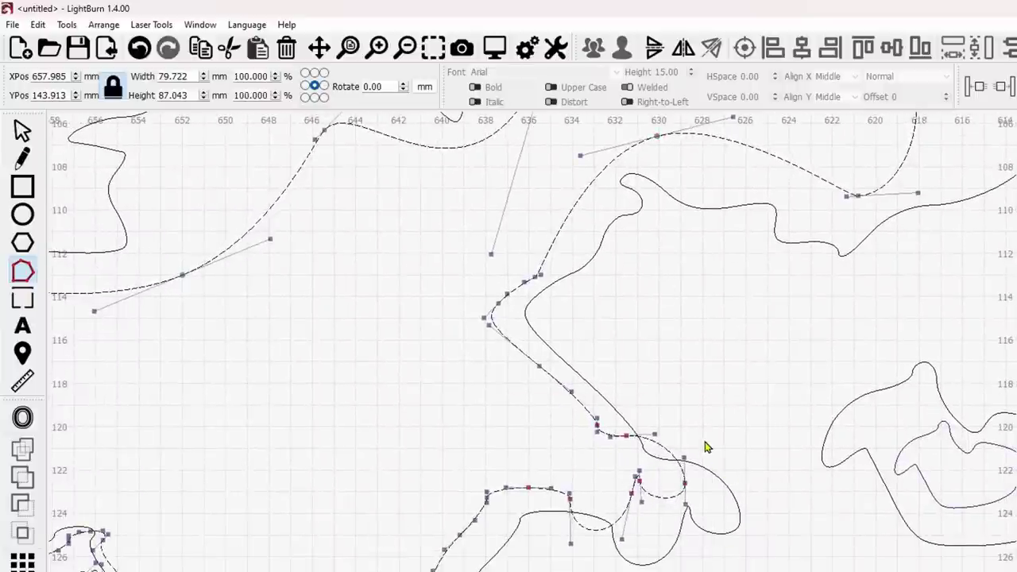
{"action": "key", "text": "Delete"}
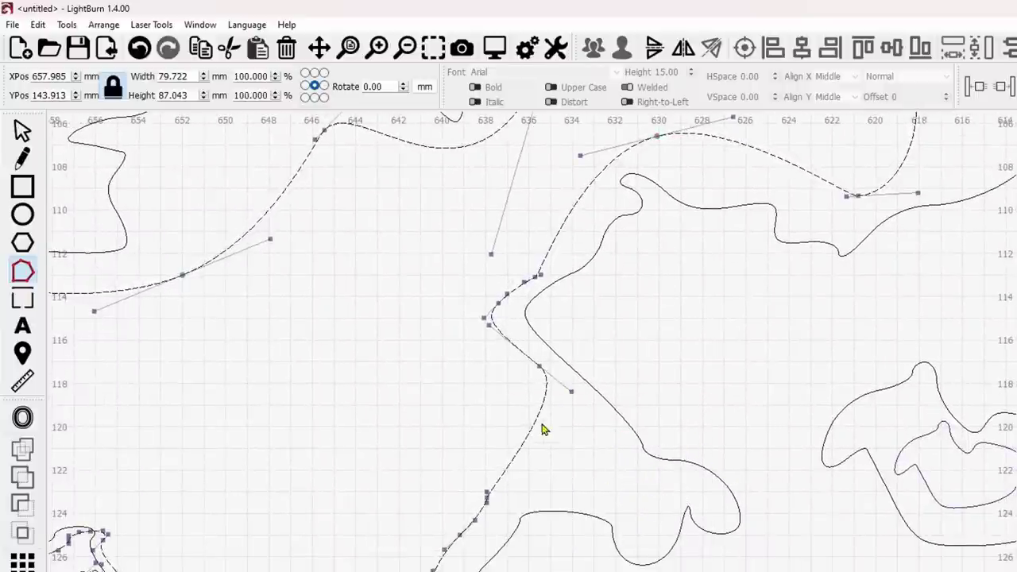
{"action": "middle_click_drag", "start_coordinate": [379, 474], "coordinate": [595, 336]}
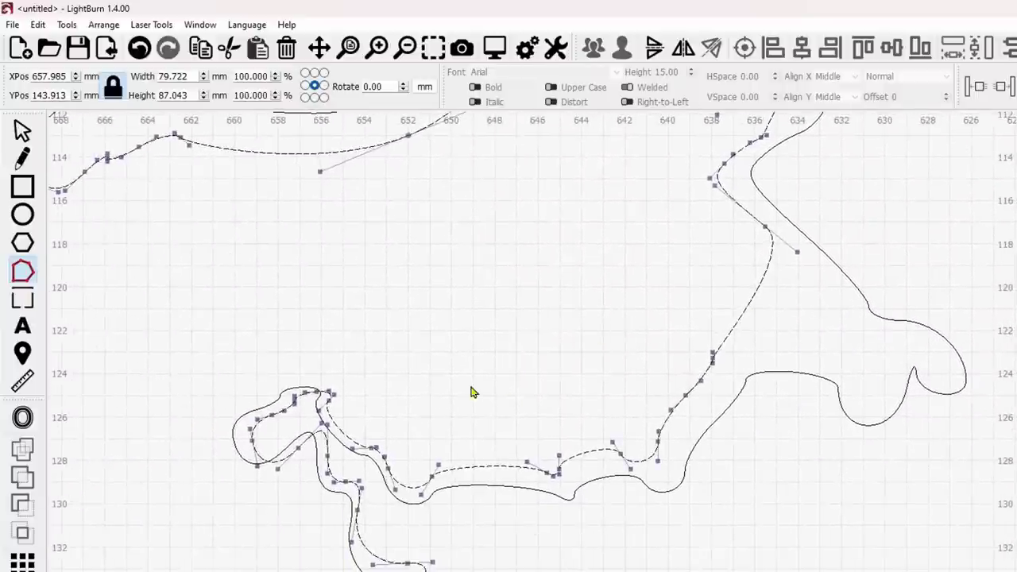
{"action": "middle_click_drag", "start_coordinate": [472, 390], "coordinate": [531, 383]}
{"action": "left_click_drag", "start_coordinate": [276, 323], "coordinate": [481, 476]}
{"action": "key", "text": "Delete"}
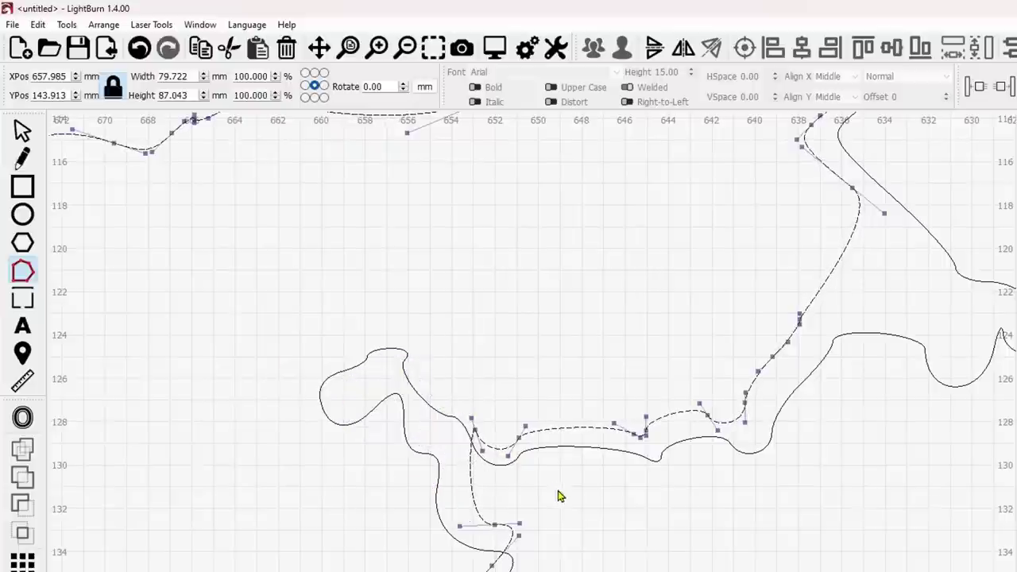
- Drag the middle section's nodes up and left off the coastline near X 660 mm, then select the left section
{"action": "scroll", "coordinate": [509, 452], "scroll_direction": "down", "scroll_amount": 4}
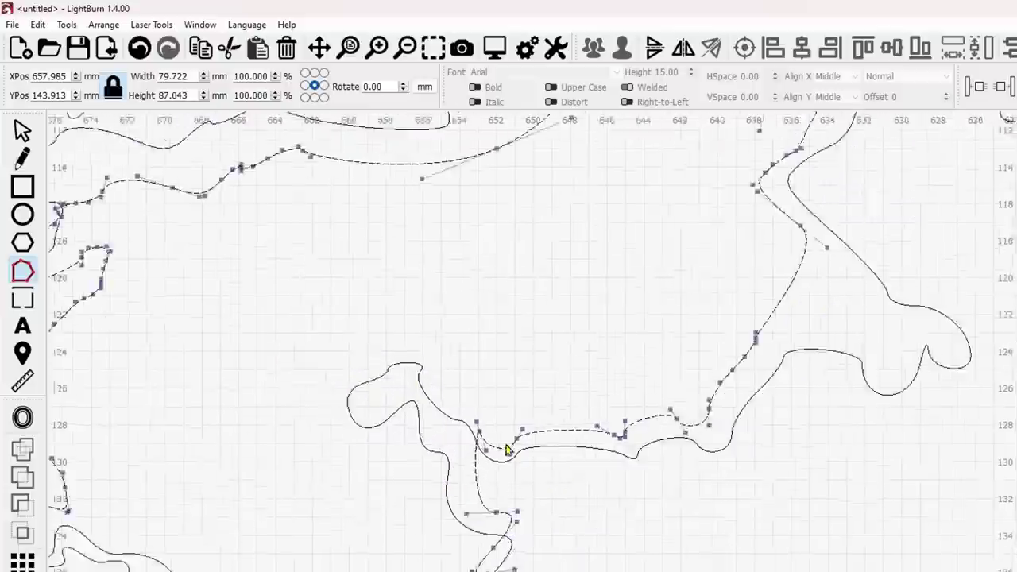
{"action": "middle_click_drag", "start_coordinate": [508, 452], "coordinate": [481, 407]}
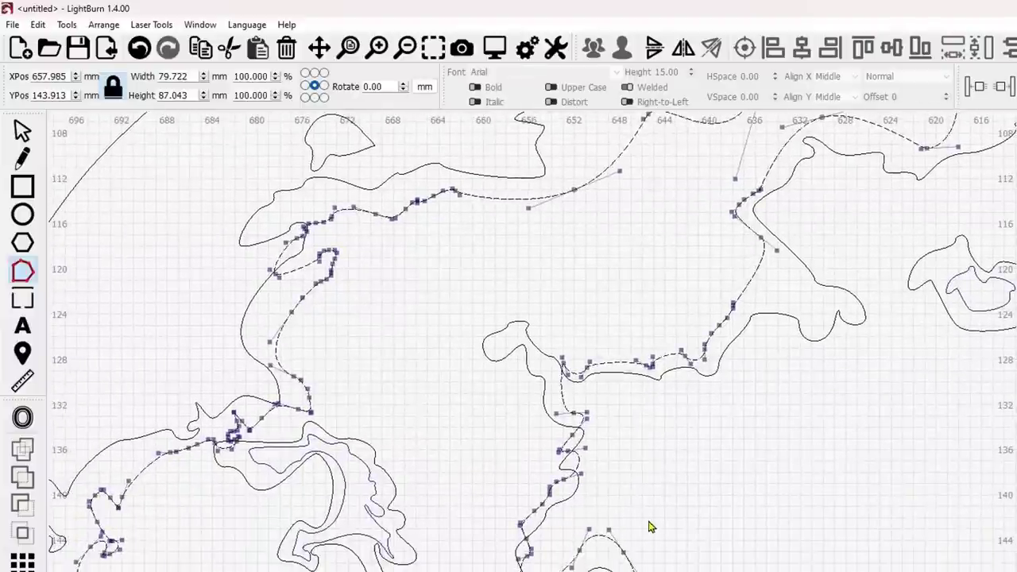
{"action": "middle_click_drag", "start_coordinate": [645, 529], "coordinate": [612, 422]}
{"action": "middle_click_drag", "start_coordinate": [677, 466], "coordinate": [631, 423]}
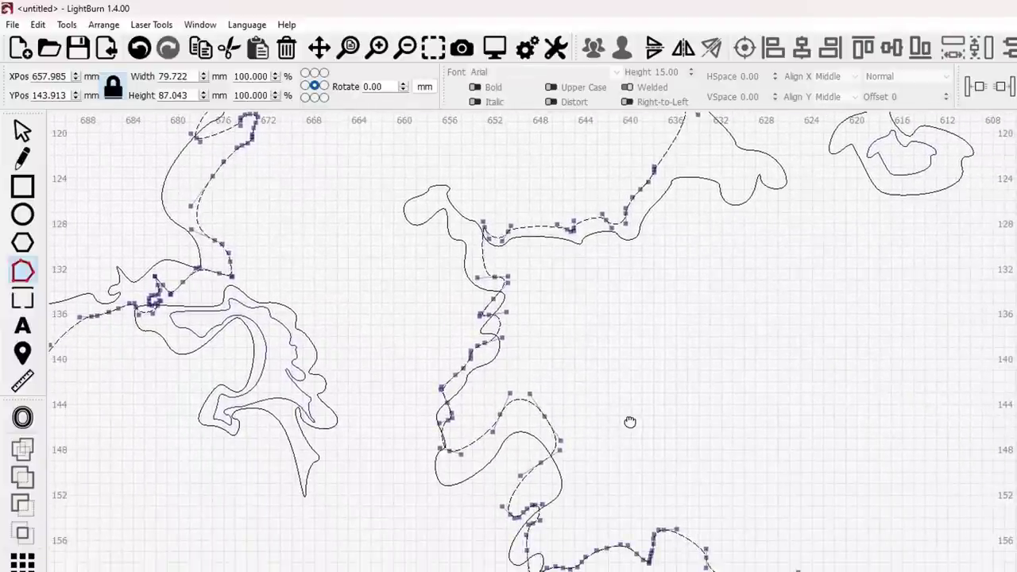
{"action": "left_click_drag", "start_coordinate": [395, 185], "coordinate": [537, 462]}
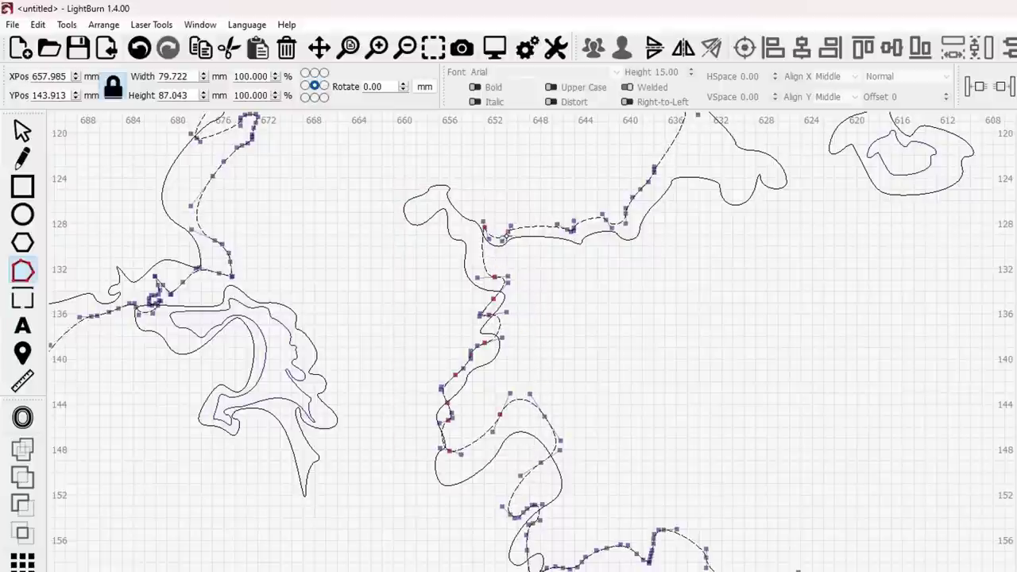
{"action": "left_click_drag", "start_coordinate": [508, 231], "coordinate": [384, 151]}
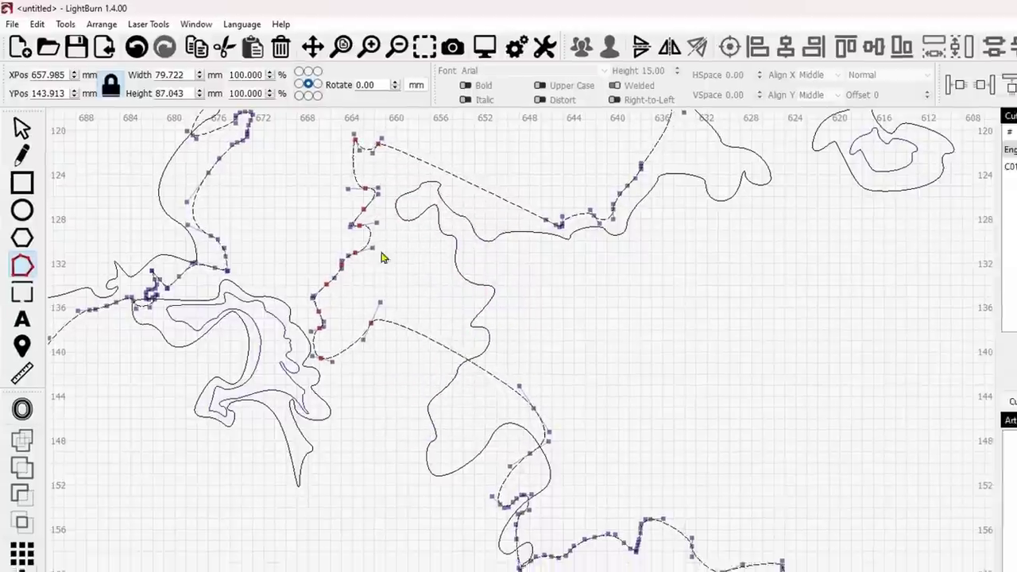
{"action": "left_click_drag", "start_coordinate": [217, 185], "coordinate": [315, 309]}
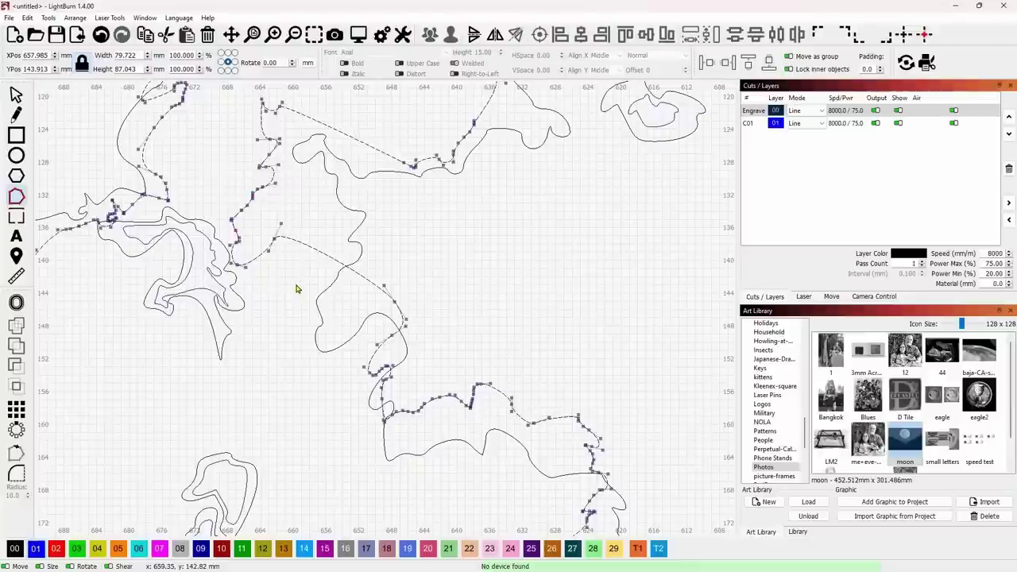
- Delete the jagged node clusters along the left and middle of the lower maria outline
{"action": "key", "text": "Delete"}
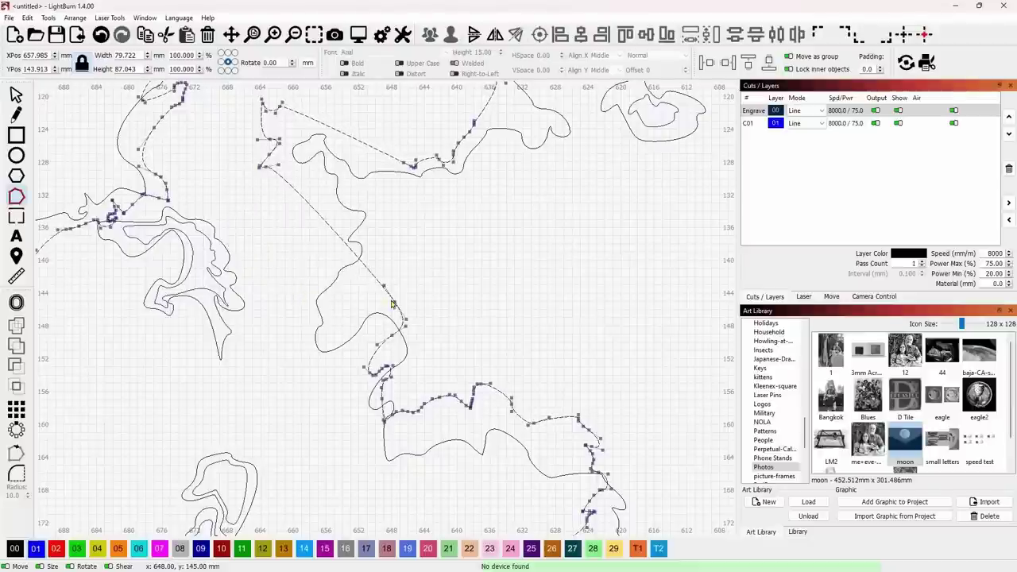
{"action": "left_click_drag", "start_coordinate": [392, 304], "coordinate": [285, 334]}
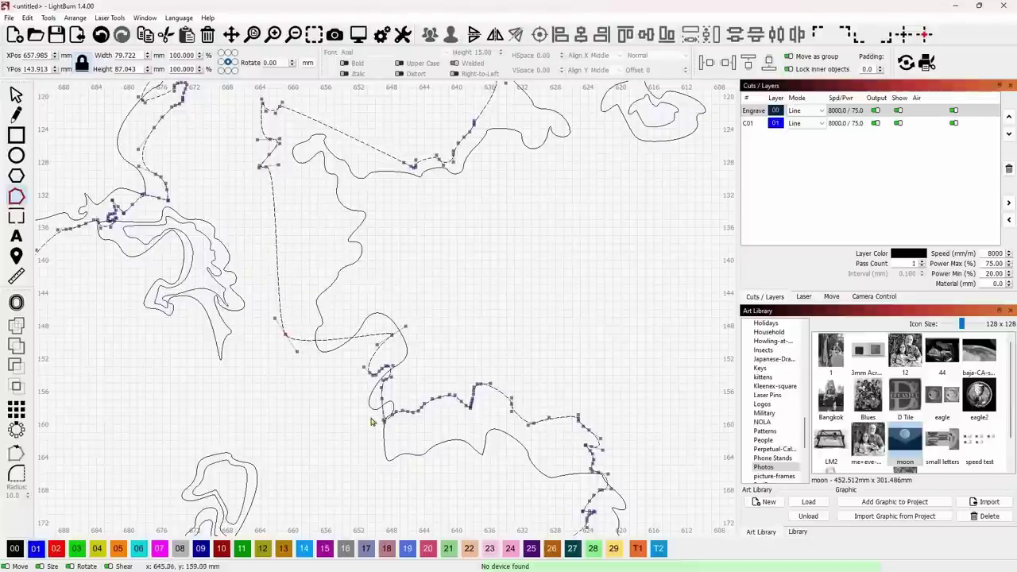
{"action": "left_click_drag", "start_coordinate": [391, 335], "coordinate": [447, 450]}
{"action": "key", "text": "Delete"}
{"action": "left_click_drag", "start_coordinate": [438, 364], "coordinate": [557, 460]}
{"action": "key", "text": "Delete"}
{"action": "left_click_drag", "start_coordinate": [556, 387], "coordinate": [625, 533]}
{"action": "key", "text": "Delete"}
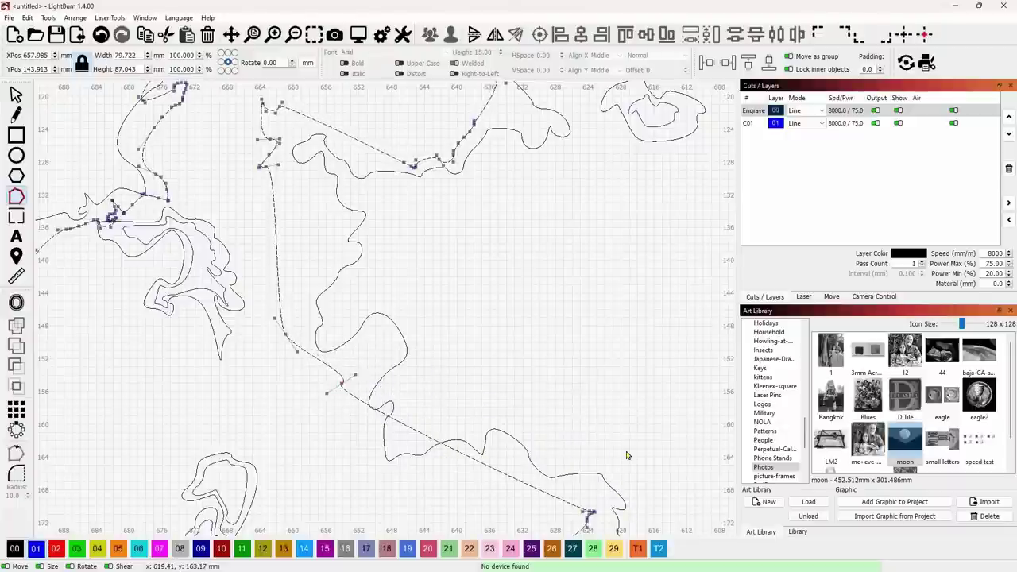
{"action": "scroll", "coordinate": [583, 381], "scroll_direction": "down", "scroll_amount": 5}
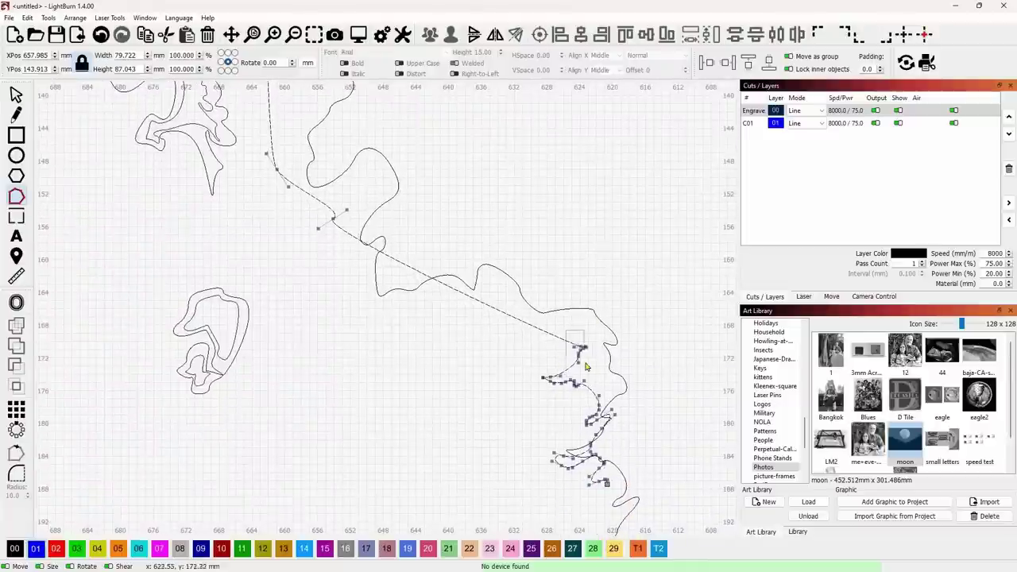
{"action": "key", "text": "Delete"}
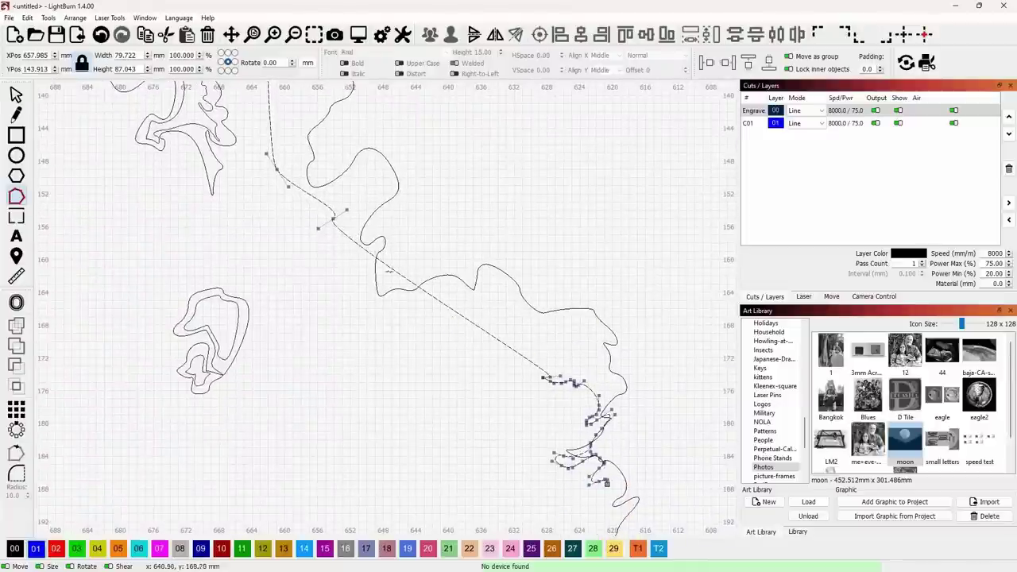
- Remove the remaining upper and lower node clusters and drag the end node down toward the shoreline
{"action": "left_click_drag", "start_coordinate": [332, 216], "coordinate": [304, 280]}
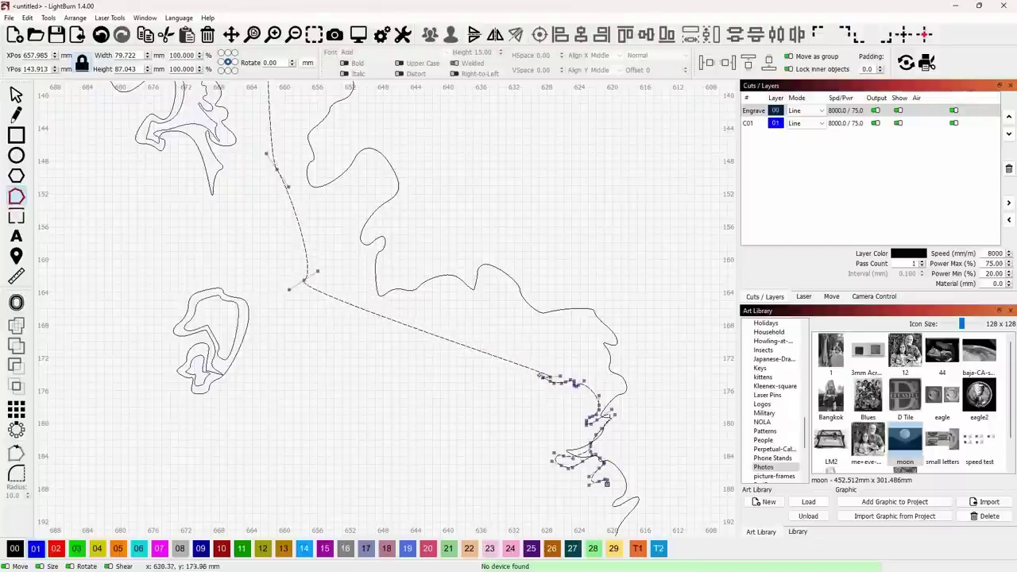
{"action": "key", "text": "Delete"}
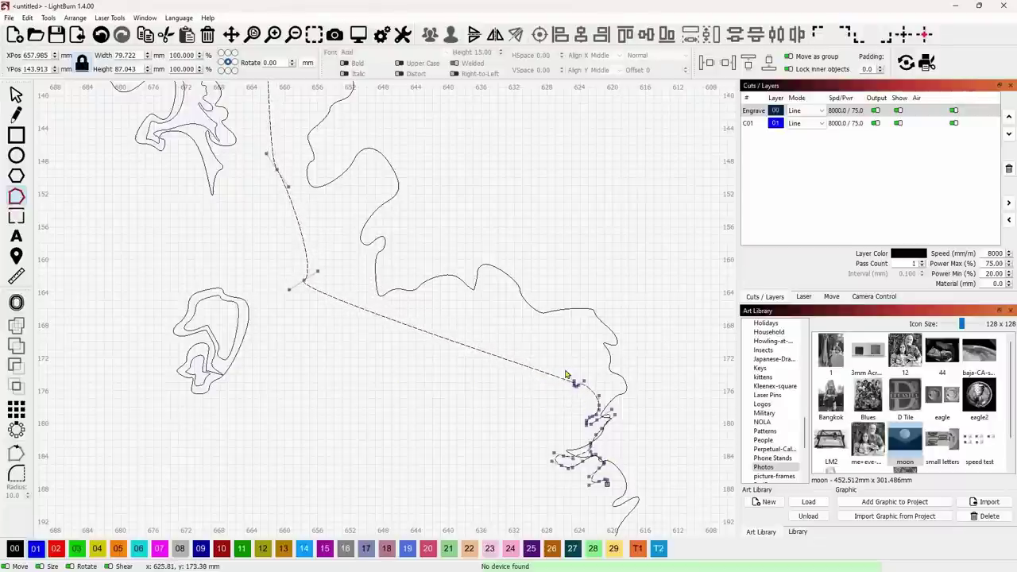
{"action": "key", "text": "Delete"}
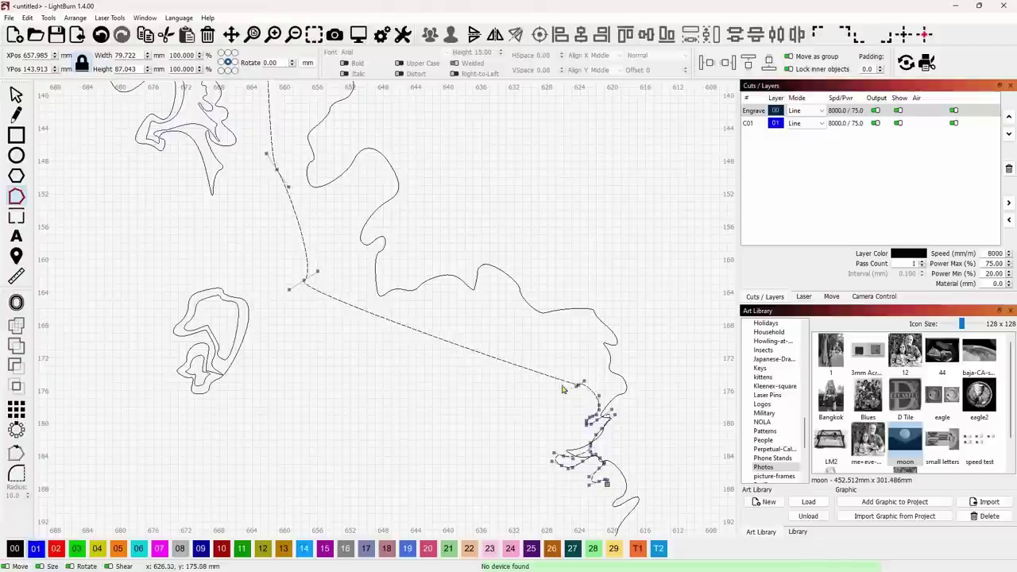
{"action": "left_click_drag", "start_coordinate": [577, 385], "coordinate": [409, 365]}
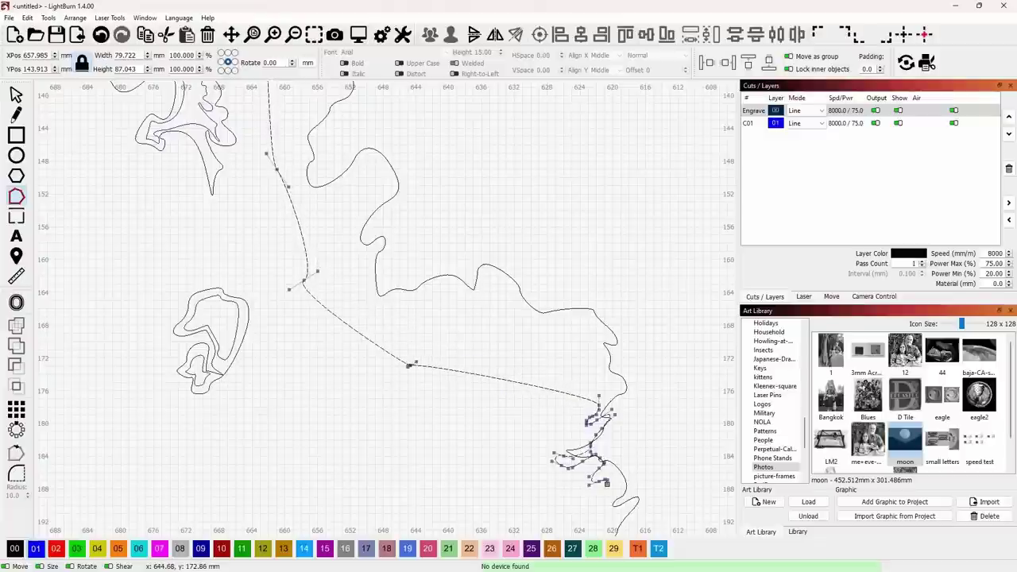
{"action": "middle_click_drag", "start_coordinate": [532, 416], "coordinate": [462, 303]}
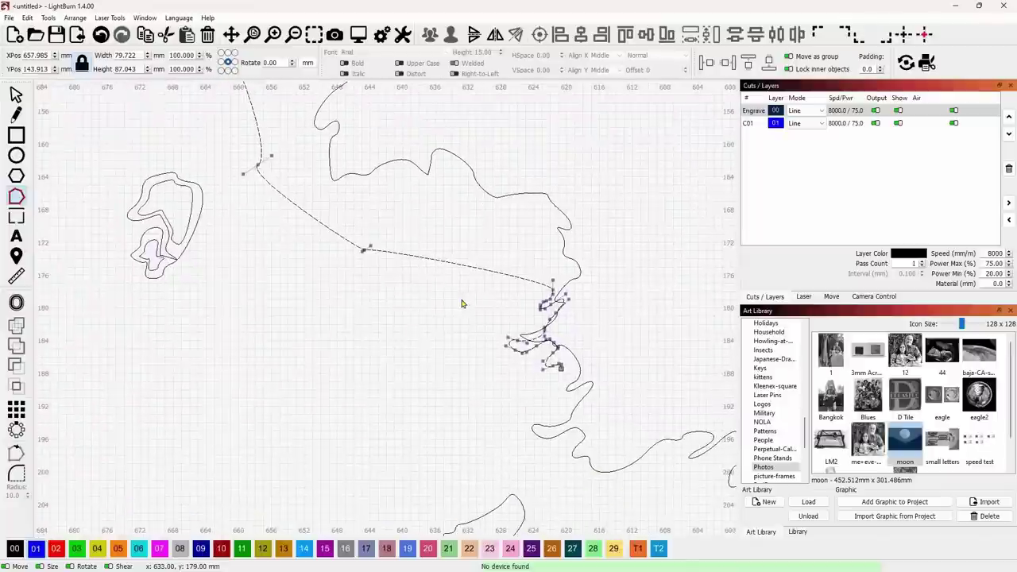
{"action": "left_click_drag", "start_coordinate": [512, 261], "coordinate": [600, 349]}
{"action": "key", "text": "Delete"}
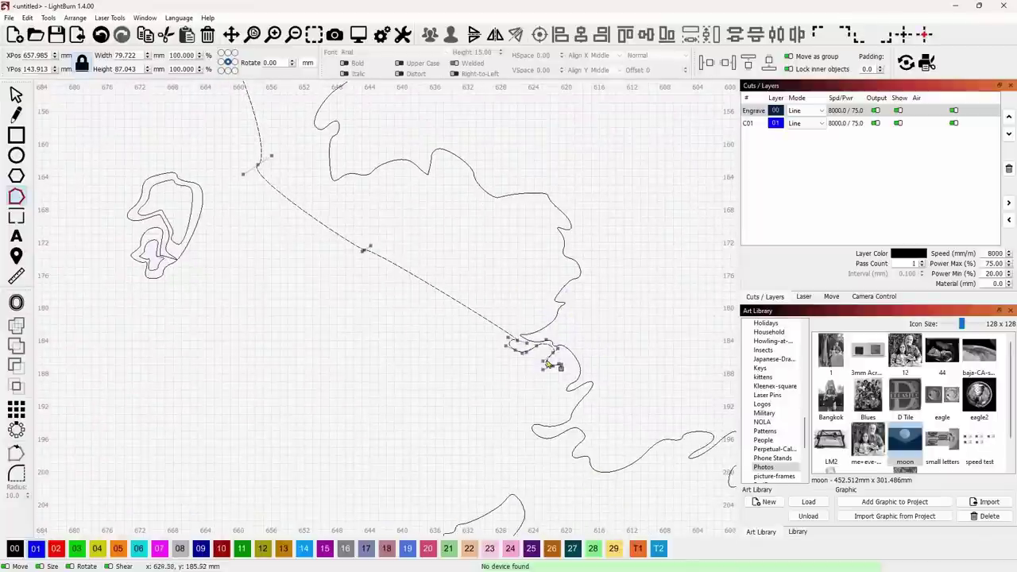
{"action": "left_click_drag", "start_coordinate": [458, 339], "coordinate": [613, 387]}
{"action": "key", "text": "Delete"}
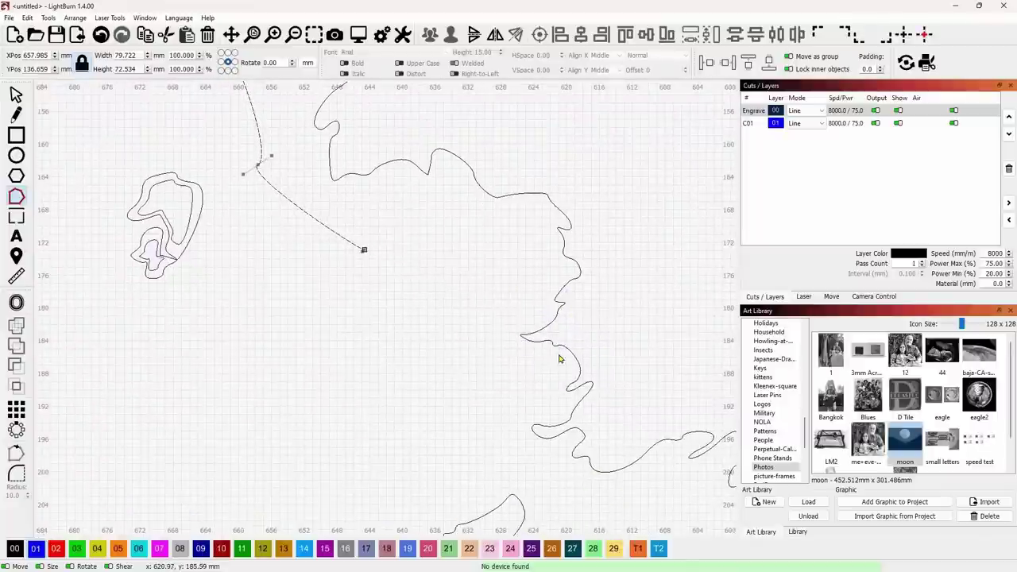
{"action": "left_click_drag", "start_coordinate": [363, 250], "coordinate": [488, 379]}
- Bend the straight diagonal into a curve and adjust its end node and bezier handles
{"action": "scroll", "coordinate": [304, 317], "scroll_direction": "down", "scroll_amount": 5}
{"action": "scroll", "coordinate": [321, 306], "scroll_direction": "down", "scroll_amount": 2}
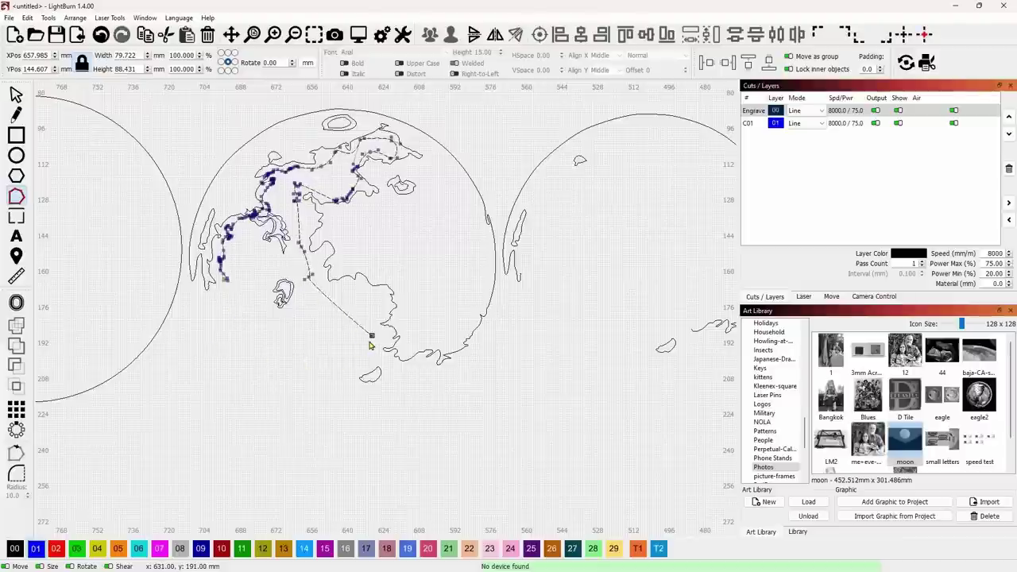
{"action": "left_click_drag", "start_coordinate": [371, 335], "coordinate": [285, 349]}
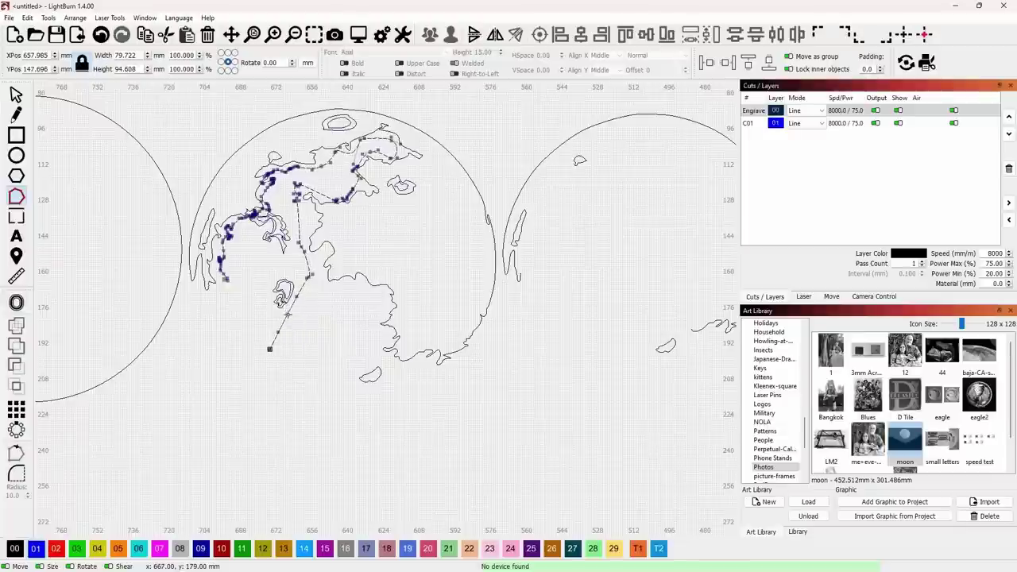
{"action": "left_click_drag", "start_coordinate": [287, 314], "coordinate": [304, 322]}
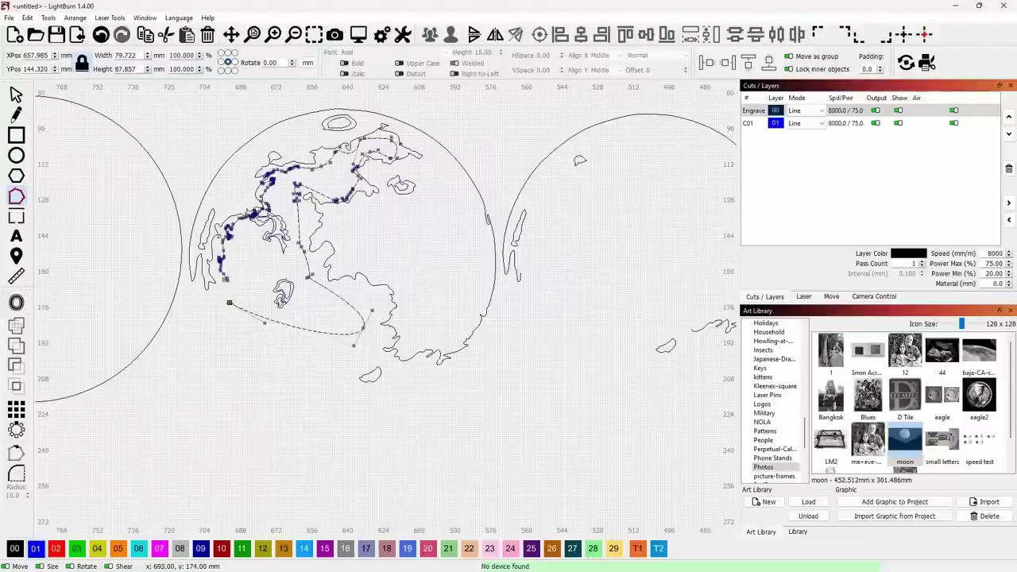
{"action": "left_click_drag", "start_coordinate": [229, 303], "coordinate": [225, 280]}
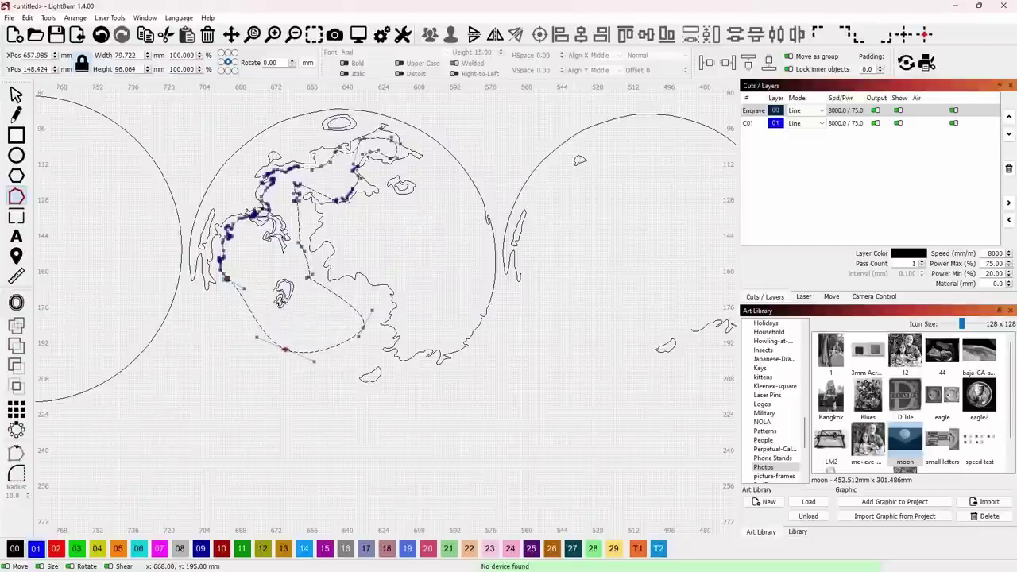
{"action": "scroll", "coordinate": [252, 287], "scroll_direction": "up", "scroll_amount": 5}
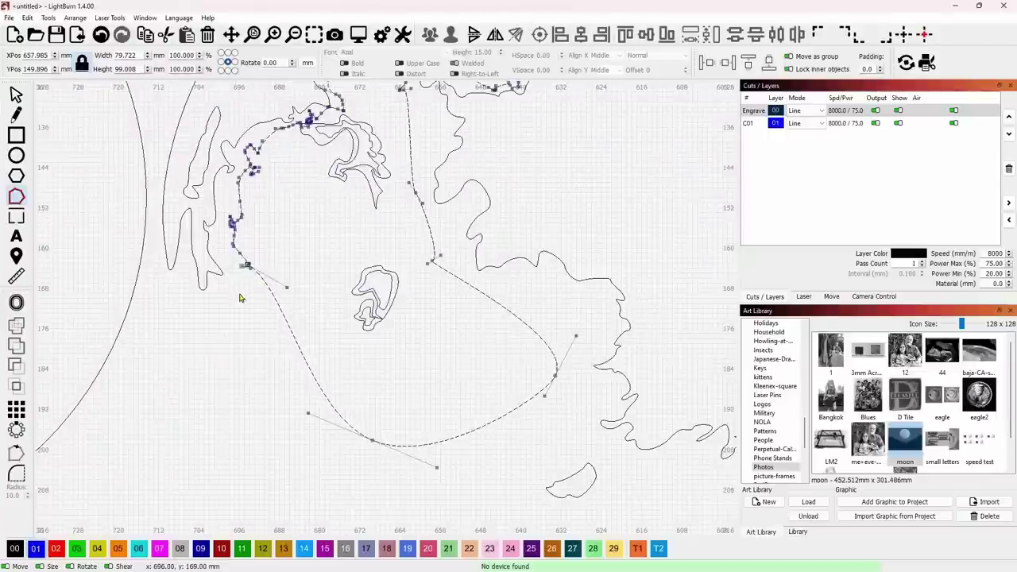
{"action": "scroll", "coordinate": [236, 266], "scroll_direction": "up", "scroll_amount": 2}
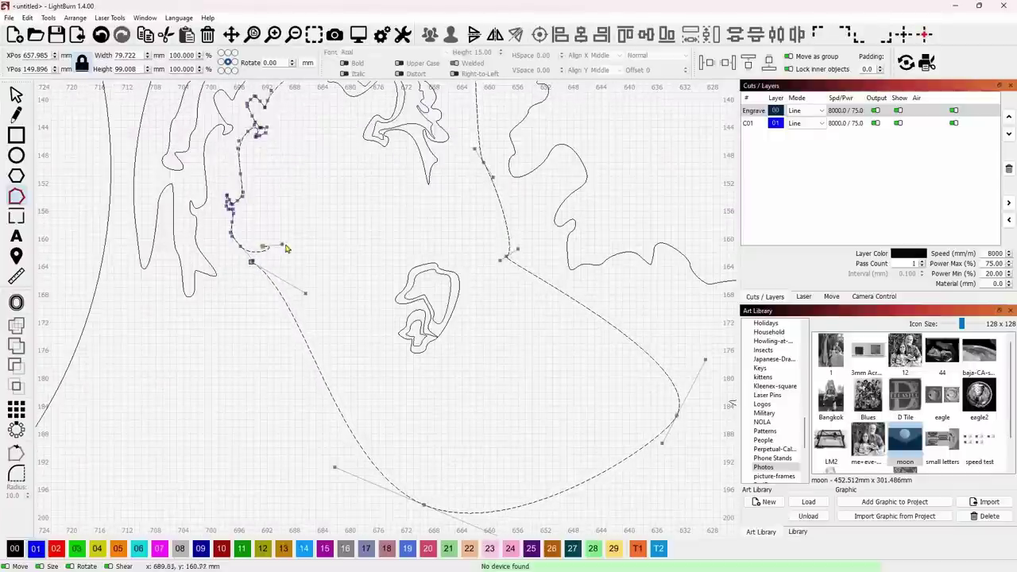
{"action": "left_click_drag", "start_coordinate": [286, 249], "coordinate": [286, 255]}
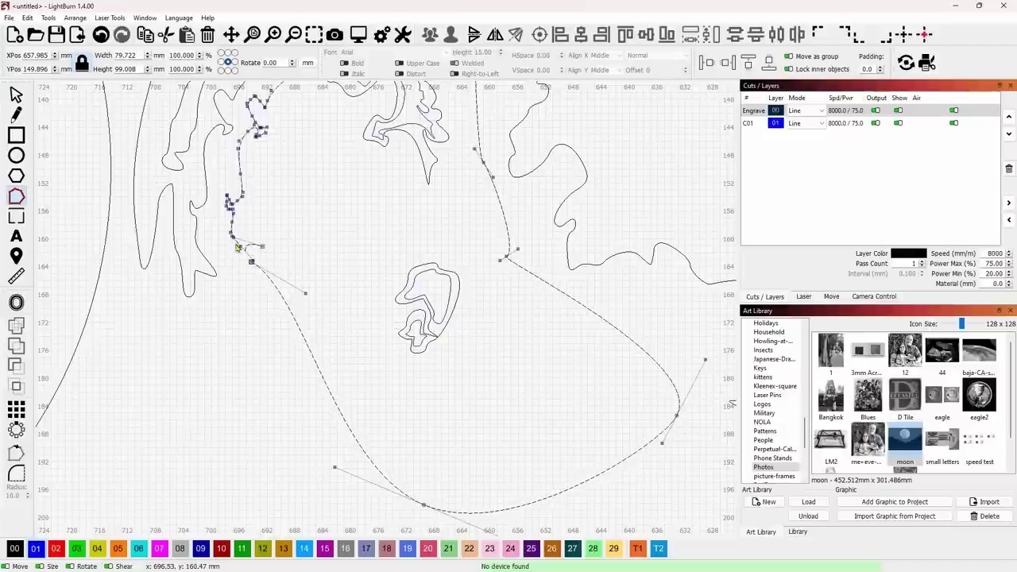
{"action": "left_click_drag", "start_coordinate": [255, 262], "coordinate": [252, 266]}
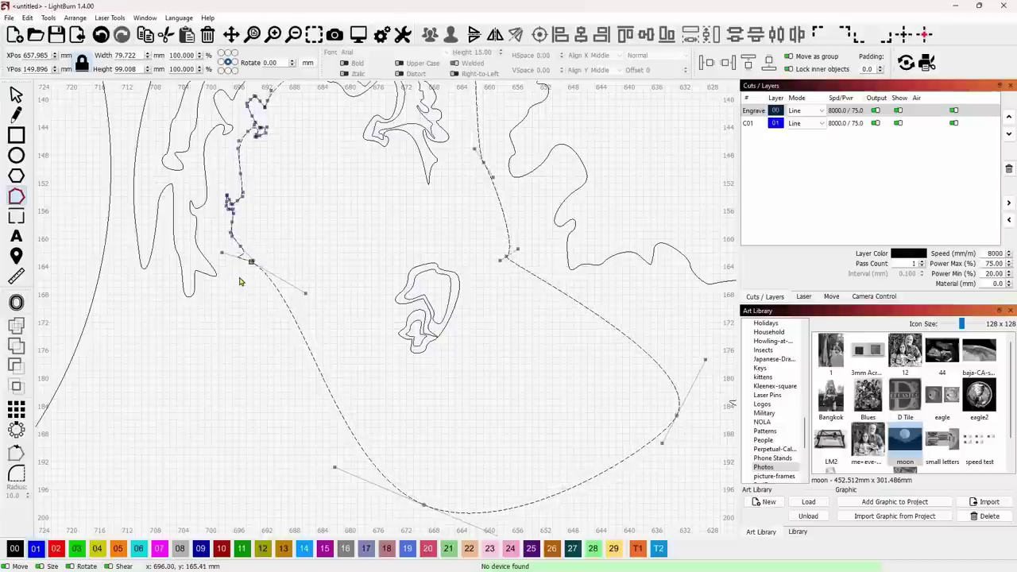
- Undo the last handle change and pull the curve node down to widen the loop around the bottom
{"action": "scroll", "coordinate": [242, 280], "scroll_direction": "up", "scroll_amount": 2}
{"action": "scroll", "coordinate": [269, 291], "scroll_direction": "up", "scroll_amount": 1}
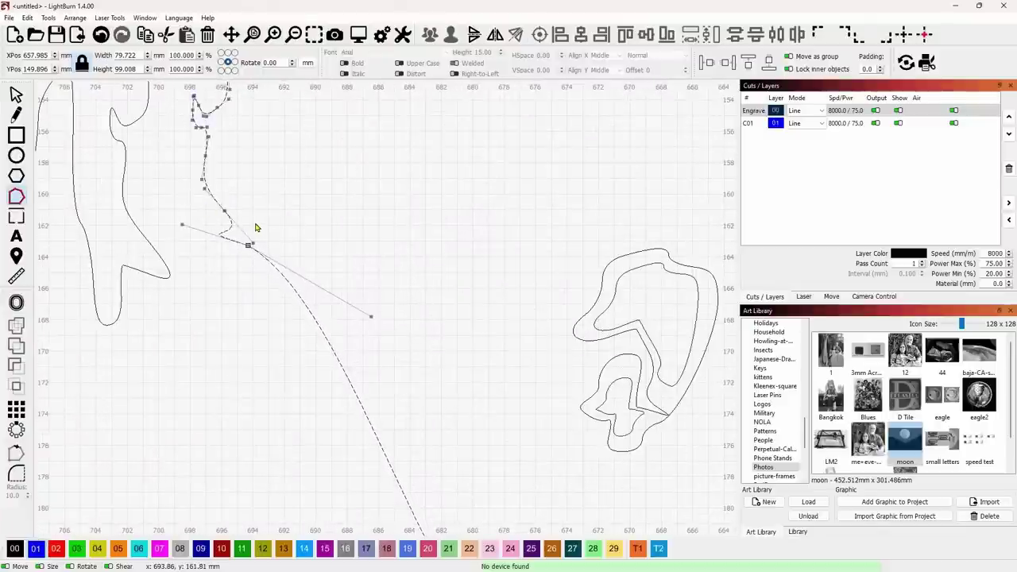
{"action": "key", "text": "ctrl+z"}
{"action": "scroll", "coordinate": [295, 243], "scroll_direction": "down", "scroll_amount": 3}
{"action": "scroll", "coordinate": [361, 272], "scroll_direction": "down", "scroll_amount": 1}
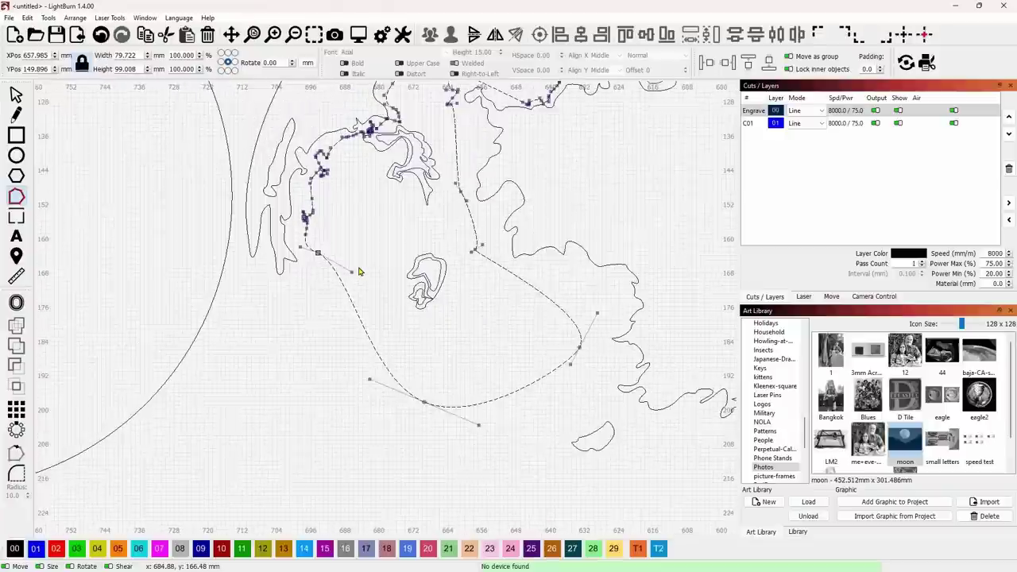
{"action": "left_click_drag", "start_coordinate": [316, 252], "coordinate": [301, 357]}
{"action": "scroll", "coordinate": [382, 326], "scroll_direction": "down", "scroll_amount": 2}
{"action": "scroll", "coordinate": [378, 330], "scroll_direction": "down", "scroll_amount": 1}
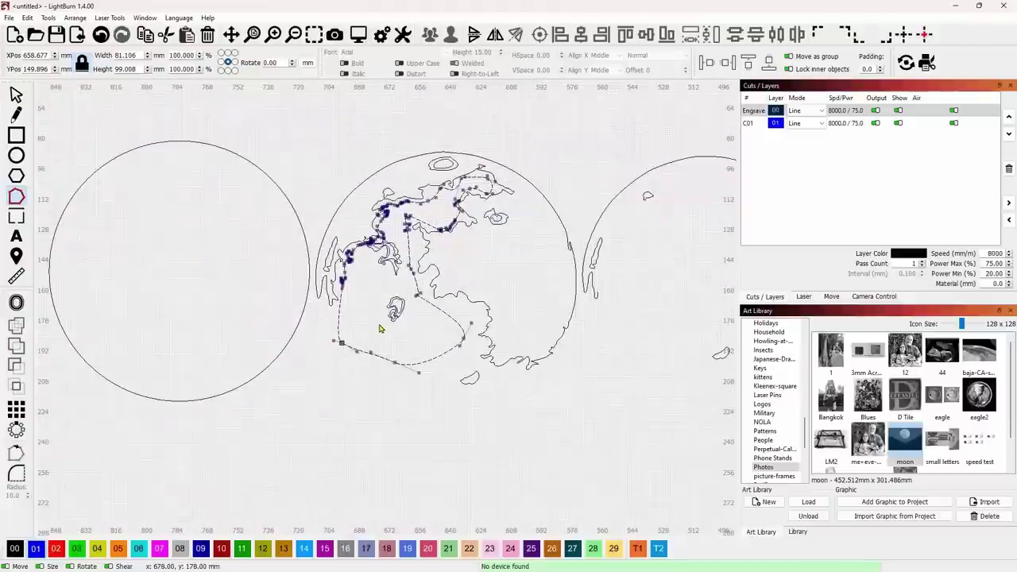
{"action": "left_click_drag", "start_coordinate": [342, 343], "coordinate": [347, 342]}
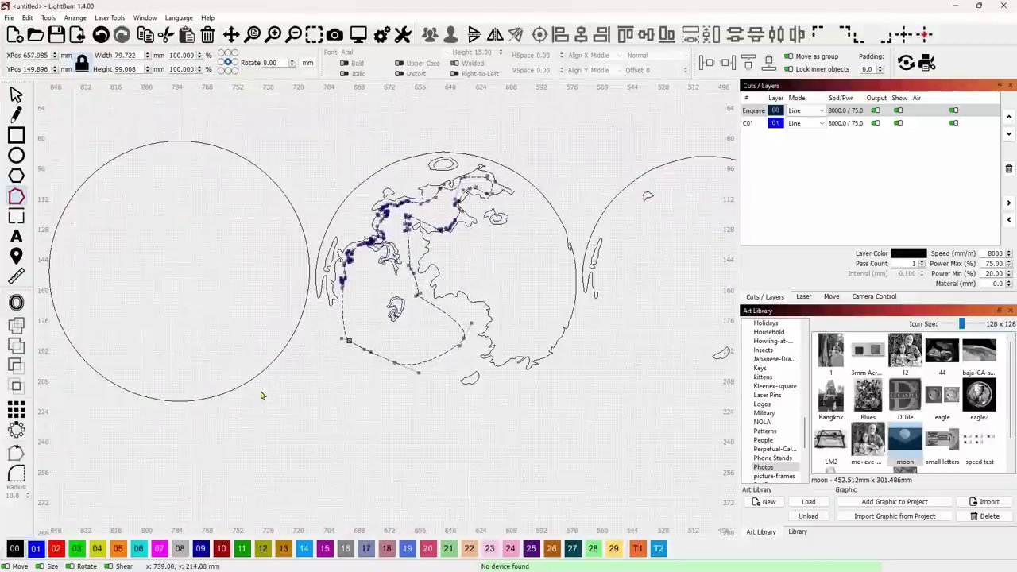
- Exit node editing and move the 137.124 mm empty circle to X 723, Y 144 mm
{"action": "key", "text": "Escape"}
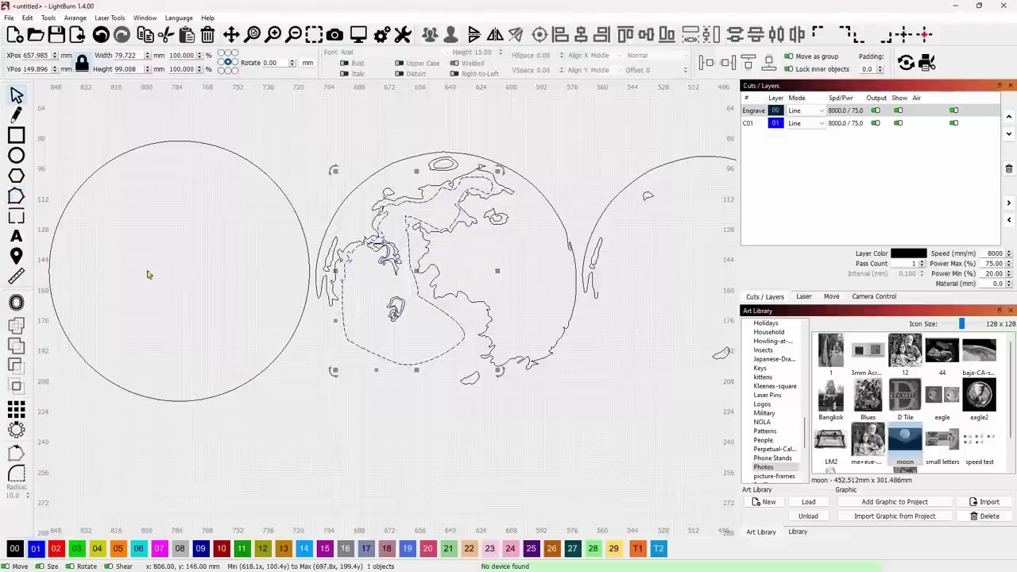
{"action": "left_click_drag", "start_coordinate": [181, 278], "coordinate": [444, 290]}
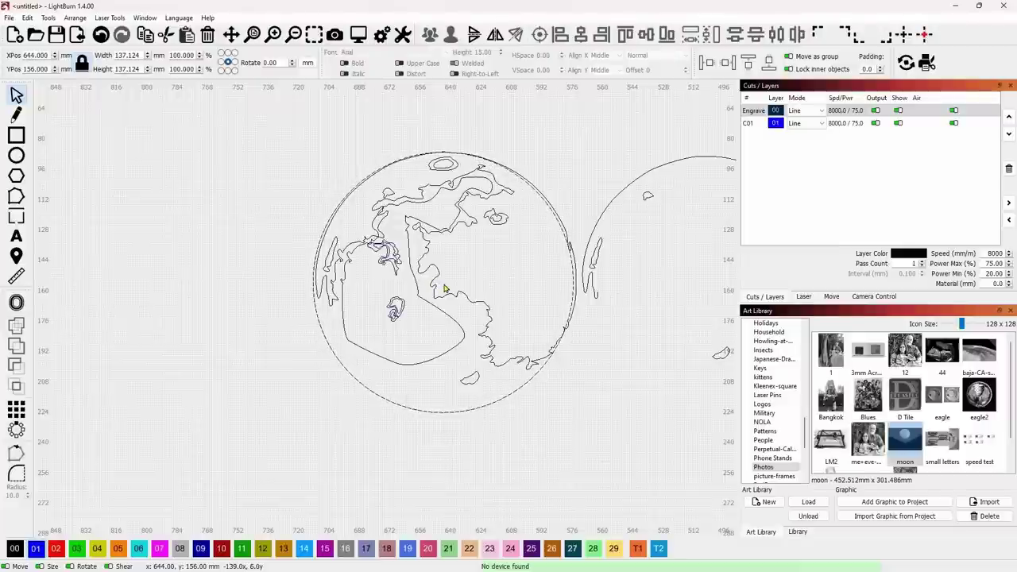
{"action": "left_click_drag", "start_coordinate": [445, 290], "coordinate": [289, 266]}
{"action": "scroll", "coordinate": [291, 265], "scroll_direction": "down", "scroll_amount": 3}
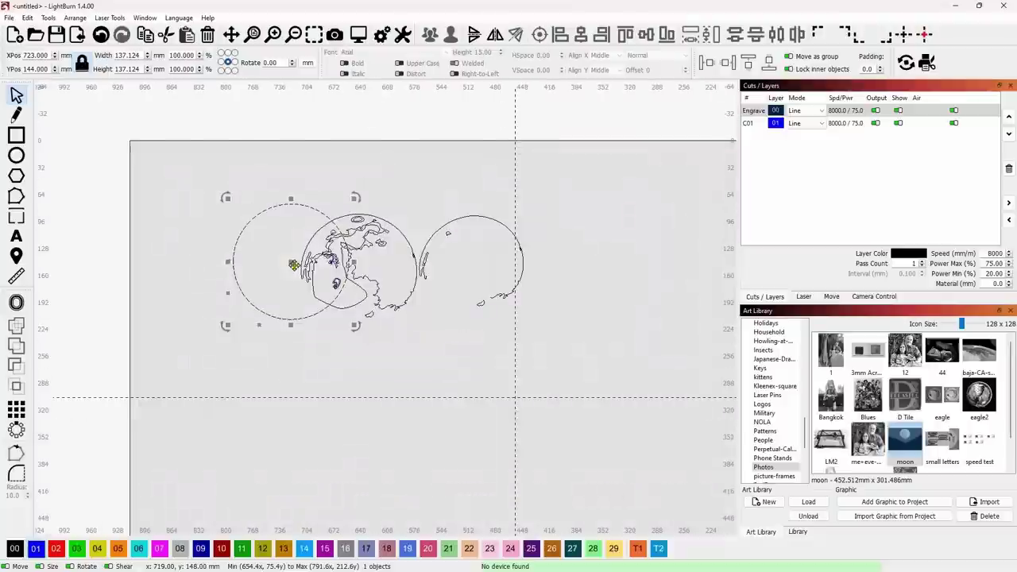
{"action": "scroll", "coordinate": [292, 265], "scroll_direction": "down", "scroll_amount": 2}
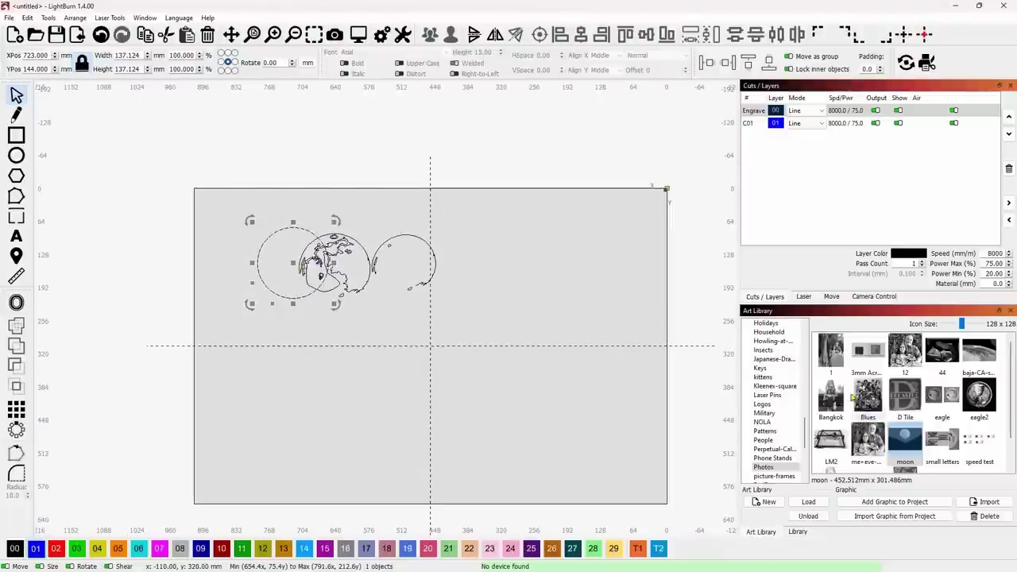
- Add the moon photo and move it past the work area's right edge
{"action": "double_click", "coordinate": [913, 451]}
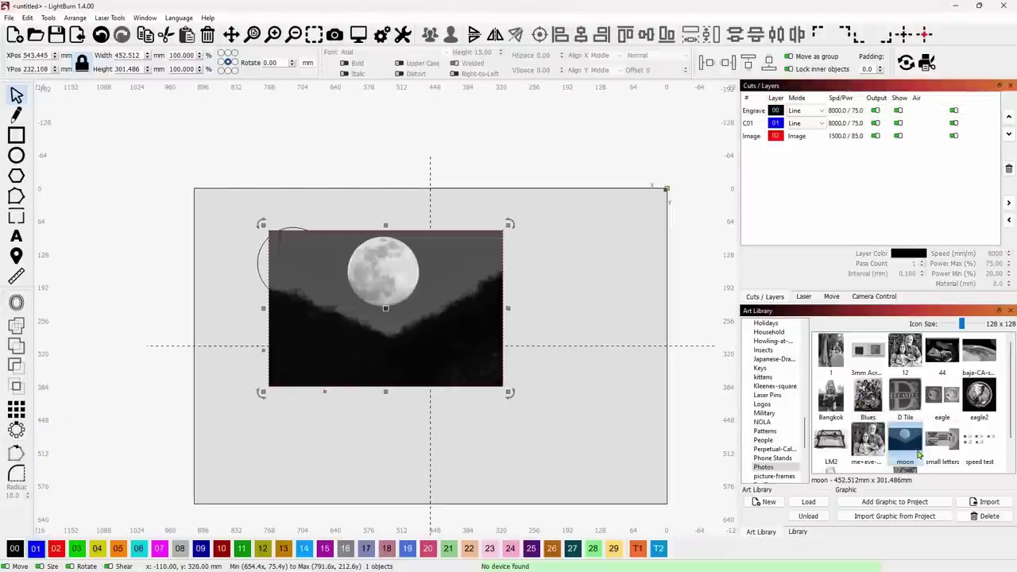
{"action": "left_click_drag", "start_coordinate": [468, 338], "coordinate": [613, 328]}
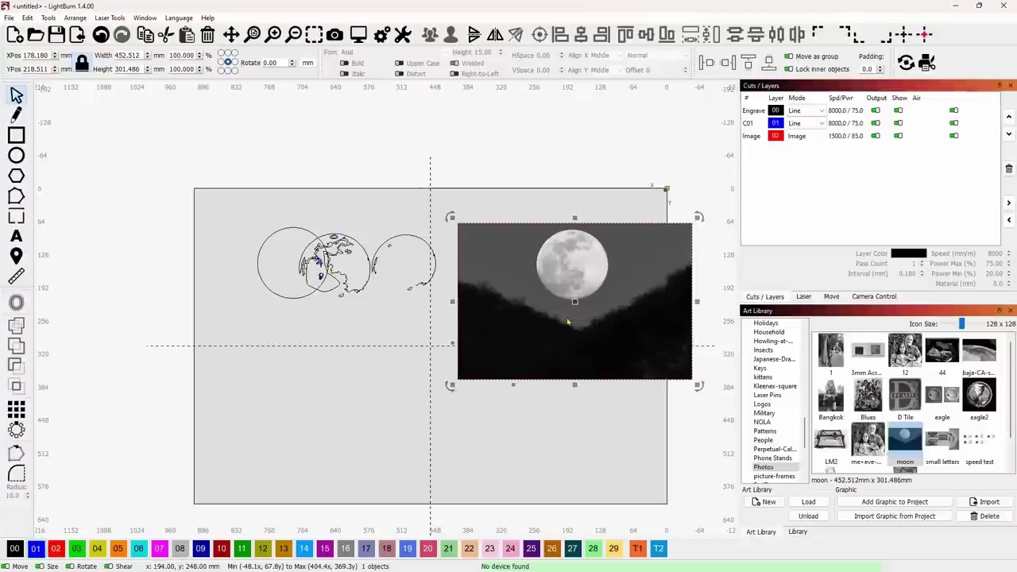
{"action": "left_click_drag", "start_coordinate": [572, 298], "coordinate": [761, 304]}
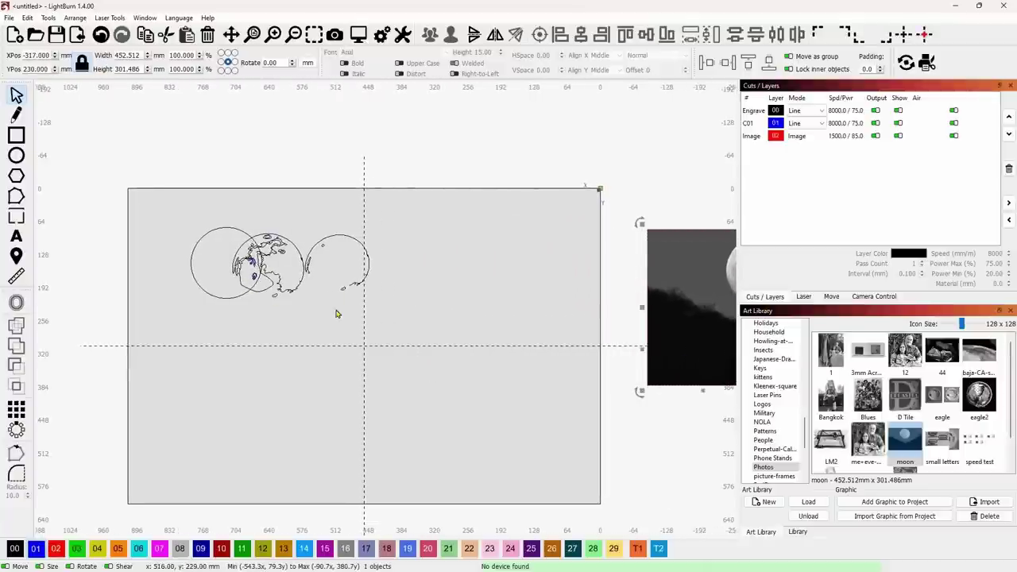
- Move the empty circle left to X 811, Y 150 mm, then select the small squiggle
{"action": "middle_click_drag", "start_coordinate": [336, 310], "coordinate": [463, 343]}
{"action": "scroll", "coordinate": [437, 325], "scroll_direction": "up", "scroll_amount": 6}
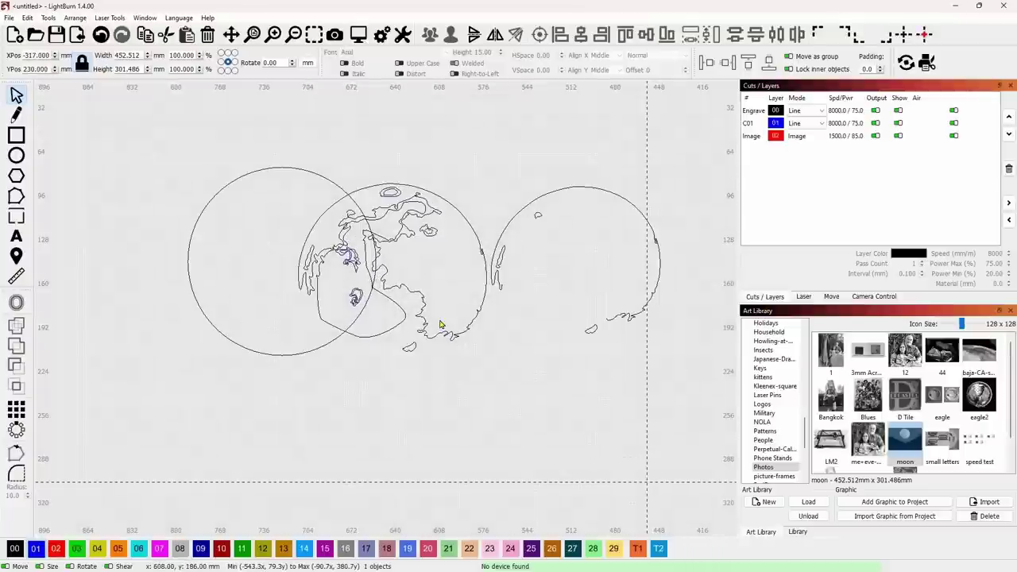
{"action": "scroll", "coordinate": [438, 321], "scroll_direction": "up", "scroll_amount": 2}
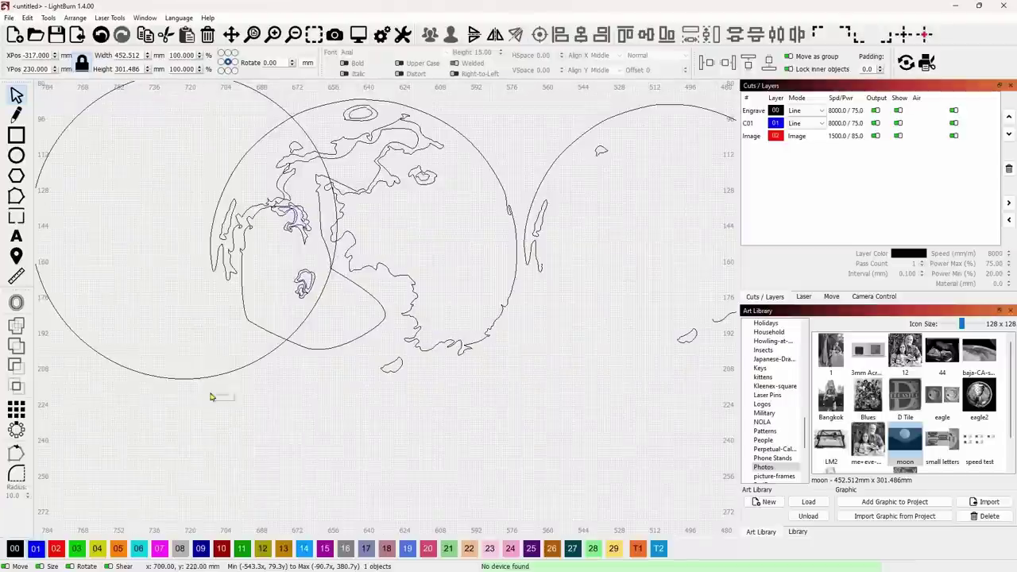
{"action": "left_click", "coordinate": [229, 350]}
{"action": "left_click_drag", "start_coordinate": [178, 233], "coordinate": [24, 246]}
{"action": "scroll", "coordinate": [490, 213], "scroll_direction": "right", "scroll_amount": 3, "text": "shift"}
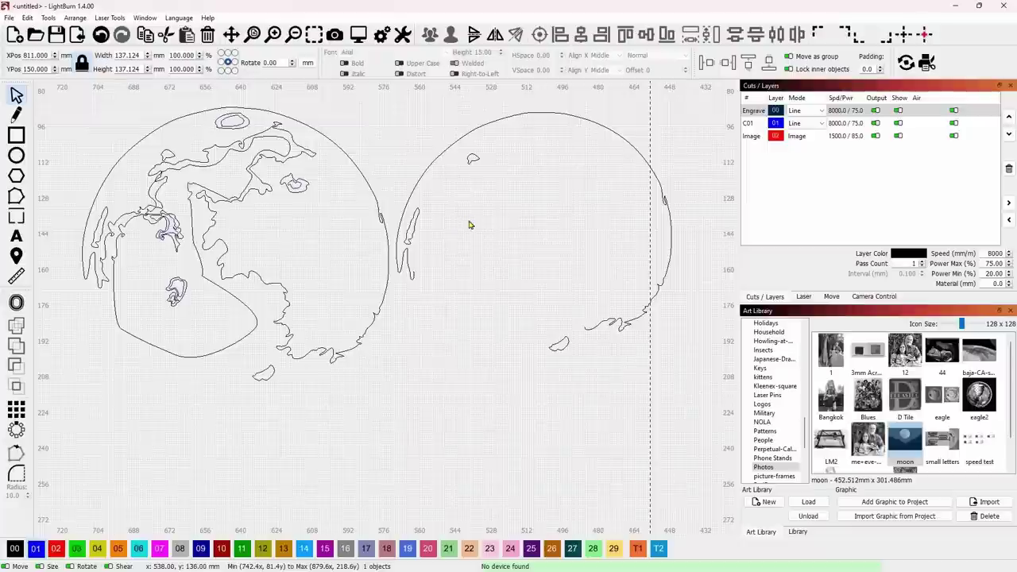
{"action": "left_click", "coordinate": [464, 161]}
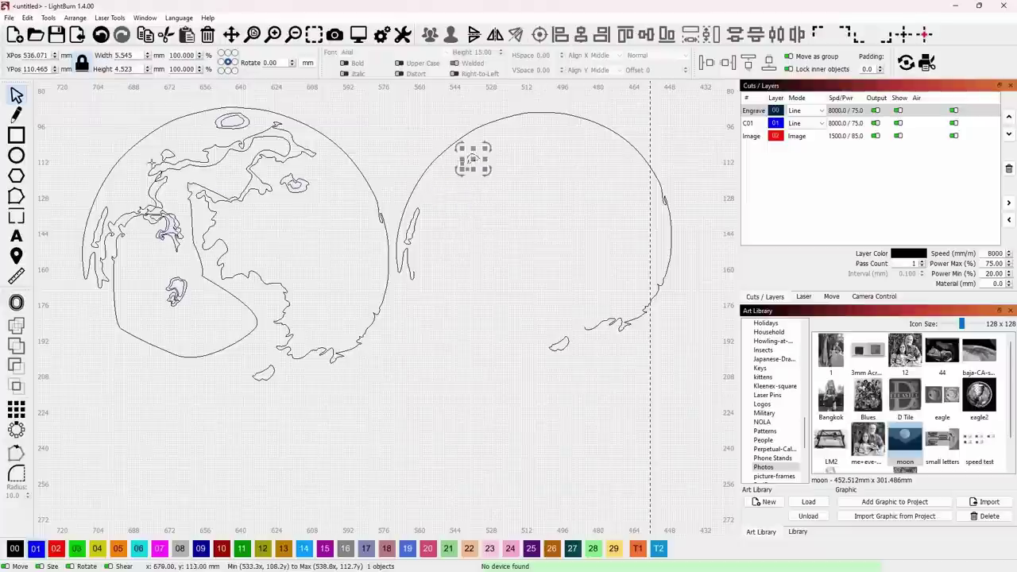
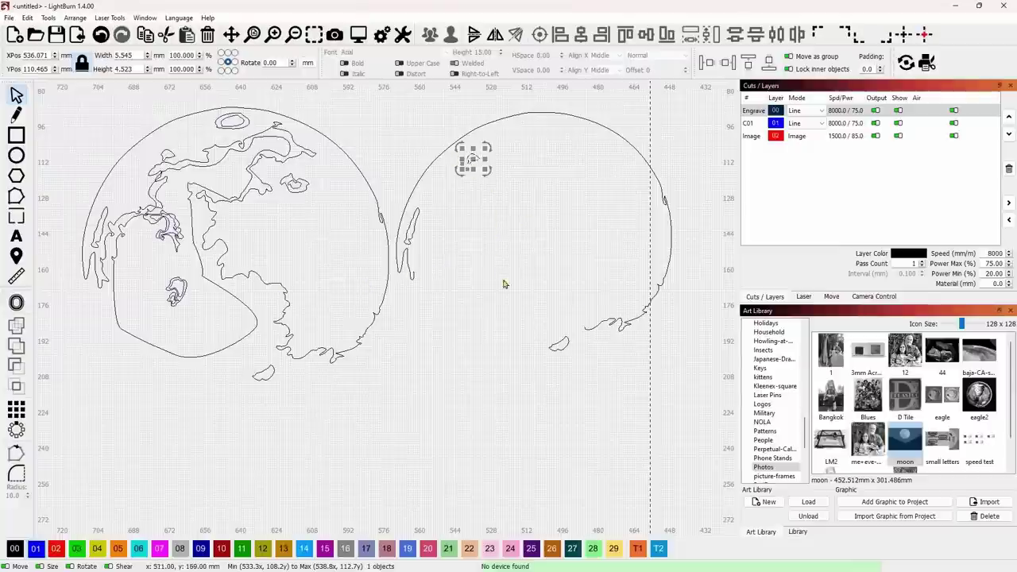
- Select the moon's traced outer outline and put it in Edit Nodes mode to expose its crater-contour nodes
{"action": "scroll", "coordinate": [525, 303], "scroll_direction": "down", "scroll_amount": 1}
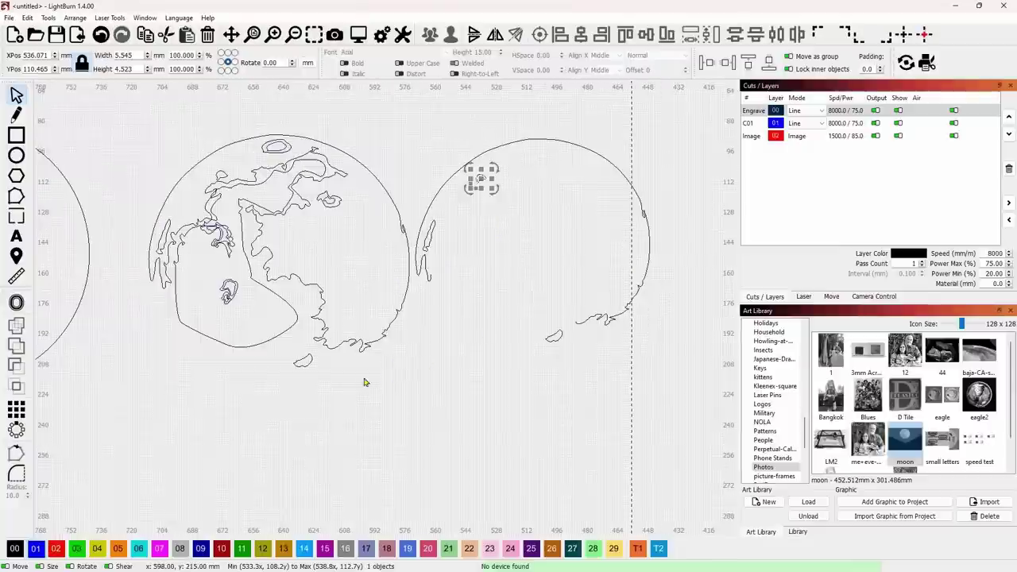
{"action": "scroll", "coordinate": [365, 382], "scroll_direction": "up", "scroll_amount": 1}
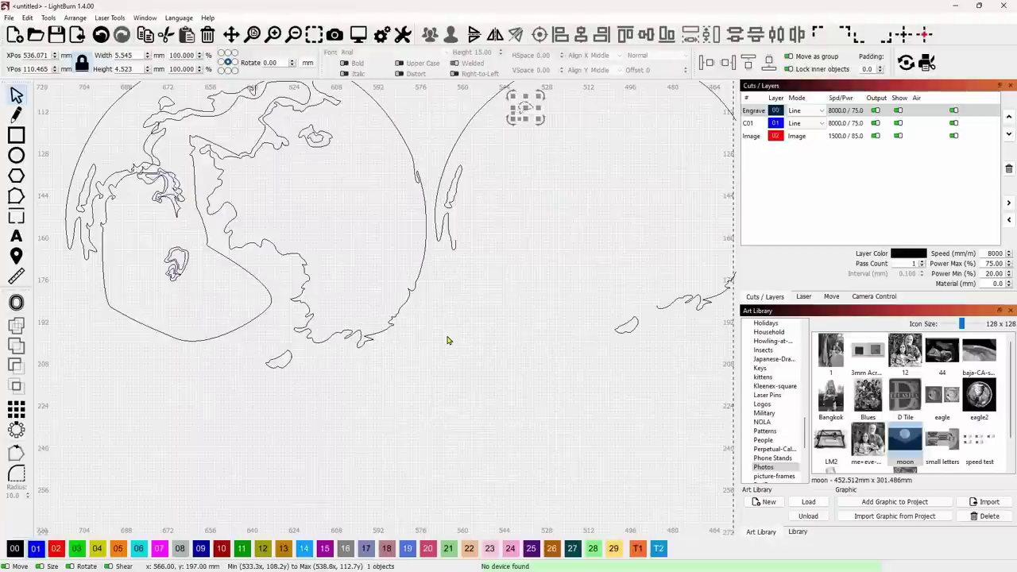
{"action": "middle_click_drag", "start_coordinate": [355, 289], "coordinate": [433, 365]}
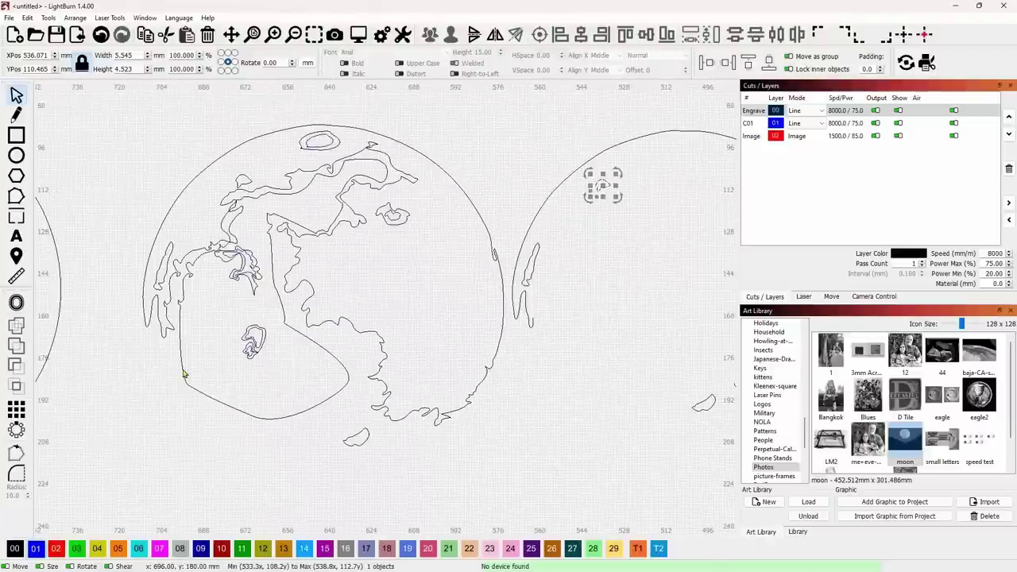
{"action": "left_click", "coordinate": [146, 329]}
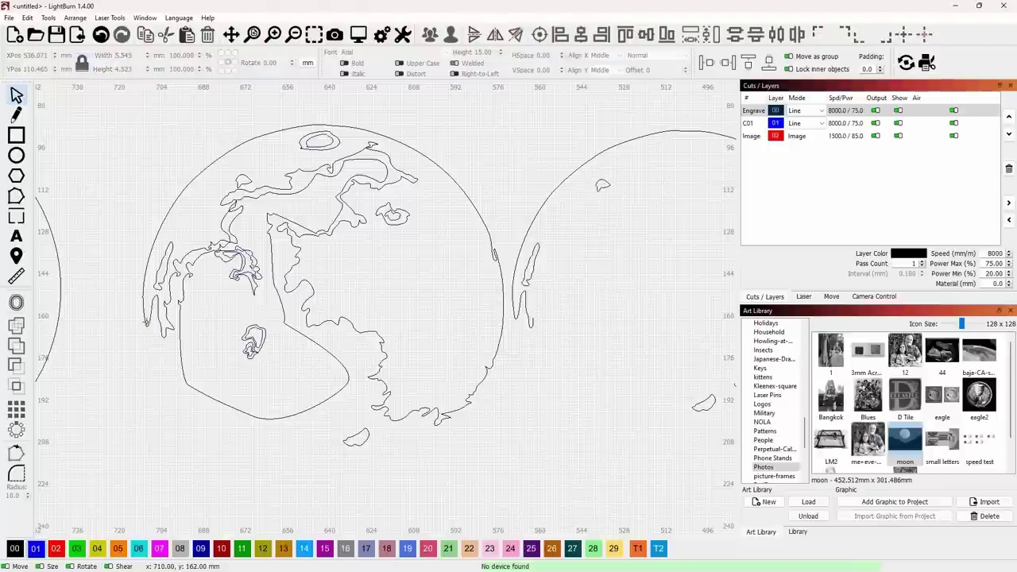
{"action": "left_click", "coordinate": [147, 342]}
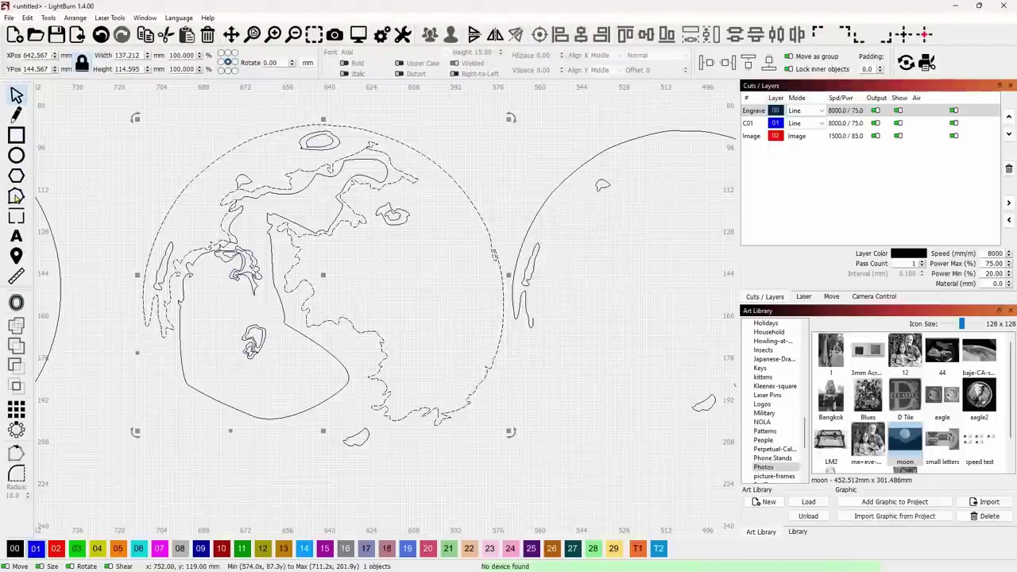
{"action": "left_click", "coordinate": [16, 195]}
- Frame the moon drawing and reselect its outer outline in normal Select mode
{"action": "scroll", "coordinate": [106, 301], "scroll_direction": "up", "scroll_amount": 5}
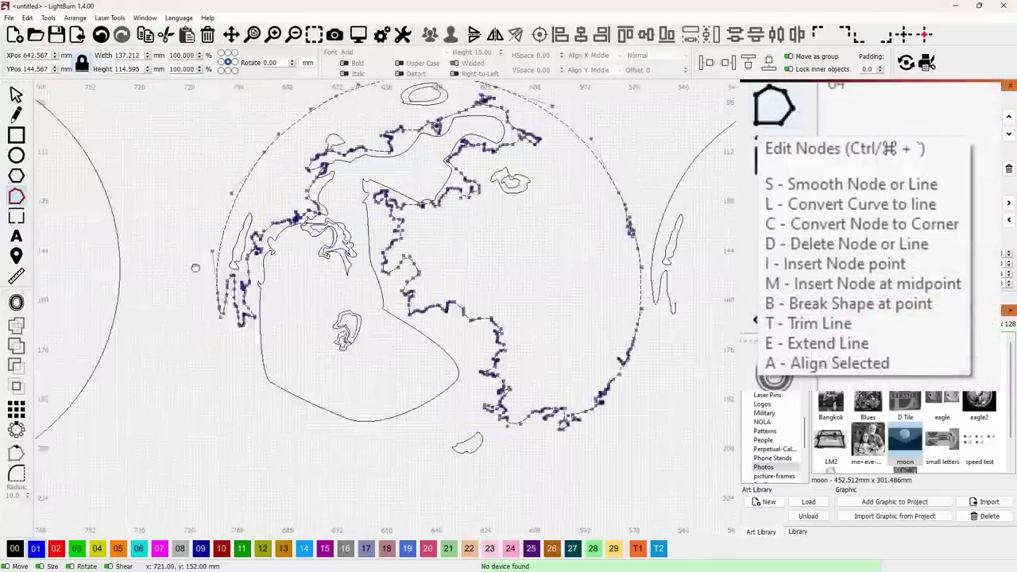
{"action": "scroll", "coordinate": [318, 269], "scroll_direction": "up", "scroll_amount": 3}
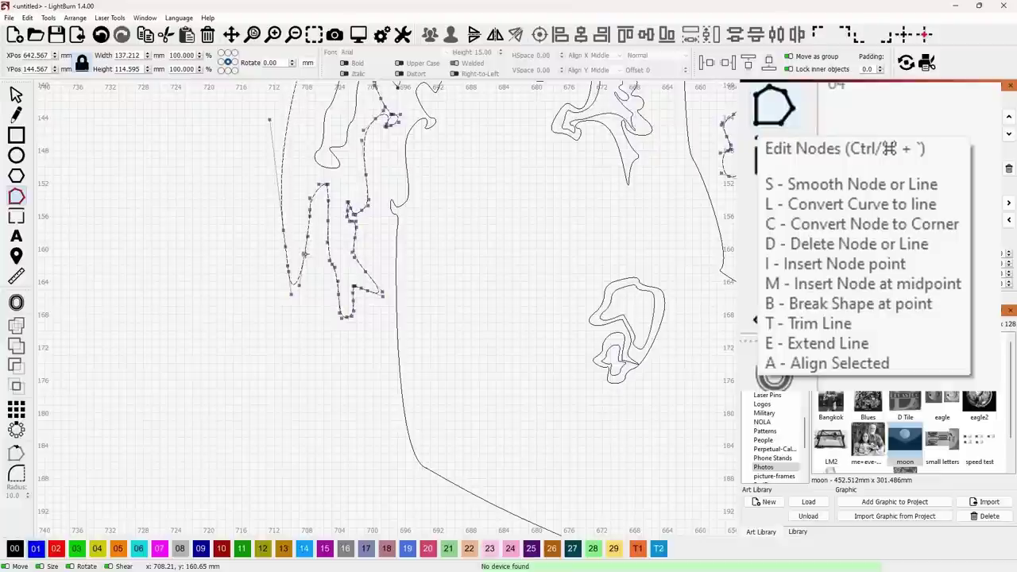
{"action": "left_click", "coordinate": [305, 255]}
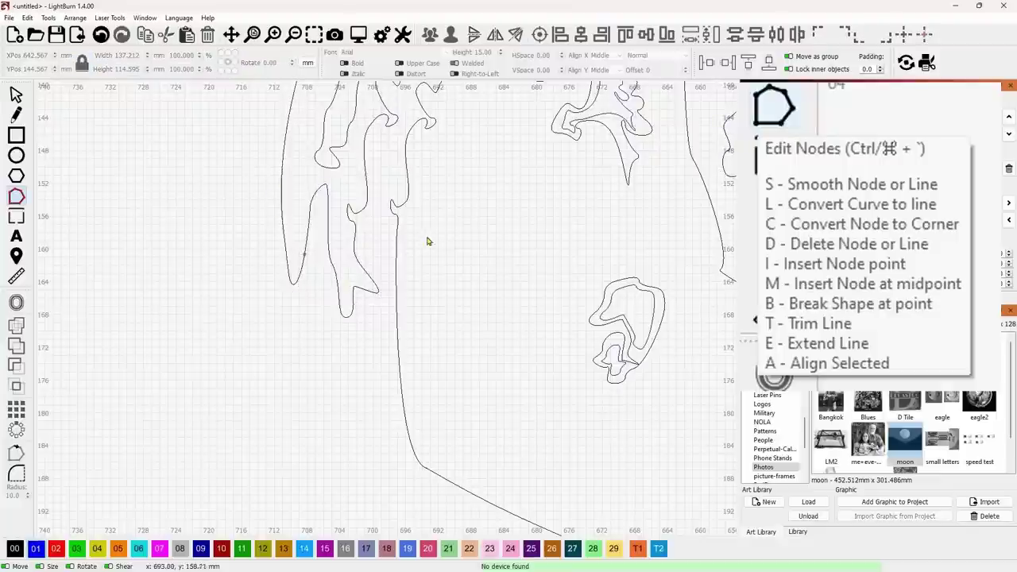
{"action": "scroll", "coordinate": [382, 266], "scroll_direction": "down", "scroll_amount": 6}
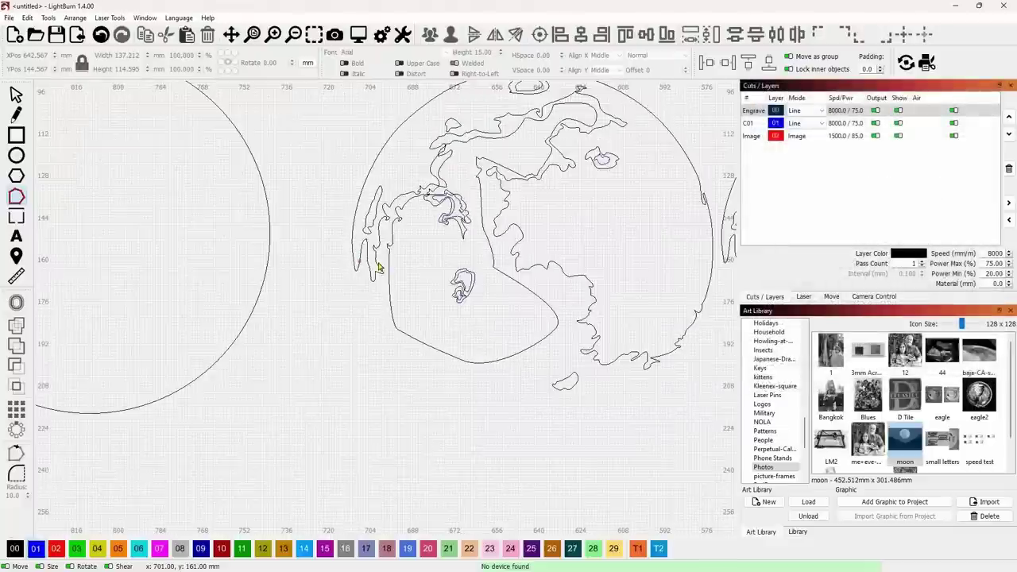
{"action": "middle_click_drag", "start_coordinate": [532, 297], "coordinate": [398, 296]}
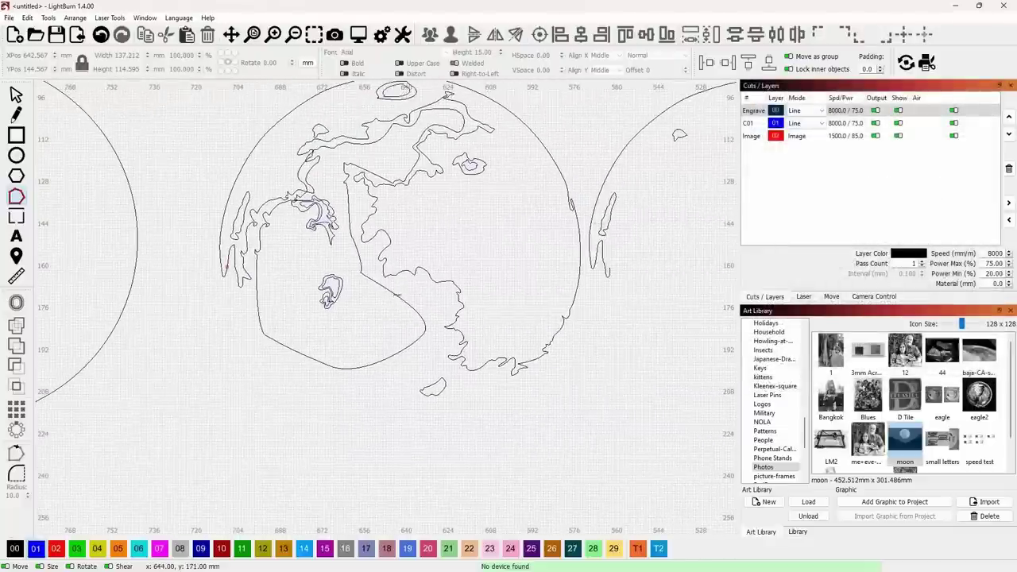
{"action": "scroll", "coordinate": [509, 390], "scroll_direction": "up", "scroll_amount": 6}
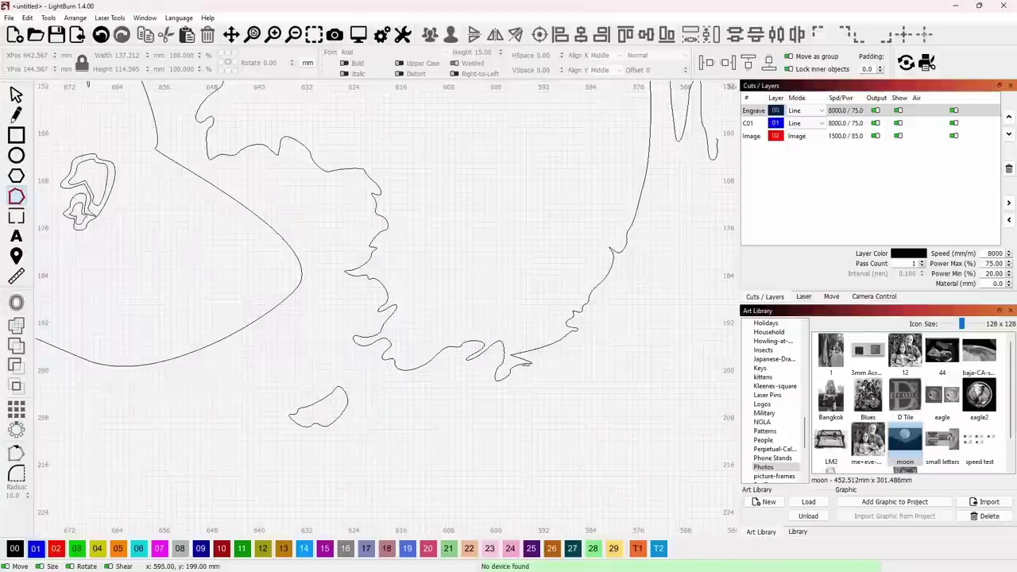
{"action": "left_click", "coordinate": [509, 353]}
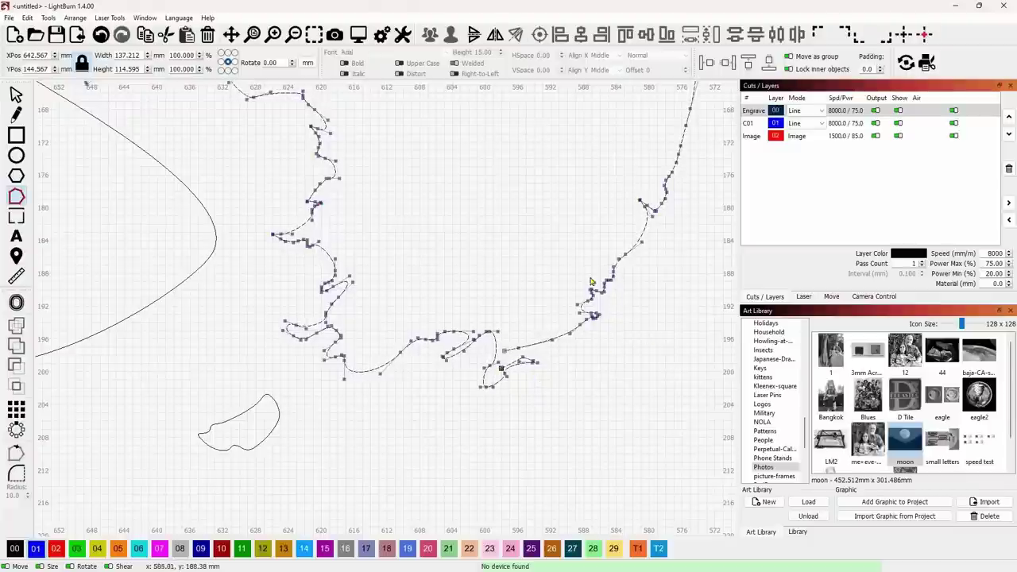
{"action": "left_click", "coordinate": [16, 94]}
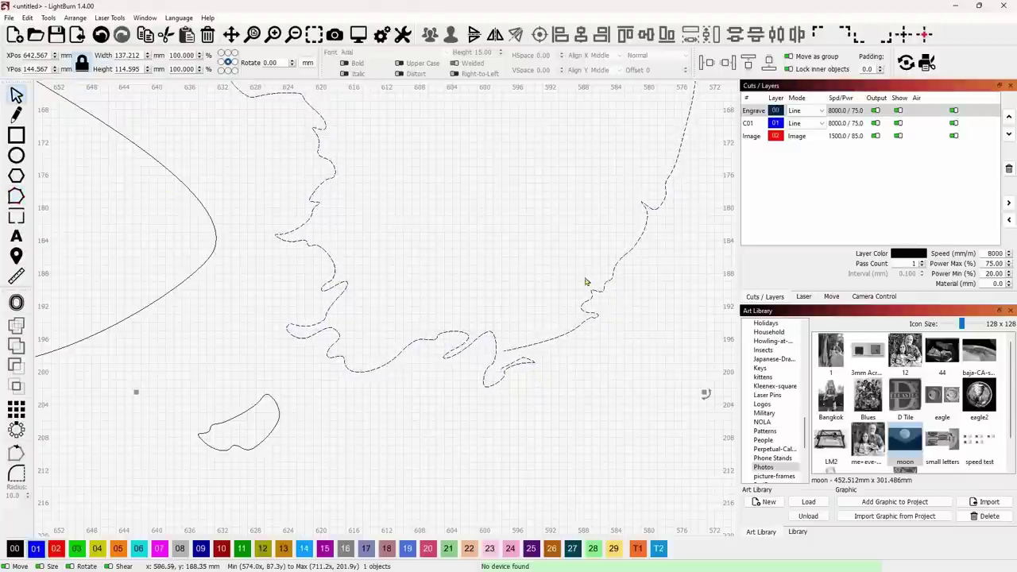
{"action": "left_click", "coordinate": [621, 271]}
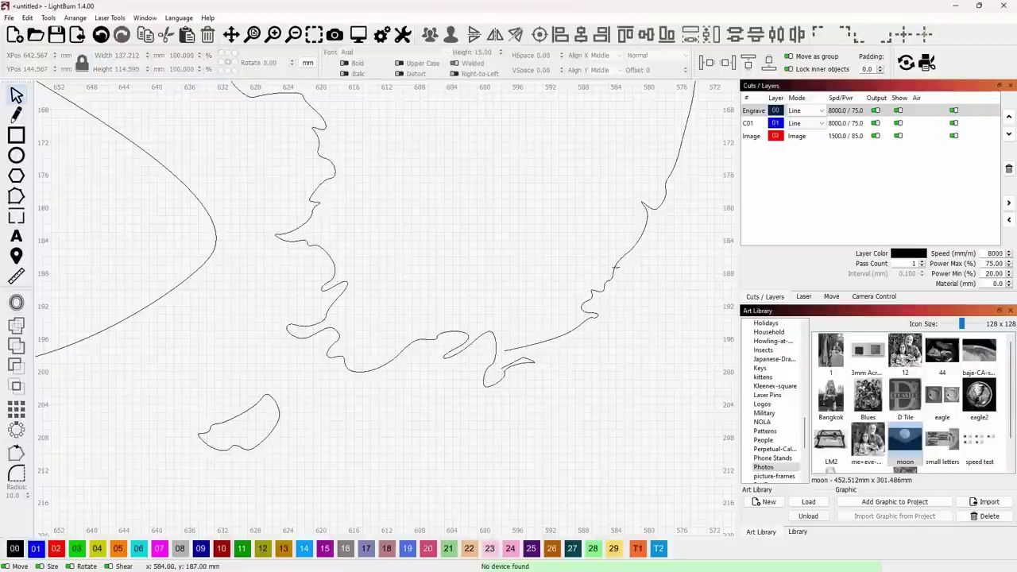
{"action": "left_click", "coordinate": [617, 272]}
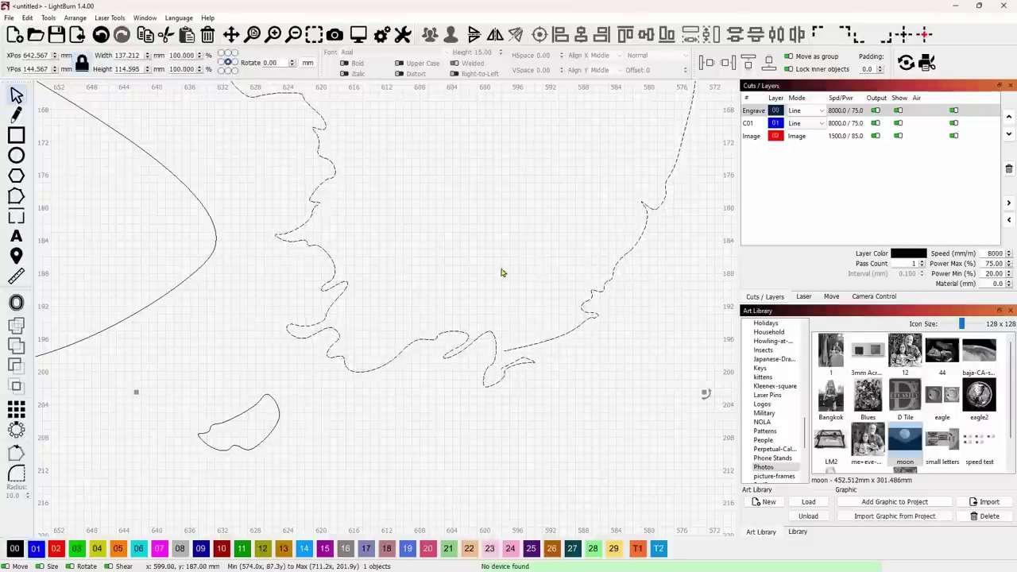
{"action": "scroll", "coordinate": [501, 273], "scroll_direction": "down", "scroll_amount": 5}
{"action": "scroll", "coordinate": [492, 278], "scroll_direction": "up", "scroll_amount": 3}
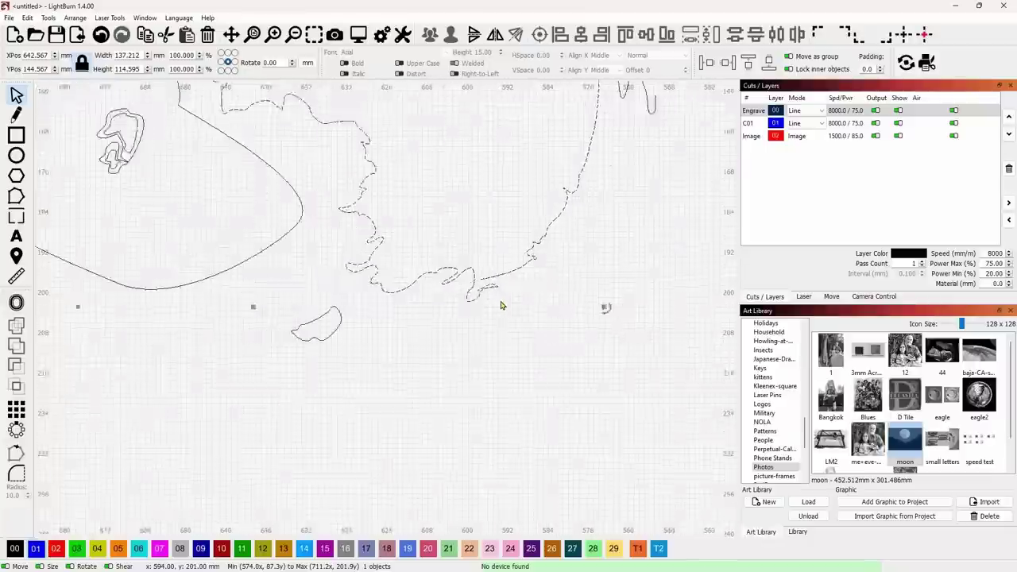
{"action": "scroll", "coordinate": [493, 296], "scroll_direction": "down", "scroll_amount": 3}
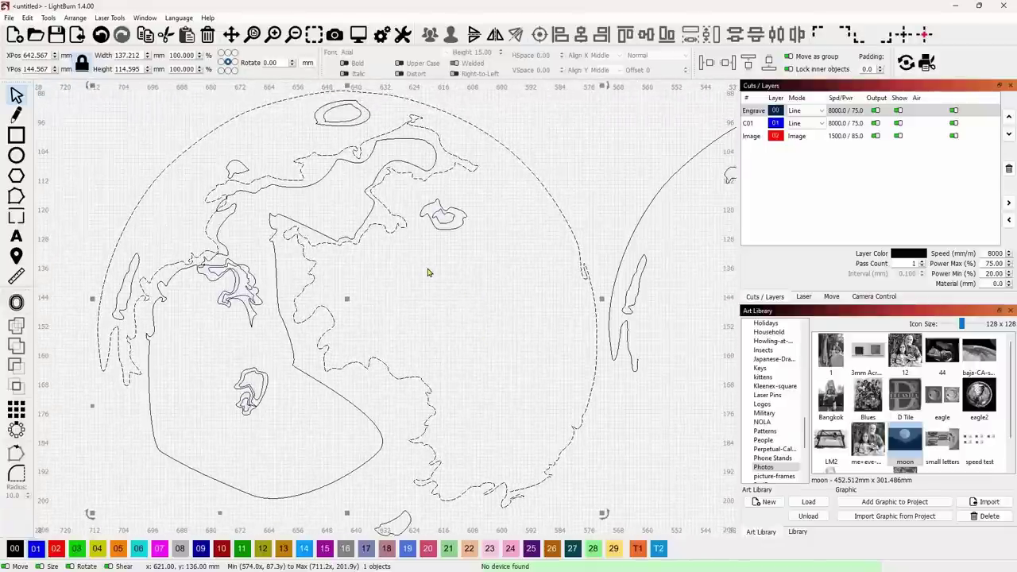
{"action": "scroll", "coordinate": [326, 352], "scroll_direction": "up", "scroll_amount": 3}
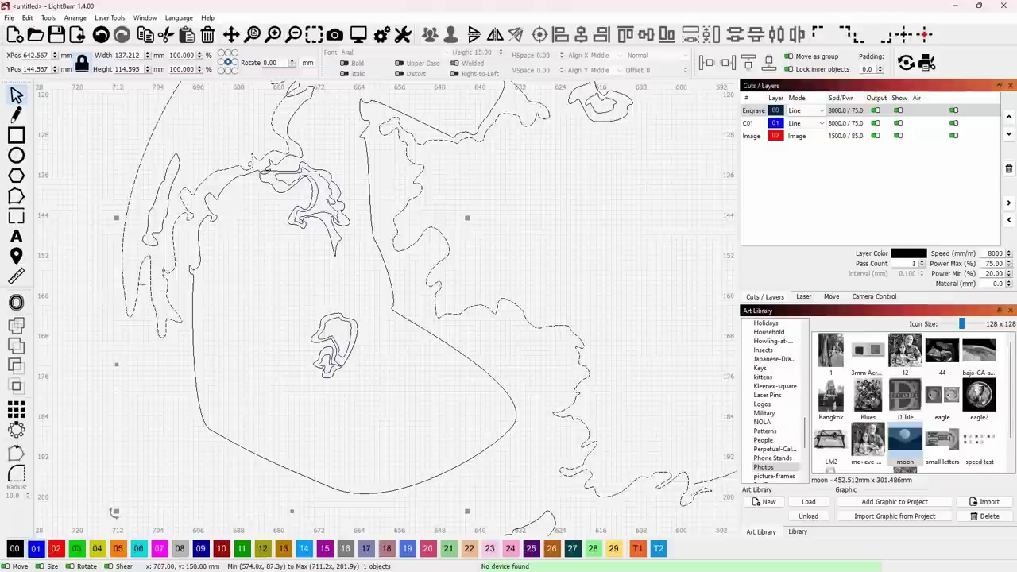
- Reshape the left loop's curve and end node, reducing the outline height to 110.206 mm
{"action": "left_click", "coordinate": [12, 198]}
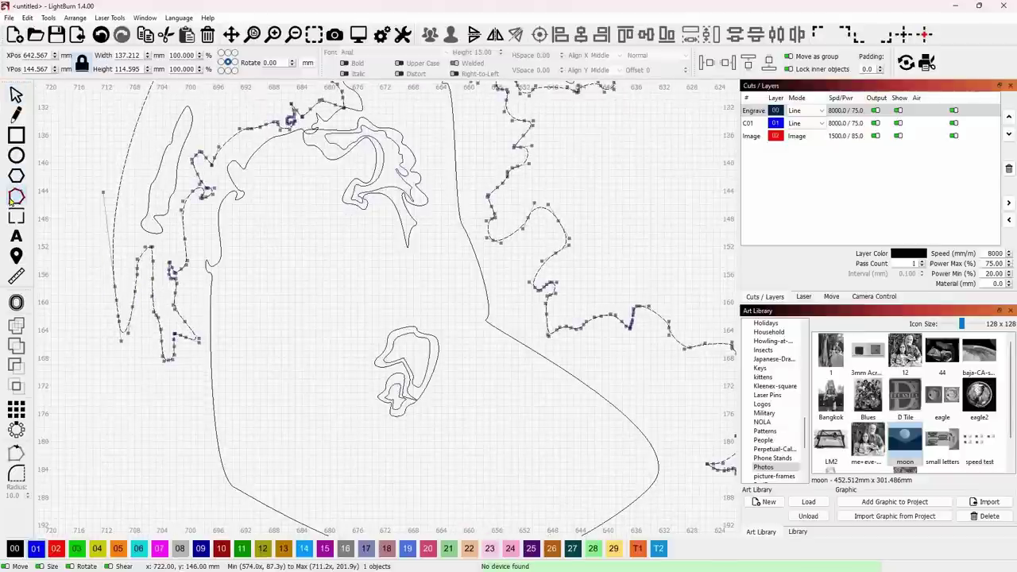
{"action": "scroll", "coordinate": [147, 334], "scroll_direction": "up", "scroll_amount": 3}
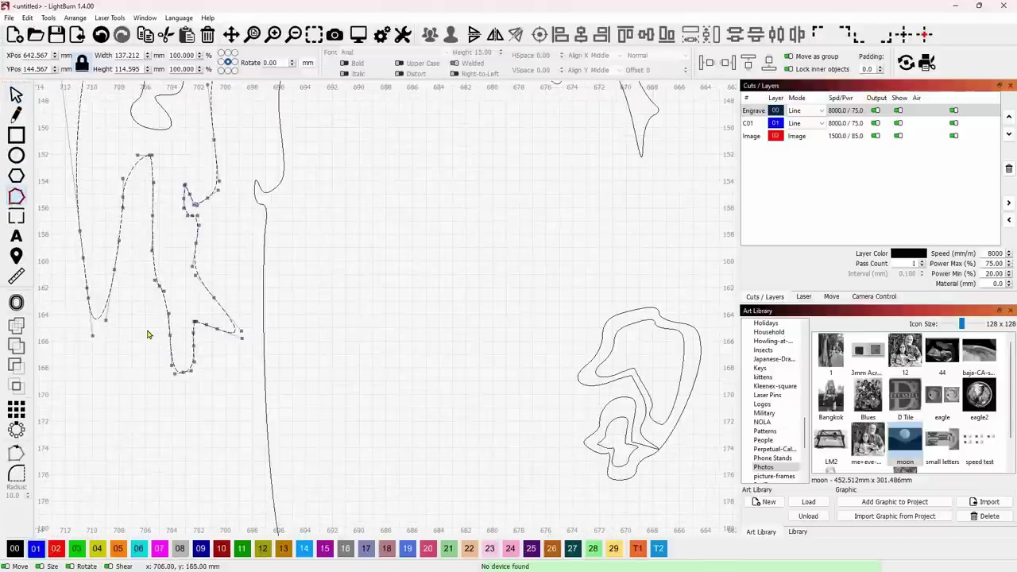
{"action": "scroll", "coordinate": [147, 334], "scroll_direction": "up", "scroll_amount": 1}
{"action": "middle_click_drag", "start_coordinate": [106, 320], "coordinate": [262, 318]}
{"action": "left_click_drag", "start_coordinate": [262, 317], "coordinate": [267, 264]}
{"action": "key", "text": "Escape"}
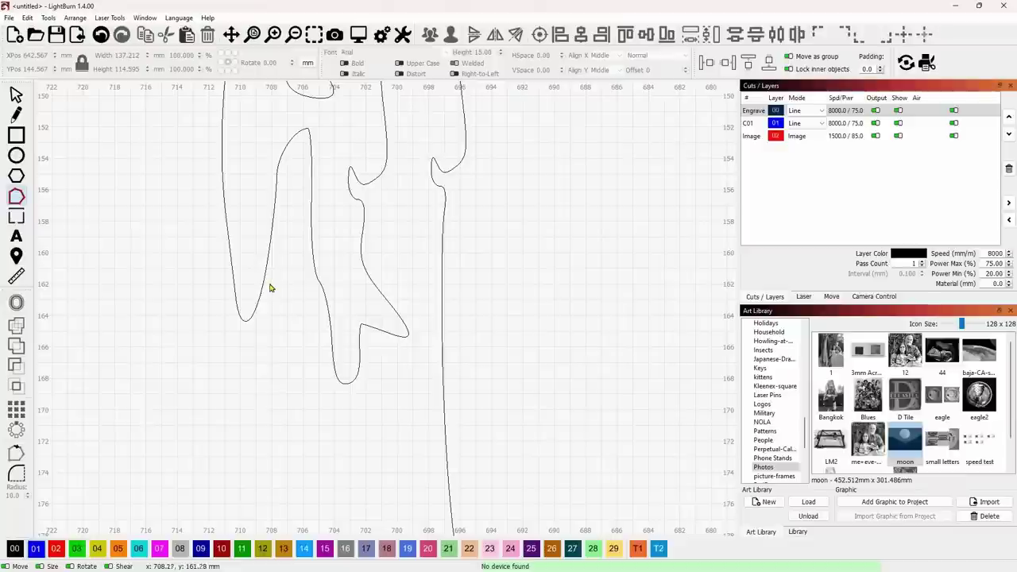
{"action": "left_click", "coordinate": [266, 268]}
{"action": "left_click_drag", "start_coordinate": [266, 264], "coordinate": [262, 312]}
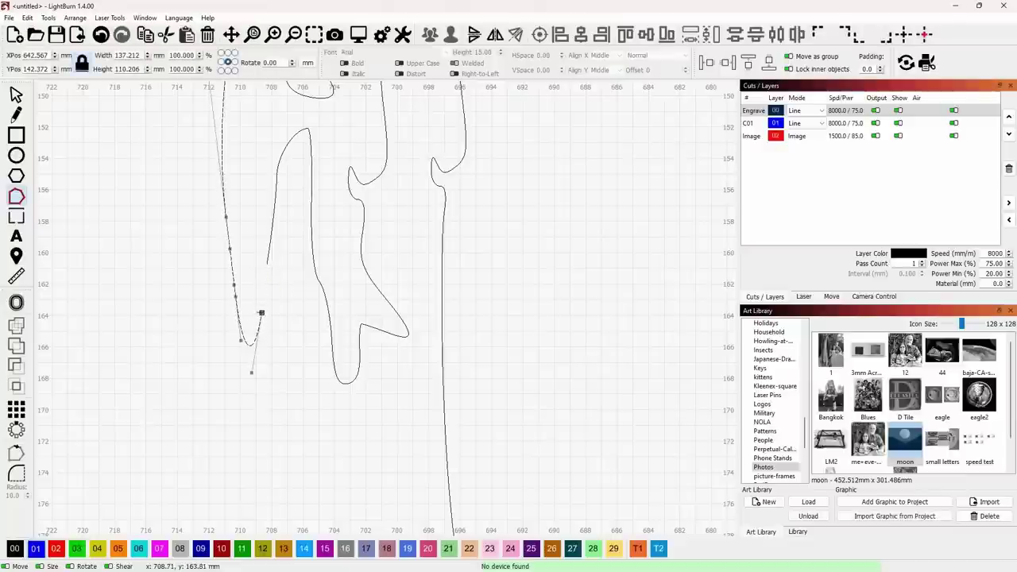
{"action": "left_click", "coordinate": [17, 96]}
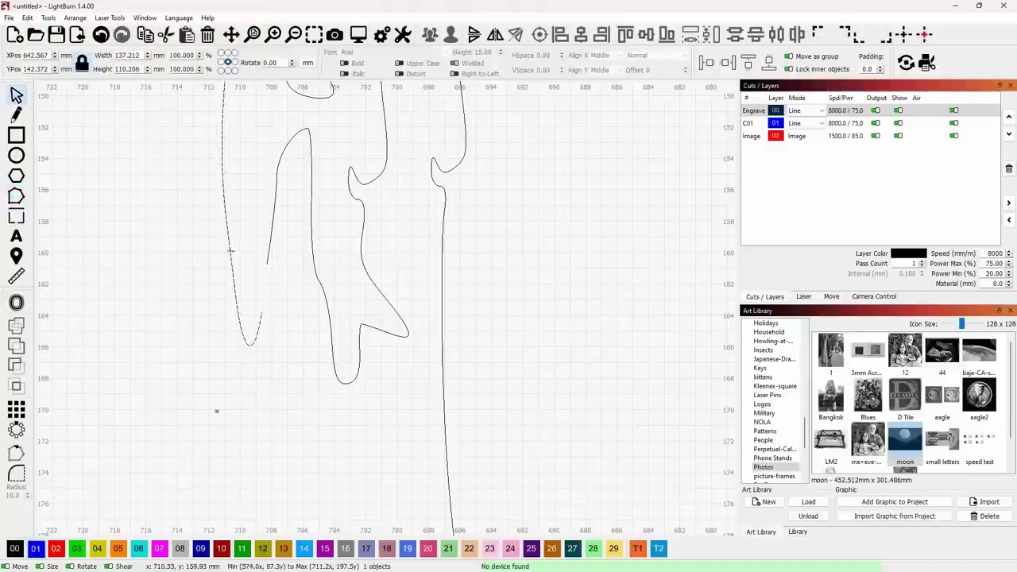
{"action": "scroll", "coordinate": [324, 275], "scroll_direction": "down", "scroll_amount": 6}
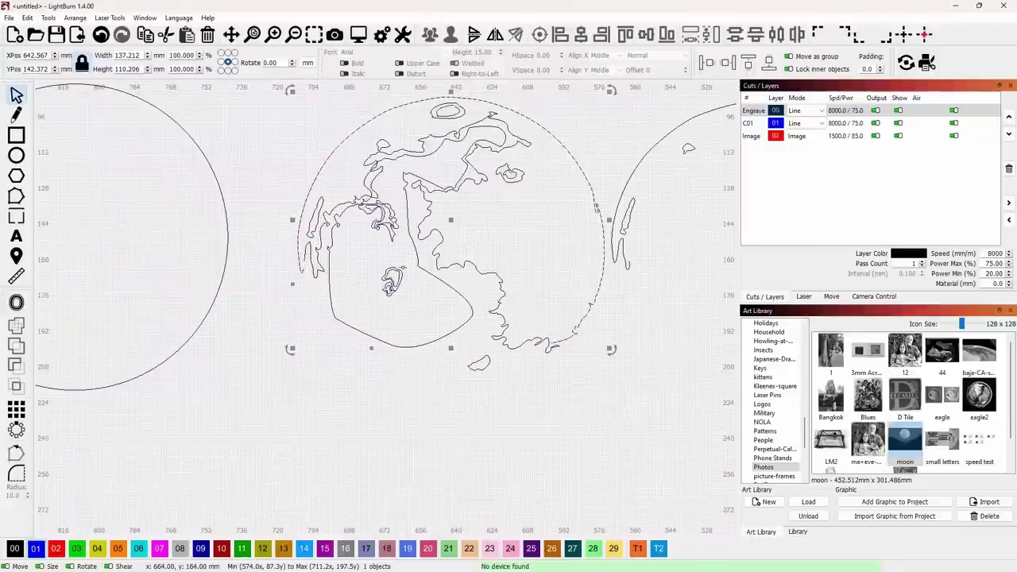
- Group the 14 moon detail pieces into one object
{"action": "left_click", "coordinate": [404, 272]}
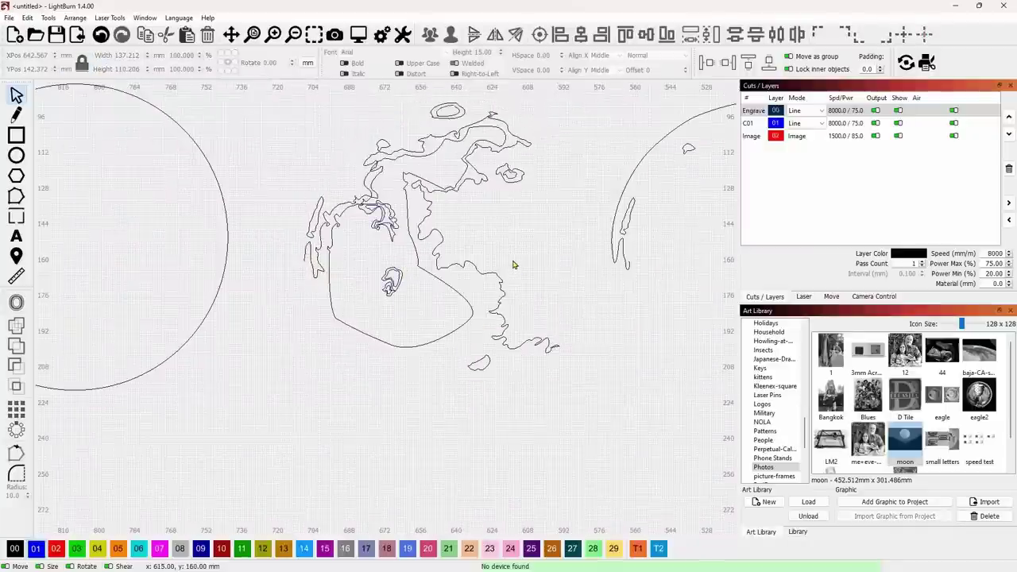
{"action": "middle_click_drag", "start_coordinate": [513, 265], "coordinate": [453, 303]}
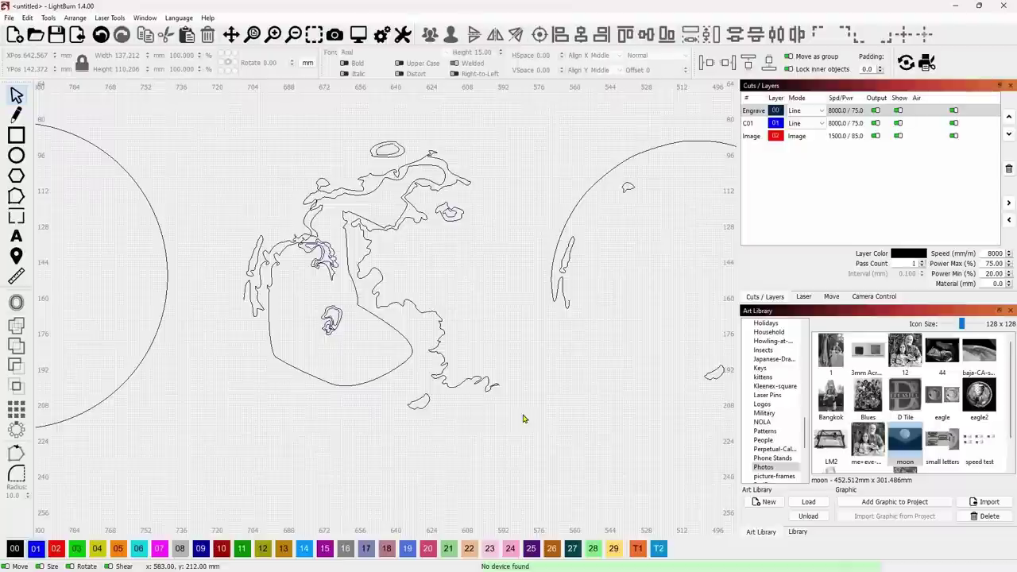
{"action": "mouse_move", "coordinate": [522, 414]}
{"action": "left_mouse_down"}
{"action": "mouse_move", "coordinate": [370, 397]}
{"action": "mouse_move", "coordinate": [237, 232]}
{"action": "mouse_move", "coordinate": [242, 115]}
{"action": "left_mouse_up"}
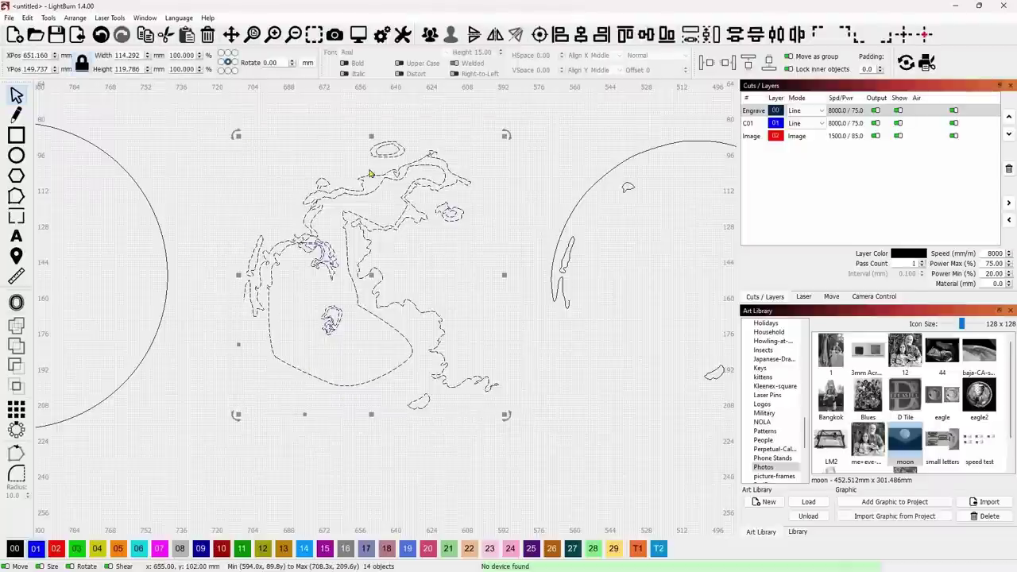
{"action": "left_click", "coordinate": [429, 35]}
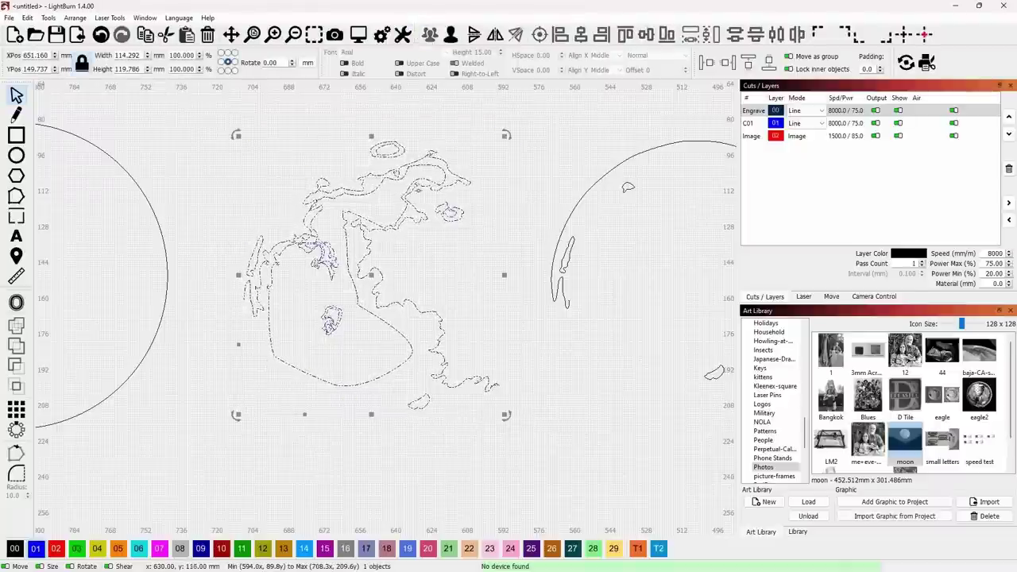
- Align the centers of the moon group and the left circle
{"action": "scroll", "coordinate": [380, 247], "scroll_direction": "down", "scroll_amount": 3}
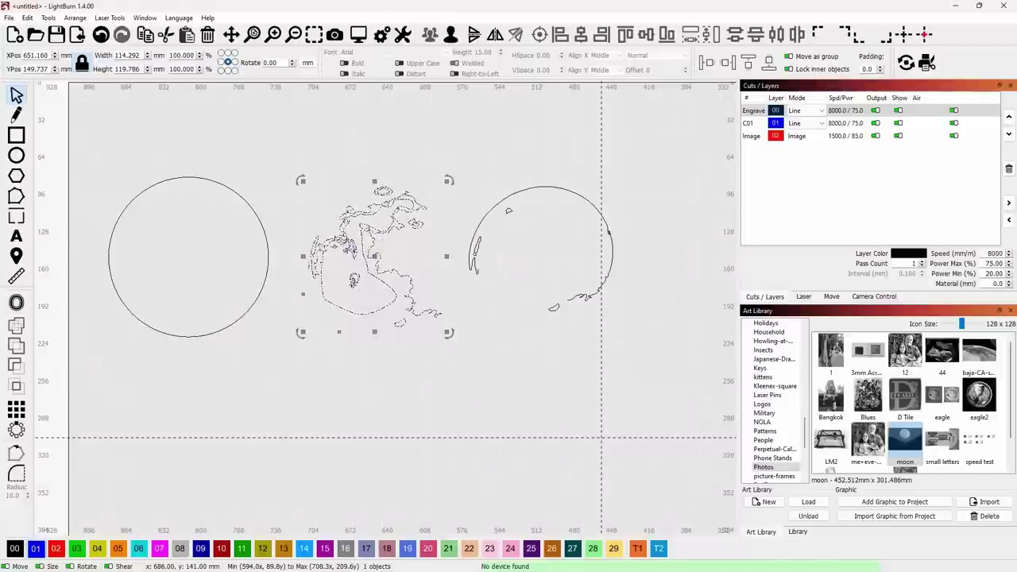
{"action": "left_click", "coordinate": [258, 220]}
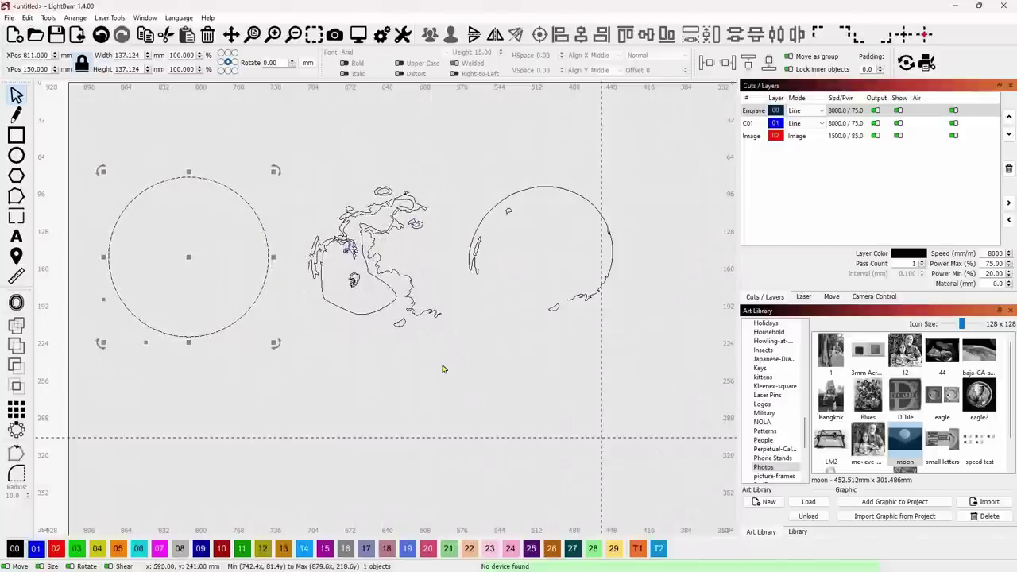
{"action": "mouse_move", "coordinate": [429, 364]}
{"action": "left_mouse_down", "text": "shift"}
{"action": "mouse_move", "coordinate": [375, 321]}
{"action": "mouse_move", "coordinate": [374, 334]}
{"action": "left_mouse_up", "text": "shift"}
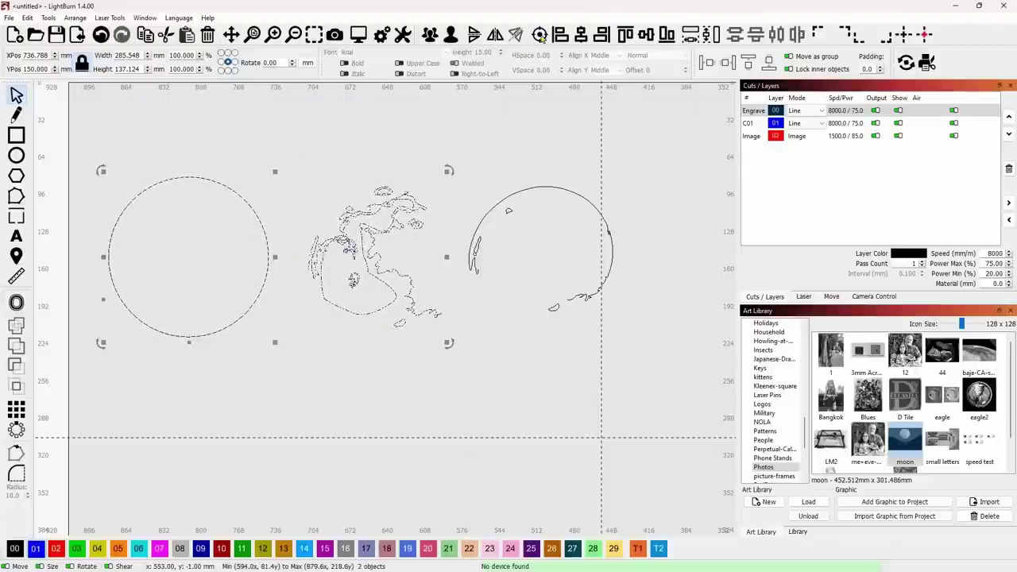
{"action": "left_click", "coordinate": [539, 34]}
{"action": "scroll", "coordinate": [401, 243], "scroll_direction": "up", "scroll_amount": 2}
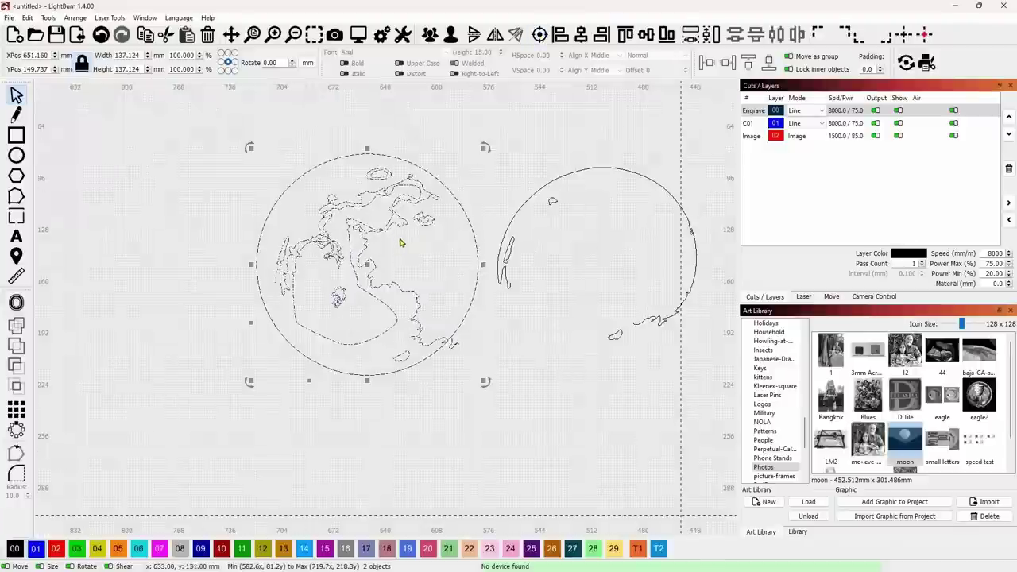
{"action": "left_click", "coordinate": [558, 386]}
- Nudge the 137.124 mm circle down to X 642.896, Y 156.389 mm around the moon
{"action": "scroll", "coordinate": [409, 350], "scroll_direction": "up", "scroll_amount": 2}
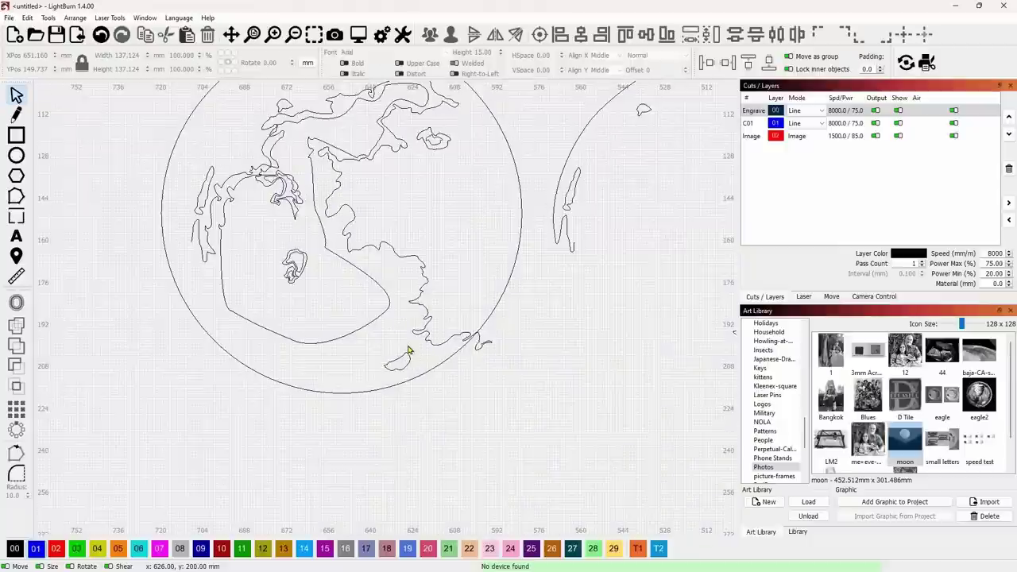
{"action": "scroll", "coordinate": [408, 347], "scroll_direction": "up", "scroll_amount": 3}
{"action": "left_click", "coordinate": [484, 459]}
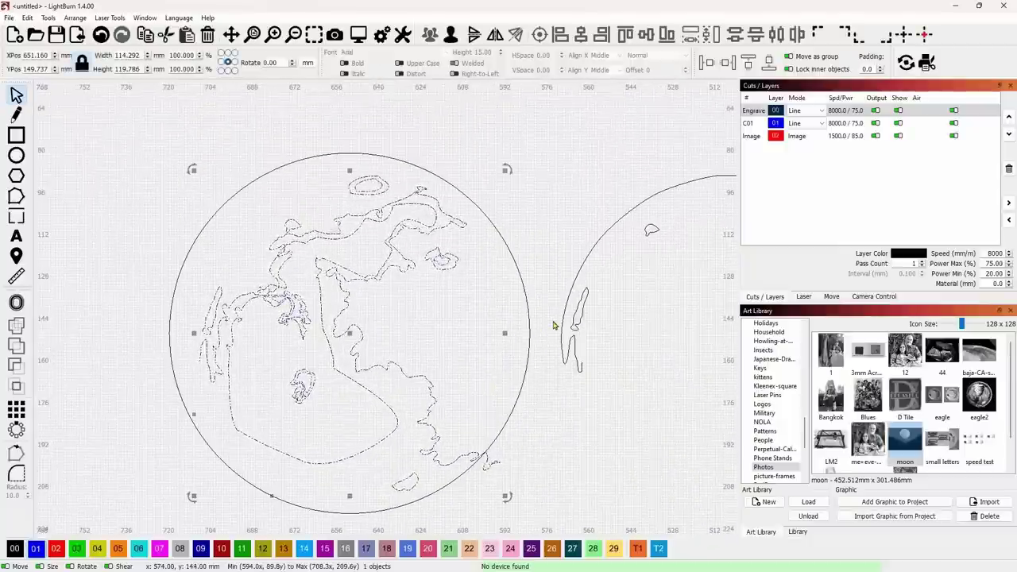
{"action": "scroll", "coordinate": [552, 274], "scroll_direction": "down", "scroll_amount": 1}
{"action": "left_click_drag", "start_coordinate": [543, 361], "coordinate": [484, 324]}
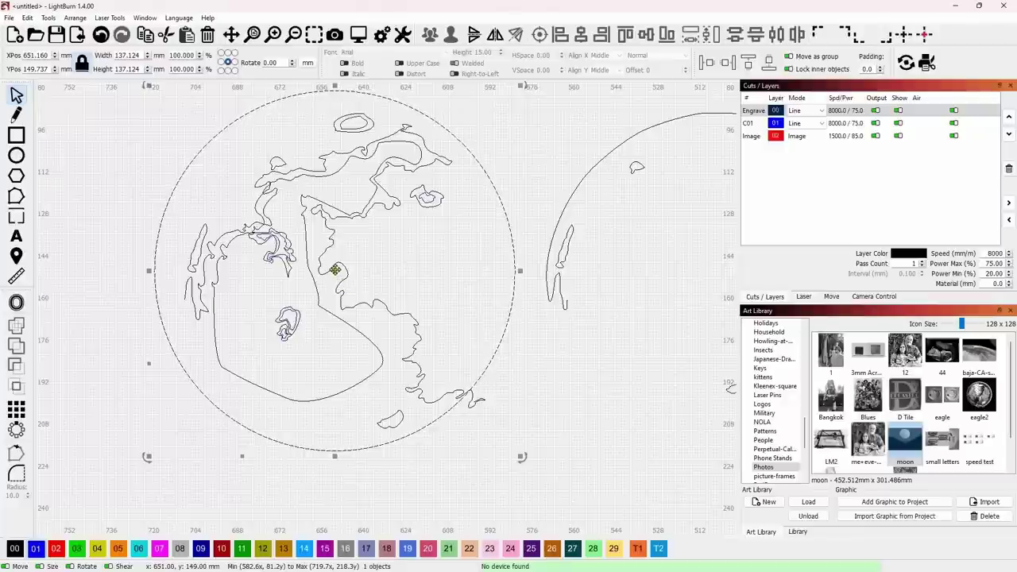
{"action": "left_click_drag", "start_coordinate": [335, 269], "coordinate": [356, 287]}
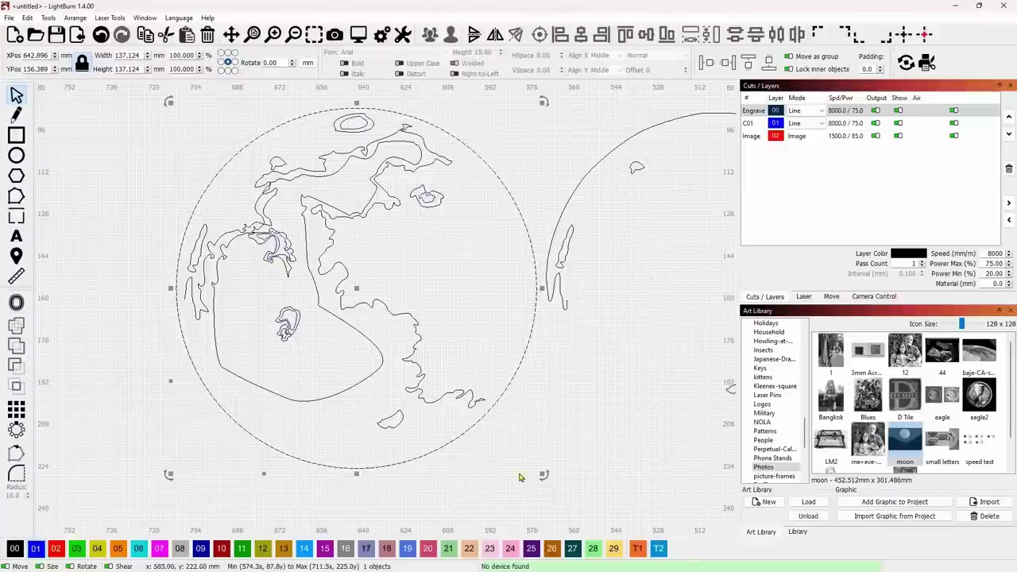
- Move the small crater near the moon's bottom onto layer 01
{"action": "left_click", "coordinate": [627, 453]}
{"action": "left_click", "coordinate": [390, 427]}
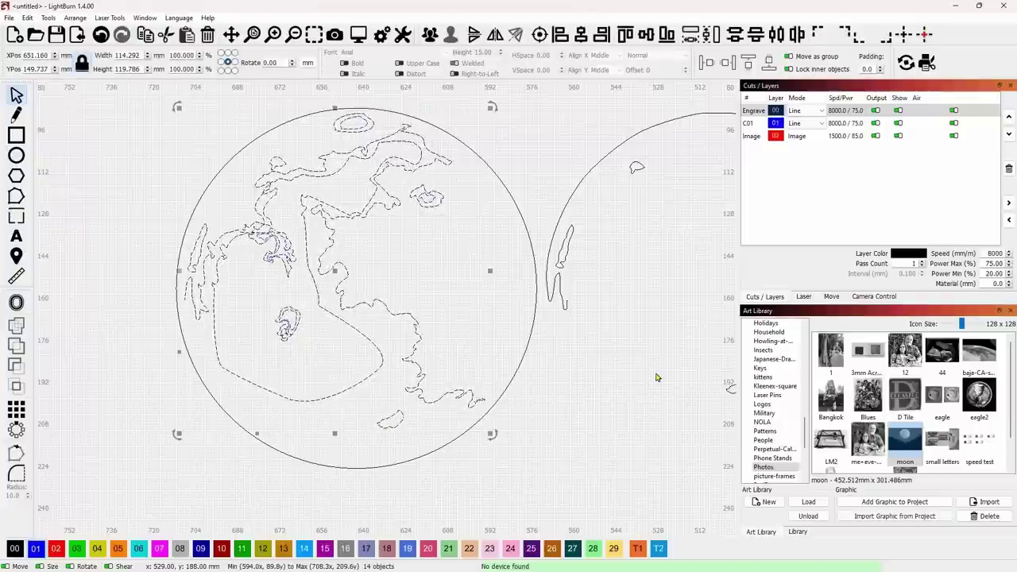
{"action": "left_click", "coordinate": [418, 429]}
{"action": "left_click", "coordinate": [390, 420]}
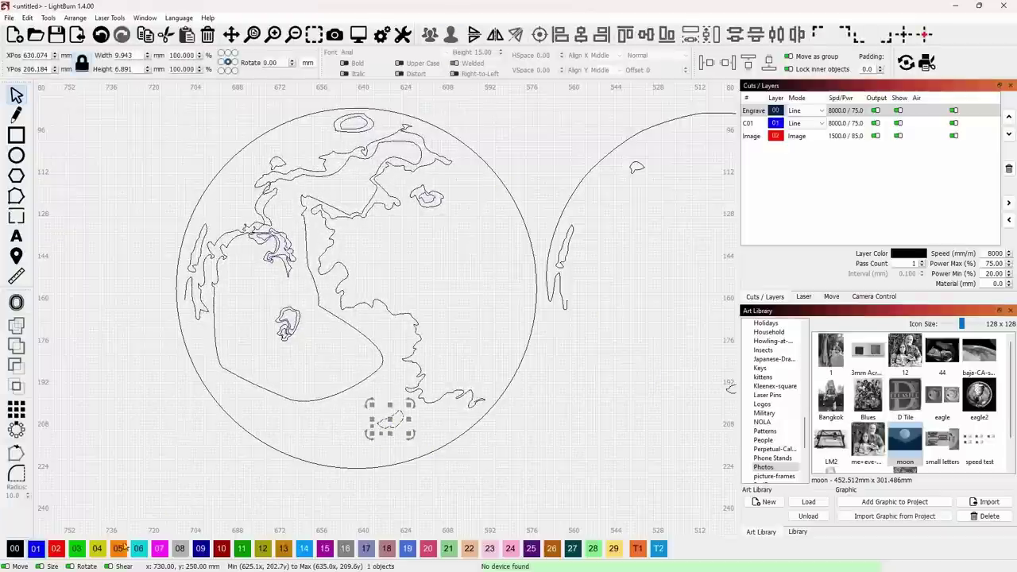
{"action": "left_click", "coordinate": [34, 552]}
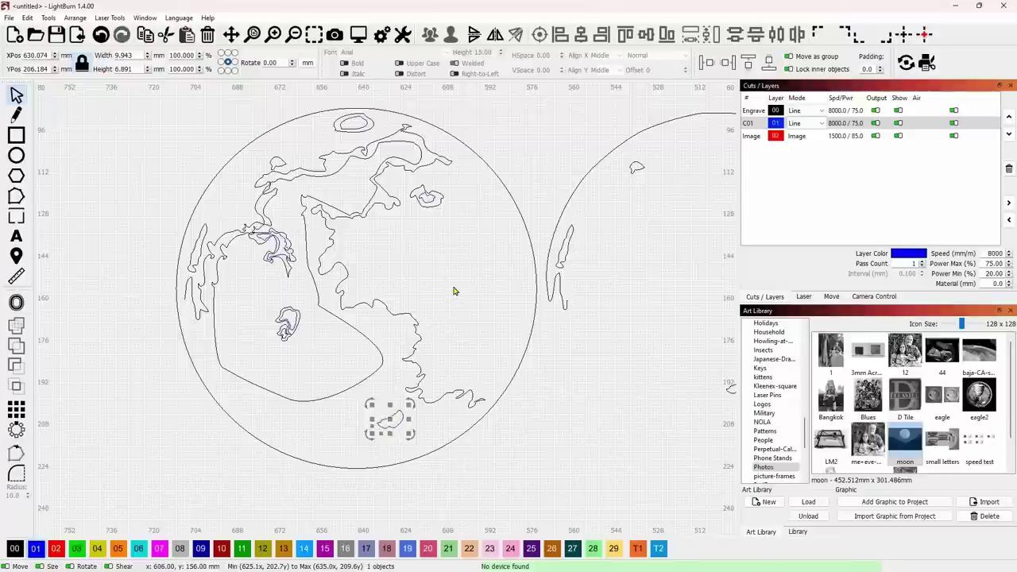
- Scale the crater to 17.505 × 12.135 mm by its corner handle
{"action": "left_click_drag", "start_coordinate": [410, 403], "coordinate": [386, 419]}
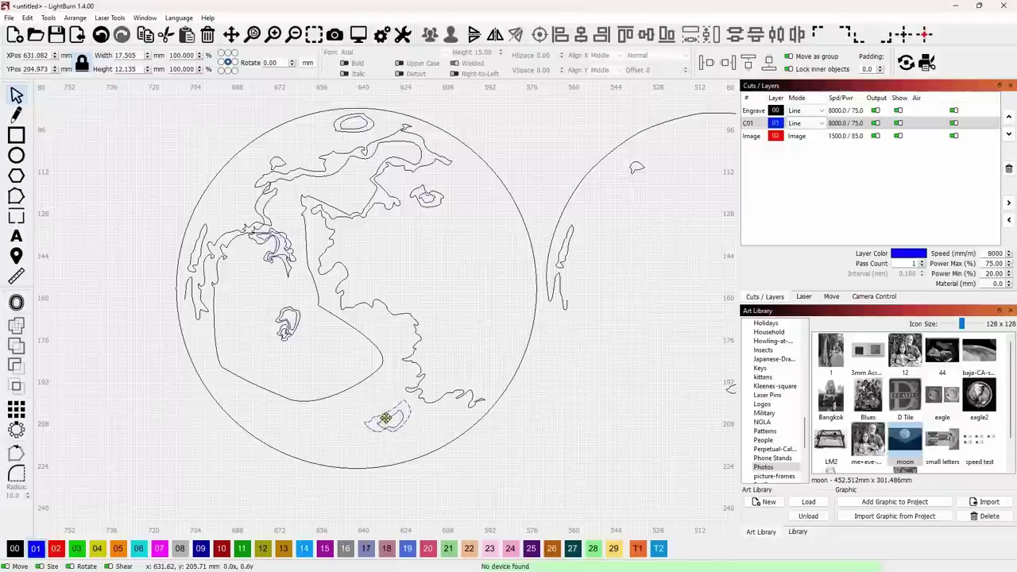
{"action": "scroll", "coordinate": [364, 486], "scroll_direction": "up", "scroll_amount": 3}
{"action": "scroll", "coordinate": [373, 405], "scroll_direction": "down", "scroll_amount": 3}
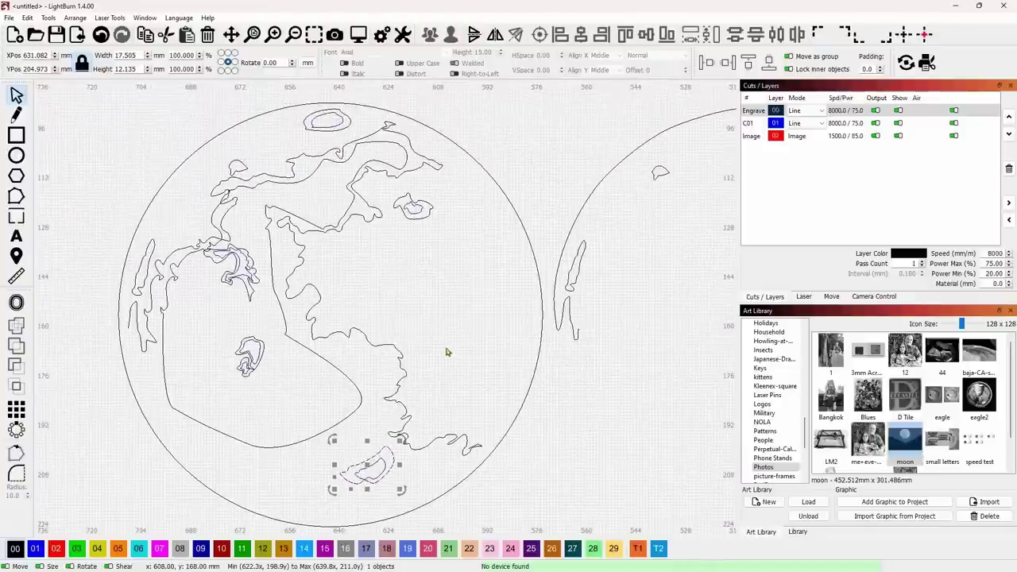
{"action": "middle_click_drag", "start_coordinate": [477, 335], "coordinate": [463, 314]}
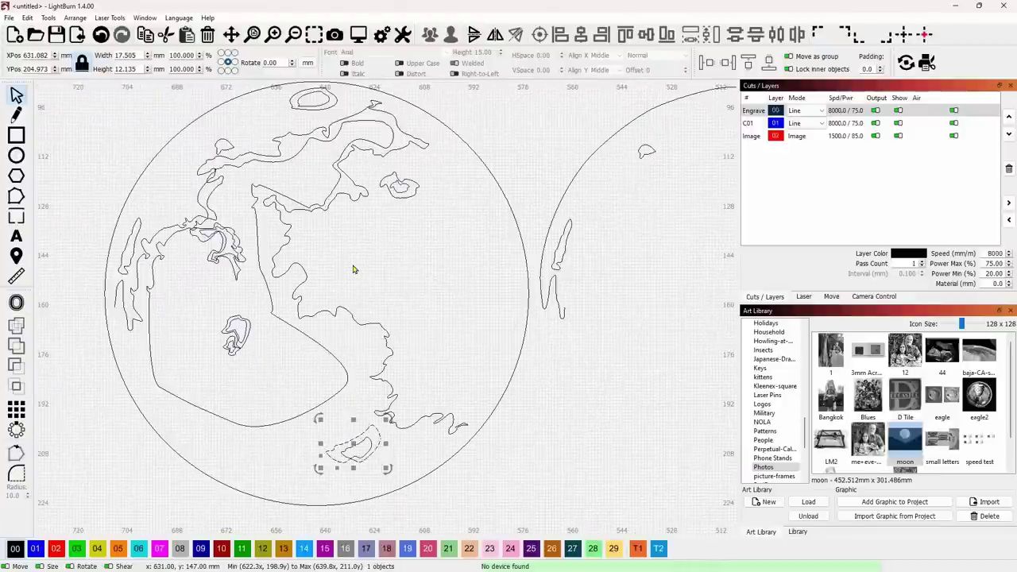
{"action": "middle_click_drag", "start_coordinate": [352, 267], "coordinate": [432, 300]}
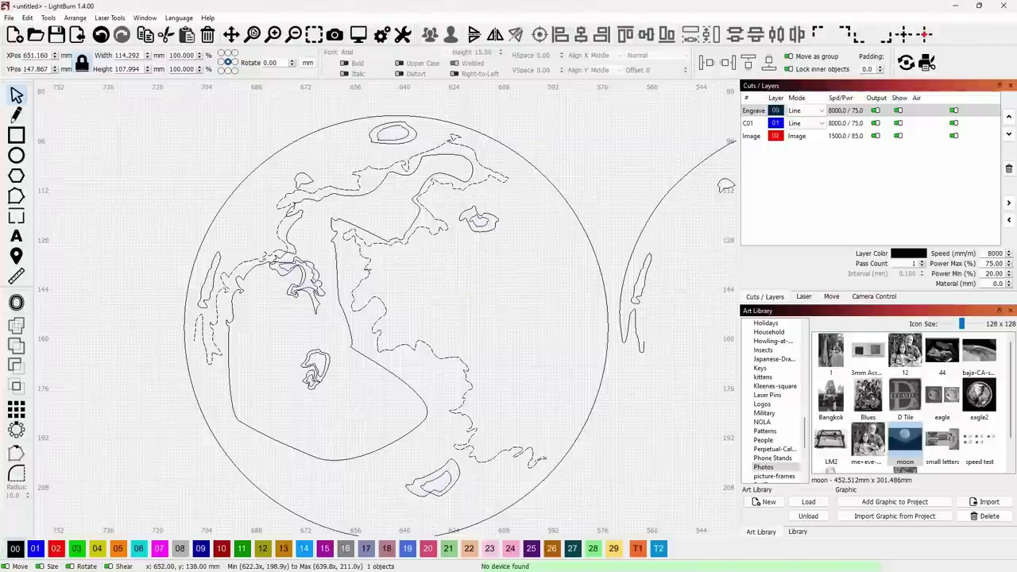
{"action": "left_click", "coordinate": [367, 271]}
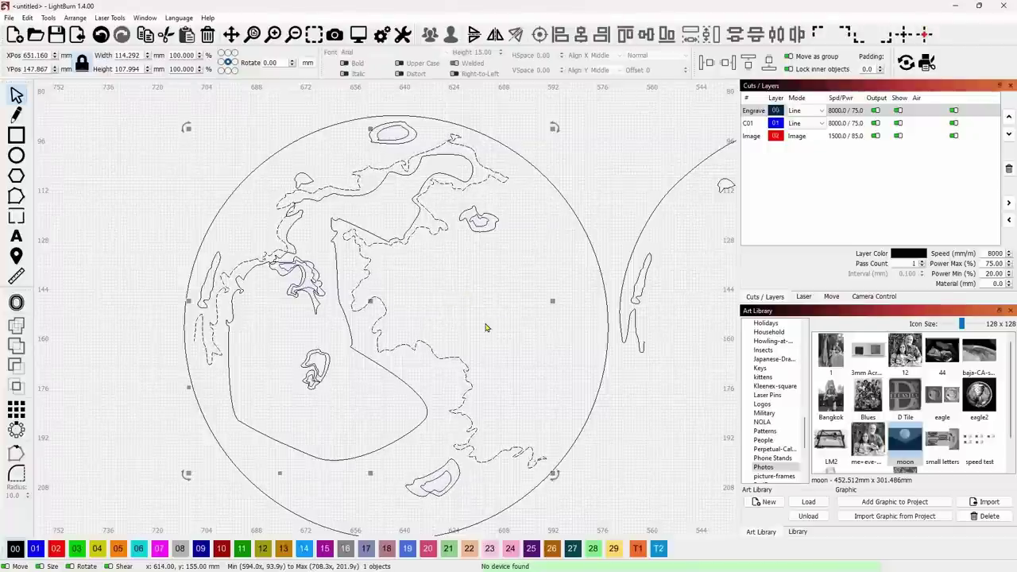
- Enter Edit Nodes on the coastline path and move its end node
{"action": "scroll", "coordinate": [470, 342], "scroll_direction": "down", "scroll_amount": 3}
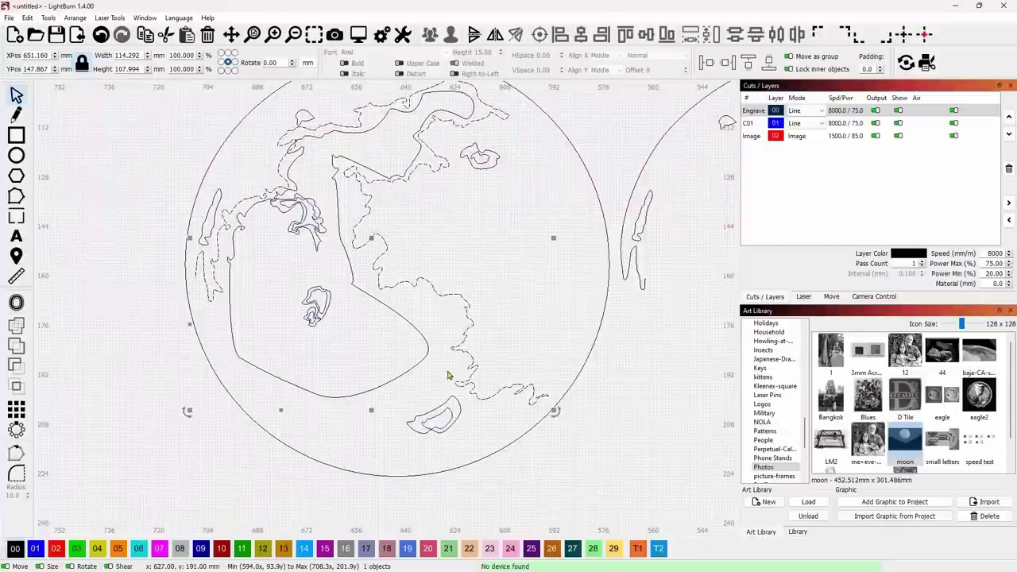
{"action": "left_click", "coordinate": [16, 196]}
{"action": "scroll", "coordinate": [515, 439], "scroll_direction": "up", "scroll_amount": 2}
{"action": "scroll", "coordinate": [515, 439], "scroll_direction": "up", "scroll_amount": 10}
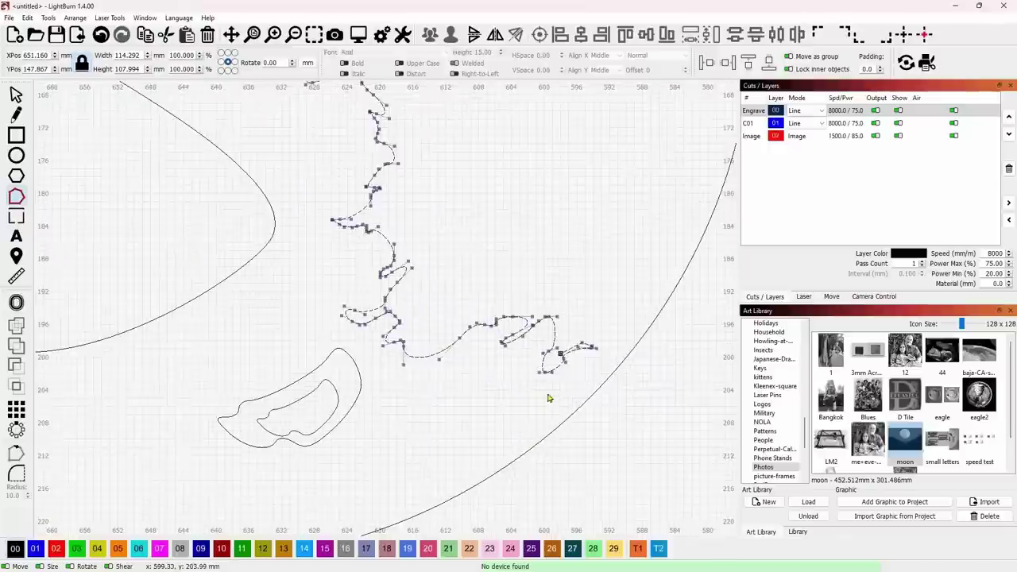
{"action": "scroll", "coordinate": [586, 364], "scroll_direction": "up", "scroll_amount": 2}
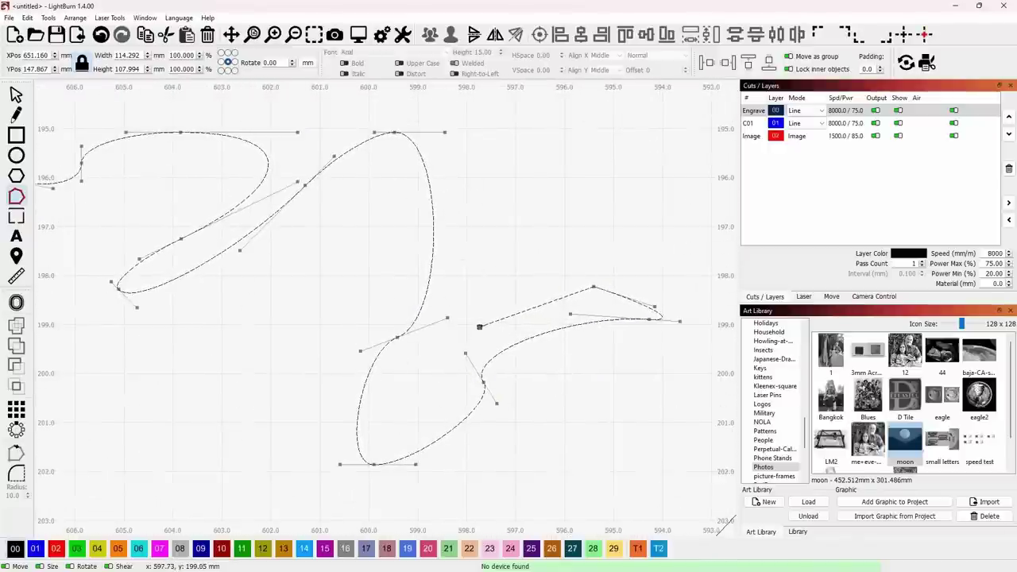
{"action": "left_click_drag", "start_coordinate": [518, 293], "coordinate": [653, 251]}
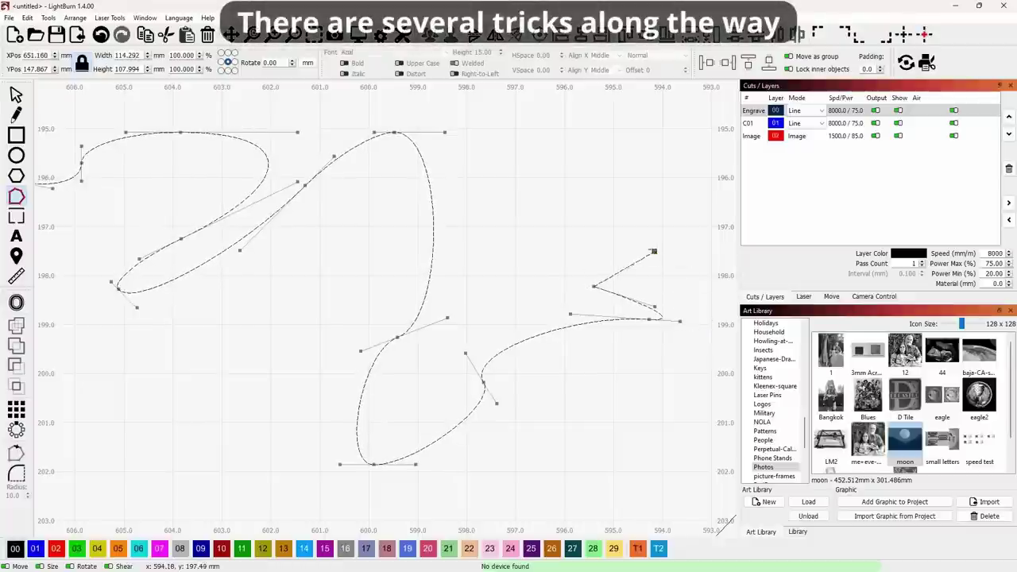
- Delete the lower loop and tail nodes, then pull the end into a straight downward stroke
{"action": "left_click_drag", "start_coordinate": [273, 383], "coordinate": [628, 495]}
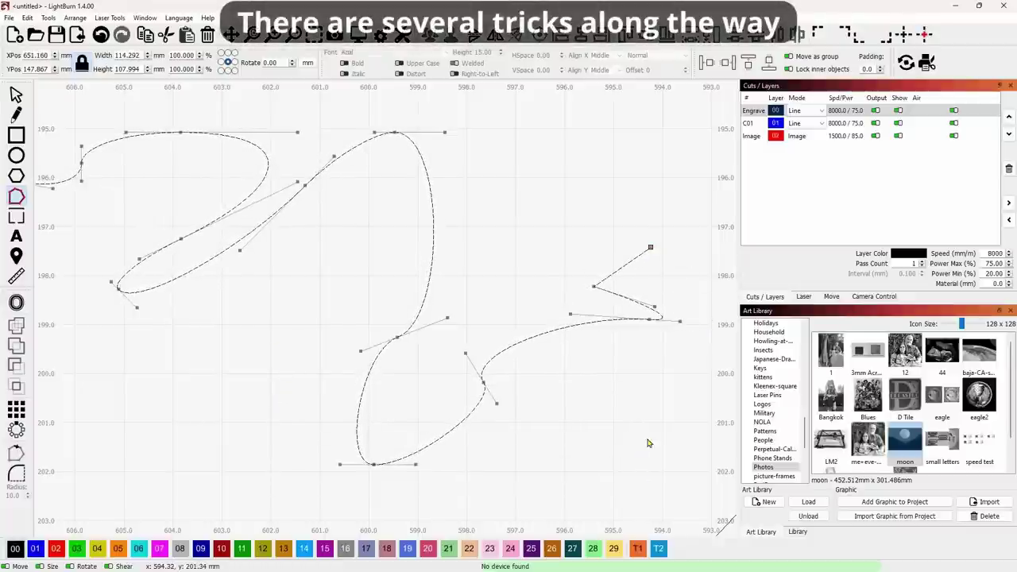
{"action": "key", "text": "Delete"}
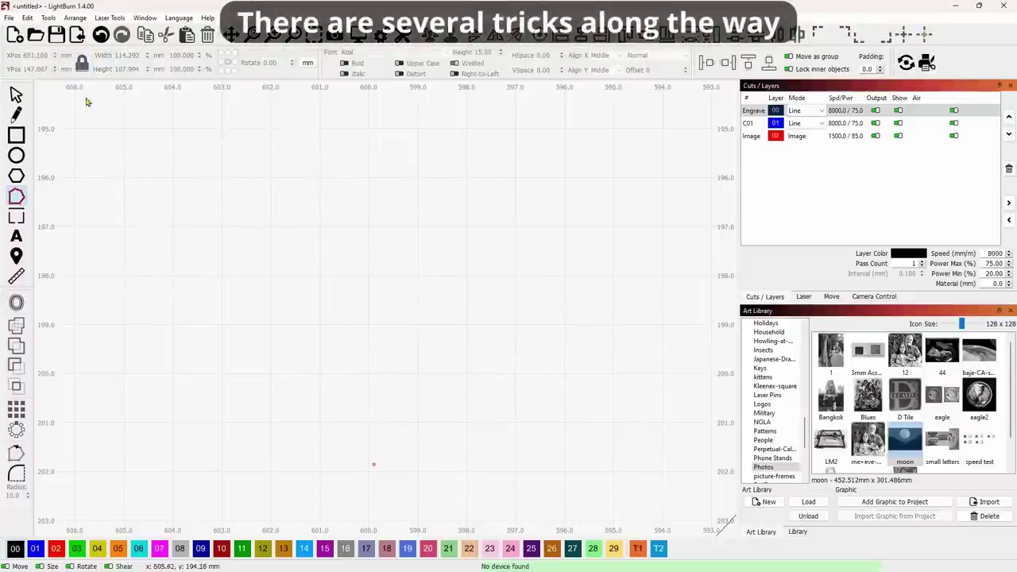
{"action": "left_click", "coordinate": [101, 34]}
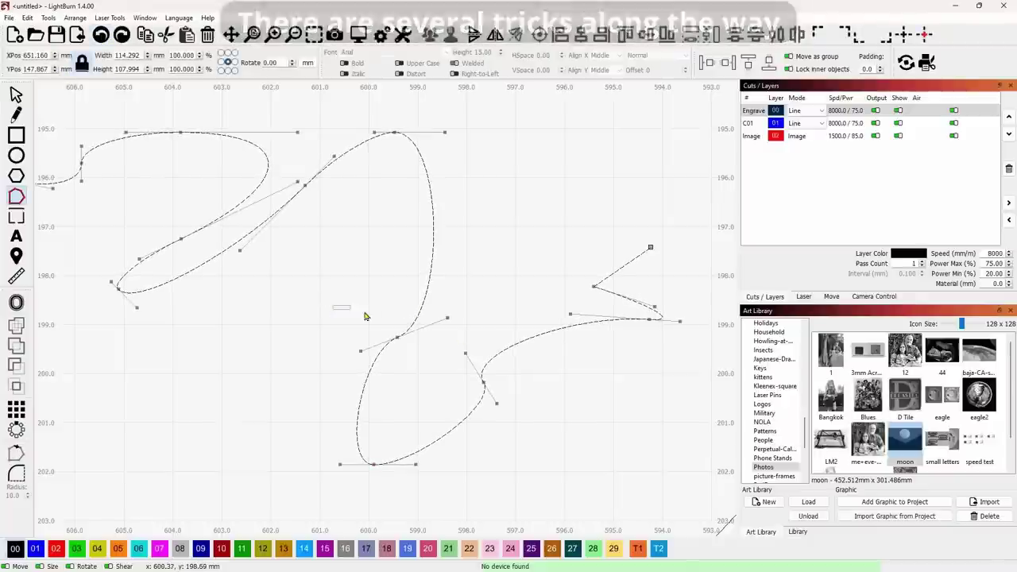
{"action": "left_click_drag", "start_coordinate": [333, 306], "coordinate": [566, 495]}
{"action": "key", "text": "Delete"}
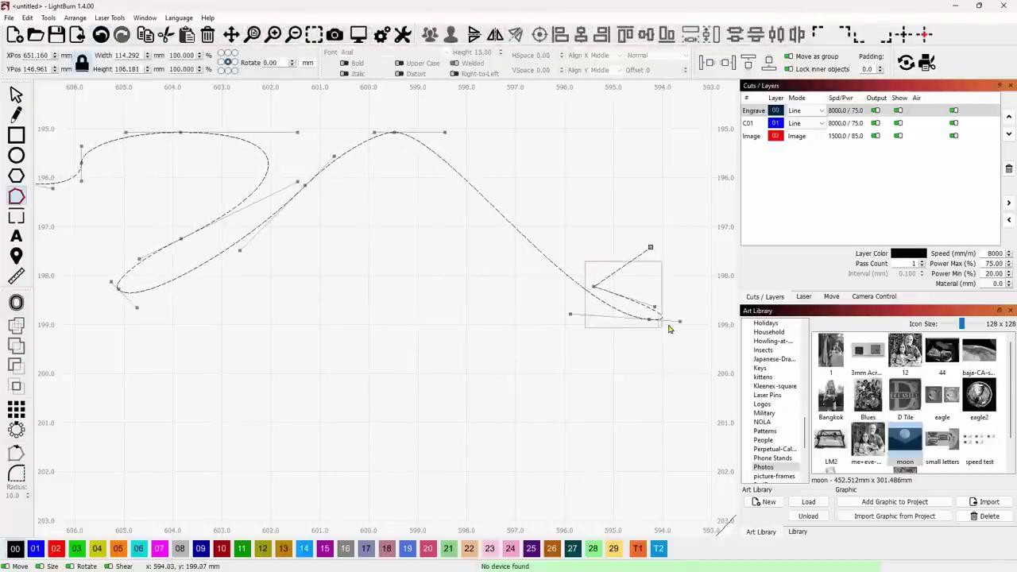
{"action": "left_click_drag", "start_coordinate": [690, 318], "coordinate": [697, 321]}
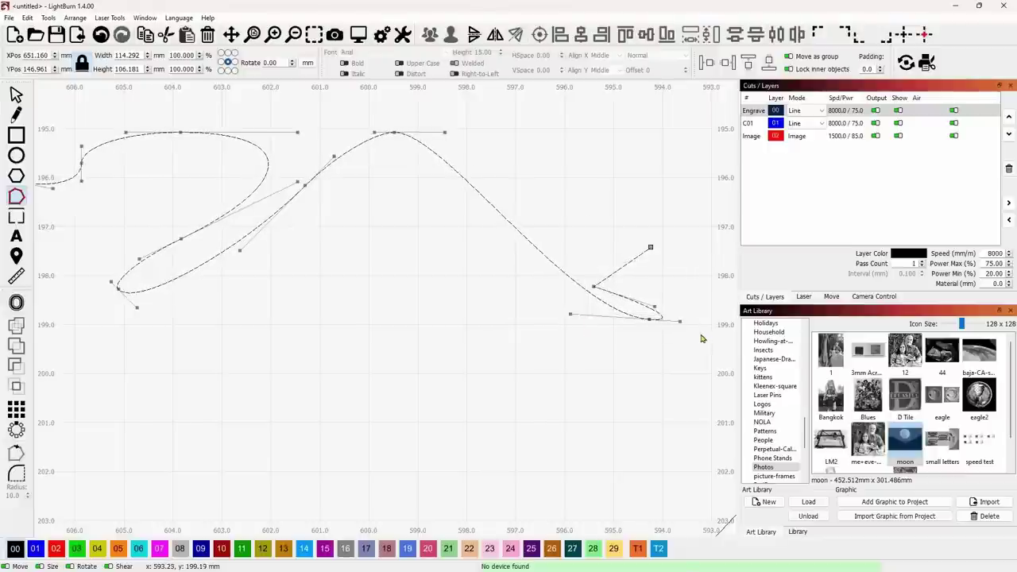
{"action": "key", "text": "Delete"}
{"action": "mouse_move", "coordinate": [650, 246]}
{"action": "left_mouse_down"}
{"action": "mouse_move", "coordinate": [604, 356]}
{"action": "mouse_move", "coordinate": [463, 460]}
{"action": "mouse_move", "coordinate": [388, 465]}
{"action": "left_mouse_up"}
{"action": "scroll", "coordinate": [239, 367], "scroll_direction": "down", "scroll_amount": 3}
- Extend the coastline end down-left past the crater to near the disk edge, making it 108.829 × 125.961 mm
{"action": "scroll", "coordinate": [229, 364], "scroll_direction": "down", "scroll_amount": 3}
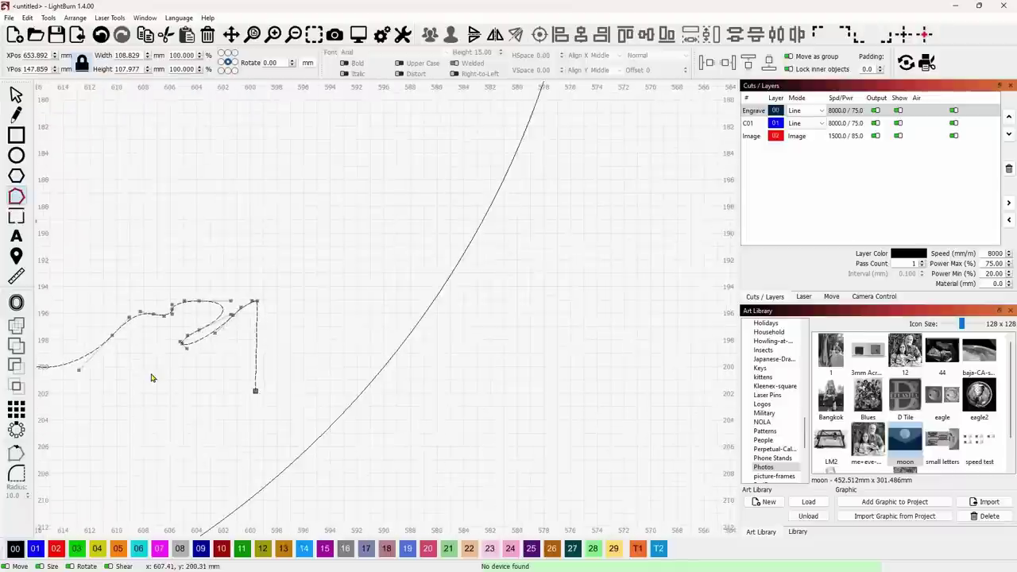
{"action": "middle_click_drag", "start_coordinate": [200, 386], "coordinate": [517, 332]}
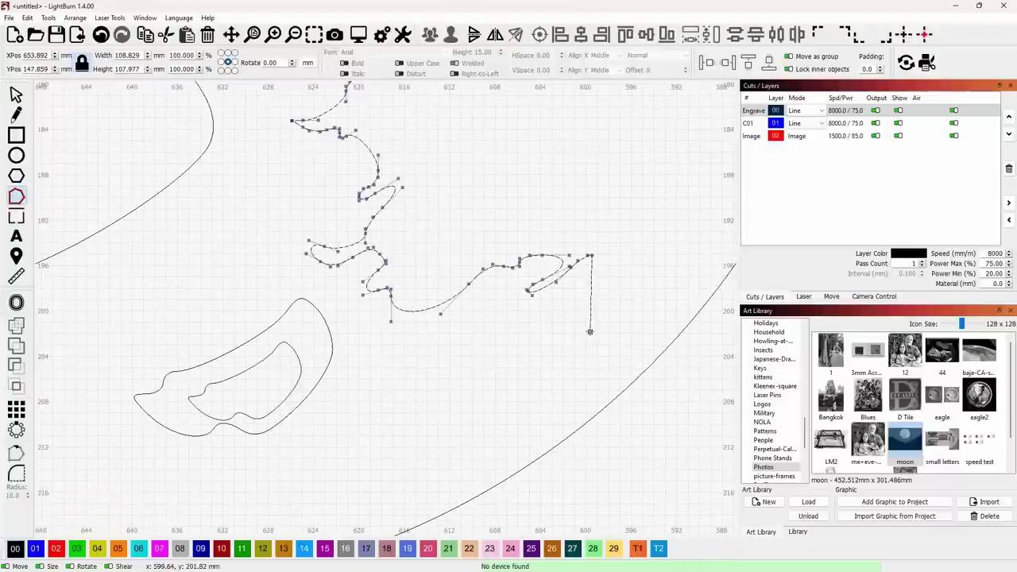
{"action": "left_click_drag", "start_coordinate": [590, 331], "coordinate": [450, 446]}
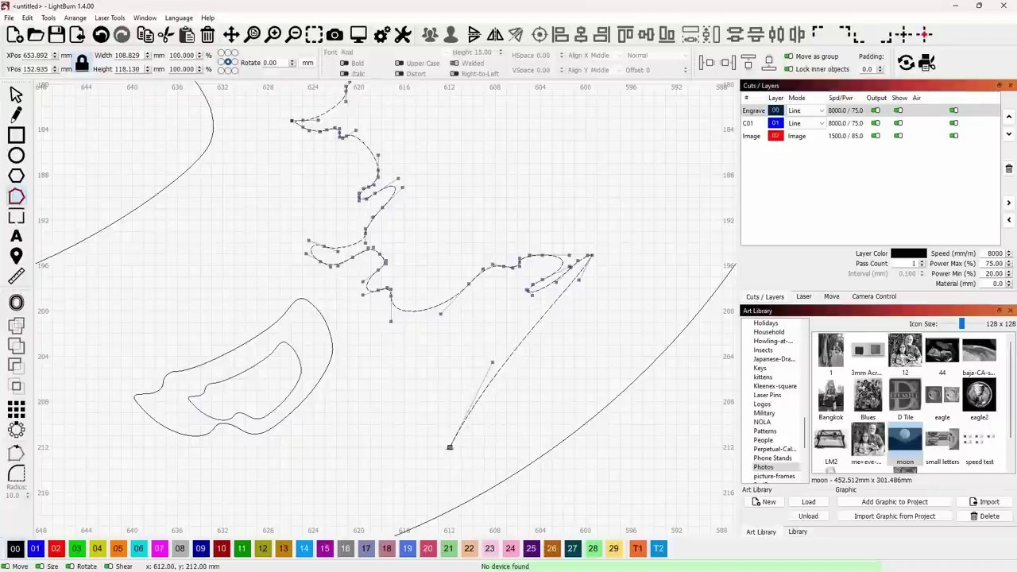
{"action": "left_click_drag", "start_coordinate": [491, 363], "coordinate": [540, 409]}
{"action": "middle_click_drag", "start_coordinate": [388, 400], "coordinate": [545, 370]}
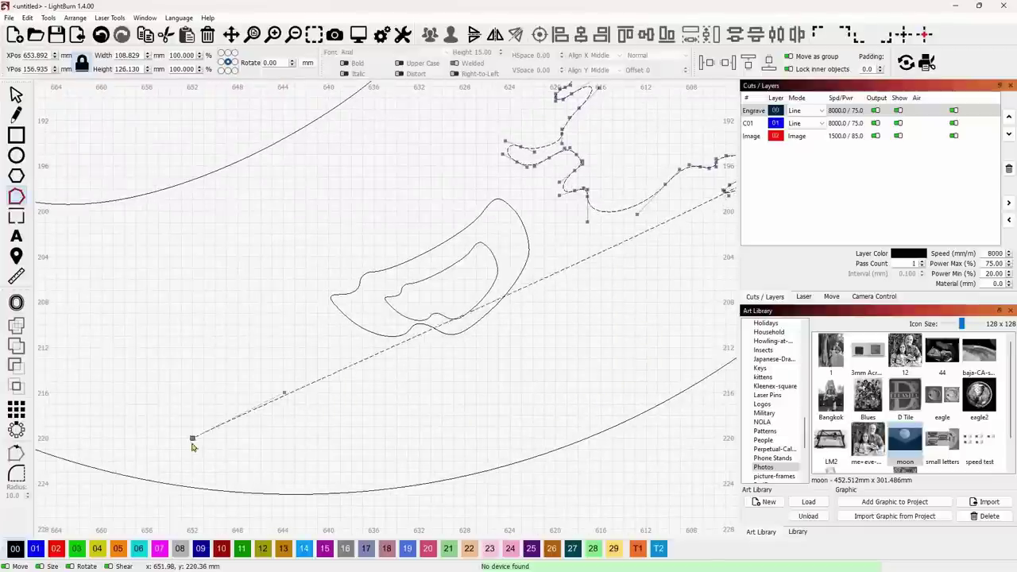
{"action": "left_click", "coordinate": [139, 435]}
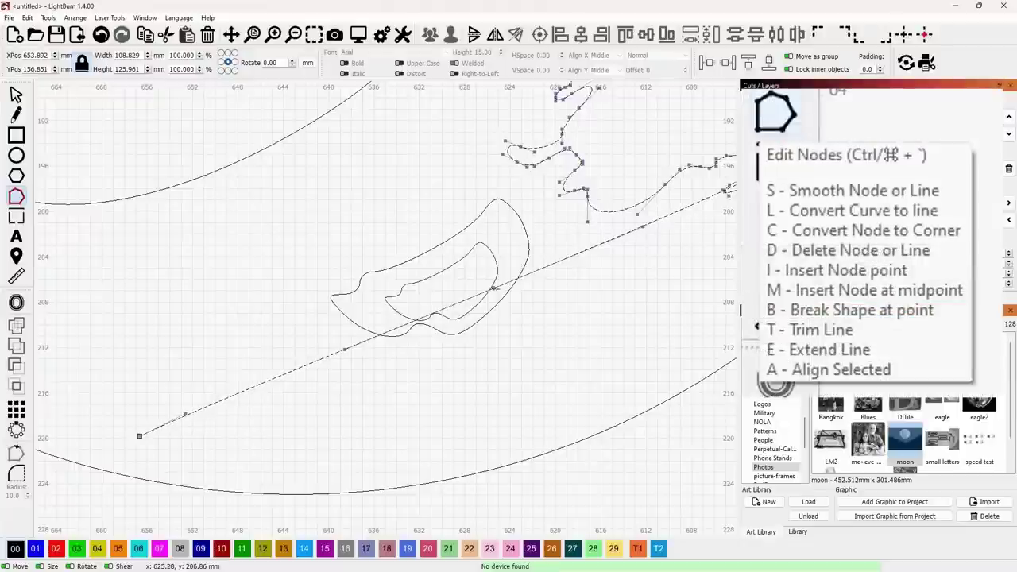
- Draw a new curve along the moon's lower-left rim and adjust its bend
{"action": "left_click_drag", "start_coordinate": [514, 387], "coordinate": [517, 424]}
{"action": "middle_click_drag", "start_coordinate": [295, 379], "coordinate": [308, 380]}
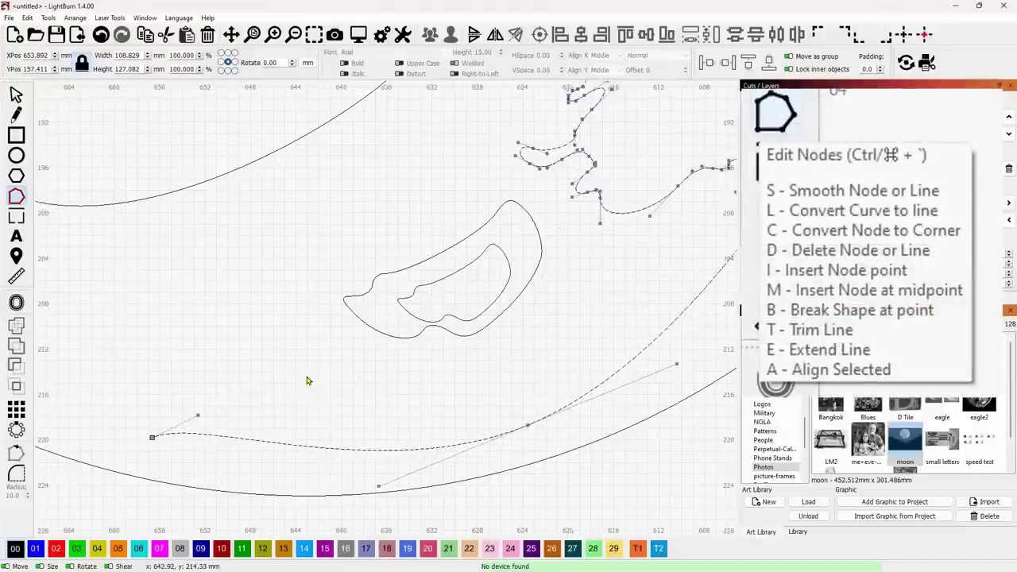
{"action": "scroll", "coordinate": [308, 381], "scroll_direction": "down", "scroll_amount": 4}
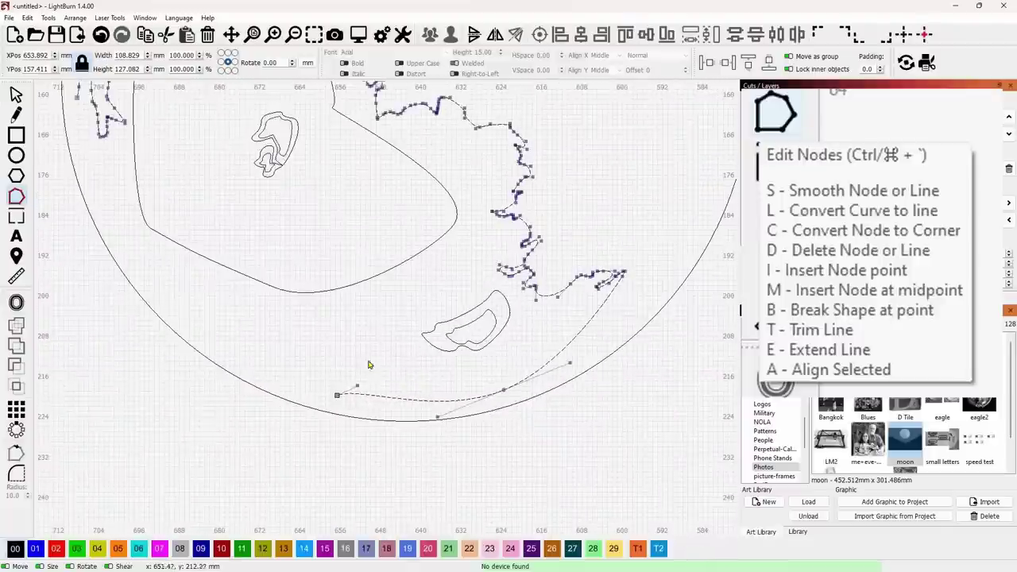
{"action": "middle_click_drag", "start_coordinate": [368, 364], "coordinate": [472, 407]}
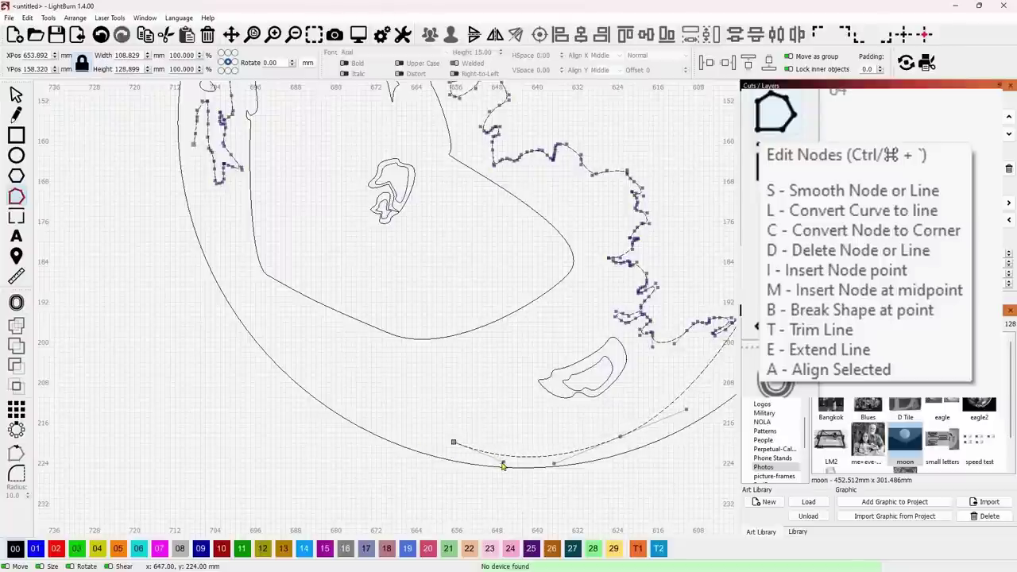
{"action": "left_click_drag", "start_coordinate": [453, 442], "coordinate": [251, 313]}
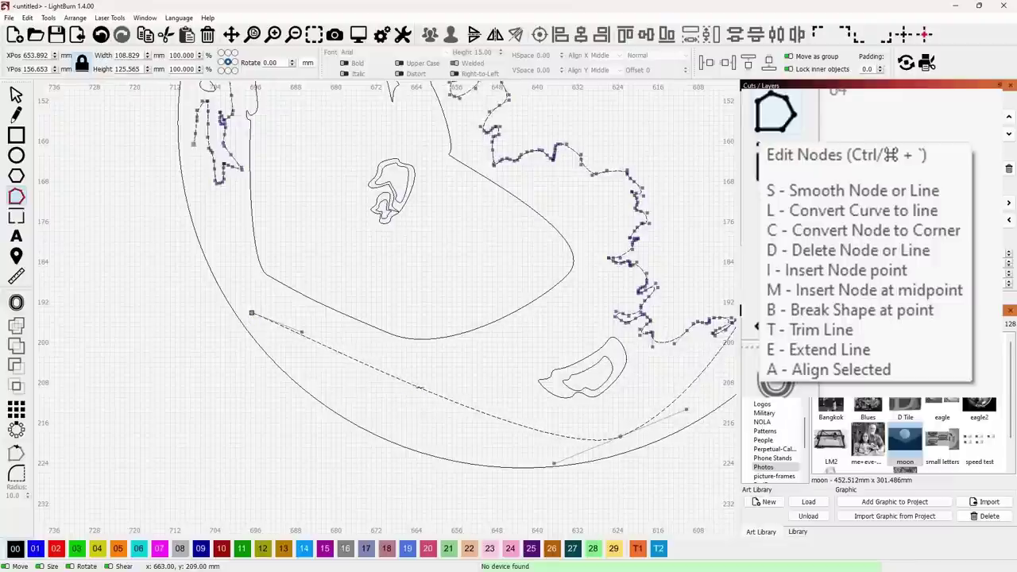
{"action": "left_click_drag", "start_coordinate": [419, 386], "coordinate": [409, 429]}
{"action": "left_click_drag", "start_coordinate": [277, 322], "coordinate": [272, 348]}
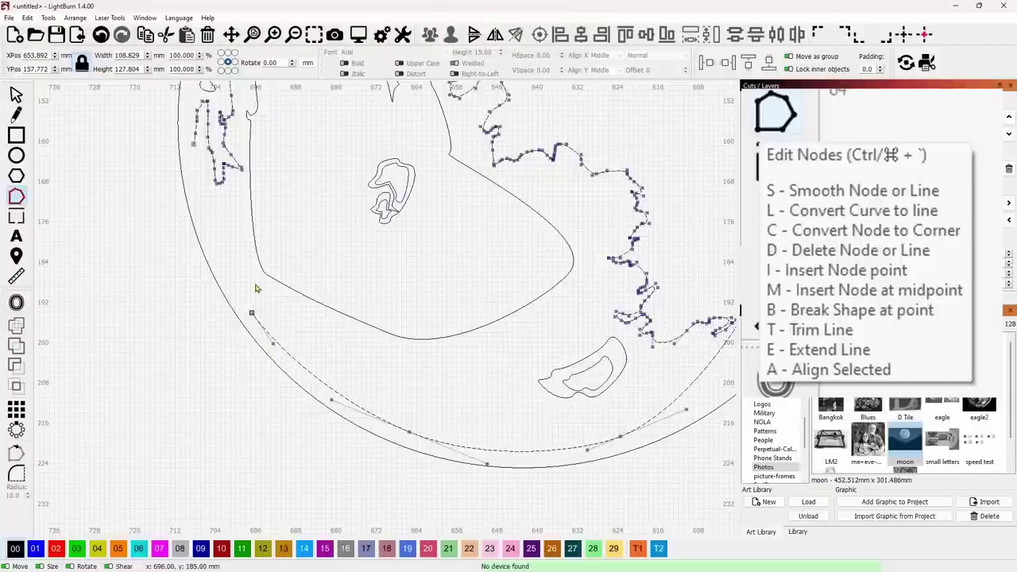
- Delete the wiggly left-side nodes, leaving the path 105.597 × 127.804 mm
{"action": "middle_click_drag", "start_coordinate": [163, 220], "coordinate": [243, 354]}
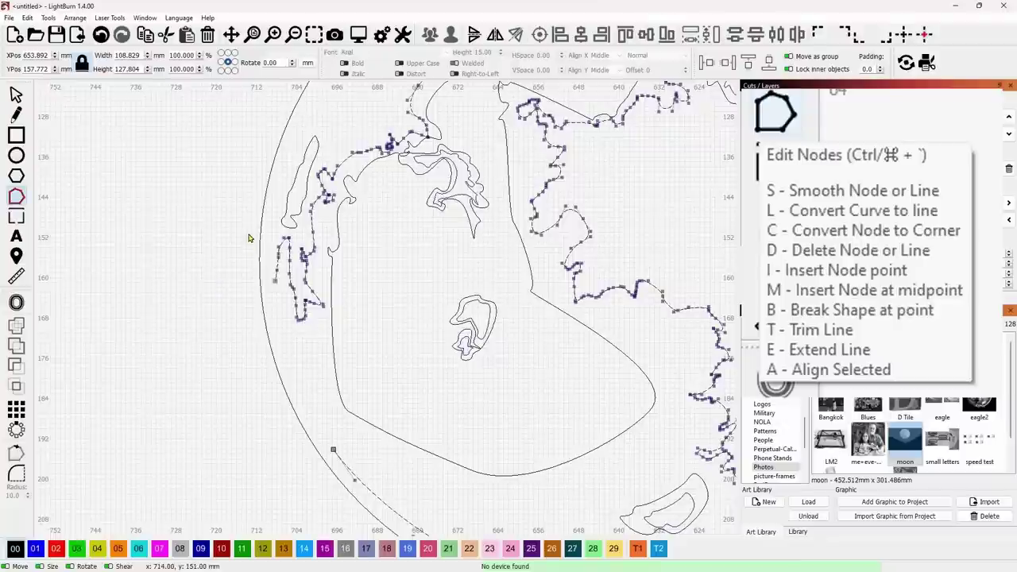
{"action": "left_click_drag", "start_coordinate": [254, 238], "coordinate": [321, 327]}
{"action": "key", "text": "Delete"}
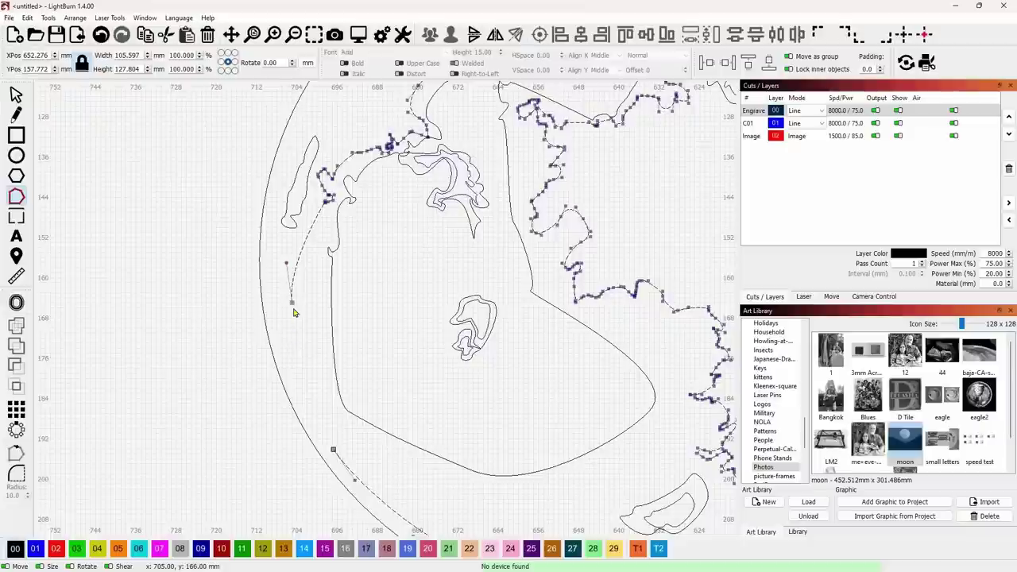
- Drag the last node so the shadow outline hugs the lower-left rim, then return to Select
{"action": "left_click_drag", "start_coordinate": [292, 302], "coordinate": [332, 452]}
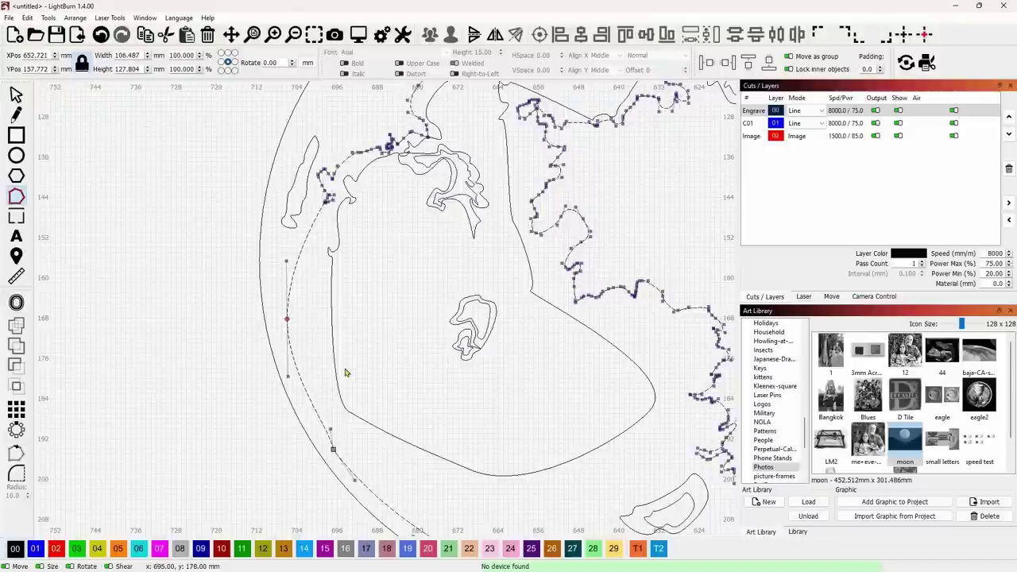
{"action": "scroll", "coordinate": [345, 373], "scroll_direction": "down", "scroll_amount": 3}
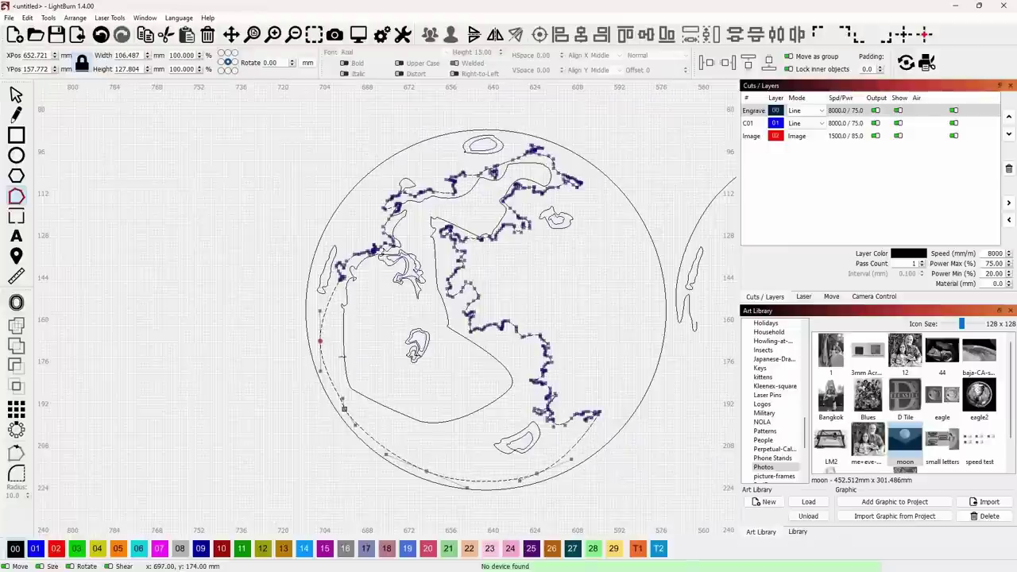
{"action": "scroll", "coordinate": [384, 420], "scroll_direction": "up", "scroll_amount": 2}
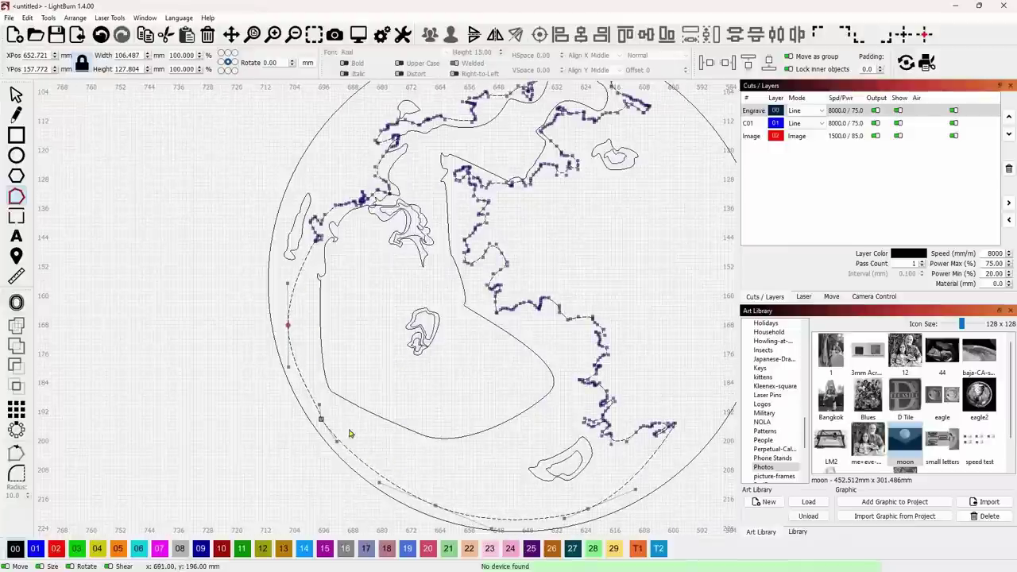
{"action": "scroll", "coordinate": [318, 429], "scroll_direction": "up", "scroll_amount": 2}
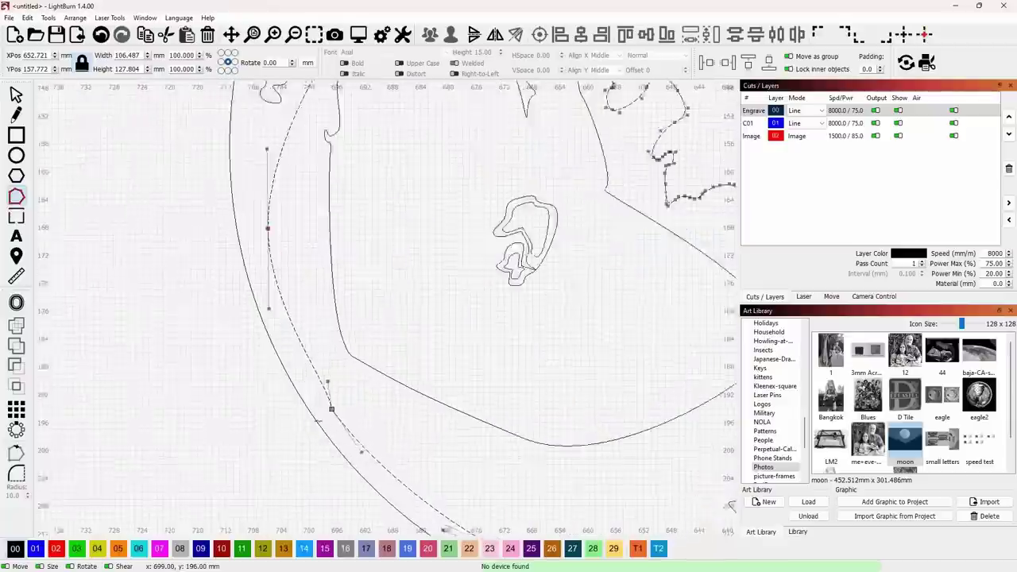
{"action": "left_click", "coordinate": [16, 95]}
{"action": "scroll", "coordinate": [333, 351], "scroll_direction": "down", "scroll_amount": 5}
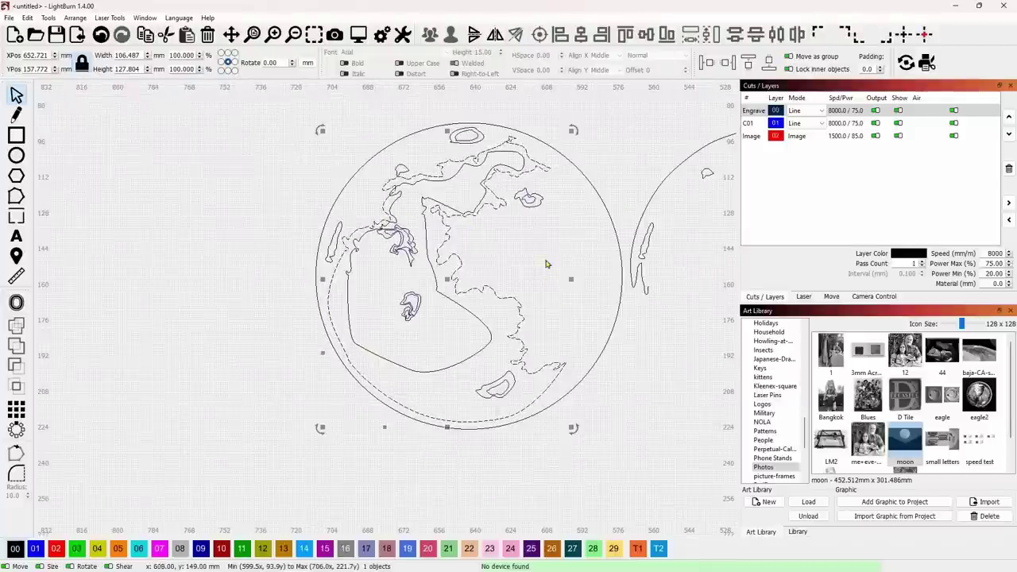
- Create an inward Offset Shapes copy of the moon outline with distance 0
{"action": "left_click", "coordinate": [16, 301]}
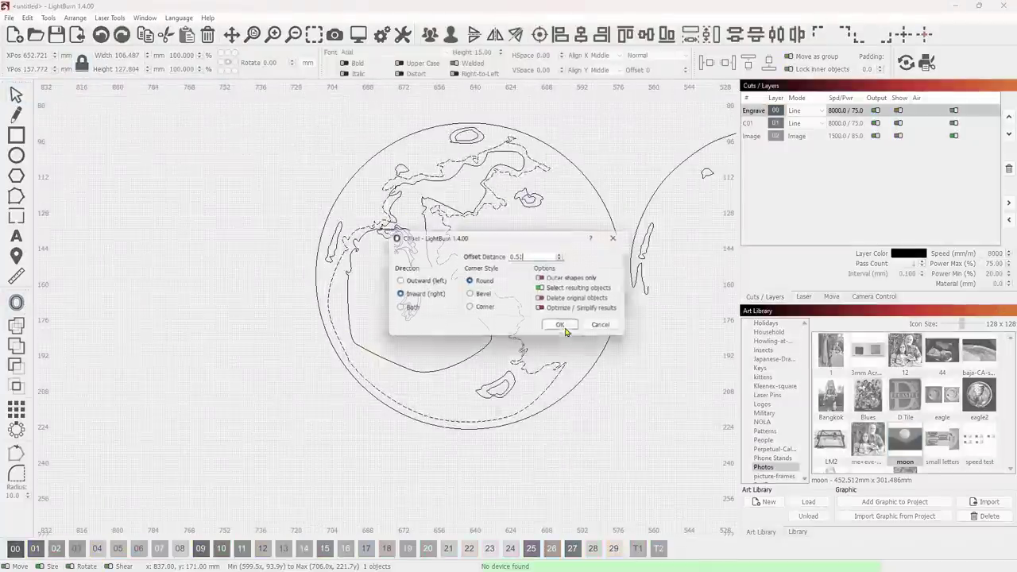
{"action": "left_click", "coordinate": [543, 255]}
{"action": "left_click_drag", "start_coordinate": [543, 255], "coordinate": [508, 254]}
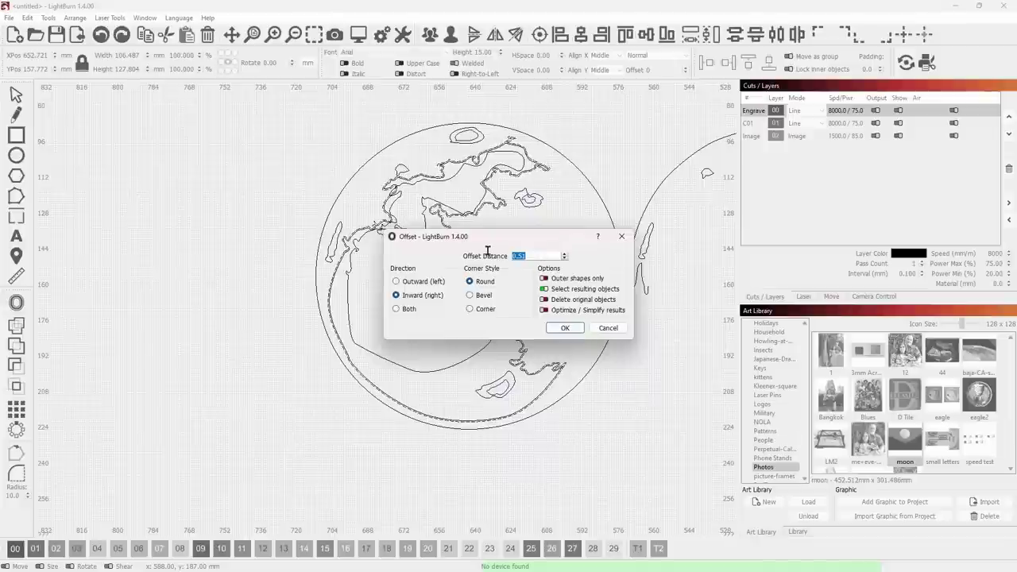
{"action": "type", "text": "0"}
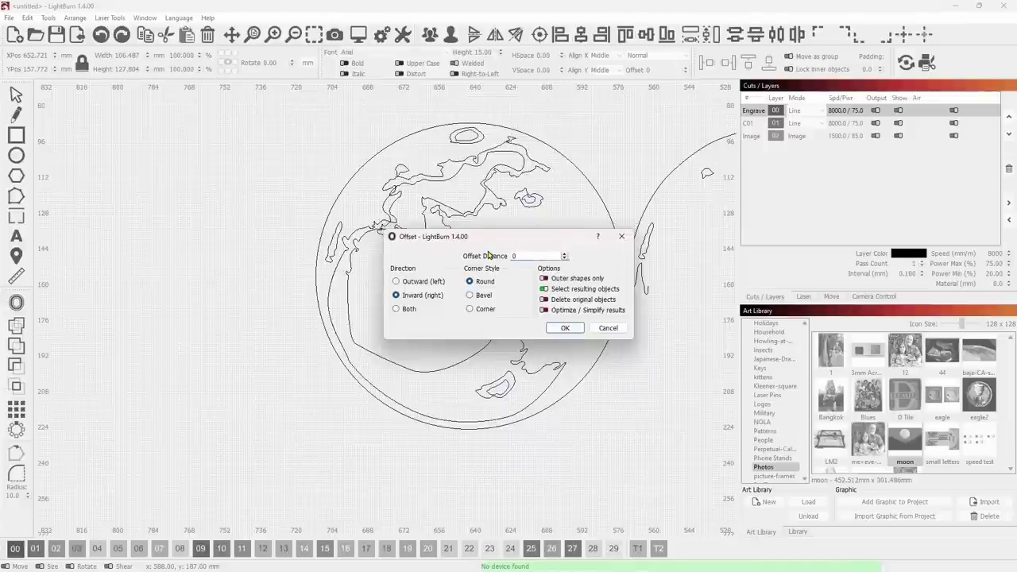
{"action": "left_click", "coordinate": [565, 328]}
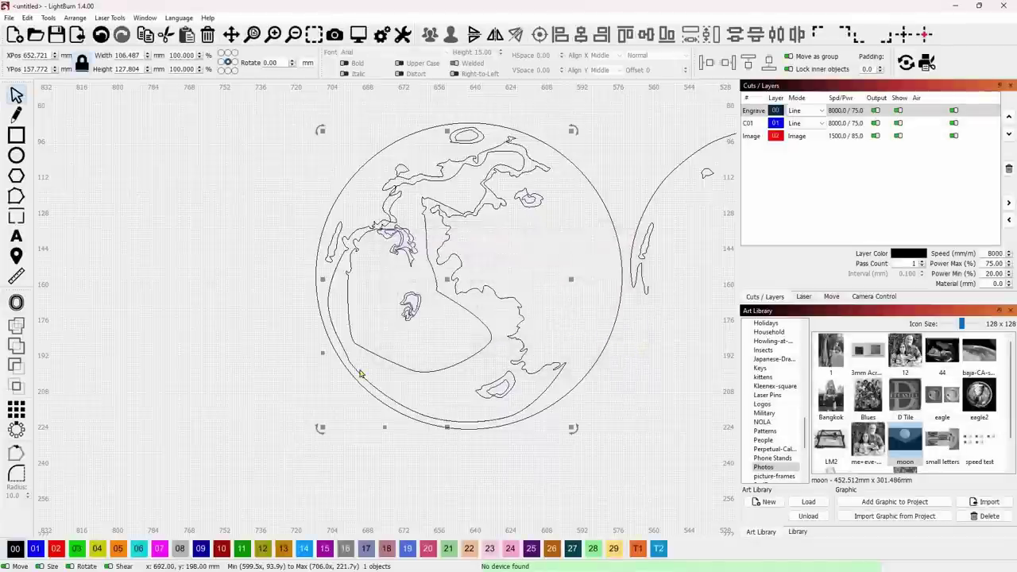
- Move the offset copy aside, then place it back over the central moon at X 654, Y 158 mm
{"action": "scroll", "coordinate": [436, 366], "scroll_direction": "up", "scroll_amount": 2}
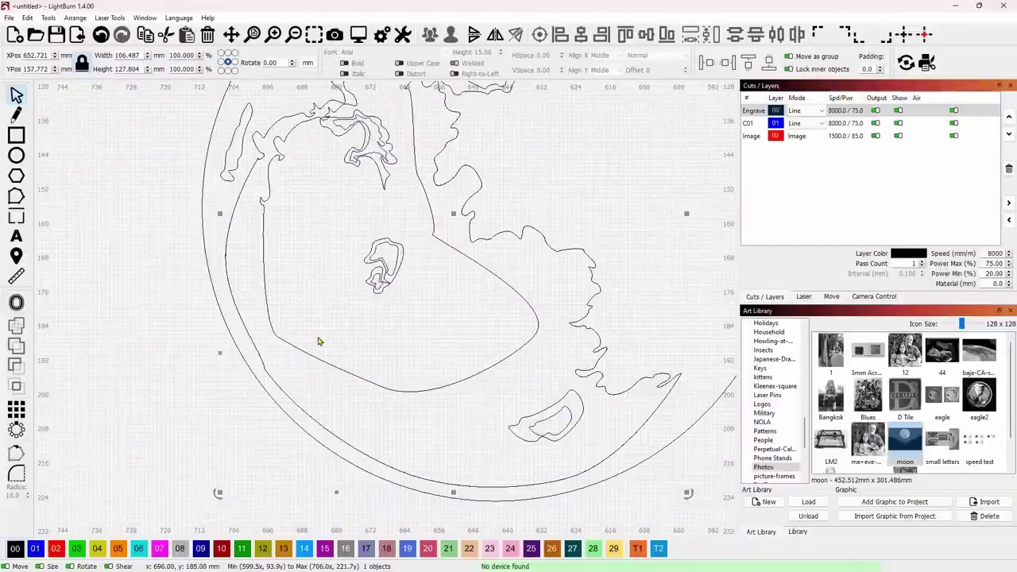
{"action": "scroll", "coordinate": [268, 337], "scroll_direction": "down", "scroll_amount": 3}
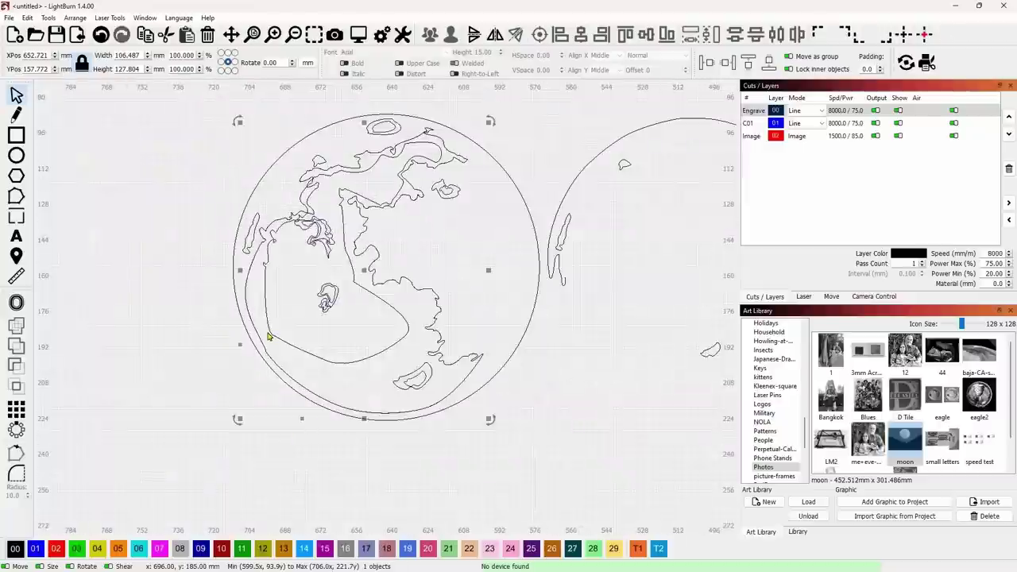
{"action": "middle_click_drag", "start_coordinate": [334, 324], "coordinate": [426, 319]}
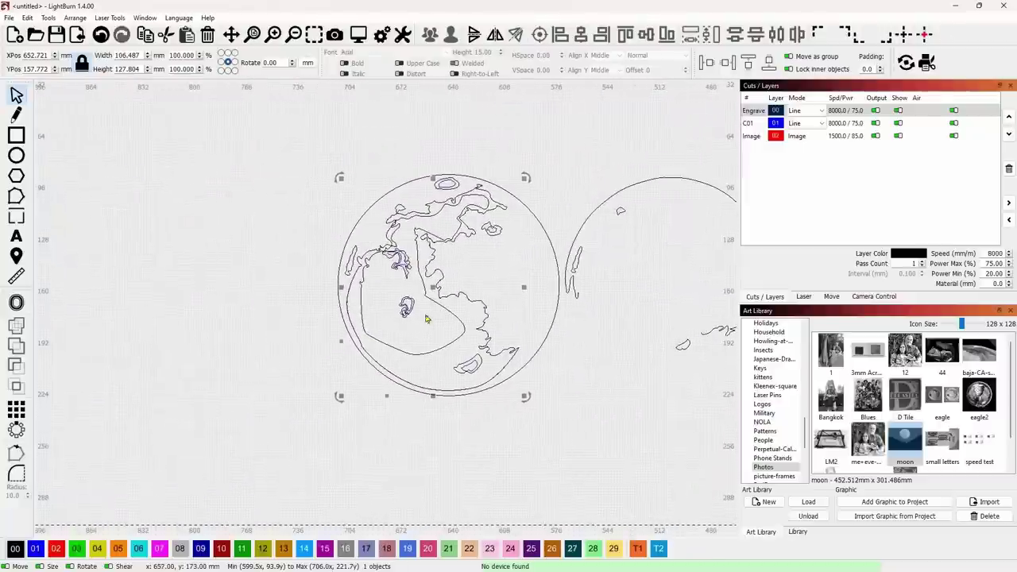
{"action": "left_click_drag", "start_coordinate": [431, 288], "coordinate": [249, 284]}
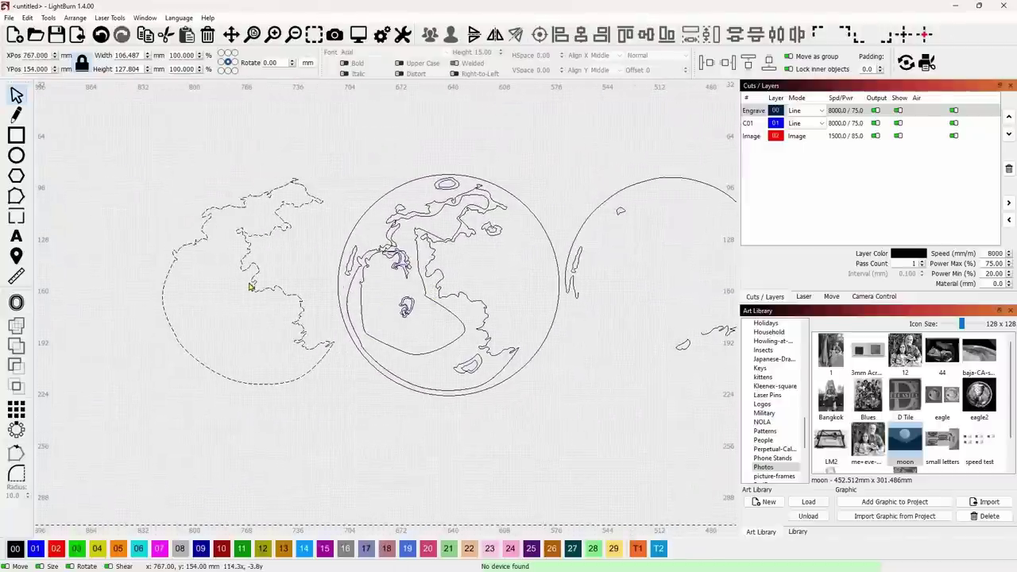
{"action": "left_click", "coordinate": [502, 310]}
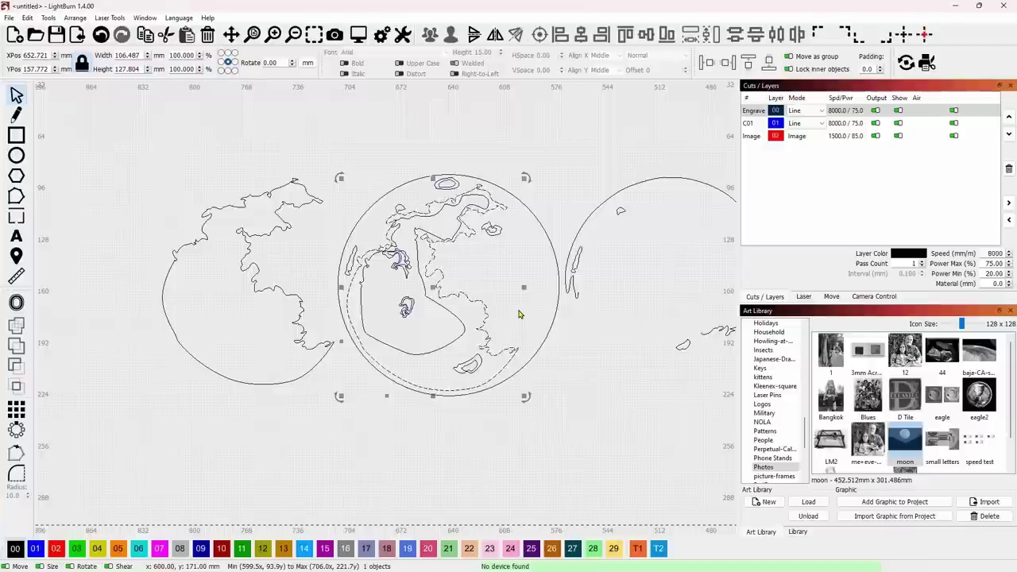
{"action": "left_click", "coordinate": [518, 314]}
{"action": "left_click", "coordinate": [229, 268]}
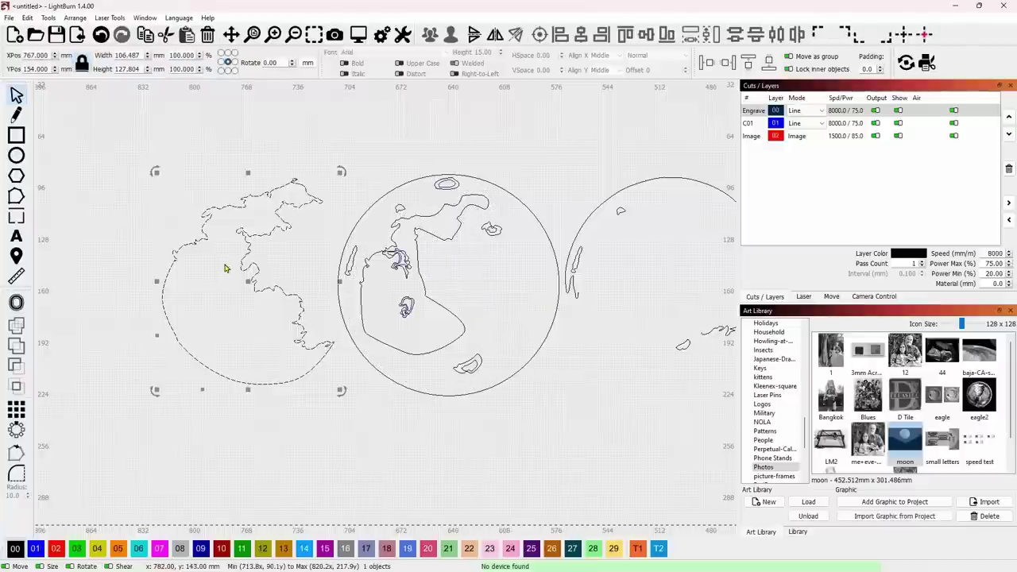
{"action": "left_click_drag", "start_coordinate": [245, 282], "coordinate": [449, 291]}
{"action": "scroll", "coordinate": [449, 290], "scroll_direction": "up", "scroll_amount": 4}
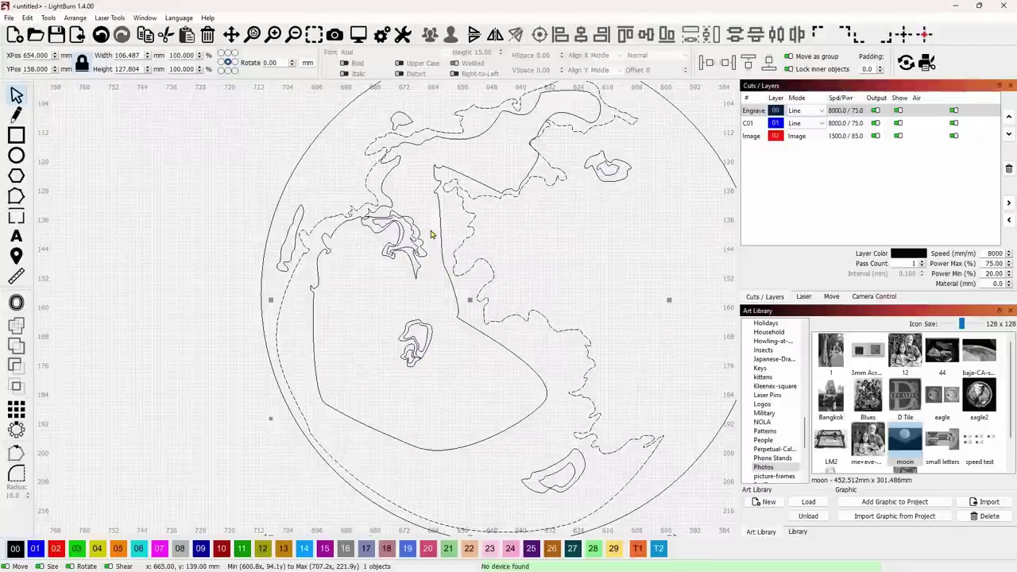
- Nudge the small inner moon shape and narrow the outline slightly from its left edge
{"action": "middle_click_drag", "start_coordinate": [476, 197], "coordinate": [441, 276]}
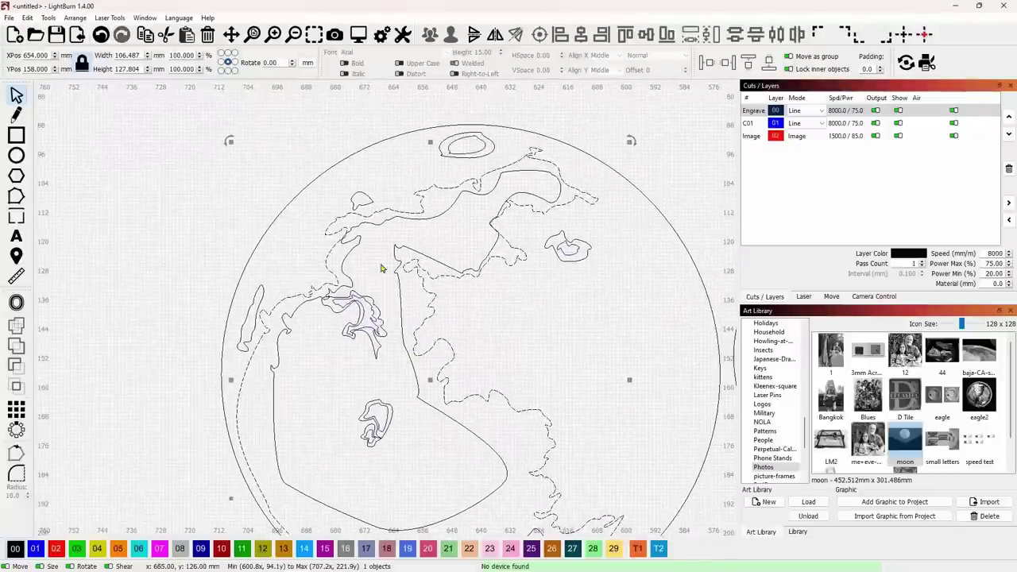
{"action": "scroll", "coordinate": [377, 359], "scroll_direction": "up", "scroll_amount": 2}
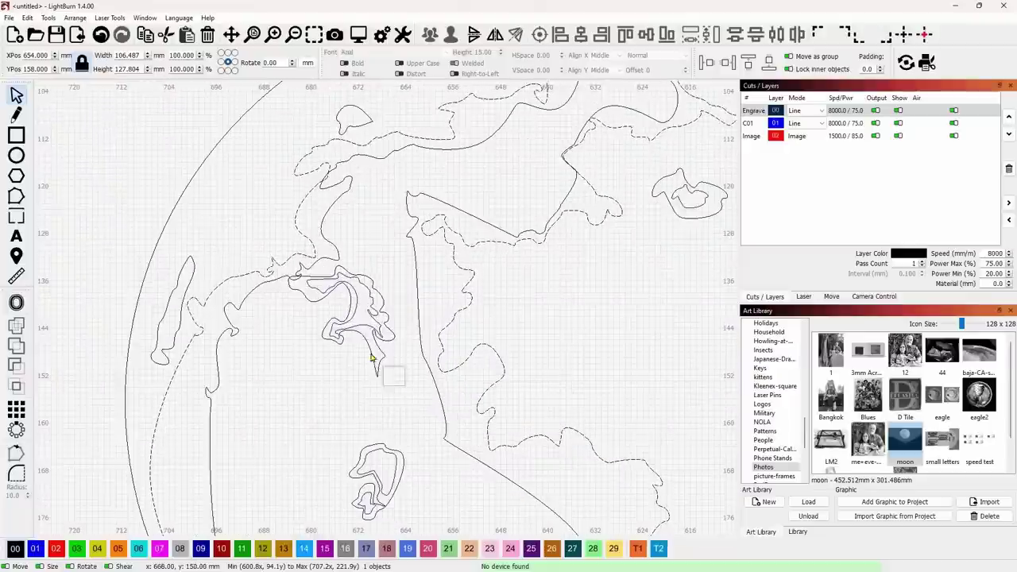
{"action": "left_click_drag", "start_coordinate": [405, 390], "coordinate": [351, 336]}
{"action": "left_click", "coordinate": [525, 301]}
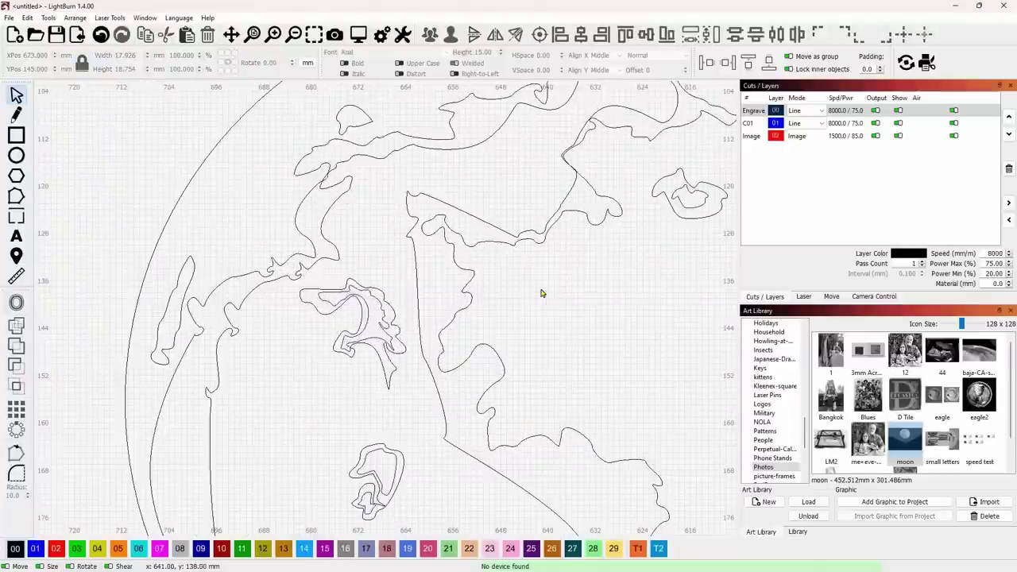
{"action": "scroll", "coordinate": [346, 192], "scroll_direction": "up", "scroll_amount": 2}
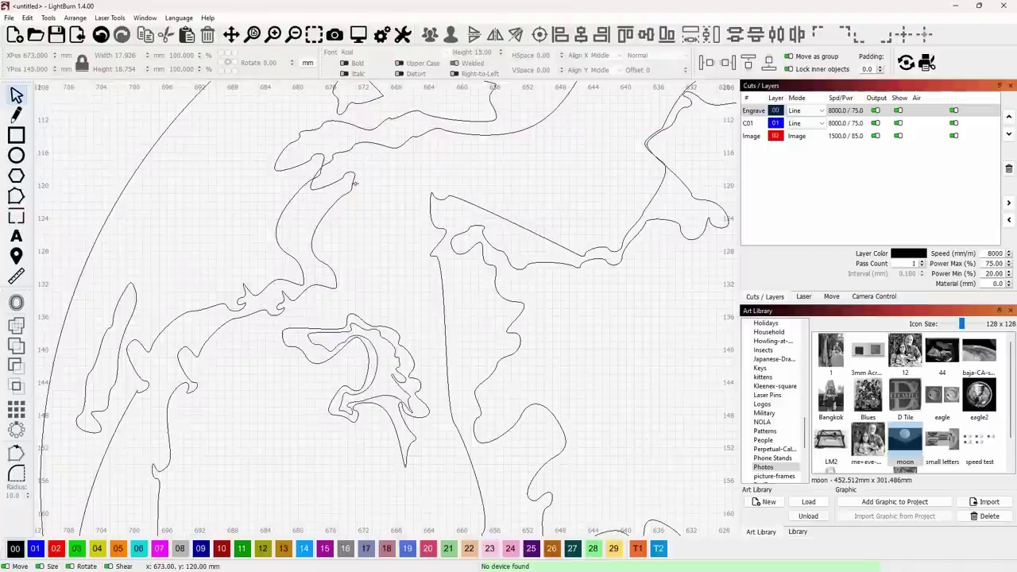
{"action": "left_click", "coordinate": [289, 167]}
{"action": "scroll", "coordinate": [154, 404], "scroll_direction": "down", "scroll_amount": 2}
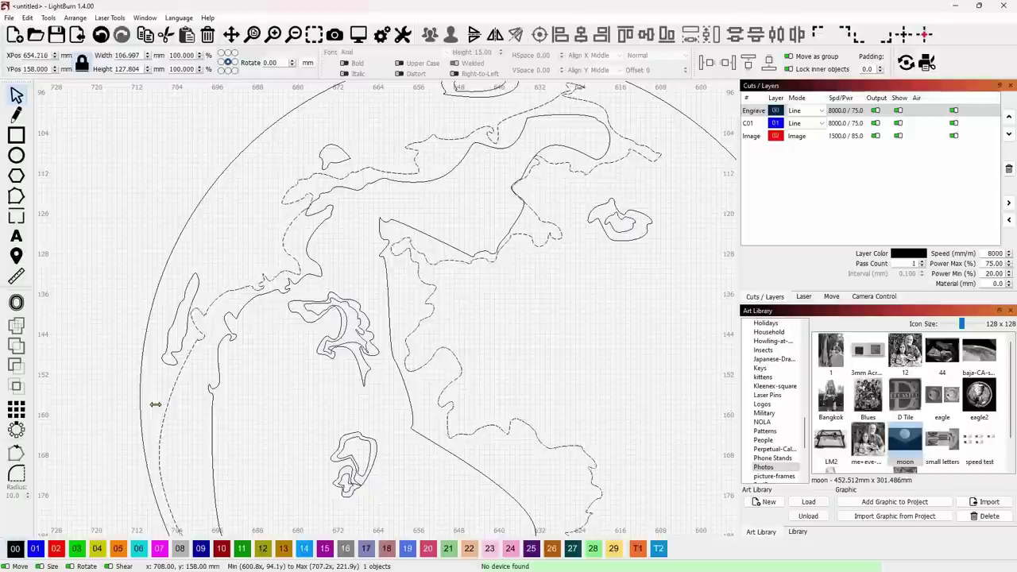
{"action": "mouse_move", "coordinate": [155, 404]}
{"action": "left_mouse_down"}
{"action": "mouse_move", "coordinate": [165, 404]}
{"action": "mouse_move", "coordinate": [155, 404]}
{"action": "left_mouse_up"}
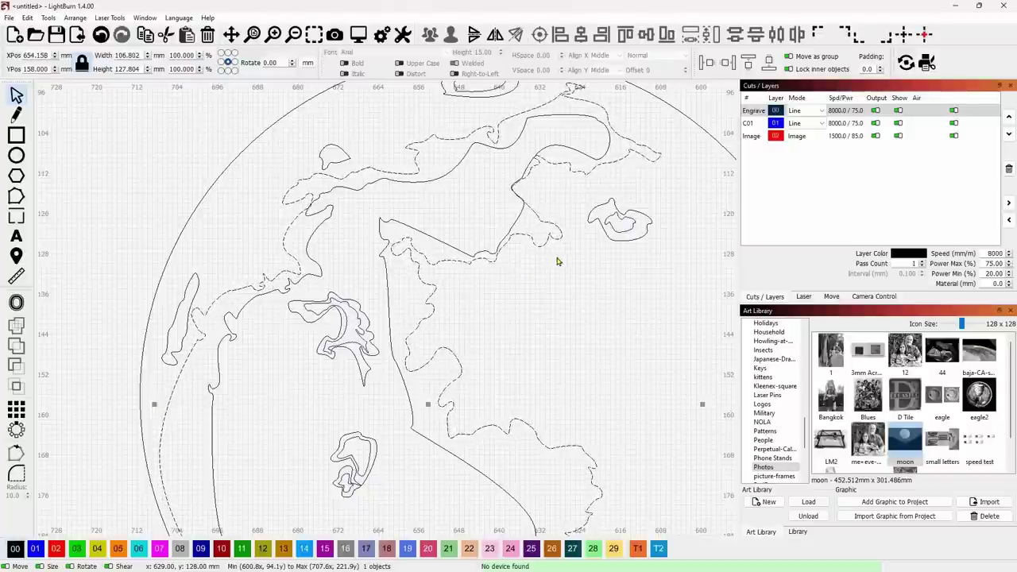
- Nudge the coastline into alignment and check its nodes, ending at 106.802 × 127.804 mm
{"action": "mouse_move", "coordinate": [557, 261]}
{"action": "middle_mouse_down"}
{"action": "mouse_move", "coordinate": [465, 345]}
{"action": "mouse_move", "coordinate": [465, 307]}
{"action": "middle_mouse_up"}
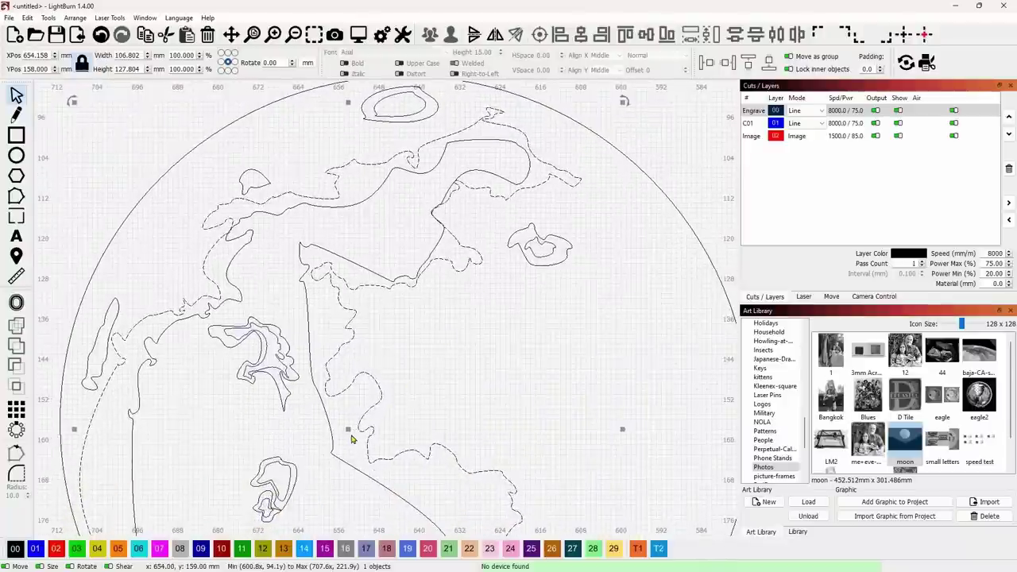
{"action": "mouse_move", "coordinate": [352, 433]}
{"action": "left_mouse_down"}
{"action": "mouse_move", "coordinate": [350, 423]}
{"action": "mouse_move", "coordinate": [359, 433]}
{"action": "left_mouse_up"}
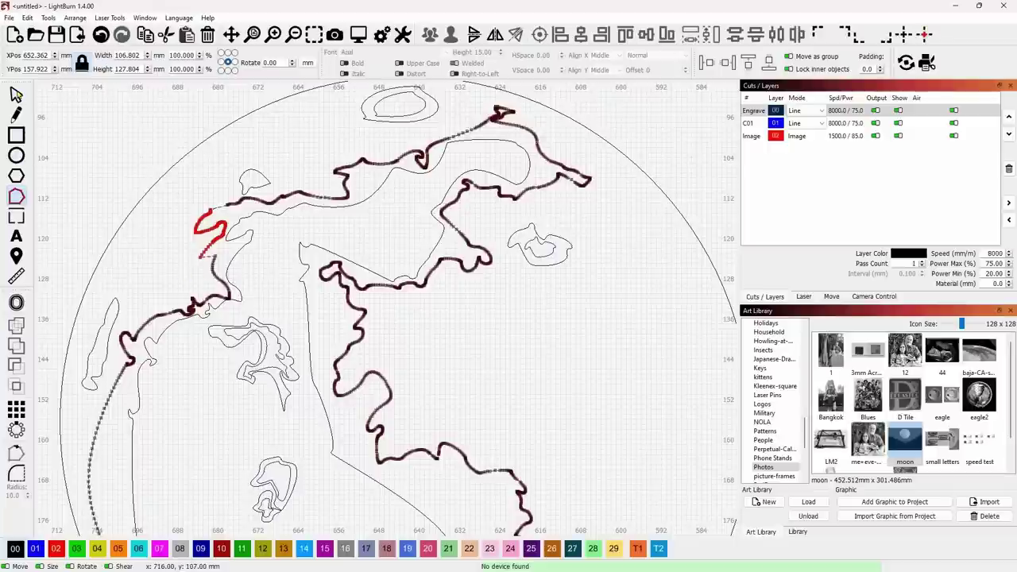
{"action": "left_click", "coordinate": [16, 94]}
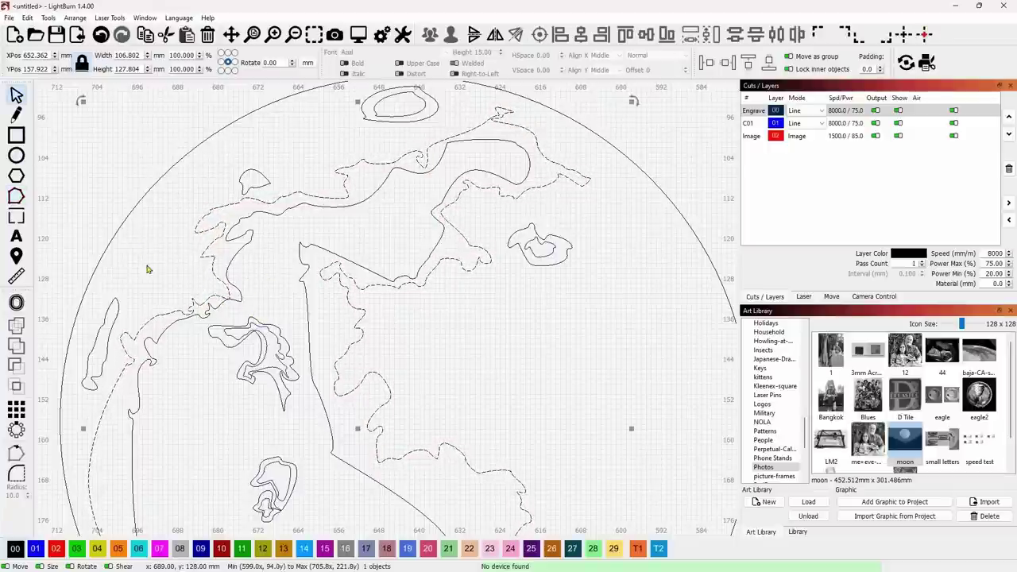
{"action": "key", "text": "ctrl+grave"}
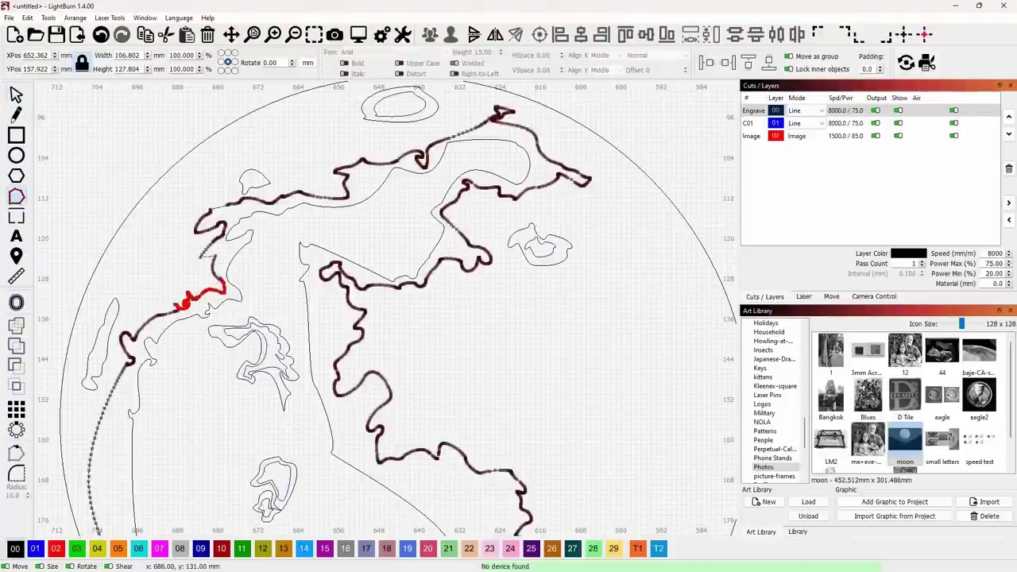
{"action": "left_click", "coordinate": [16, 95]}
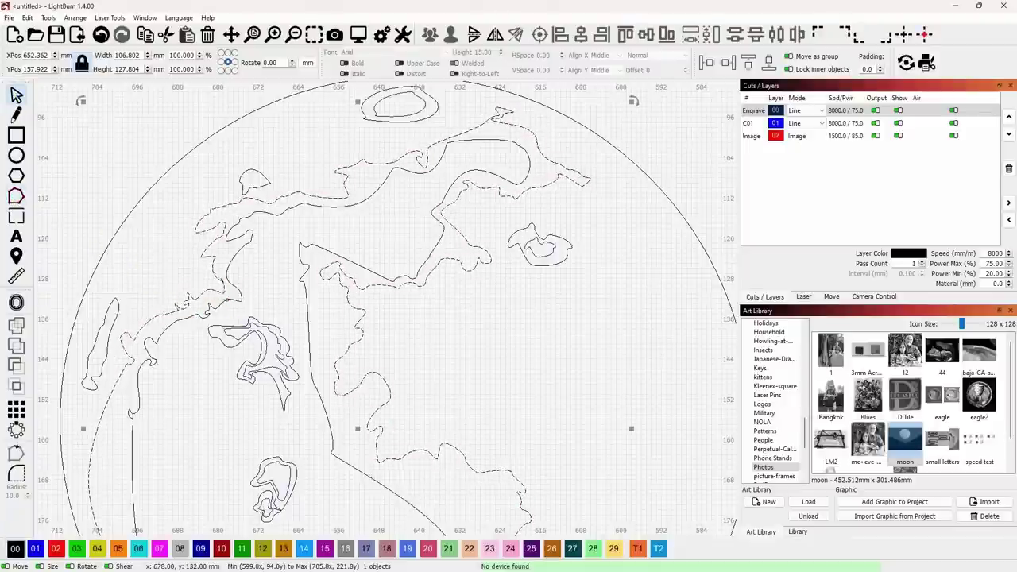
{"action": "scroll", "coordinate": [218, 290], "scroll_direction": "up", "scroll_amount": 5}
{"action": "key", "text": "ctrl+grave"}
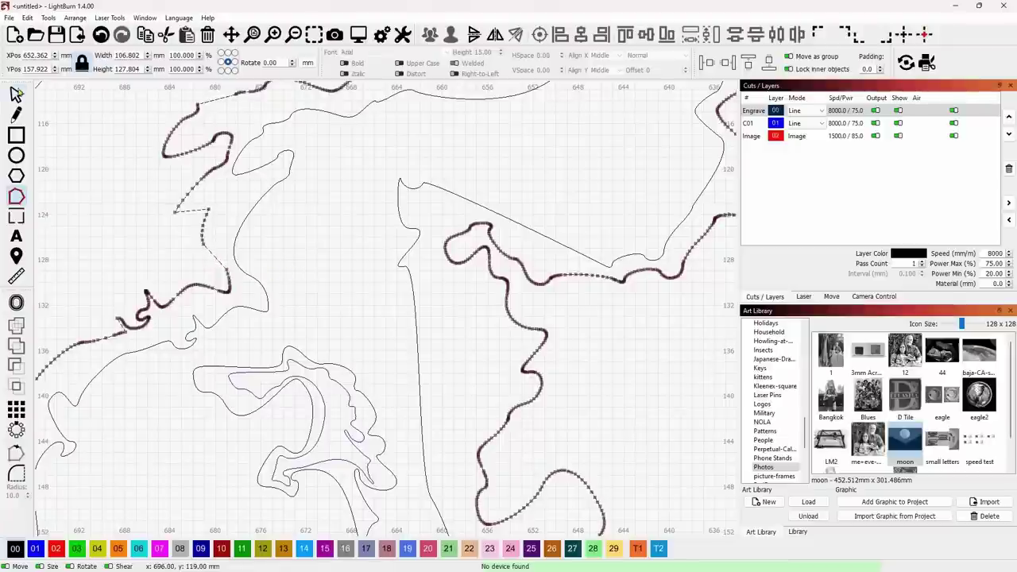
{"action": "left_click", "coordinate": [16, 95]}
{"action": "scroll", "coordinate": [354, 302], "scroll_direction": "down", "scroll_amount": 5}
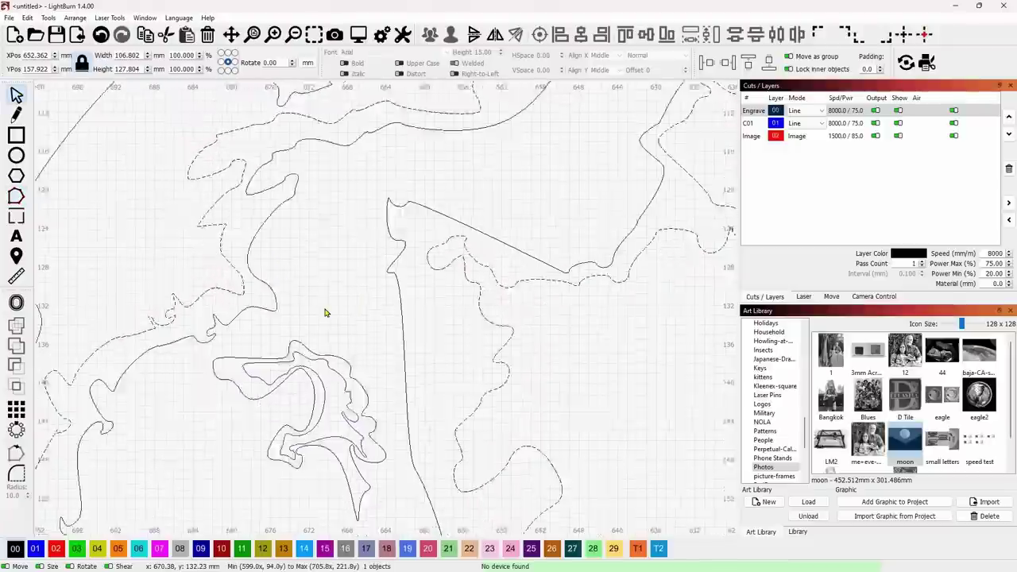
{"action": "middle_click_drag", "start_coordinate": [427, 334], "coordinate": [411, 247]}
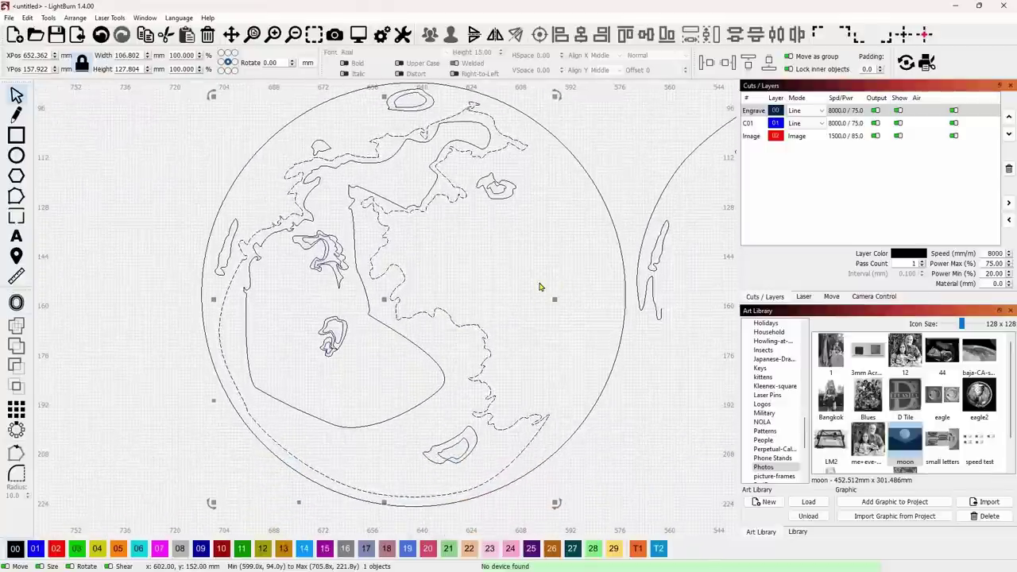
- Assign the inner continent shape to the blue C01 layer
{"action": "left_click", "coordinate": [397, 204]}
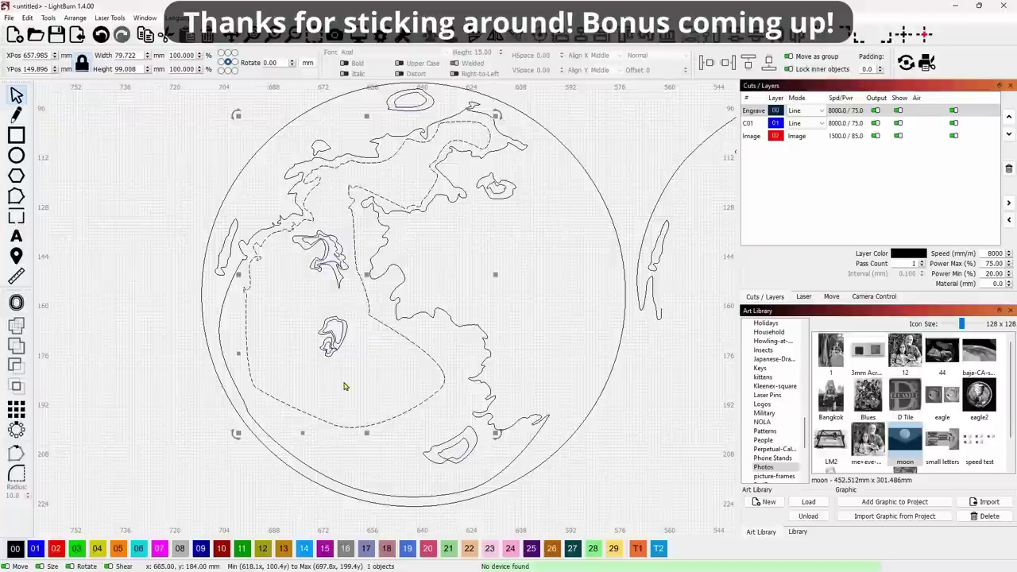
{"action": "left_click", "coordinate": [35, 548]}
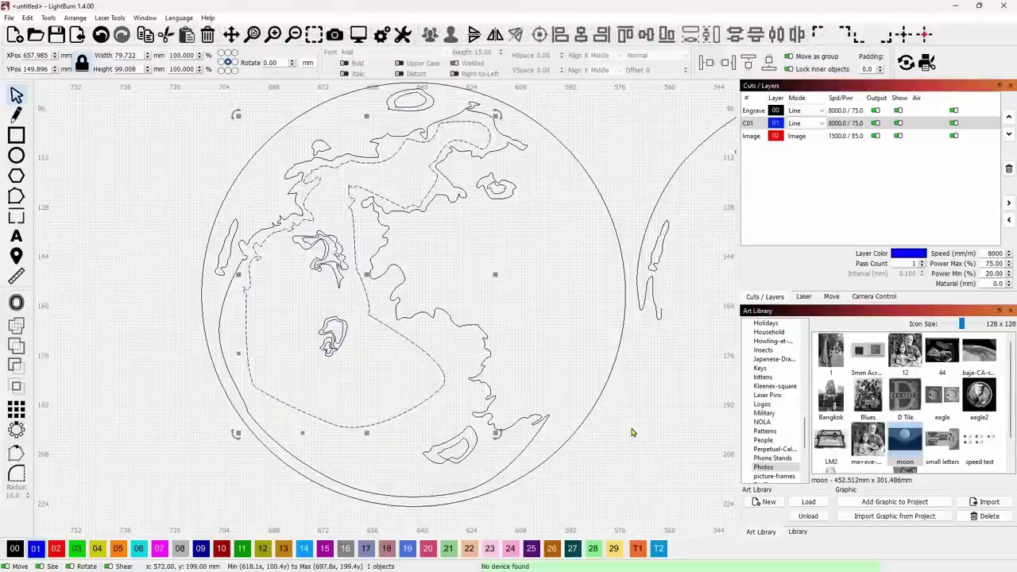
{"action": "scroll", "coordinate": [633, 434], "scroll_direction": "down", "scroll_amount": 2}
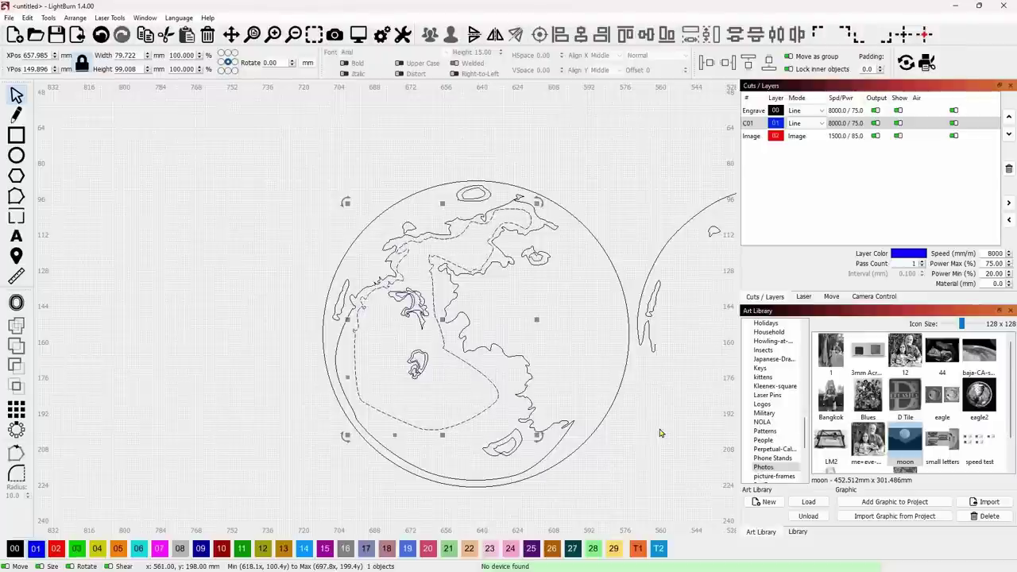
- Select every C01-layer shape together with the moon's outer circle
{"action": "key", "text": "shift"}
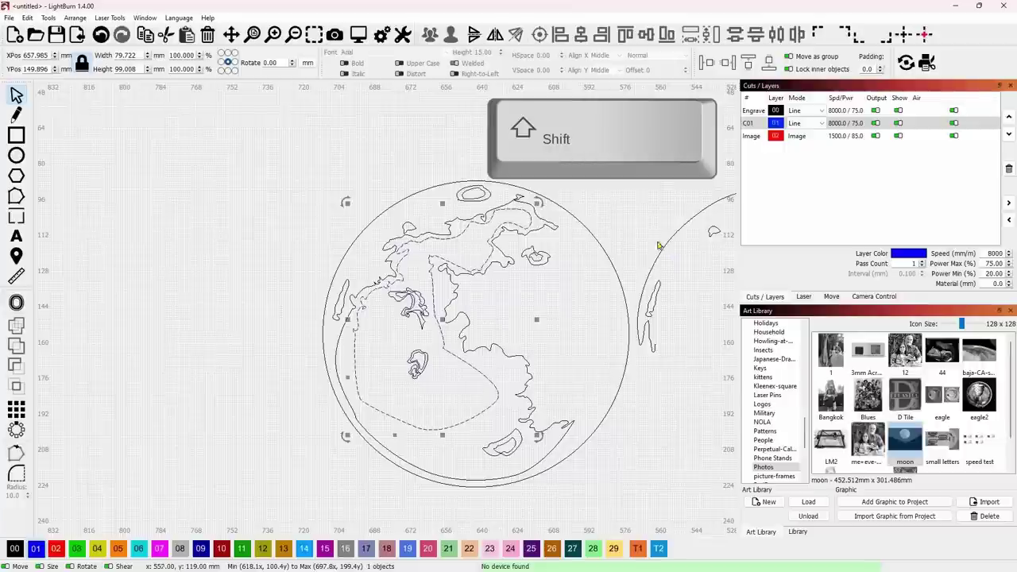
{"action": "left_click", "coordinate": [750, 124], "text": "shift"}
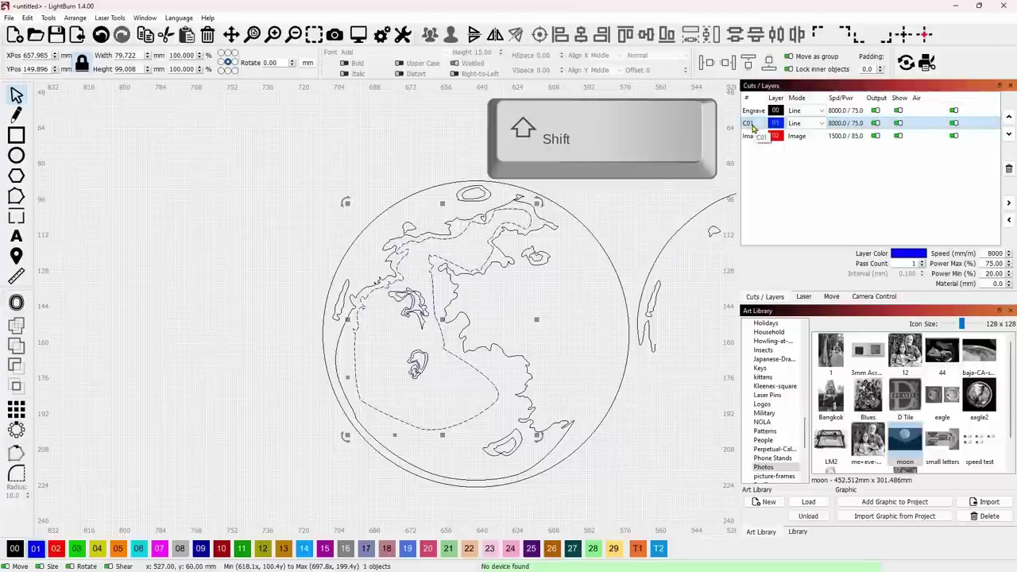
{"action": "scroll", "coordinate": [373, 330], "scroll_direction": "up", "scroll_amount": 2}
{"action": "scroll", "coordinate": [382, 324], "scroll_direction": "down", "scroll_amount": 2}
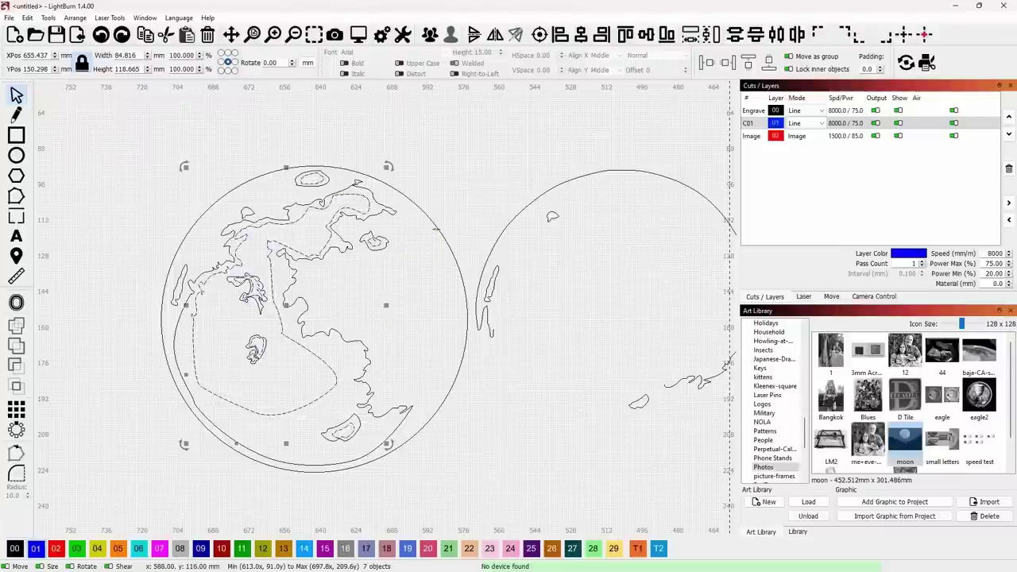
{"action": "left_click", "coordinate": [436, 227], "text": "shift"}
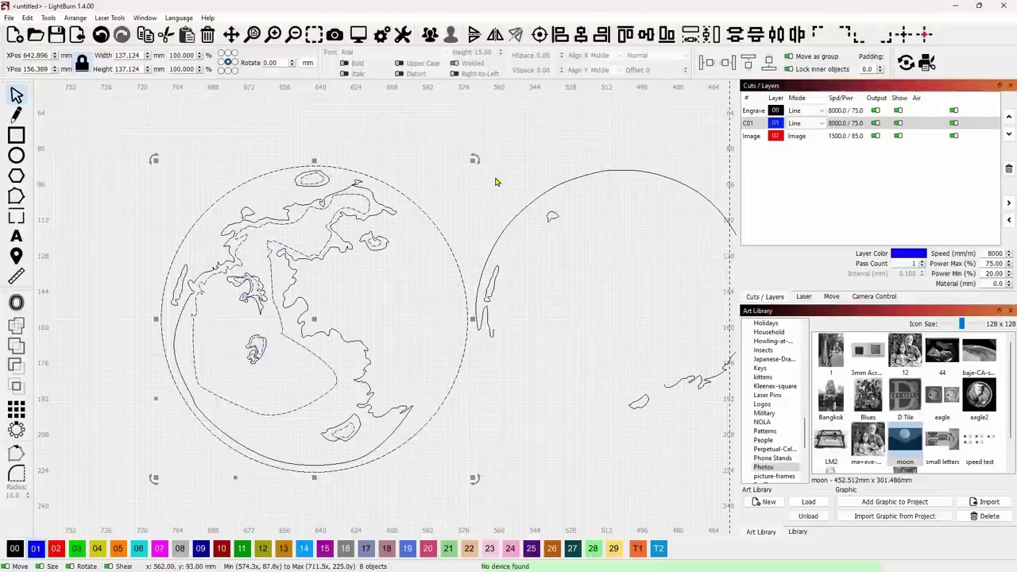
- Duplicate the moon with Ctrl+D and move the copy to the left of the original
{"action": "key", "text": "ctrl+d"}
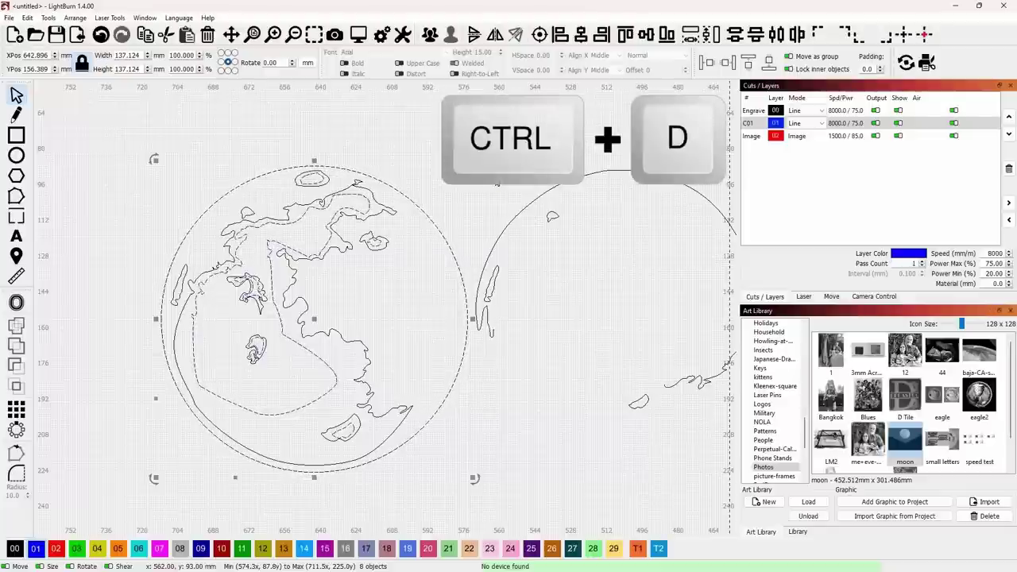
{"action": "scroll", "coordinate": [450, 198], "scroll_direction": "down", "scroll_amount": 3}
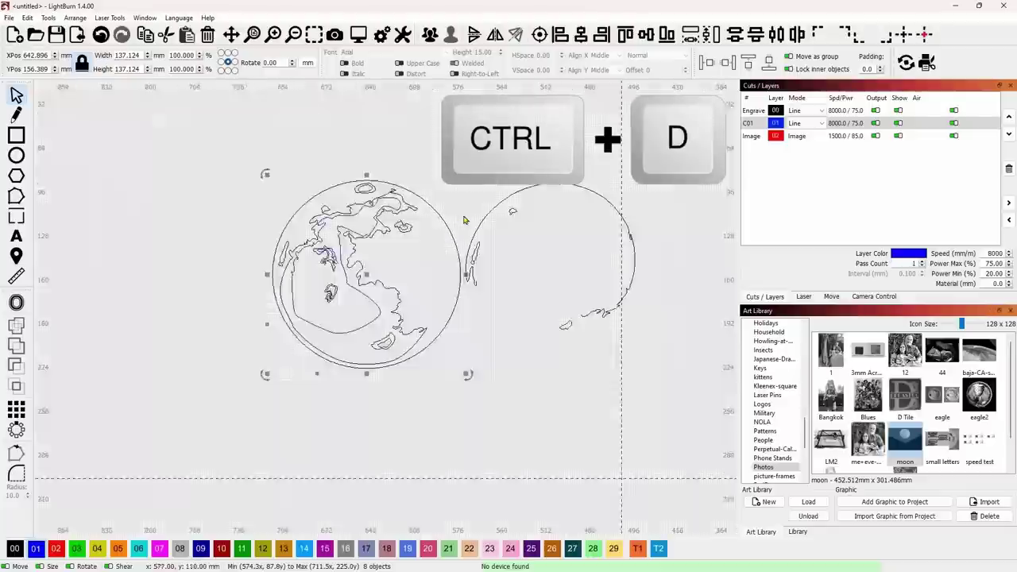
{"action": "left_click_drag", "start_coordinate": [379, 267], "coordinate": [218, 266]}
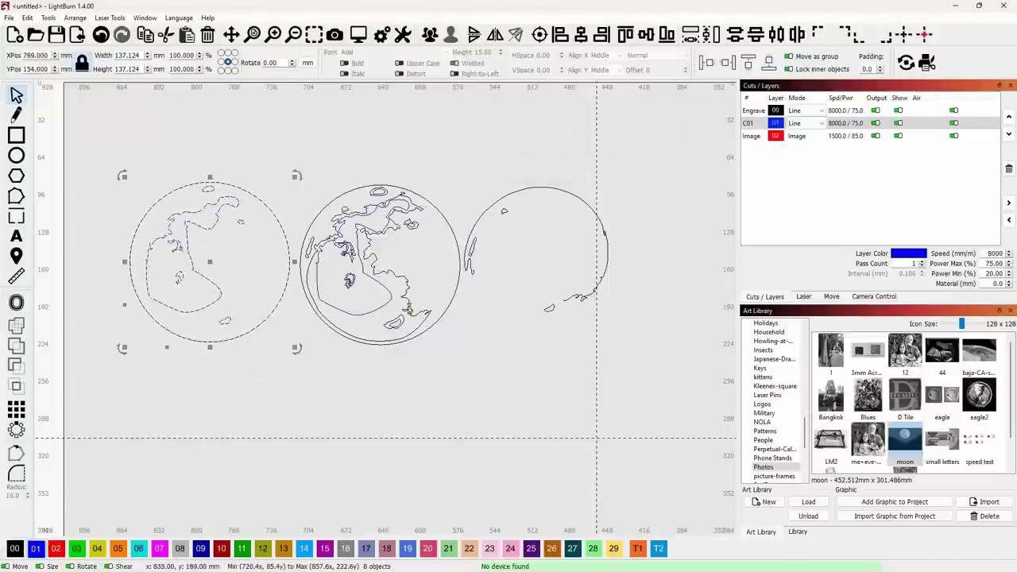
- Delete the old partial moon on the right and its two leftover fragments
{"action": "left_click", "coordinate": [459, 335]}
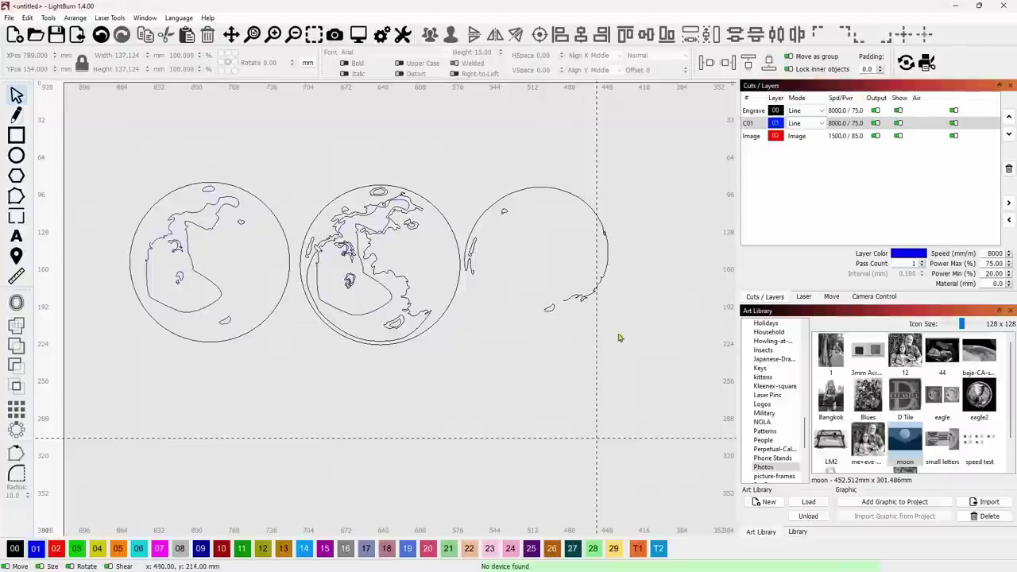
{"action": "left_click_drag", "start_coordinate": [617, 336], "coordinate": [521, 221]}
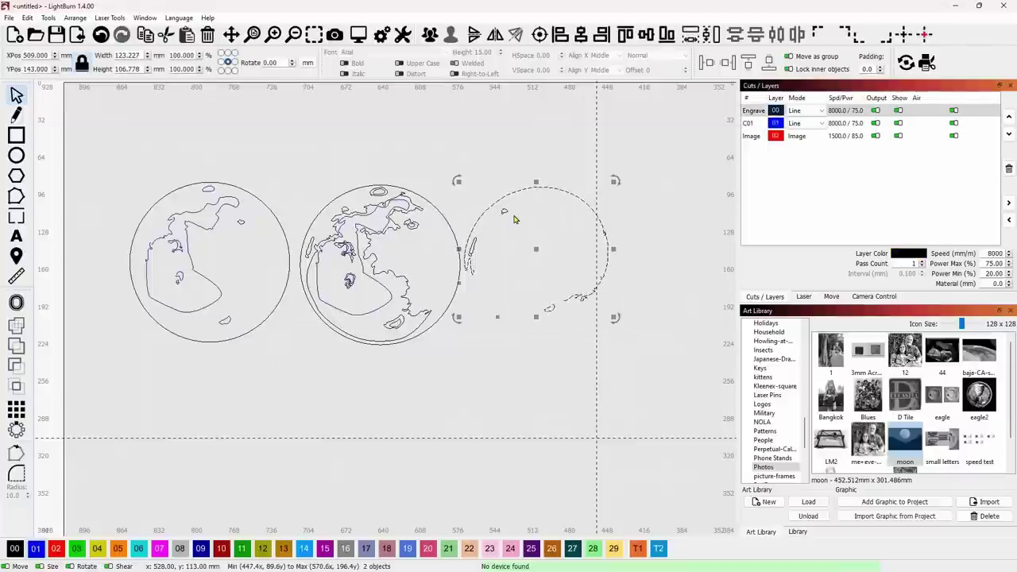
{"action": "key", "text": "Delete"}
{"action": "left_click_drag", "start_coordinate": [548, 275], "coordinate": [481, 194]}
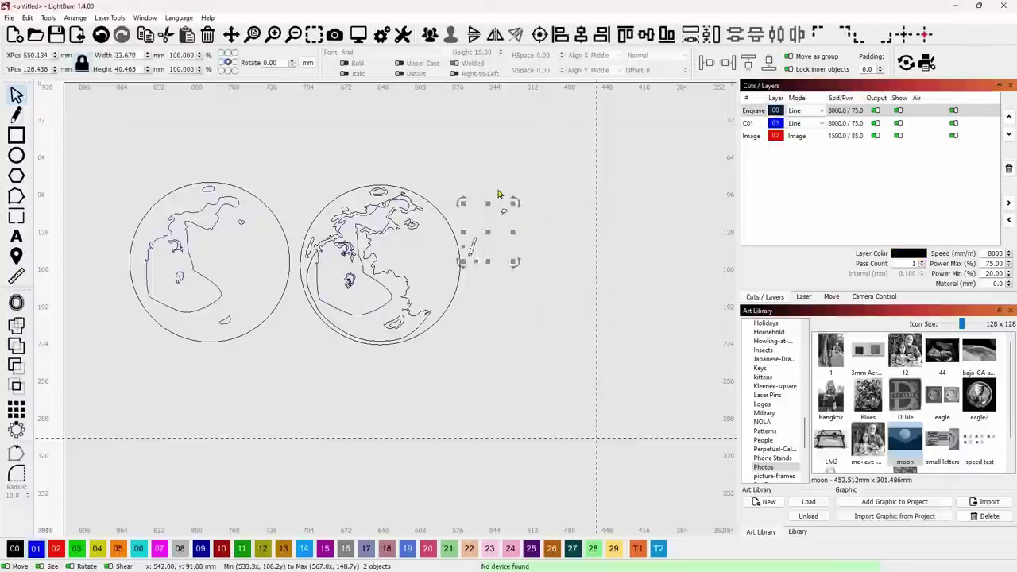
{"action": "key", "text": "Delete"}
{"action": "scroll", "coordinate": [216, 237], "scroll_direction": "up", "scroll_amount": 2}
{"action": "scroll", "coordinate": [217, 236], "scroll_direction": "up", "scroll_amount": 3}
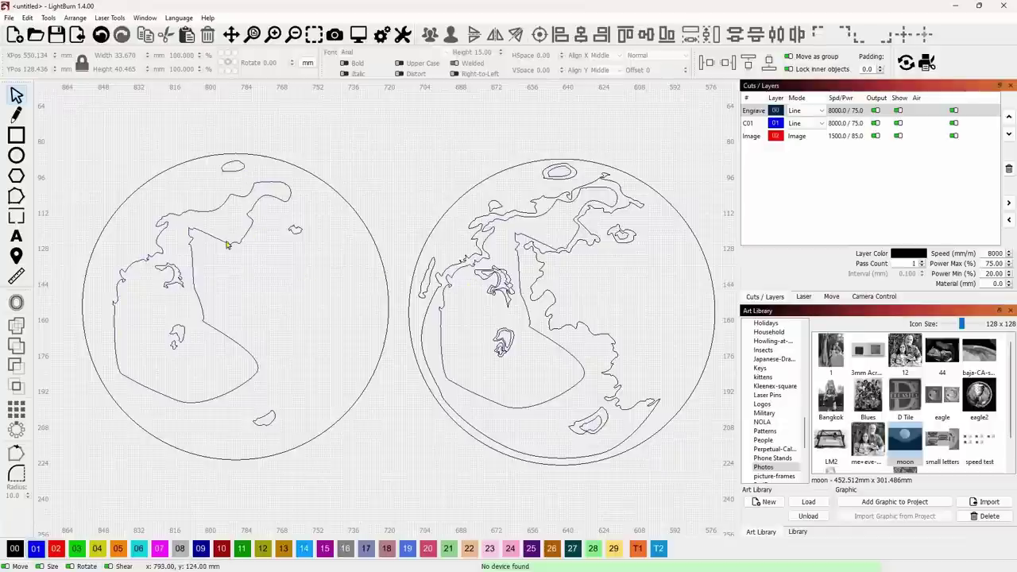
- Put both moons' circles and the right moon's coastline on the red Cut layer 02
{"action": "left_click", "coordinate": [350, 220]}
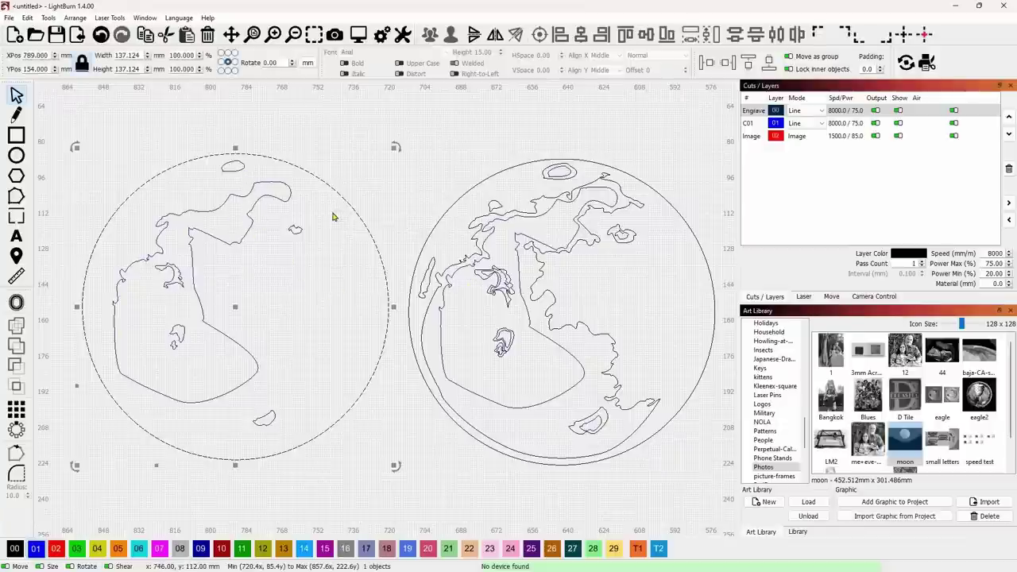
{"action": "left_click", "coordinate": [56, 548]}
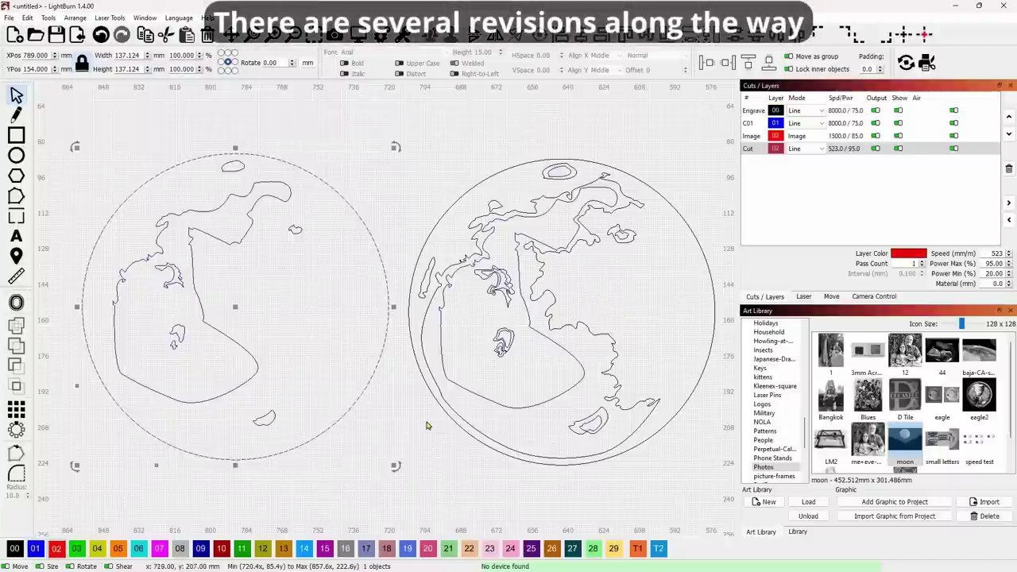
{"action": "left_click", "coordinate": [688, 369]}
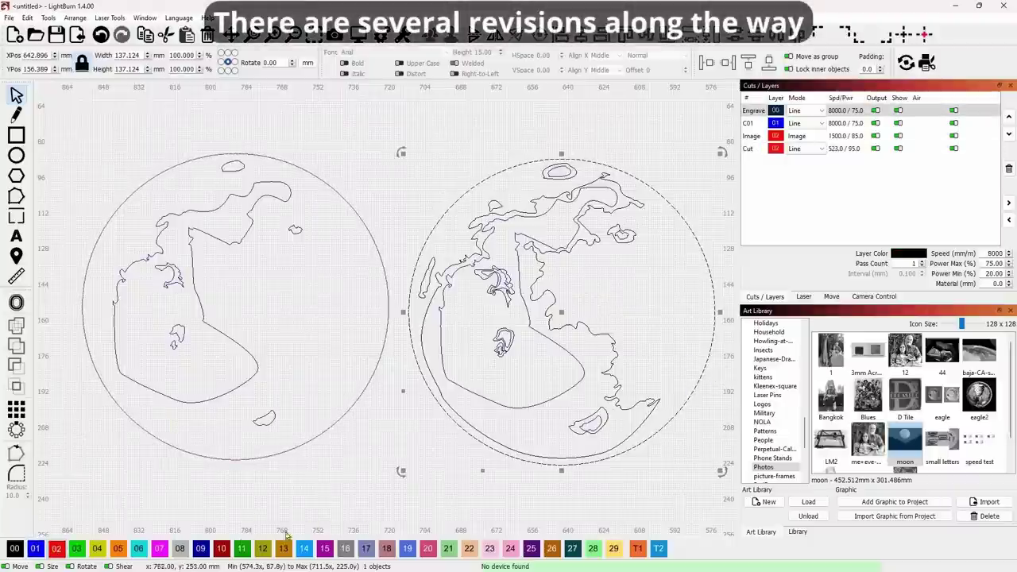
{"action": "left_click", "coordinate": [702, 254]}
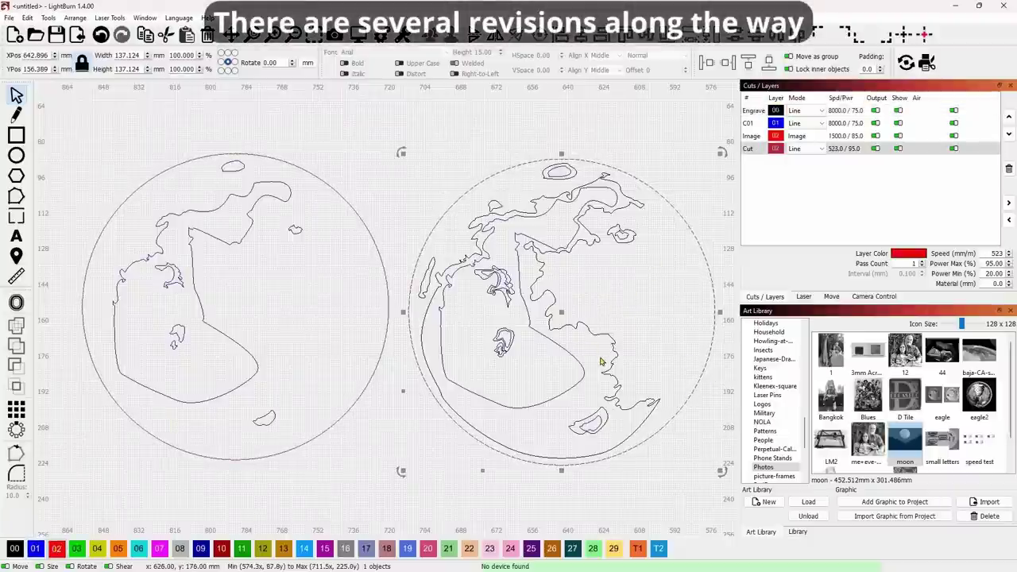
{"action": "left_click", "coordinate": [634, 298]}
{"action": "left_click", "coordinate": [585, 243]}
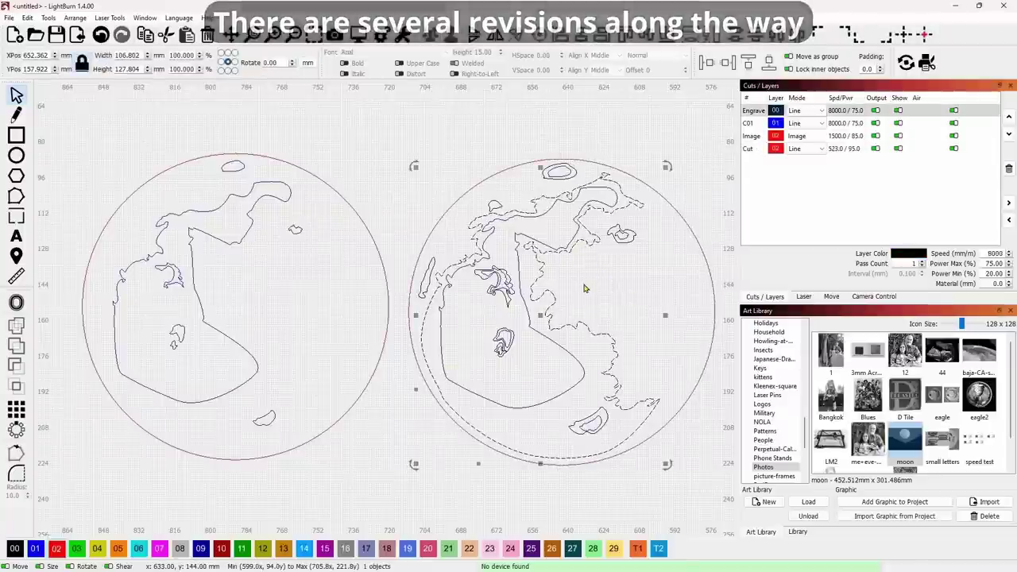
{"action": "left_click", "coordinate": [57, 548]}
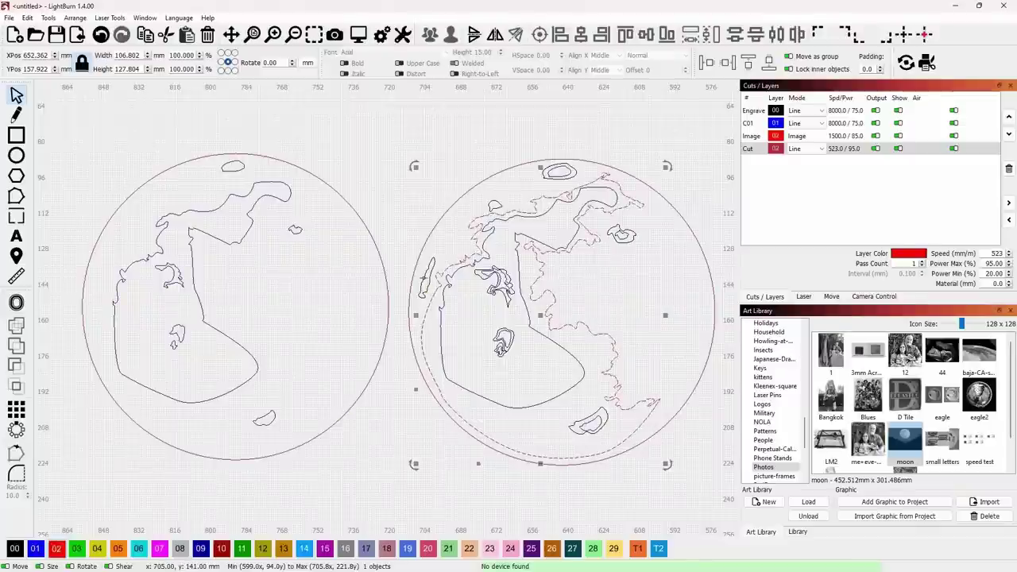
- Move the small left-edge shape and all remaining Engrave-layer shapes onto layer 02
{"action": "left_click", "coordinate": [424, 279]}
{"action": "left_click", "coordinate": [56, 548]}
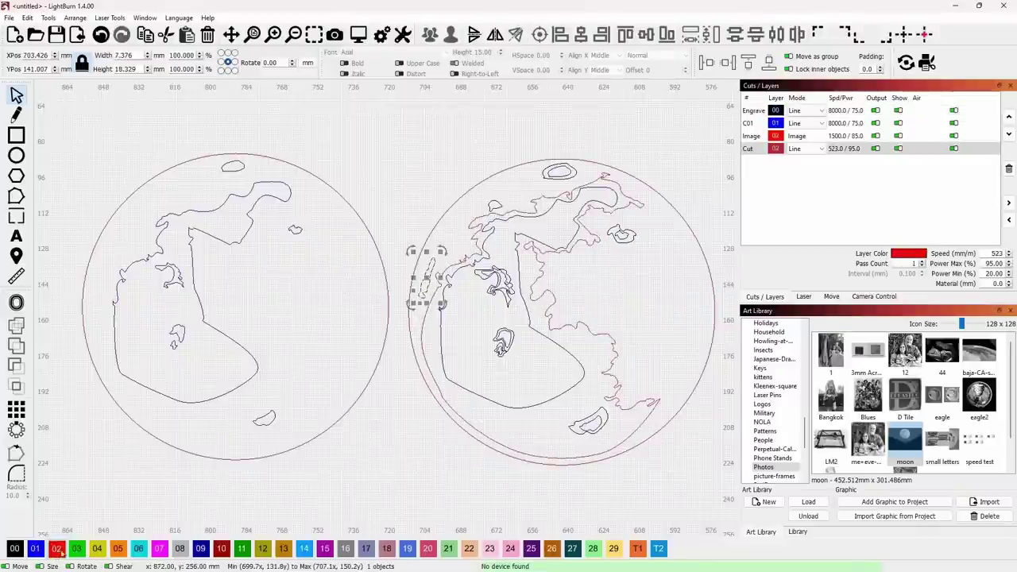
{"action": "left_click", "coordinate": [388, 461]}
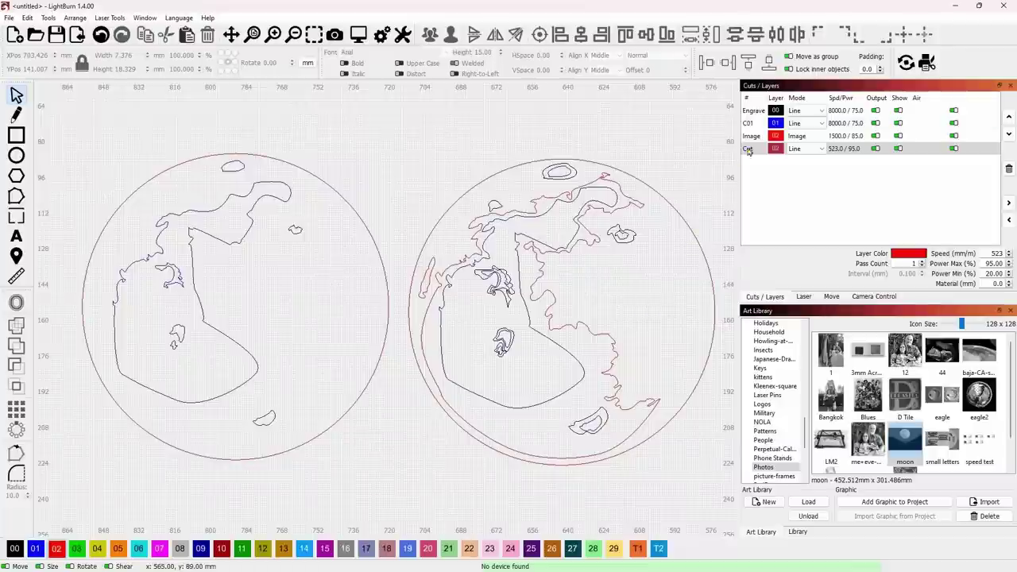
{"action": "left_click", "coordinate": [756, 111]}
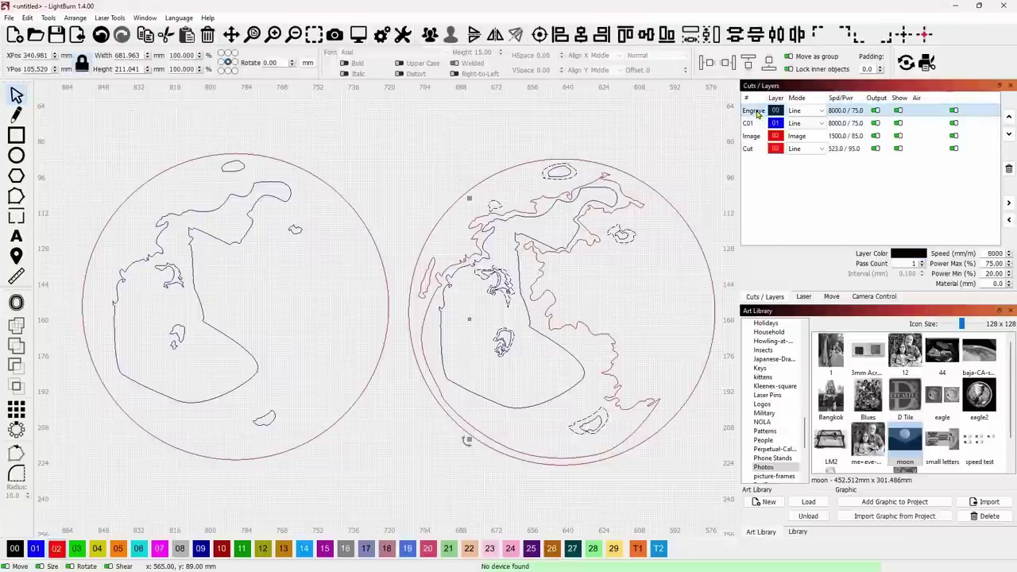
{"action": "left_click", "coordinate": [57, 550]}
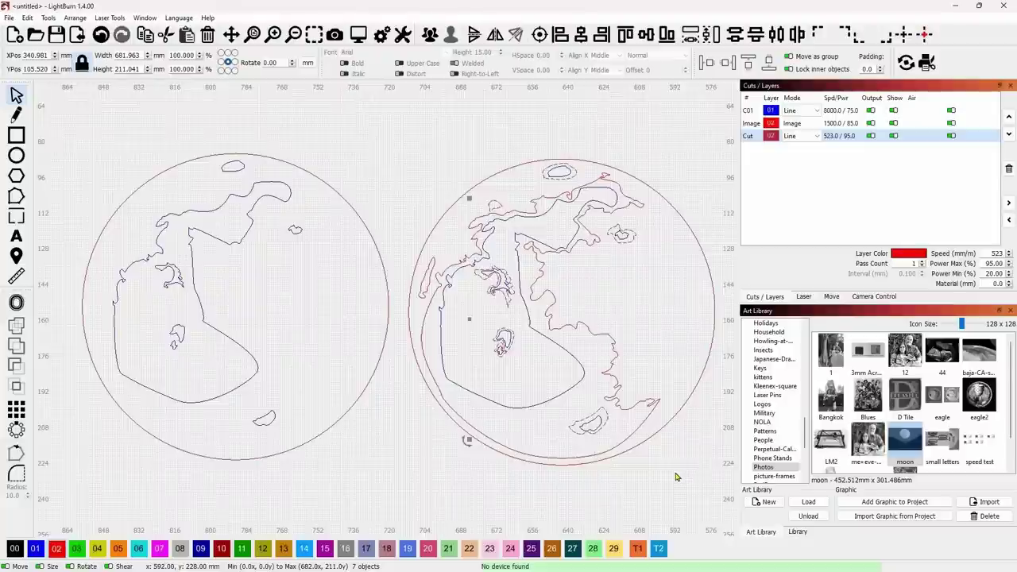
- Delete a small ellipse at the right moon's top, then undo the mistaken deletion
{"action": "left_click", "coordinate": [644, 477]}
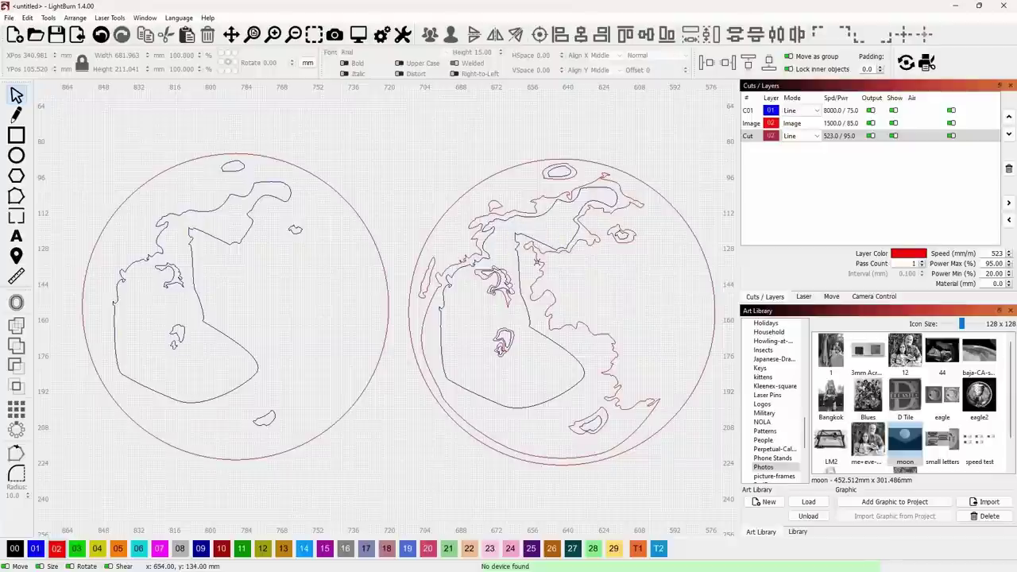
{"action": "left_click", "coordinate": [552, 205]}
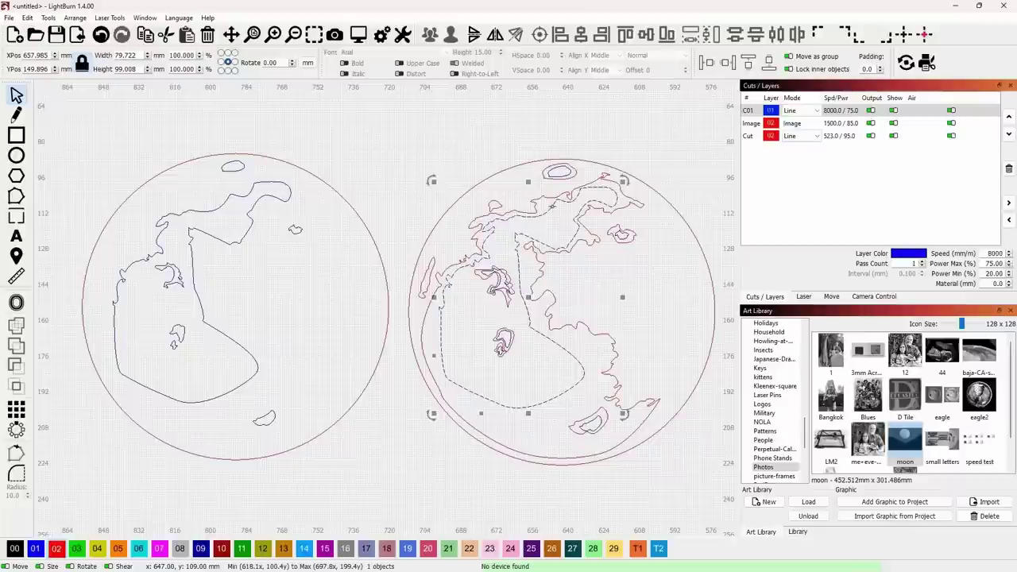
{"action": "left_click", "coordinate": [561, 190]}
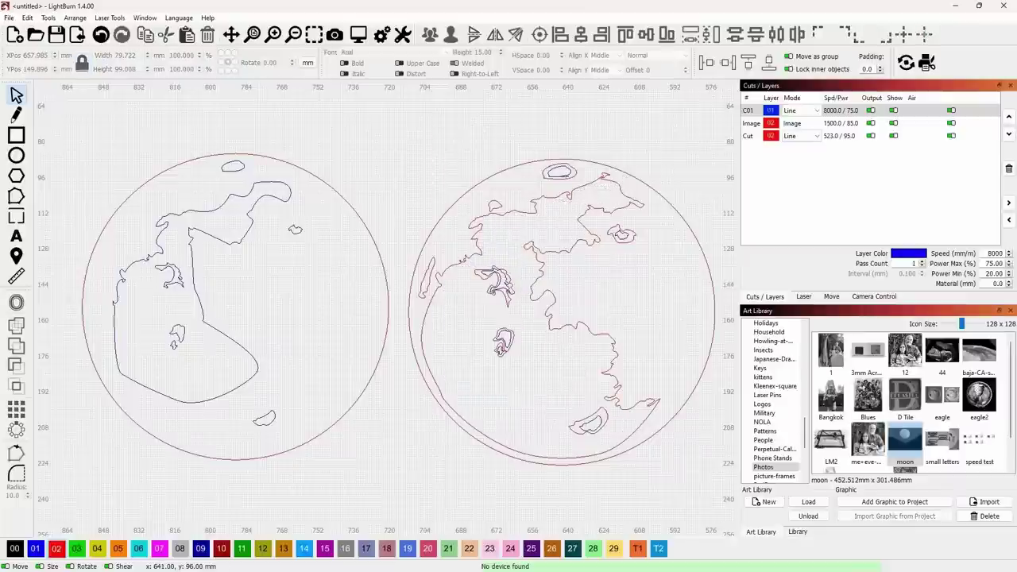
{"action": "left_click_drag", "start_coordinate": [513, 151], "coordinate": [586, 209]}
{"action": "key", "text": "Delete"}
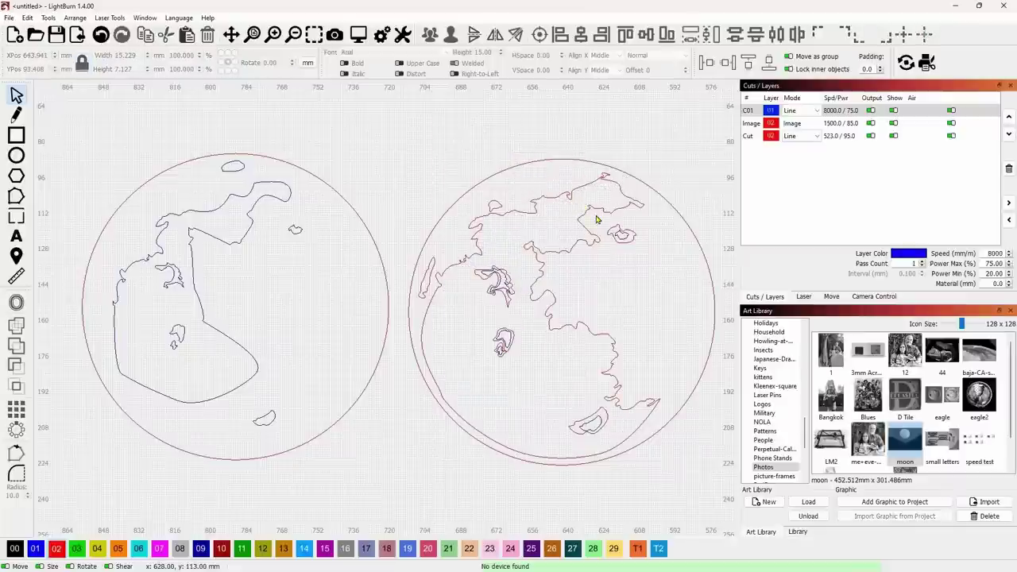
{"action": "left_click", "coordinate": [100, 34]}
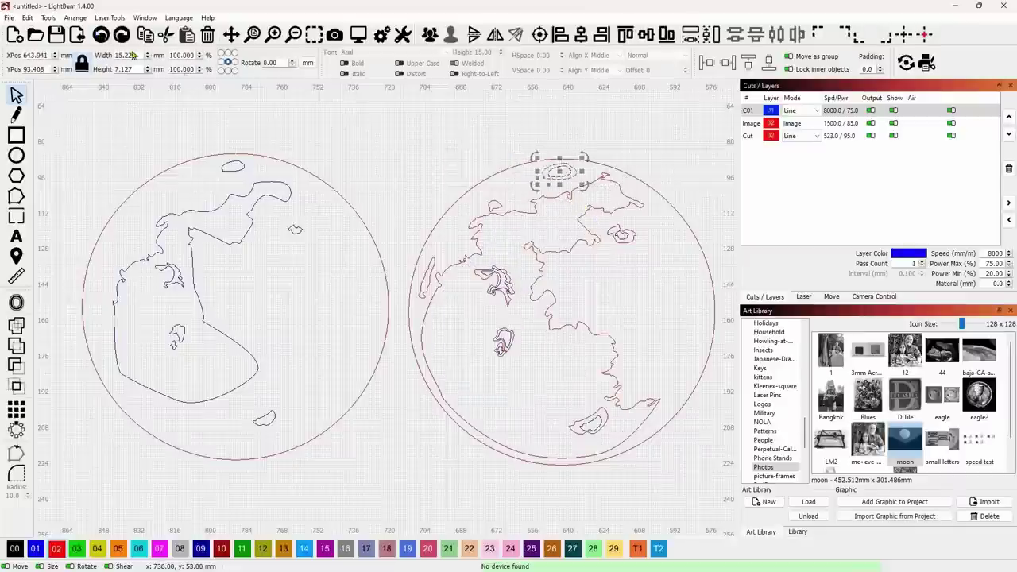
{"action": "left_click", "coordinate": [480, 169]}
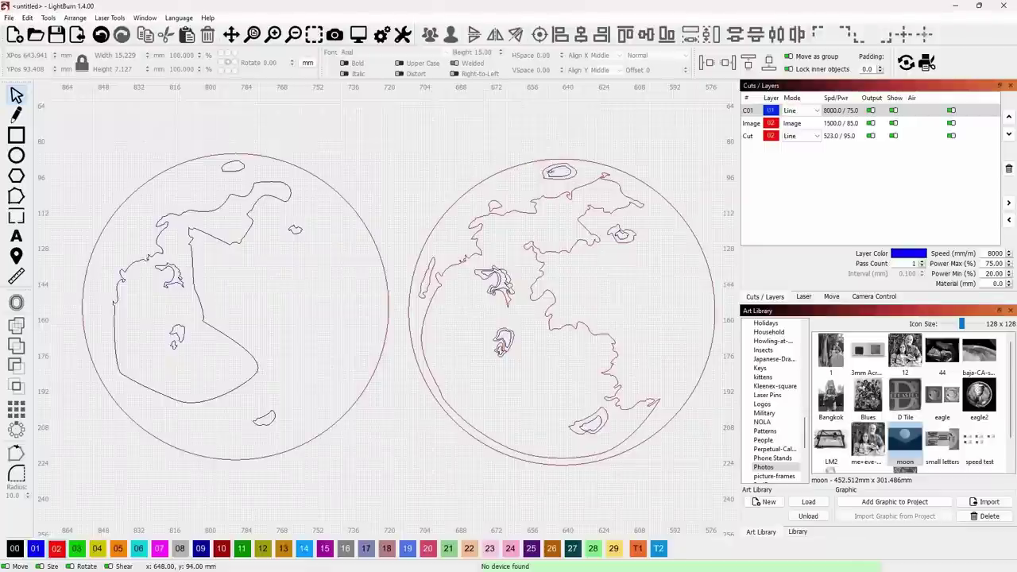
- Delete the small inner top ellipse, a small detail shape and the middle loop
{"action": "left_click", "coordinate": [550, 173]}
{"action": "key", "text": "Delete"}
{"action": "left_click", "coordinate": [616, 235]}
{"action": "key", "text": "Delete"}
{"action": "left_click", "coordinate": [501, 286]}
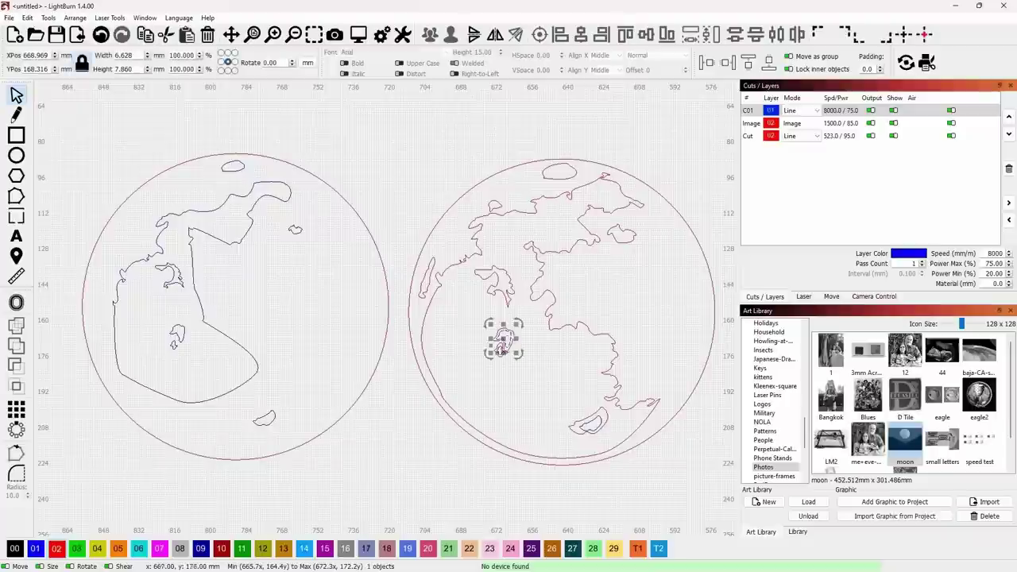
{"action": "key", "text": "Delete"}
- Delete the small loop near the right moon's lower edge
{"action": "left_click", "coordinate": [500, 350]}
{"action": "left_click", "coordinate": [567, 367]}
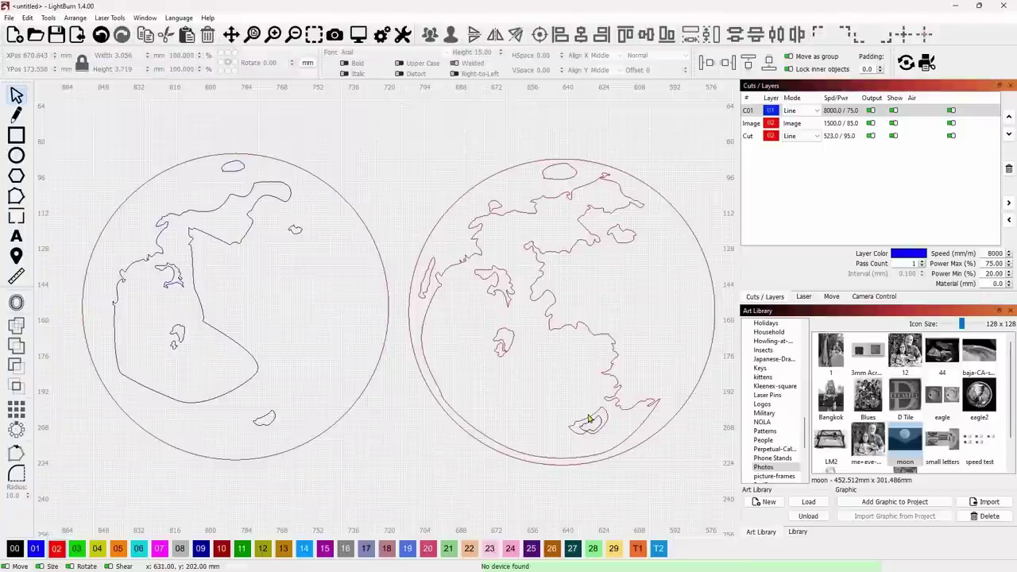
{"action": "left_click", "coordinate": [601, 417]}
{"action": "key", "text": "Delete"}
{"action": "scroll", "coordinate": [377, 240], "scroll_direction": "down", "scroll_amount": 2}
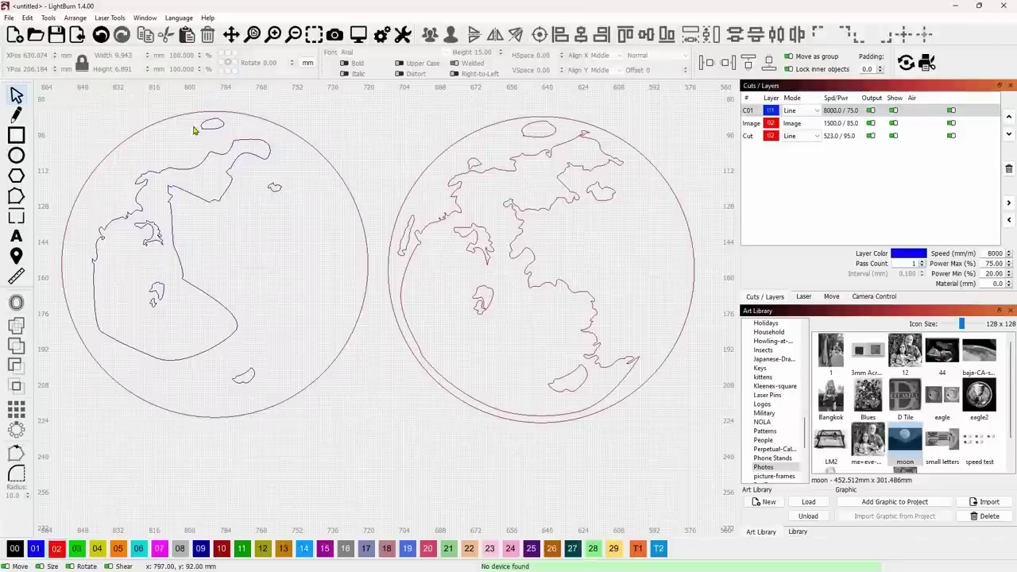
- Group the left moon's shapes and the right moon's shapes into two separate groups
{"action": "scroll", "coordinate": [310, 340], "scroll_direction": "down", "scroll_amount": 2}
{"action": "left_click_drag", "start_coordinate": [325, 408], "coordinate": [135, 169]}
{"action": "left_click", "coordinate": [429, 34]}
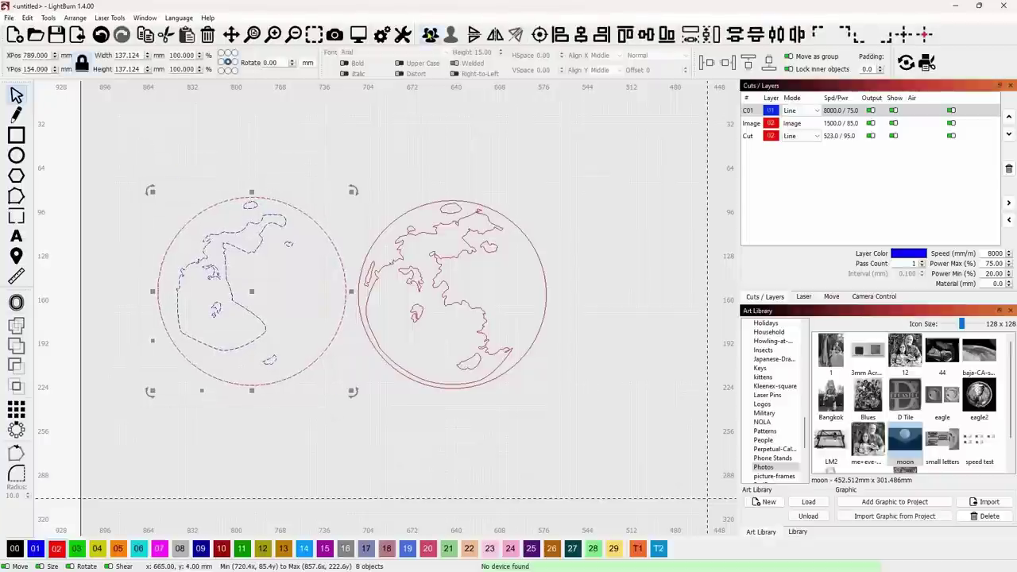
{"action": "left_click_drag", "start_coordinate": [583, 401], "coordinate": [356, 189]}
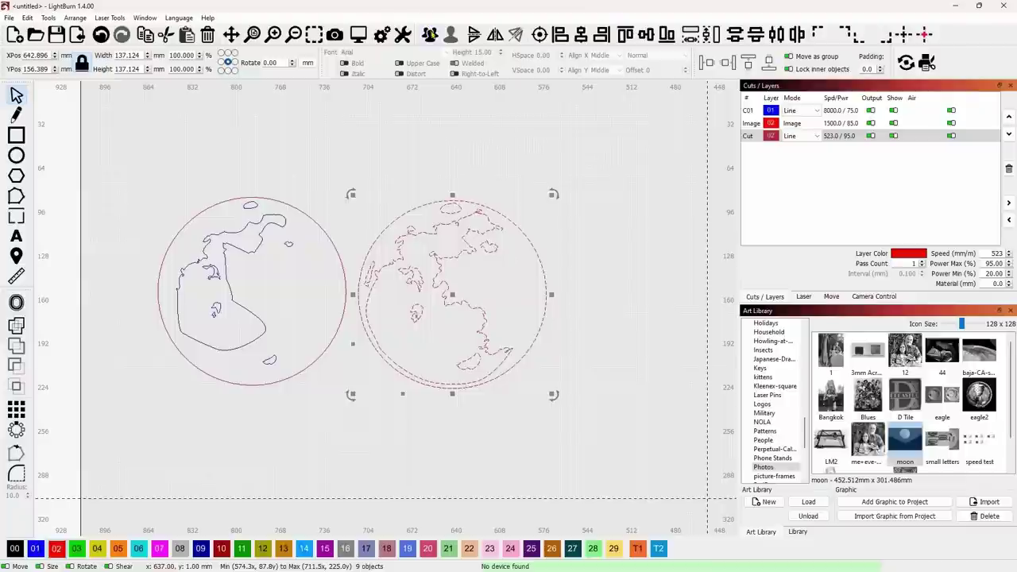
{"action": "left_click", "coordinate": [429, 33]}
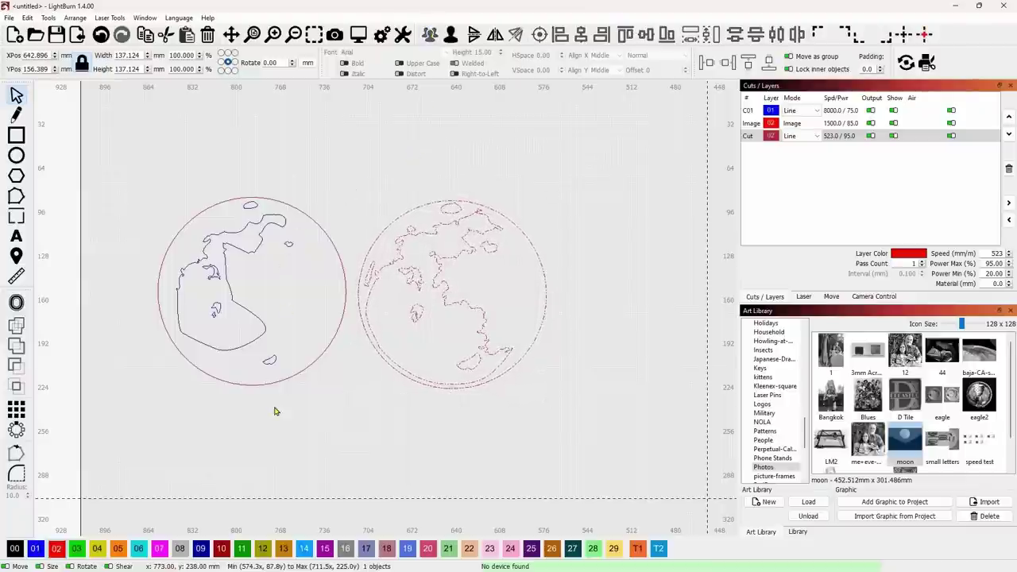
- Align Centers to stack the left moon group onto the right moon group
{"action": "left_click", "coordinate": [244, 384]}
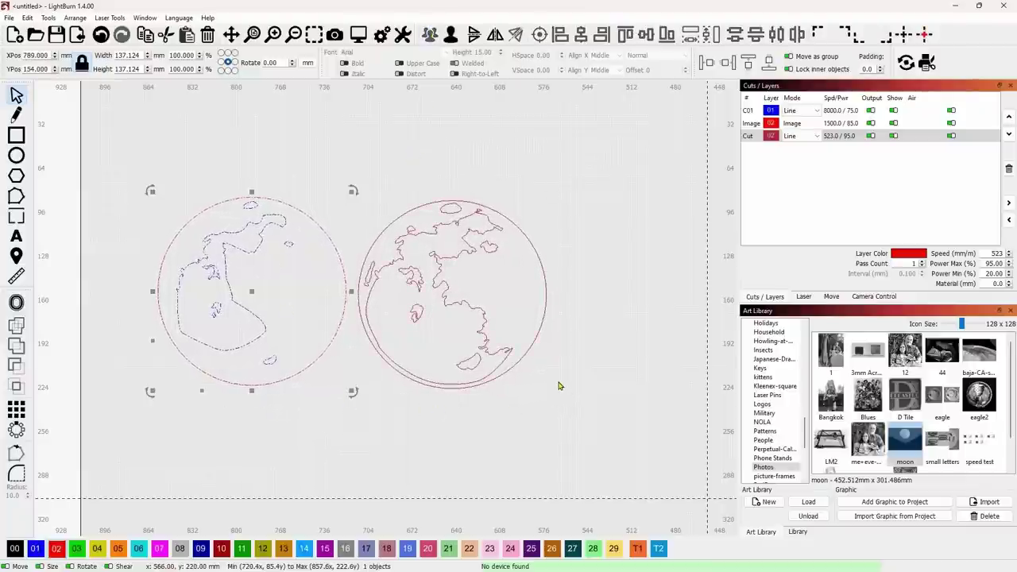
{"action": "left_click_drag", "start_coordinate": [559, 376], "coordinate": [498, 364], "text": "shift"}
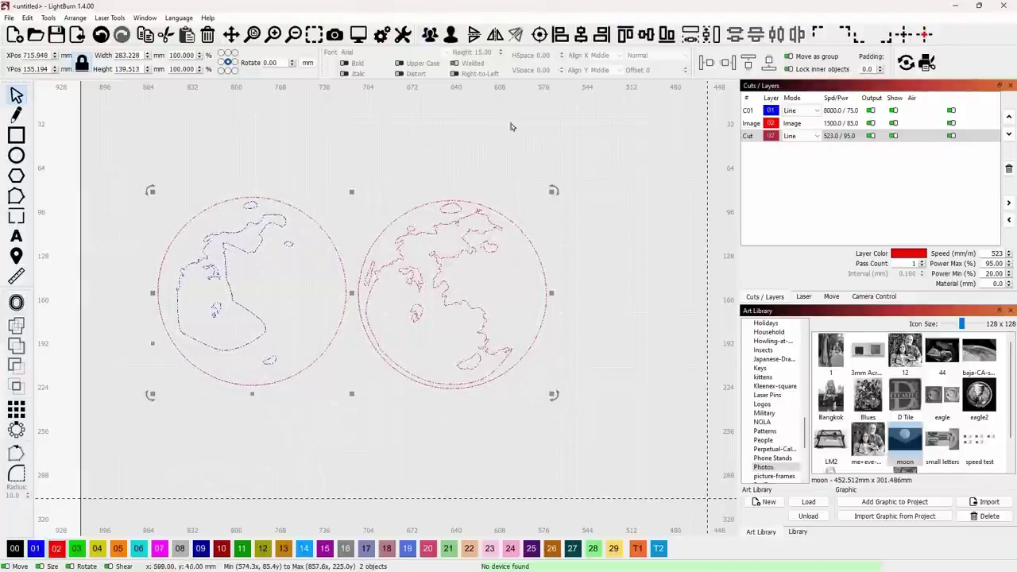
{"action": "left_click", "coordinate": [539, 34]}
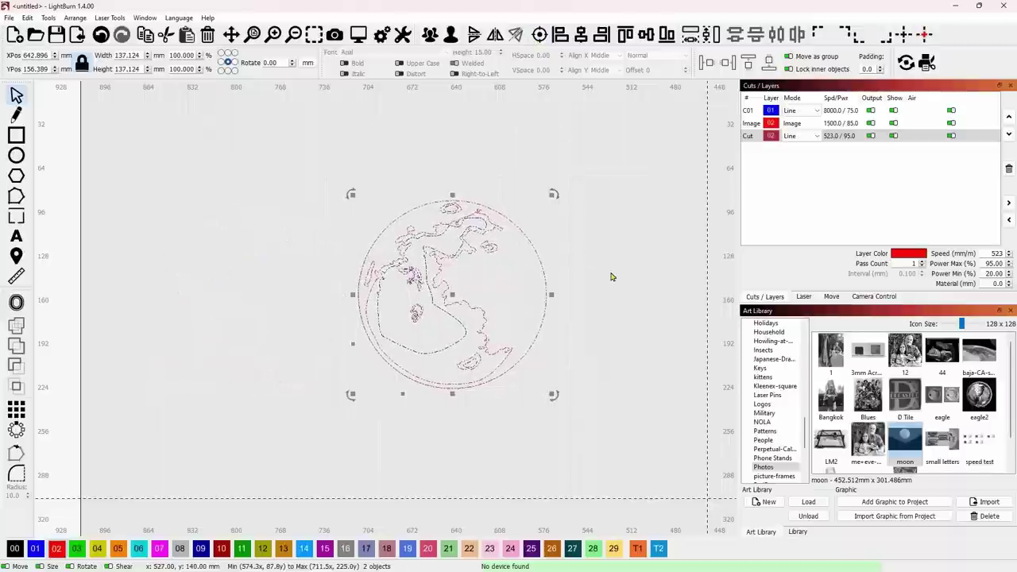
{"action": "middle_click_drag", "start_coordinate": [624, 275], "coordinate": [605, 223]}
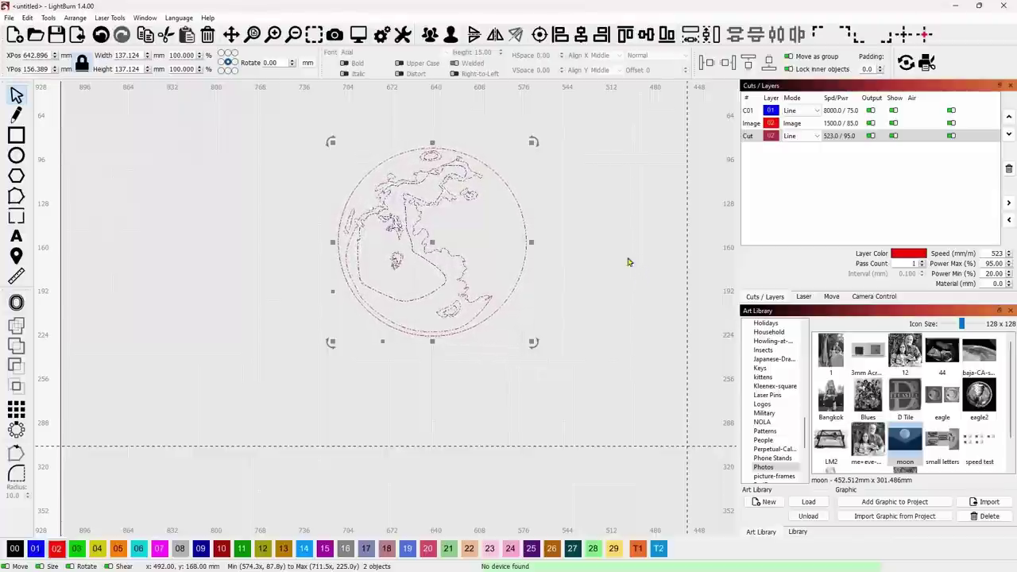
{"action": "middle_click_drag", "start_coordinate": [606, 249], "coordinate": [660, 259]}
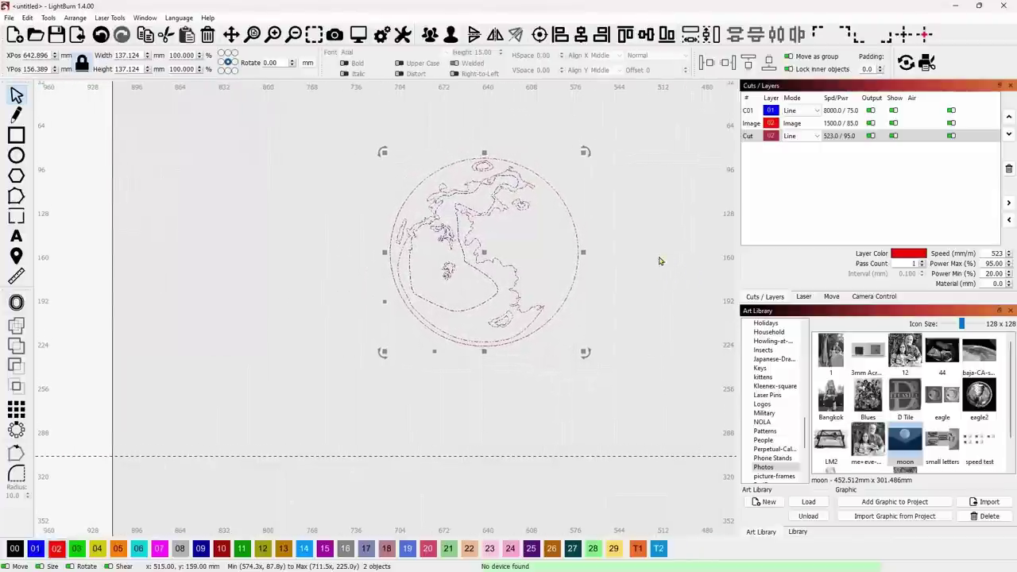
{"action": "left_click", "coordinate": [648, 258]}
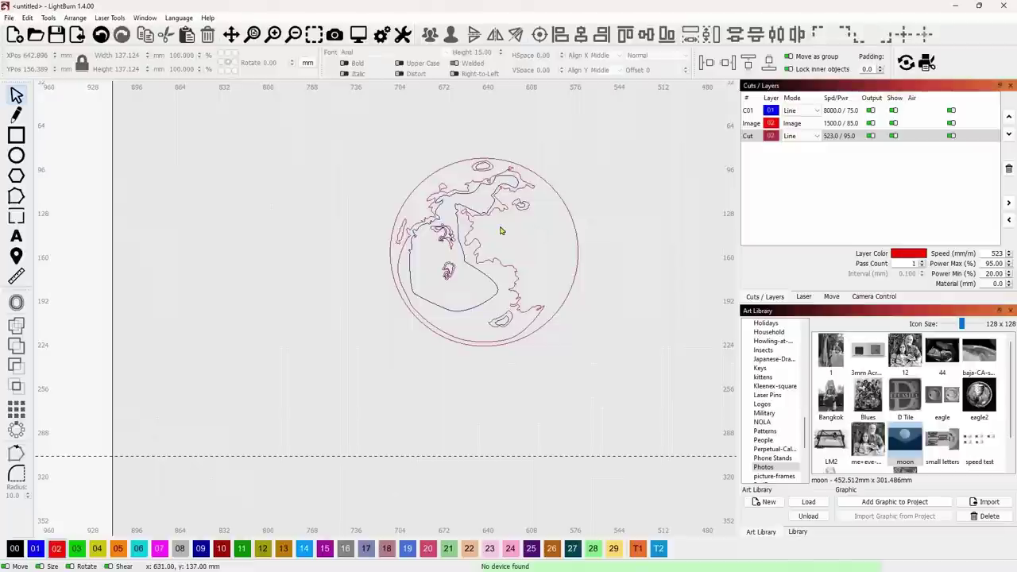
{"action": "left_click", "coordinate": [16, 155]}
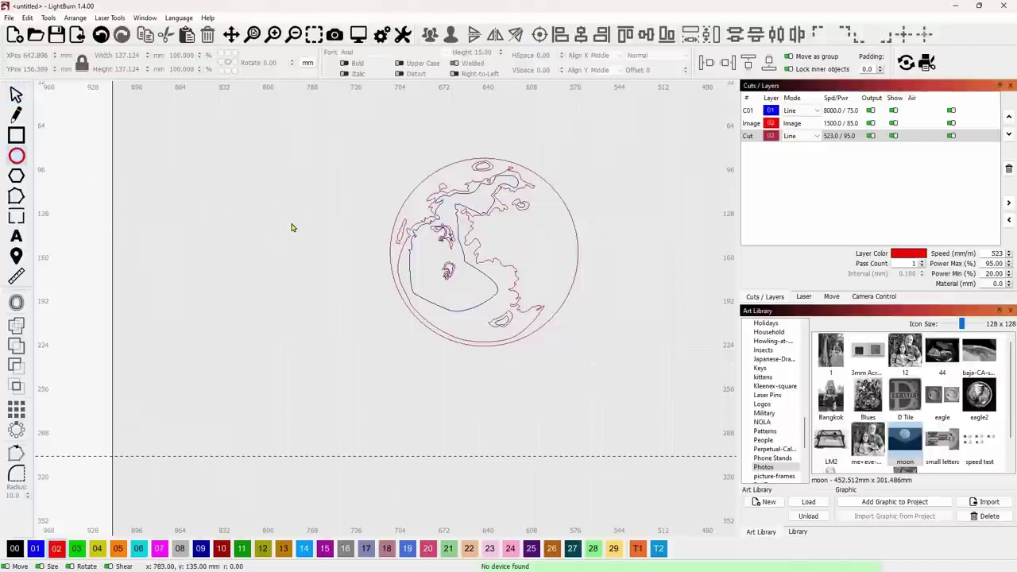
{"action": "scroll", "coordinate": [260, 228], "scroll_direction": "down", "scroll_amount": 2}
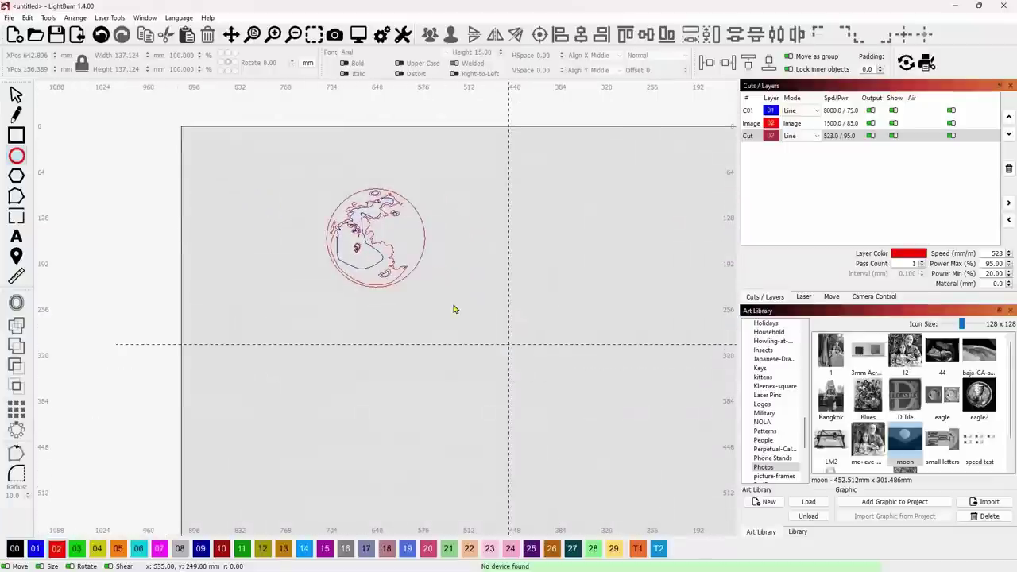
- Draw an ellipse around the moon, then undo it
{"action": "left_click_drag", "start_coordinate": [453, 309], "coordinate": [262, 153]}
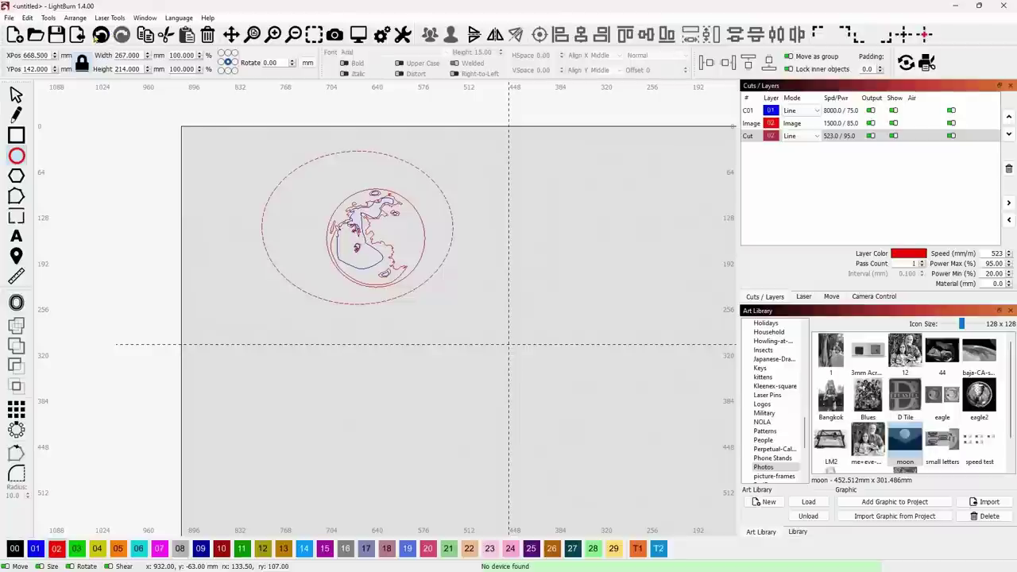
{"action": "left_click", "coordinate": [100, 34]}
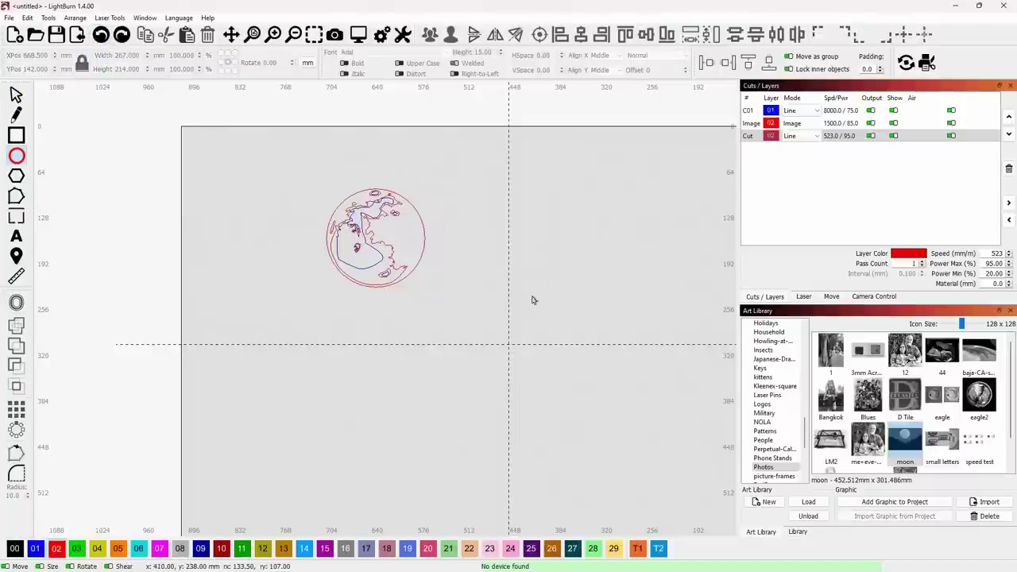
{"action": "left_click", "coordinate": [18, 95]}
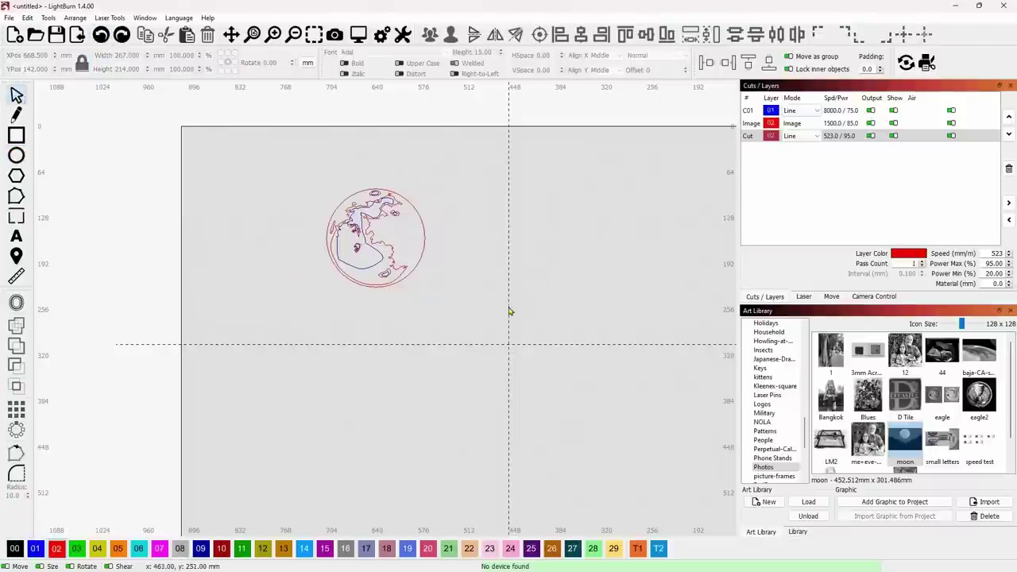
- Scale the whole moon to 11.5 × 11.5 inches and reposition it on the work area
{"action": "left_click_drag", "start_coordinate": [485, 305], "coordinate": [269, 200]}
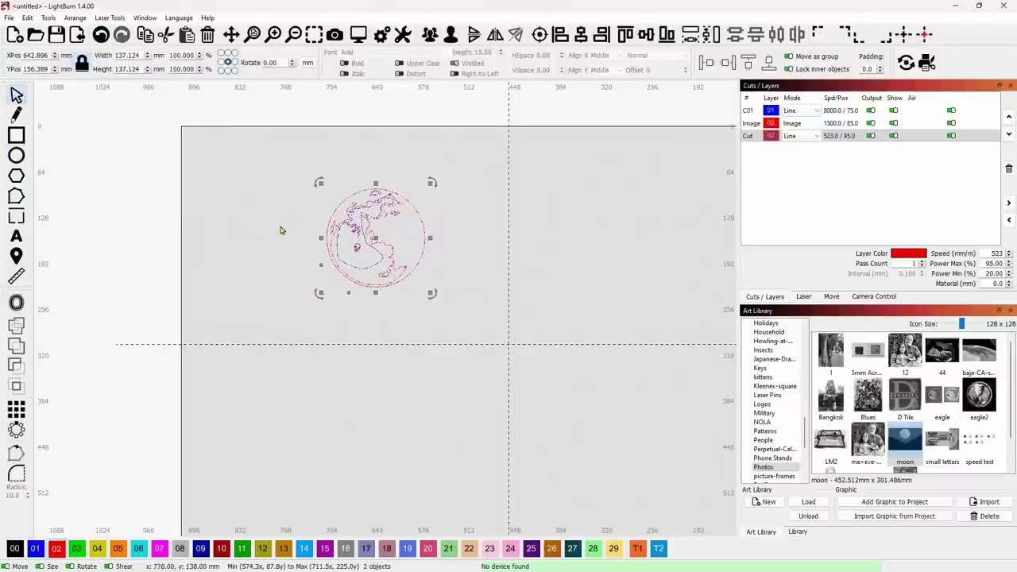
{"action": "left_click", "coordinate": [308, 63]}
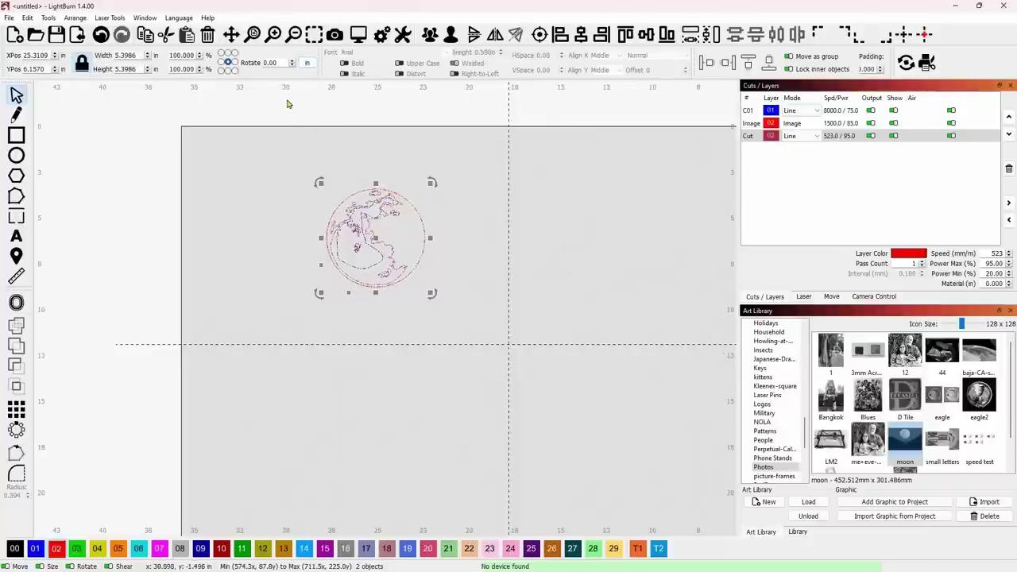
{"action": "double_click", "coordinate": [138, 54]}
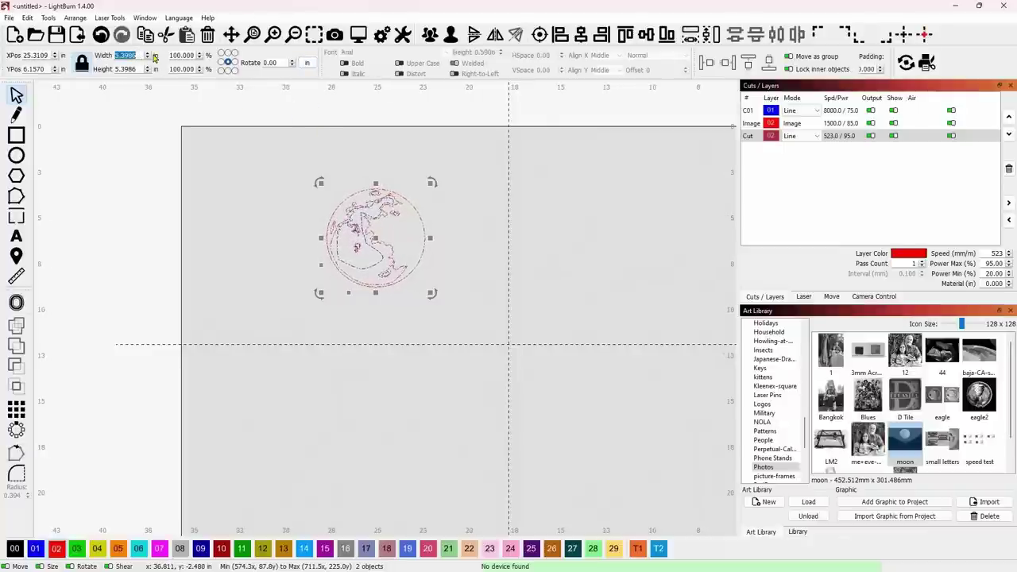
{"action": "type", "text": "10"}
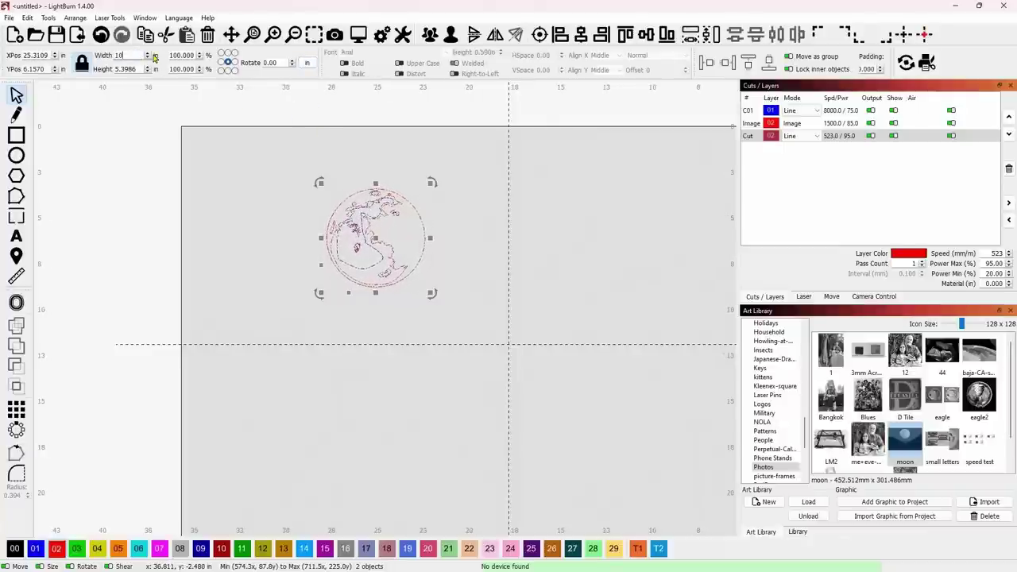
{"action": "type", "text": ".5"}
{"action": "key", "text": "Return"}
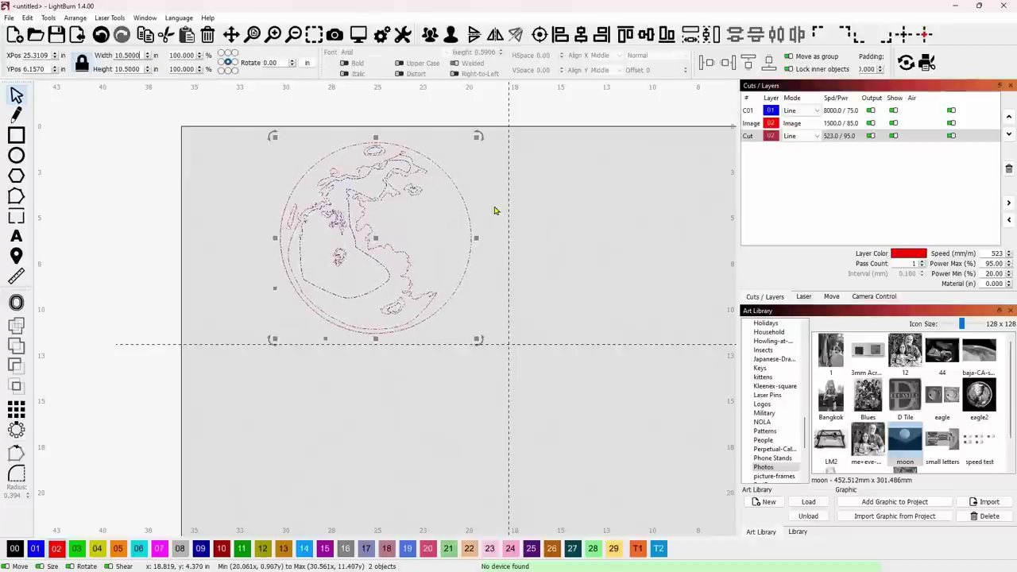
{"action": "double_click", "coordinate": [137, 56]}
{"action": "type", "text": "11.5"}
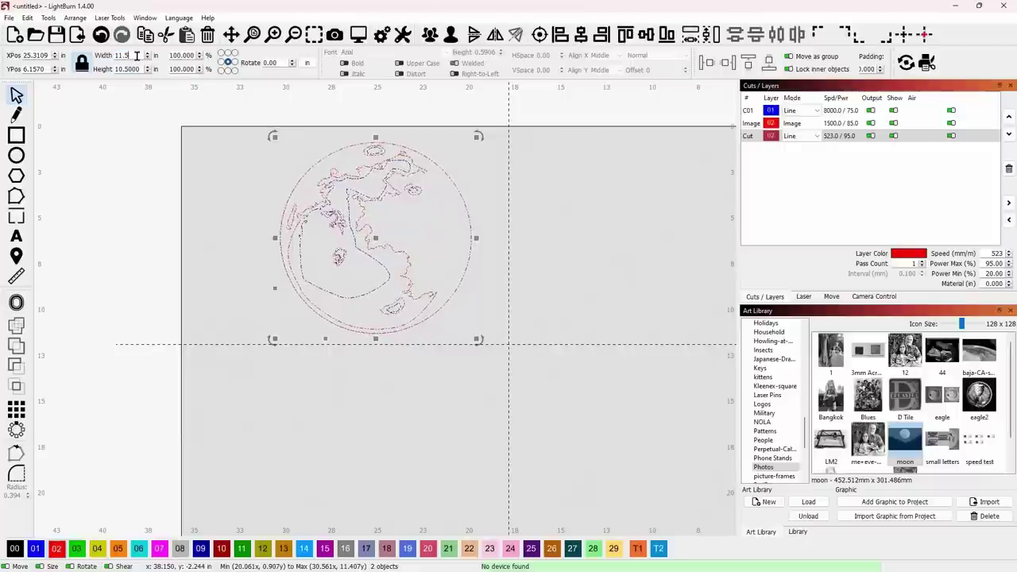
{"action": "key", "text": "Return"}
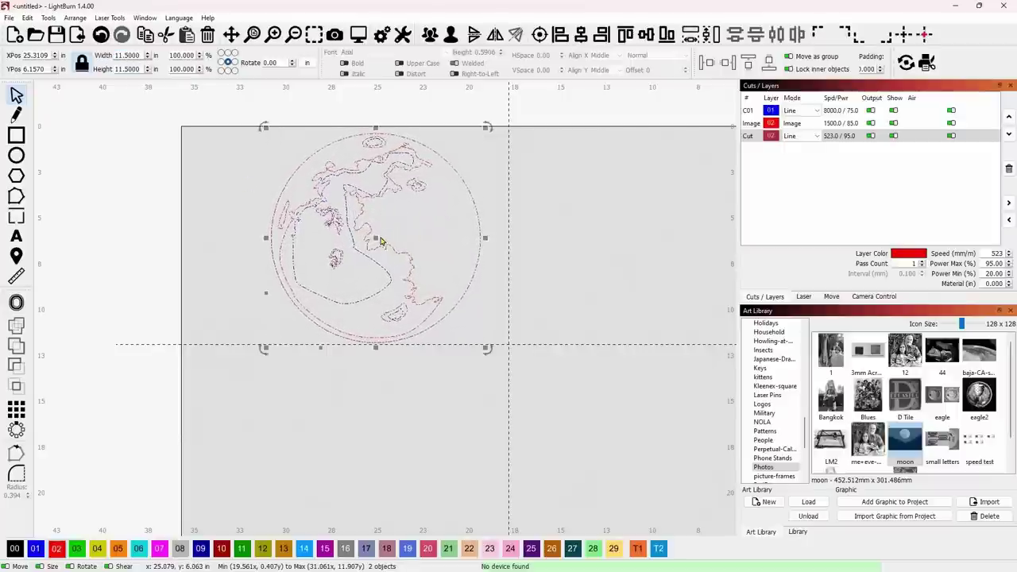
{"action": "left_click_drag", "start_coordinate": [370, 234], "coordinate": [412, 280]}
{"action": "key", "text": "ctrl+e"}
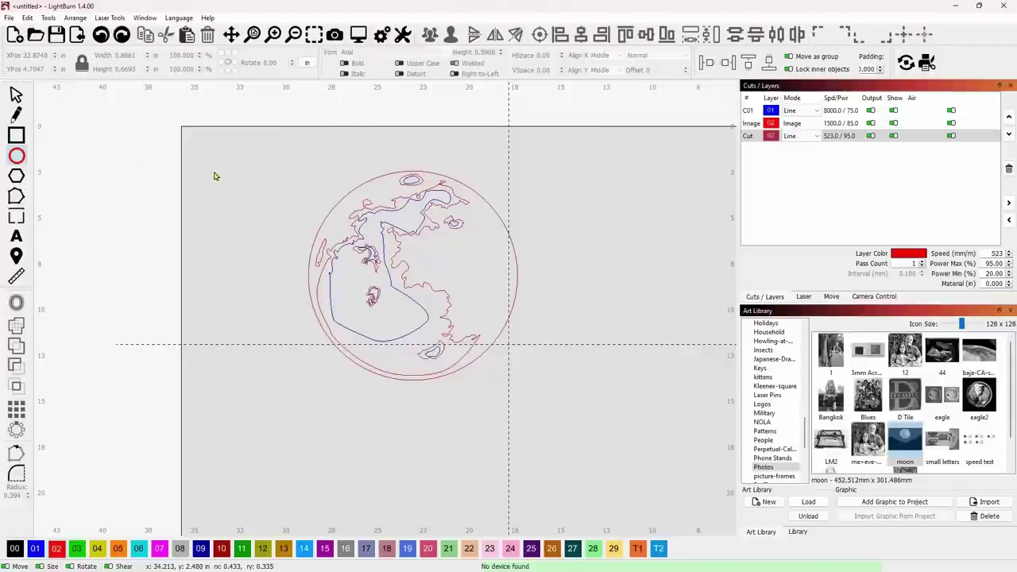
- Draw a small circle beside the moon and set its width to 8 mm
{"action": "left_click_drag", "start_coordinate": [215, 173], "coordinate": [246, 204]}
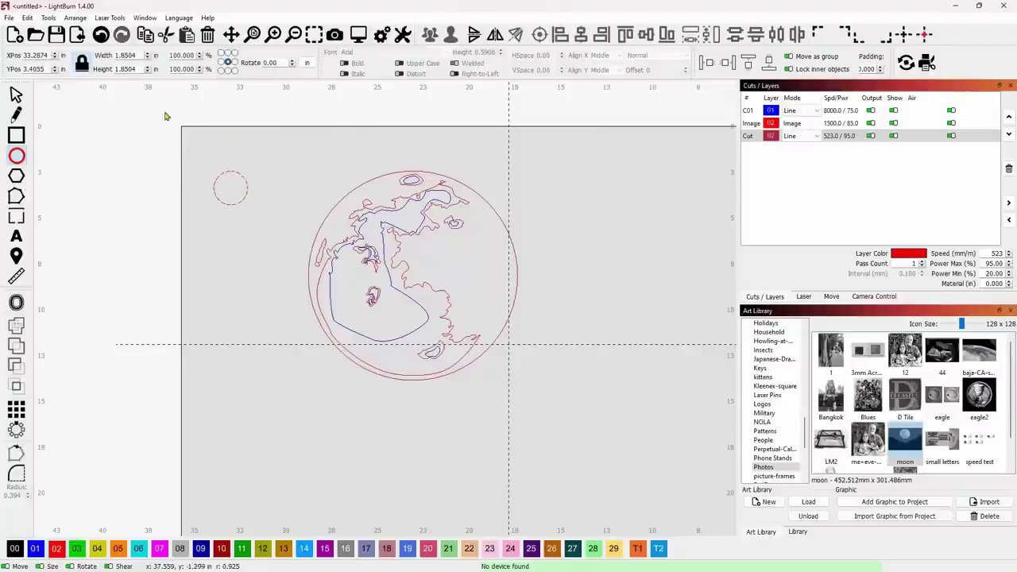
{"action": "left_click", "coordinate": [306, 62]}
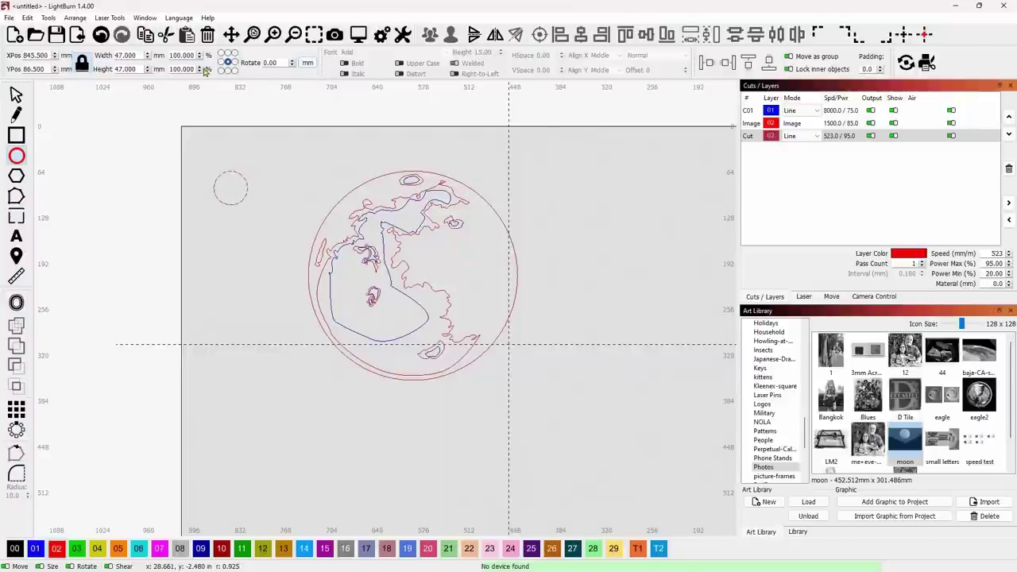
{"action": "double_click", "coordinate": [133, 55]}
{"action": "type", "text": "8"}
{"action": "key", "text": "Return"}
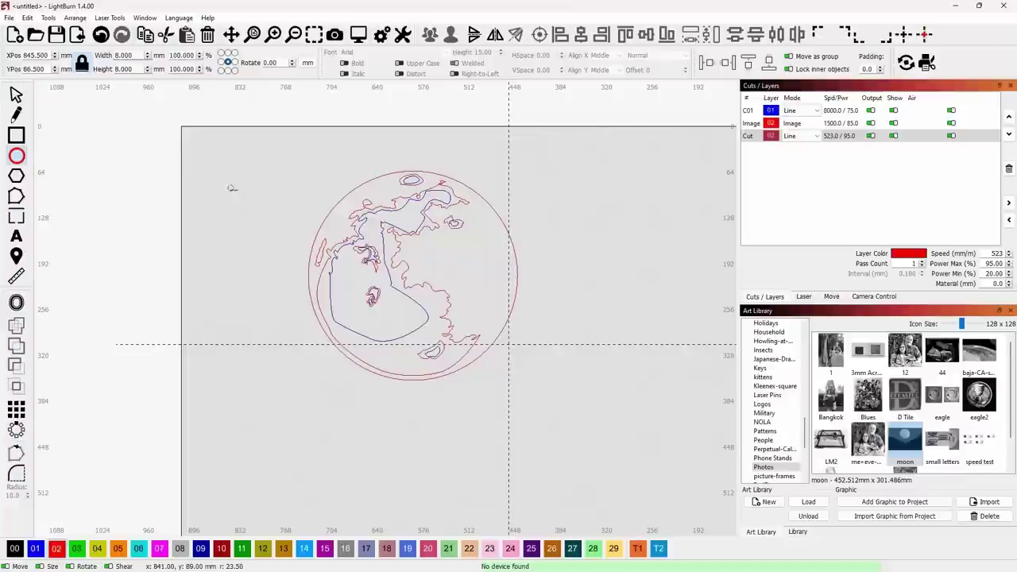
{"action": "left_click_drag", "start_coordinate": [232, 188], "coordinate": [231, 188]}
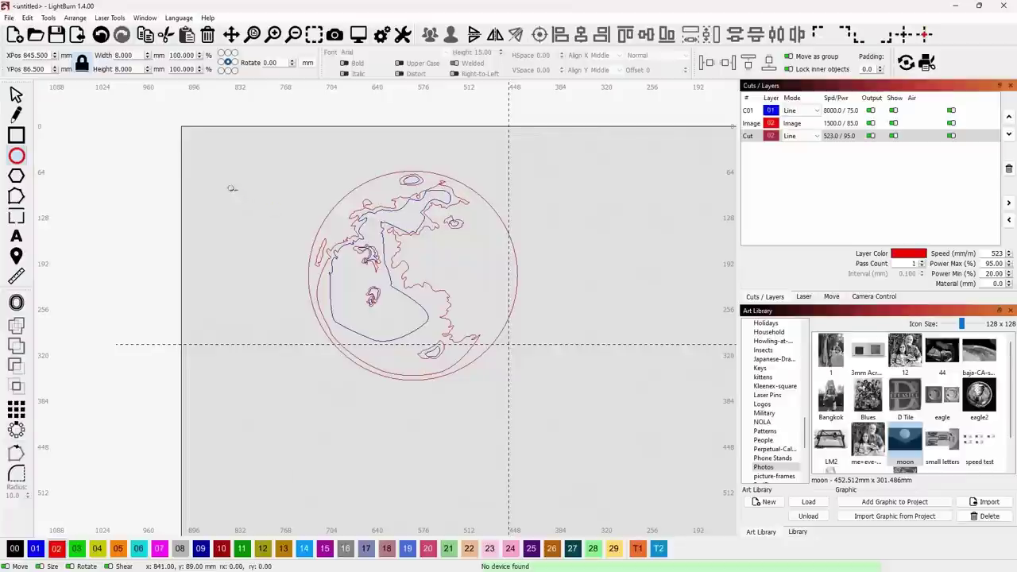
- Centre the 8 mm circle on the moon and duplicate it in place
{"action": "left_click", "coordinate": [16, 94]}
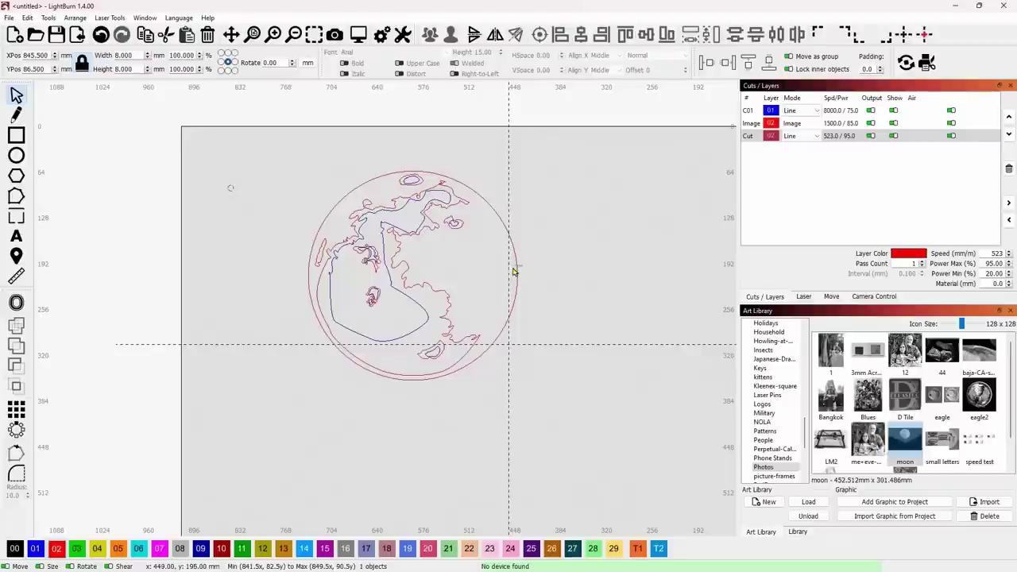
{"action": "key", "text": "ctrl+a"}
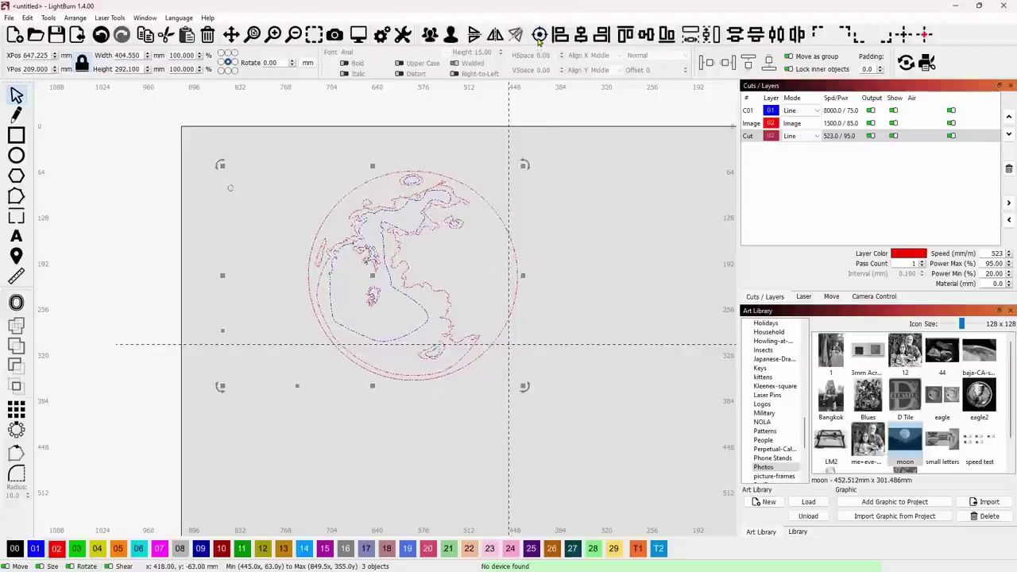
{"action": "left_click", "coordinate": [539, 35]}
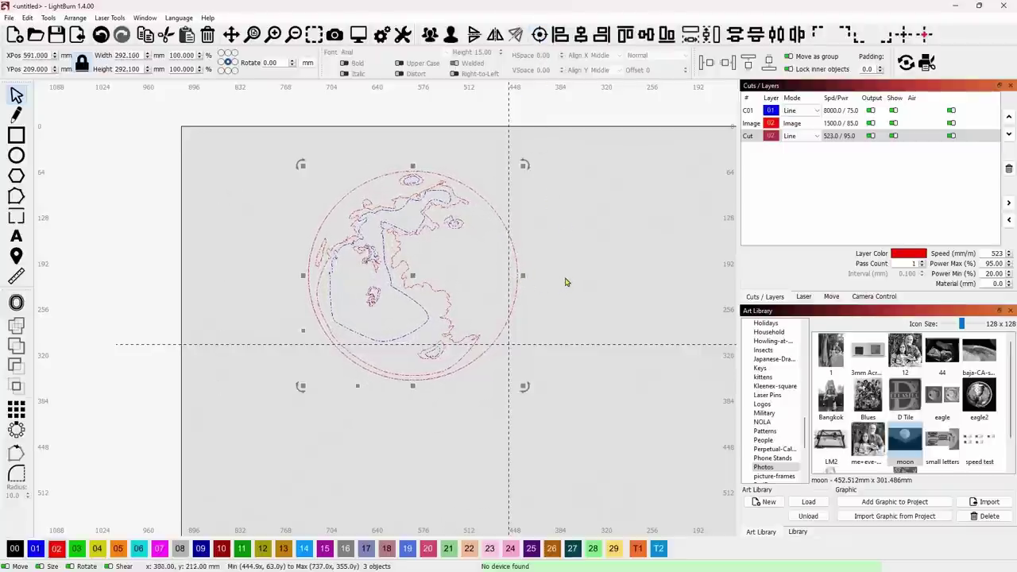
{"action": "left_click", "coordinate": [590, 299]}
{"action": "scroll", "coordinate": [419, 284], "scroll_direction": "up", "scroll_amount": 3}
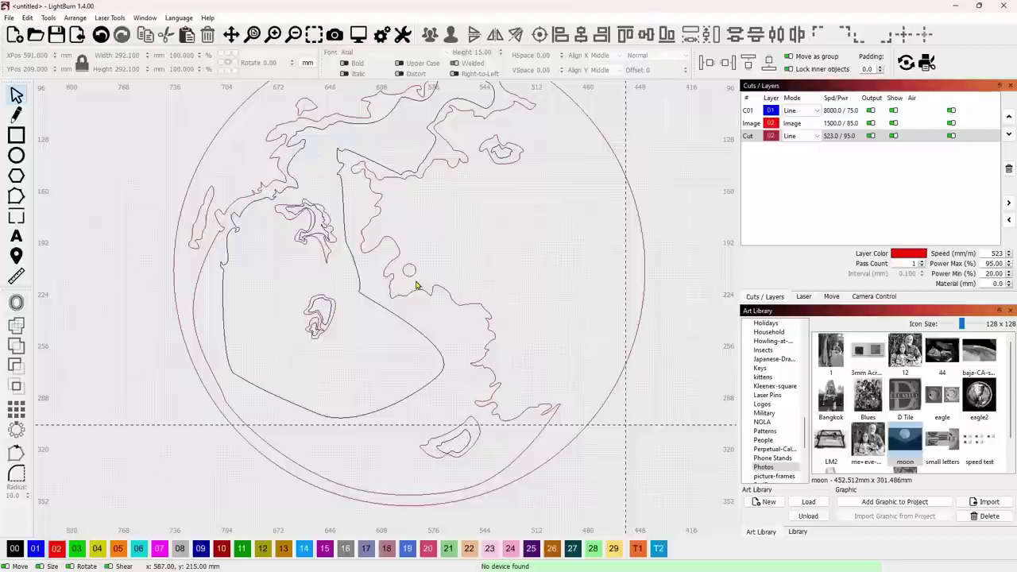
{"action": "left_click", "coordinate": [411, 267]}
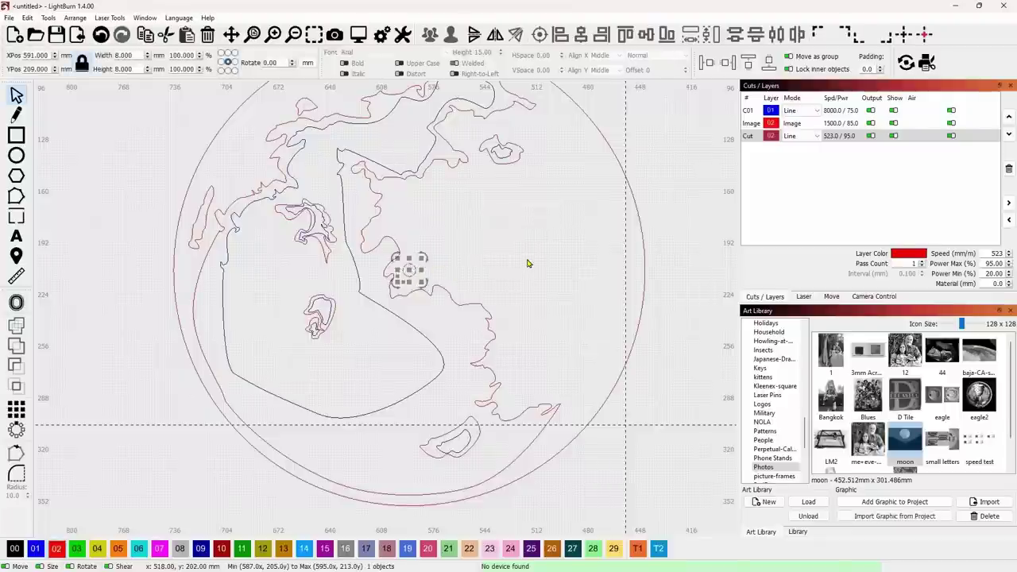
{"action": "key", "text": "ctrl+d"}
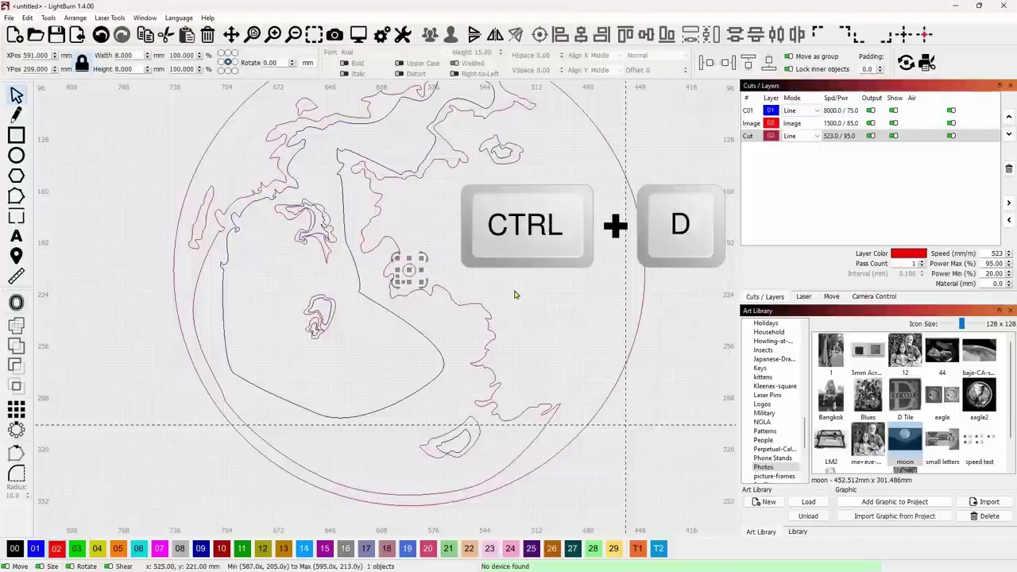
{"action": "scroll", "coordinate": [514, 295], "scroll_direction": "down", "scroll_amount": 2}
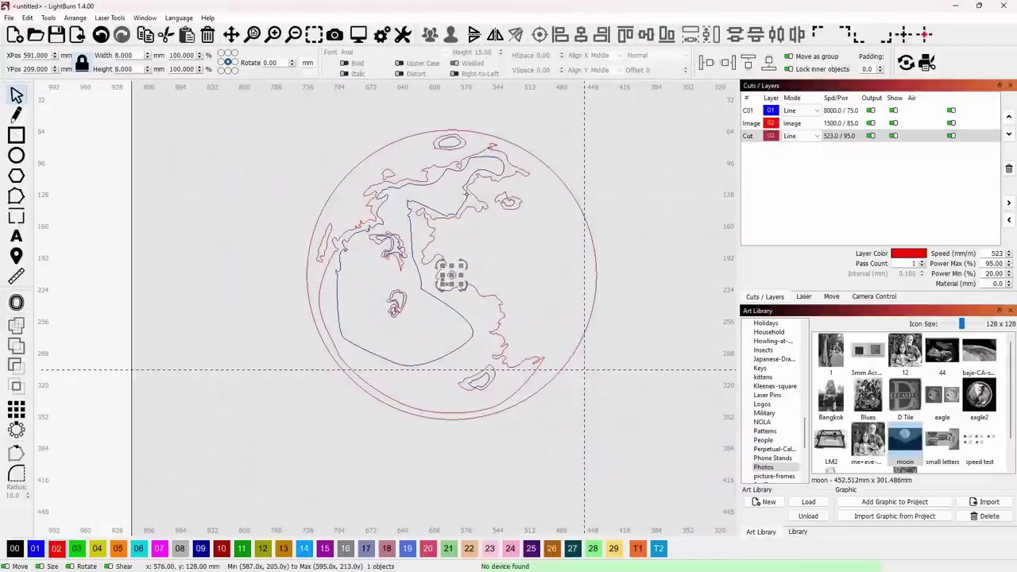
{"action": "key", "text": "ctrl+a"}
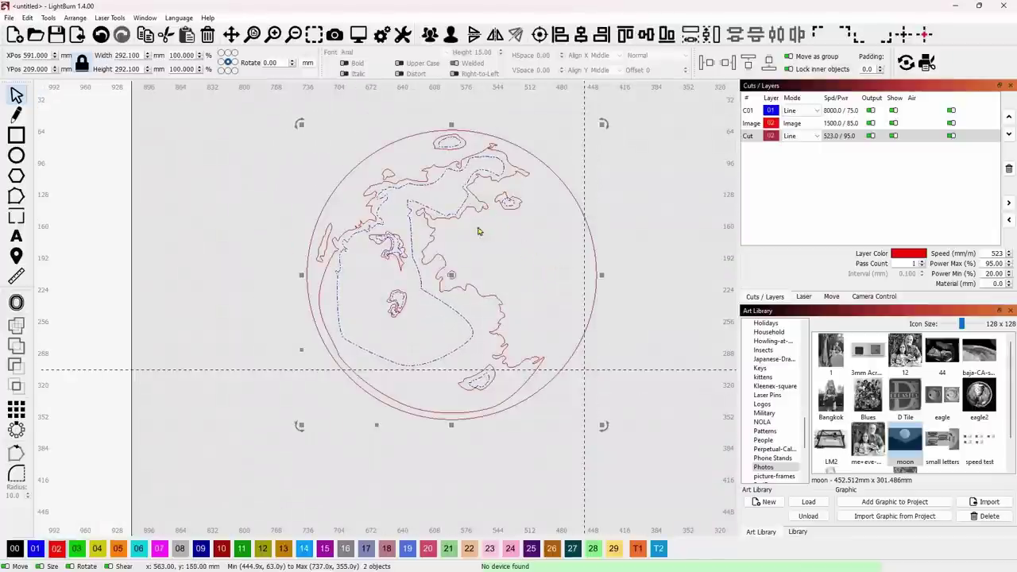
- Place a copy of the 292.1 mm moon to the left of the original, at X 948, Y 215 mm
{"action": "scroll", "coordinate": [492, 259], "scroll_direction": "down", "scroll_amount": 2}
{"action": "left_click_drag", "start_coordinate": [488, 257], "coordinate": [314, 266]}
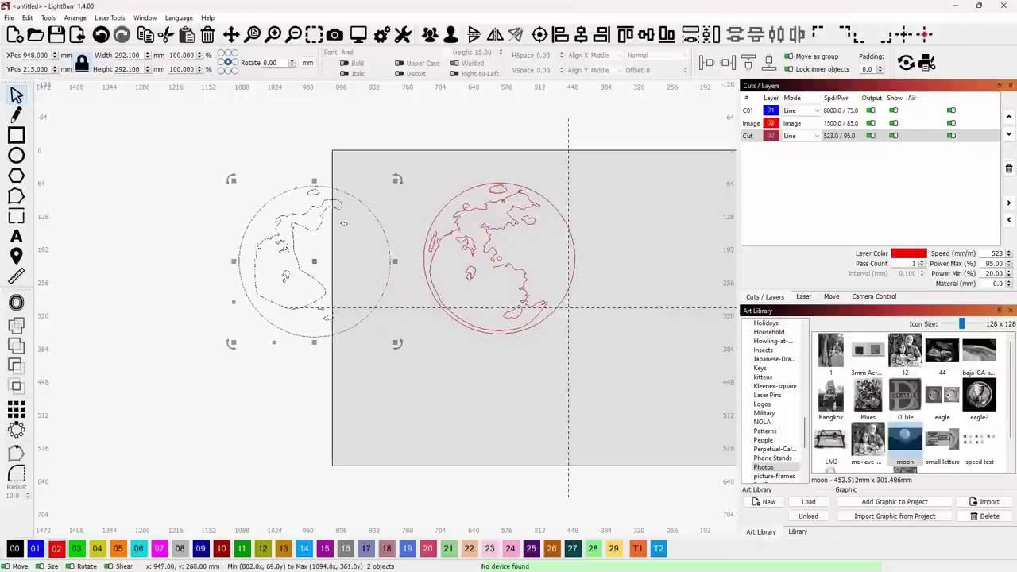
{"action": "left_click", "coordinate": [472, 374]}
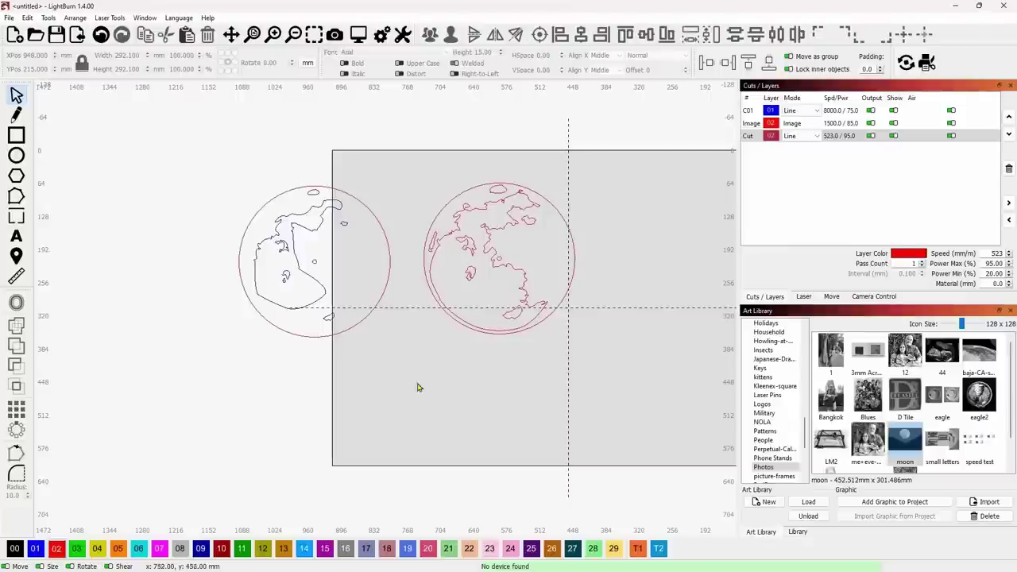
{"action": "left_click", "coordinate": [391, 256]}
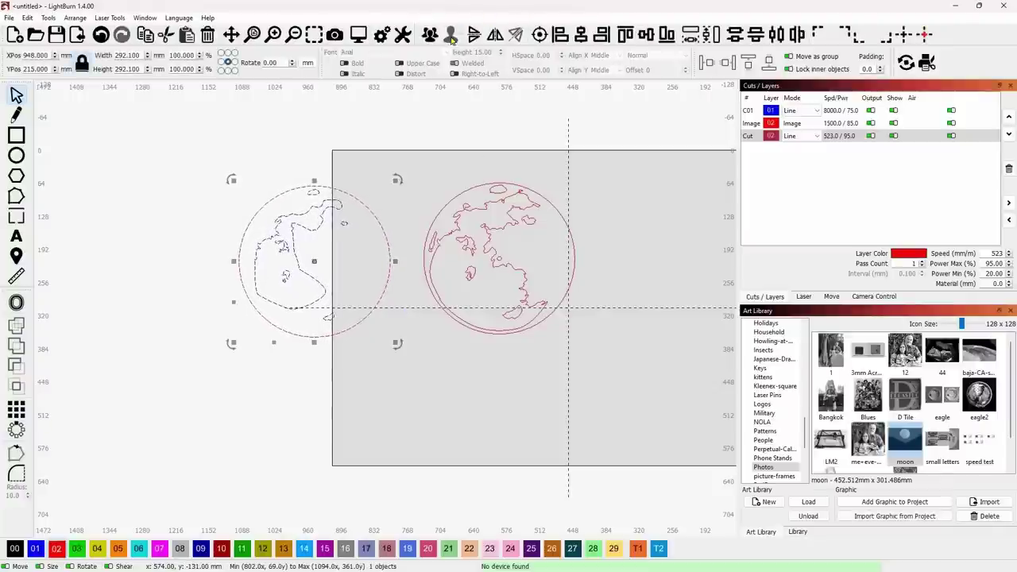
- Copy the left moon's outer circle to the lower centre of the work area
{"action": "left_click", "coordinate": [454, 442]}
{"action": "left_click_drag", "start_coordinate": [392, 332], "coordinate": [364, 309]}
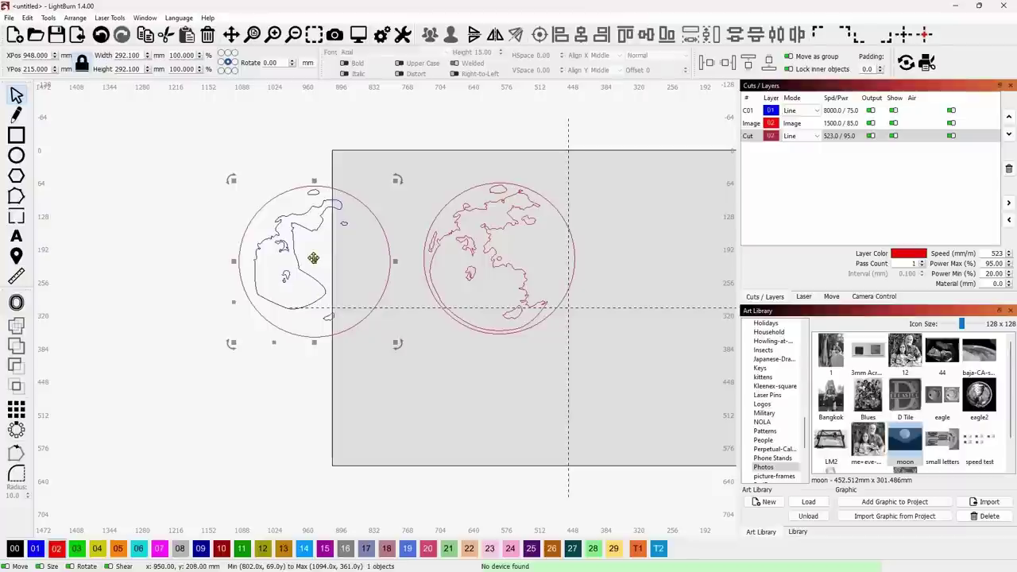
{"action": "left_click_drag", "start_coordinate": [315, 257], "coordinate": [403, 405]}
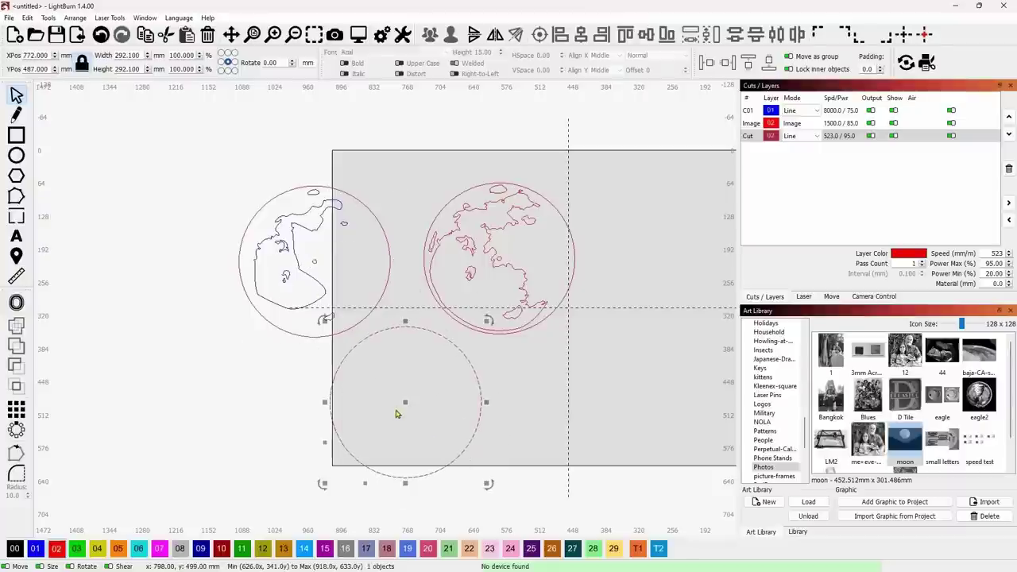
{"action": "left_click", "coordinate": [204, 377]}
{"action": "left_click_drag", "start_coordinate": [203, 154], "coordinate": [397, 364]}
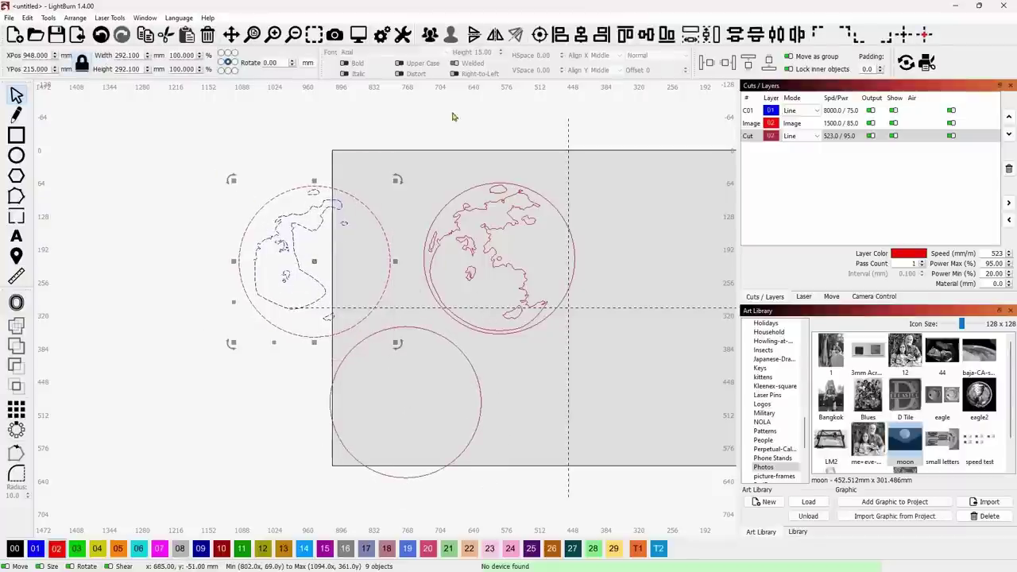
{"action": "left_click", "coordinate": [602, 310]}
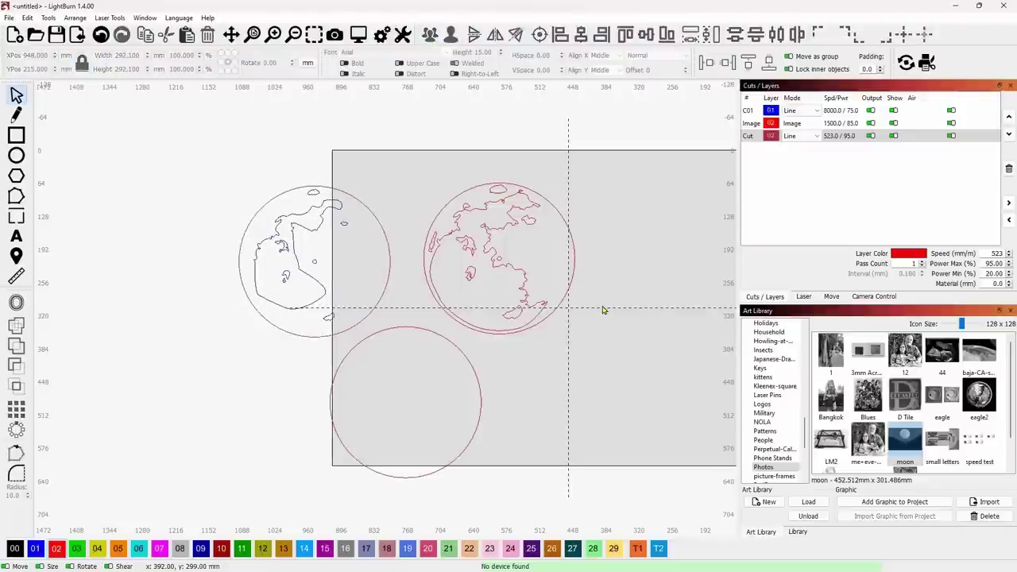
- Move the left circle and its 8 mm centre hole below the two moons
{"action": "left_click", "coordinate": [480, 389]}
{"action": "left_click", "coordinate": [531, 405]}
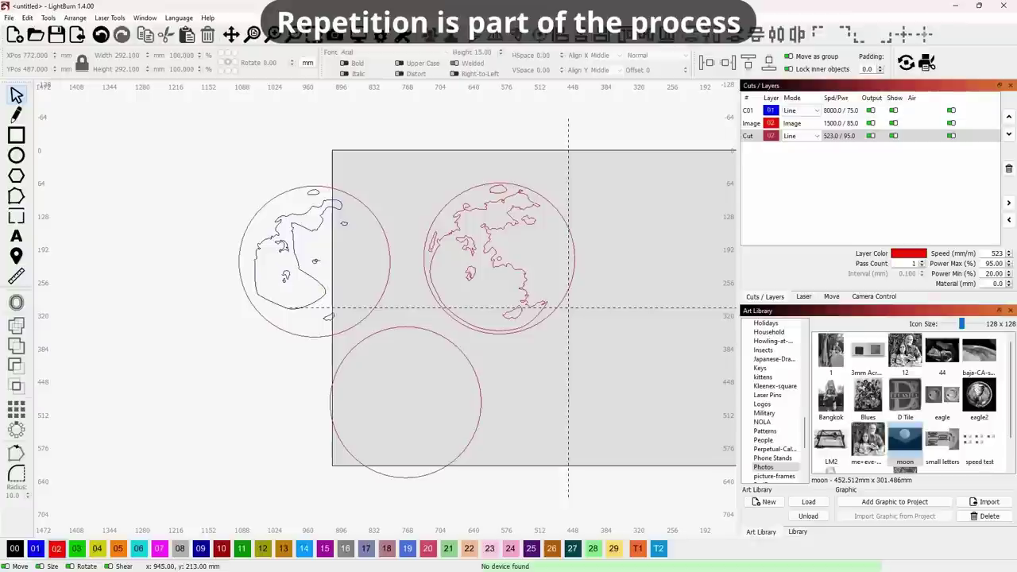
{"action": "left_click", "coordinate": [320, 294]}
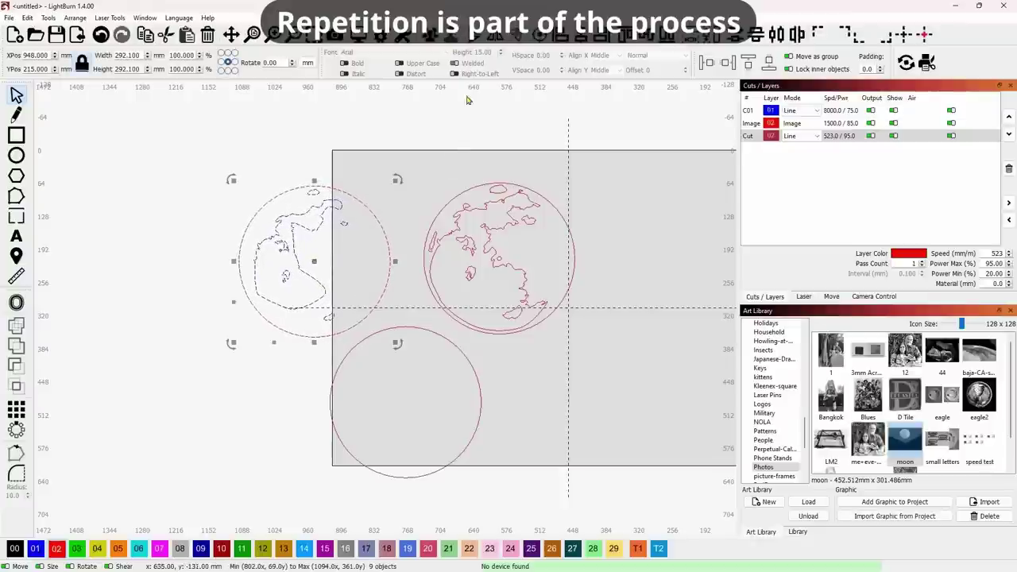
{"action": "left_click", "coordinate": [405, 246]}
{"action": "left_click", "coordinate": [480, 405]}
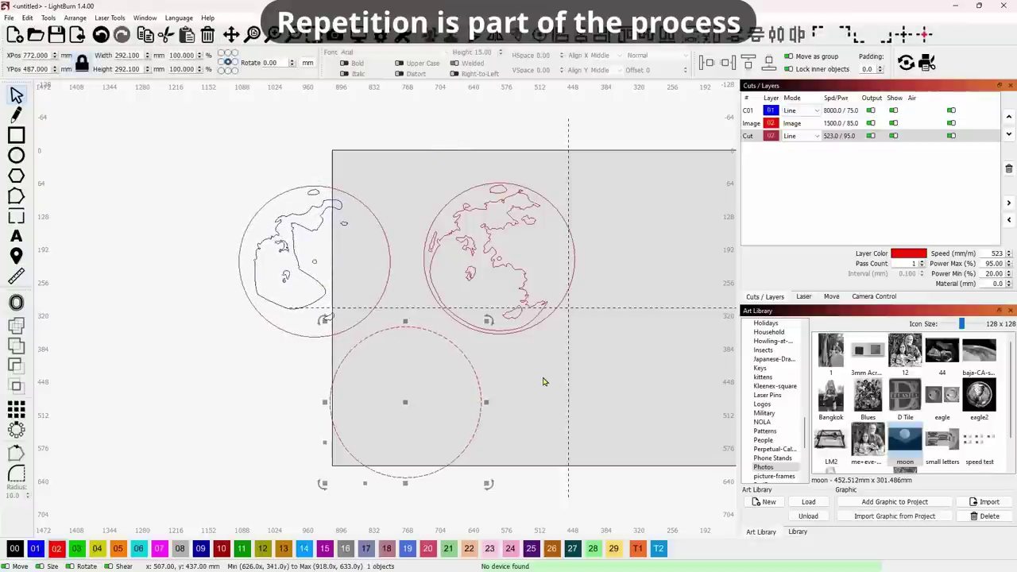
{"action": "left_click", "coordinate": [374, 222], "text": "shift"}
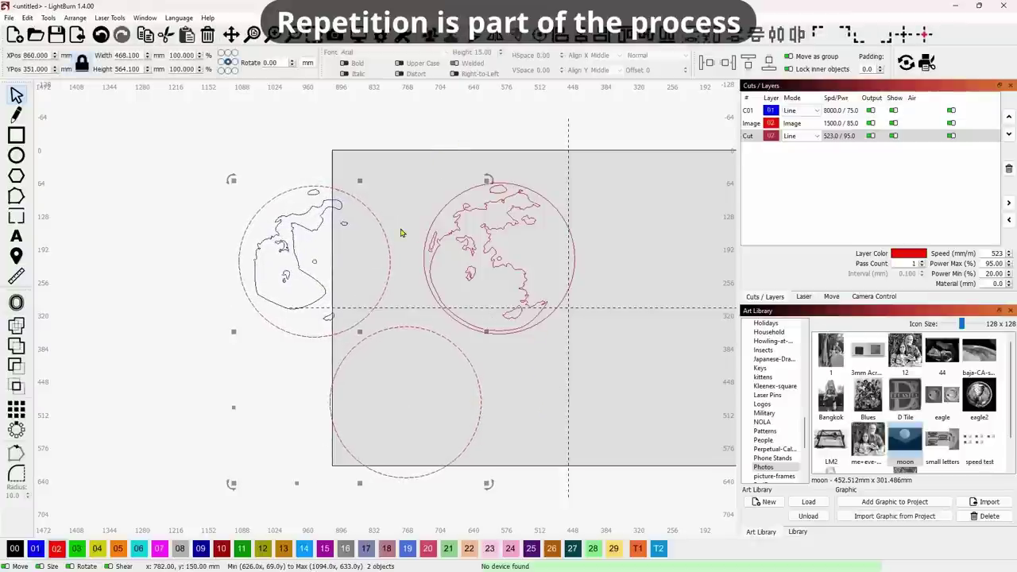
{"action": "left_click", "coordinate": [540, 35]}
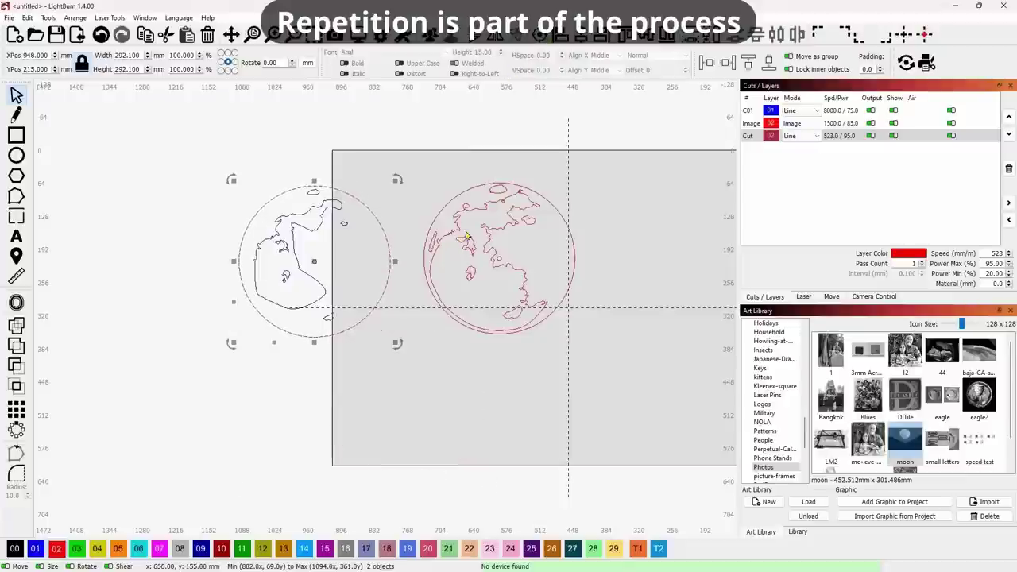
{"action": "left_click", "coordinate": [337, 288]}
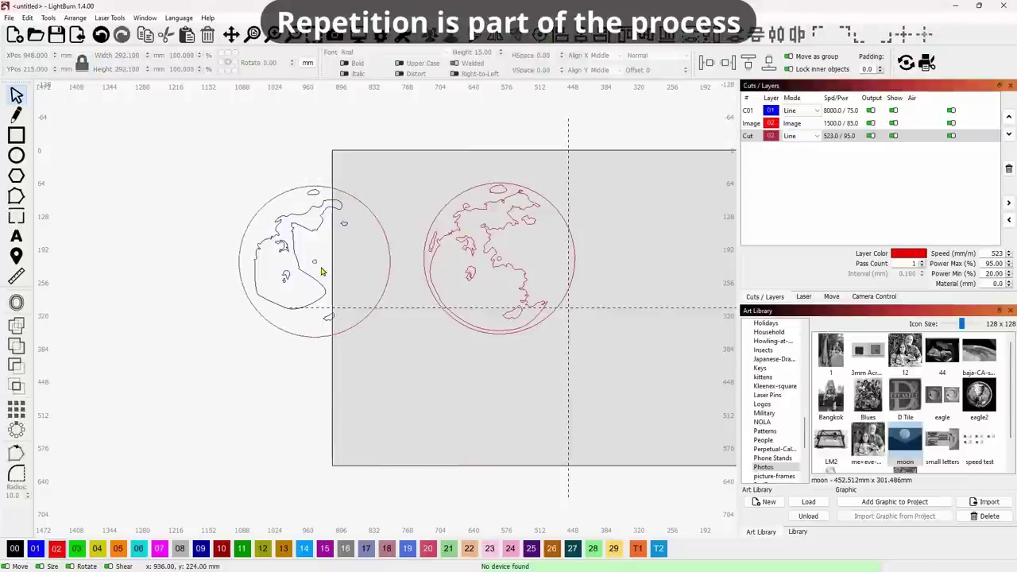
{"action": "left_click", "coordinate": [315, 263]}
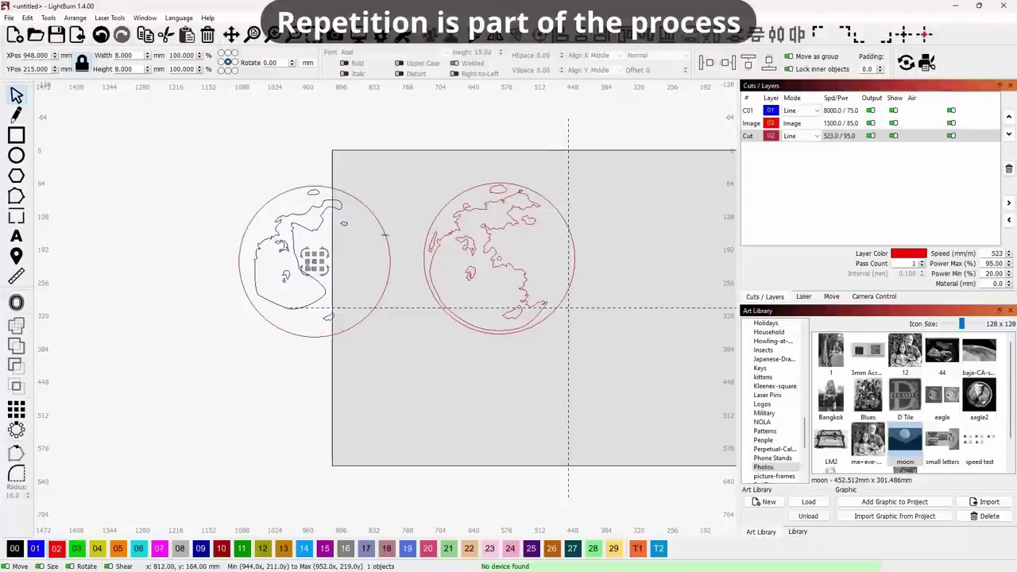
{"action": "left_click", "coordinate": [385, 235], "text": "shift"}
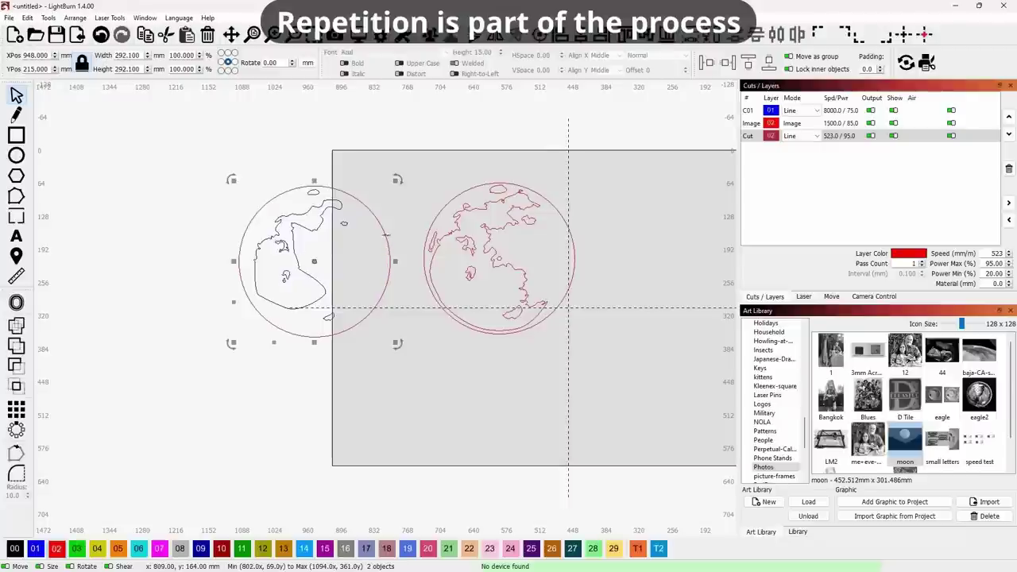
{"action": "left_click_drag", "start_coordinate": [315, 263], "coordinate": [406, 409]}
{"action": "left_click", "coordinate": [585, 407]}
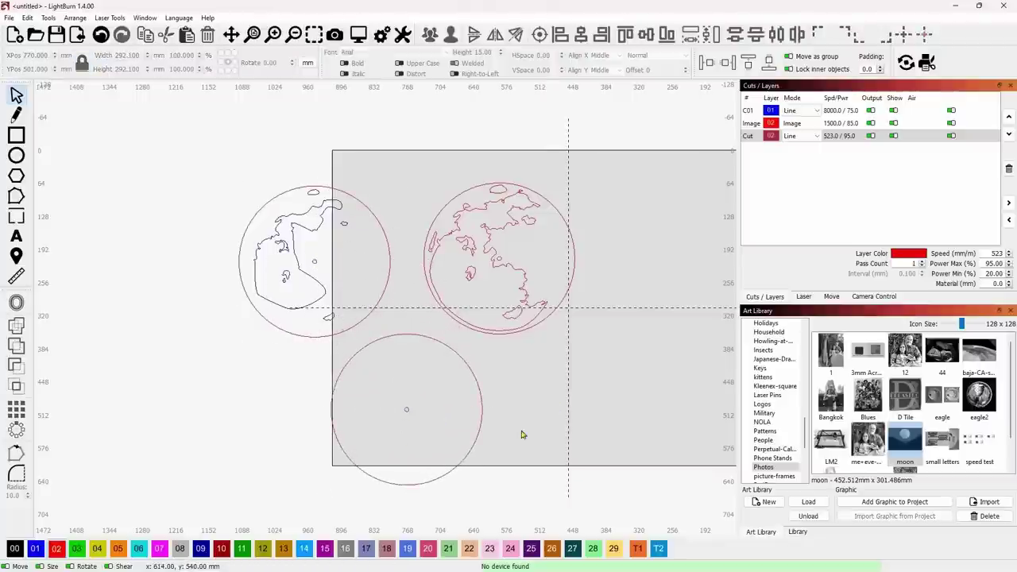
- Select the lower circle, left moon circle and detailed right moon in turn to check them
{"action": "scroll", "coordinate": [499, 414], "scroll_direction": "up", "scroll_amount": 3}
{"action": "scroll", "coordinate": [532, 386], "scroll_direction": "down", "scroll_amount": 2}
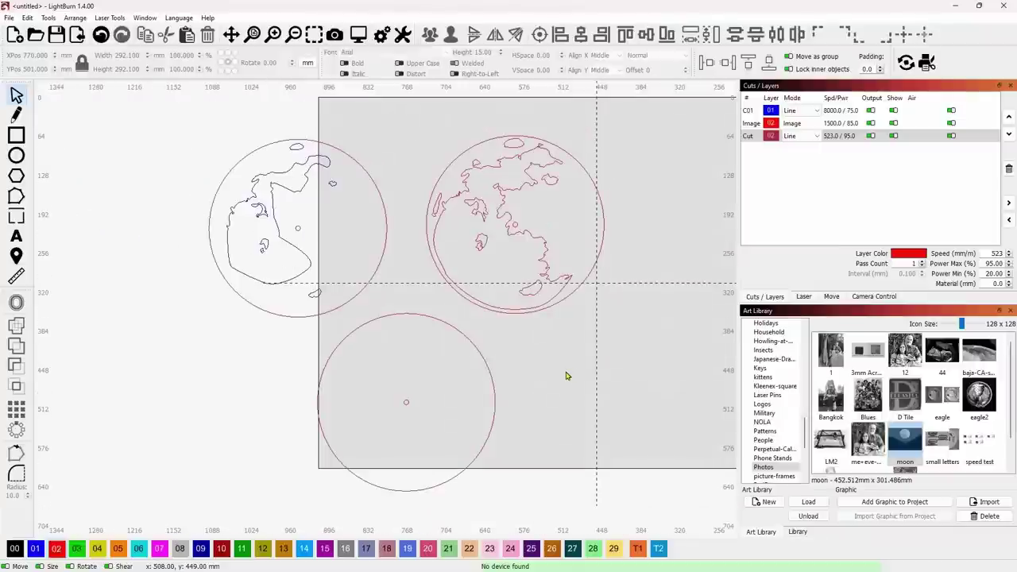
{"action": "left_click", "coordinate": [461, 410]}
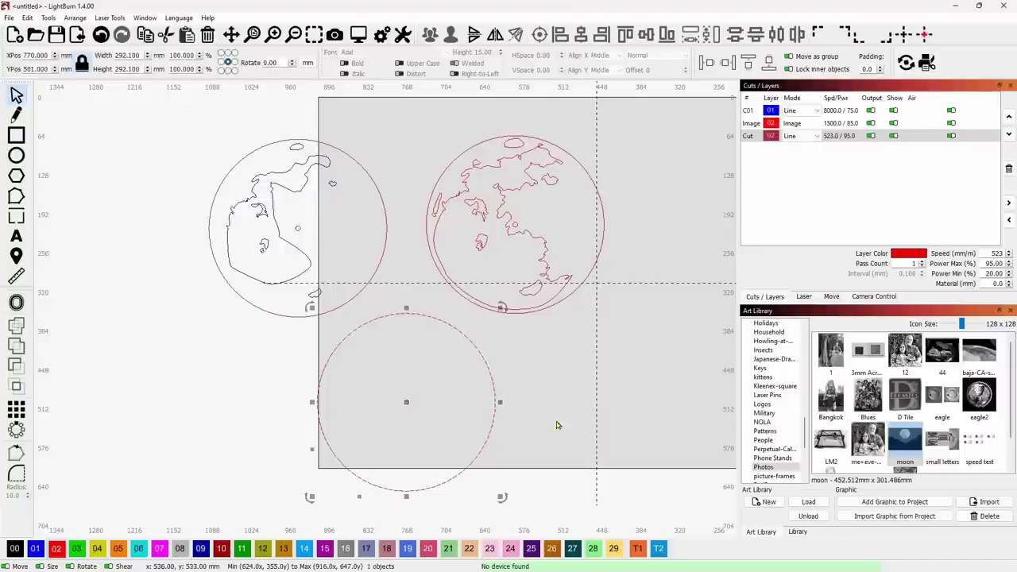
{"action": "left_click", "coordinate": [370, 225]}
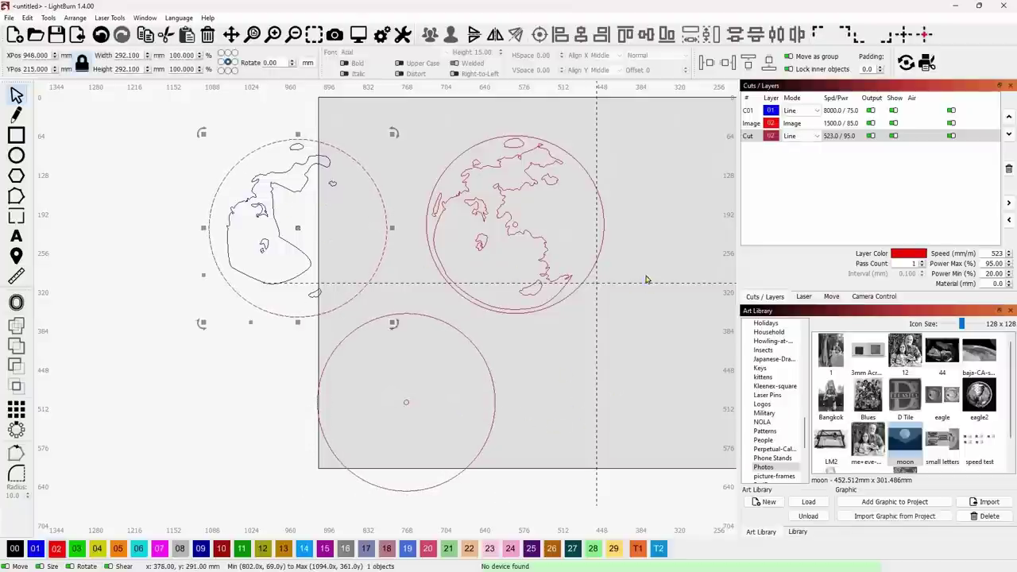
{"action": "left_click_drag", "start_coordinate": [641, 274], "coordinate": [587, 255]}
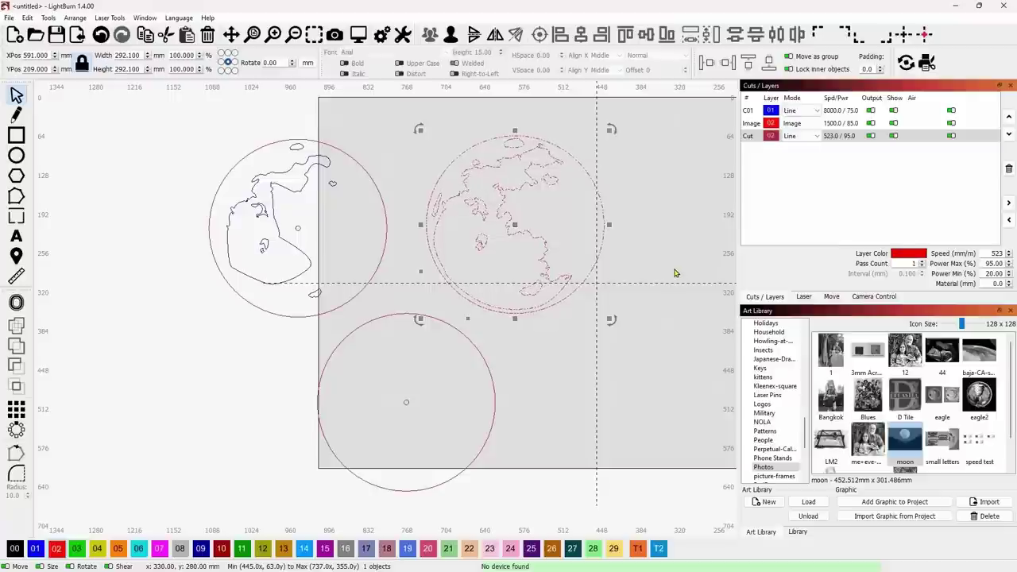
{"action": "left_click", "coordinate": [674, 277]}
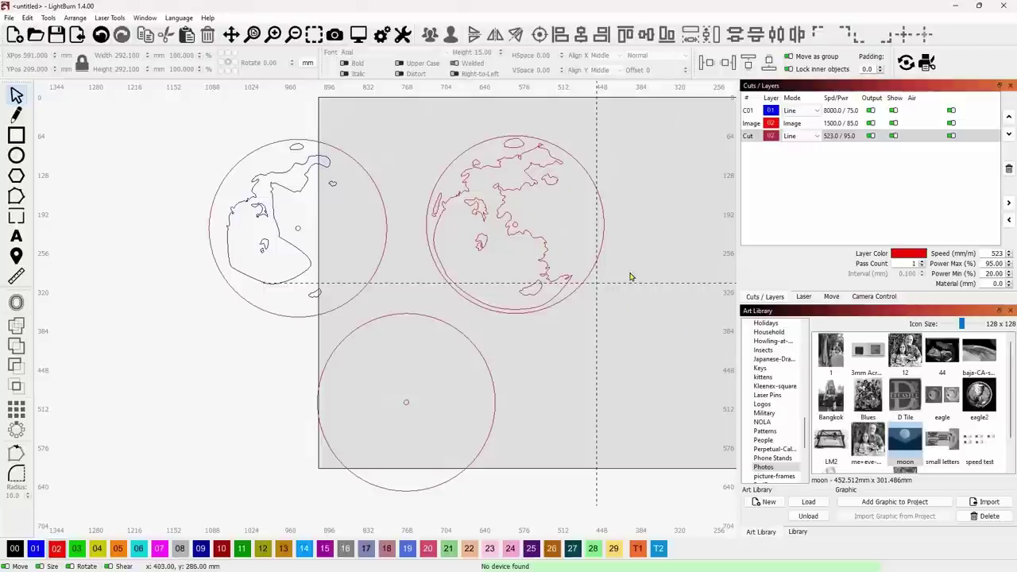
- Copy the bottom plain circle to the upper right, at X 221, Y 242 mm
{"action": "middle_click_drag", "start_coordinate": [633, 273], "coordinate": [446, 287]}
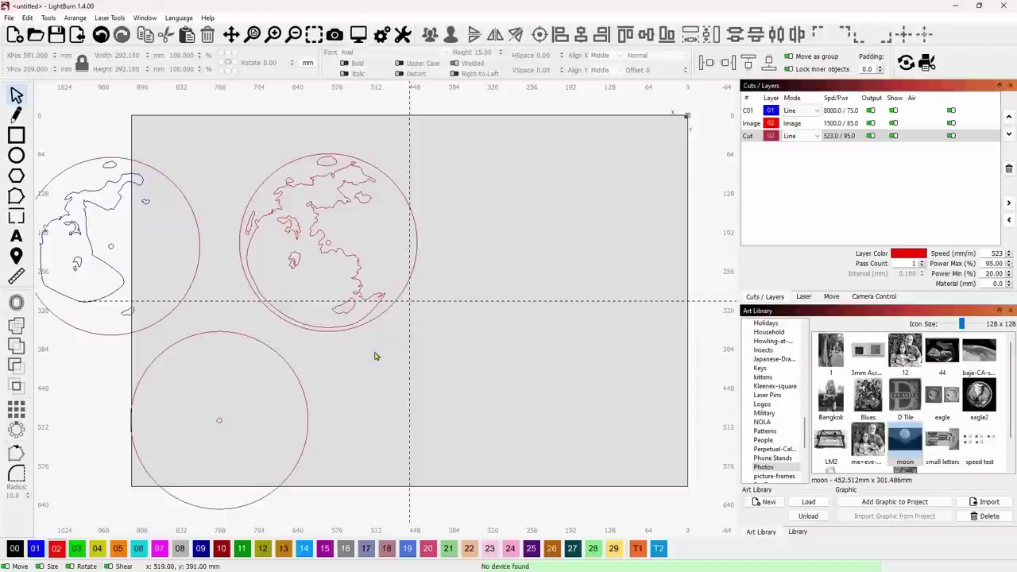
{"action": "left_click", "coordinate": [307, 411]}
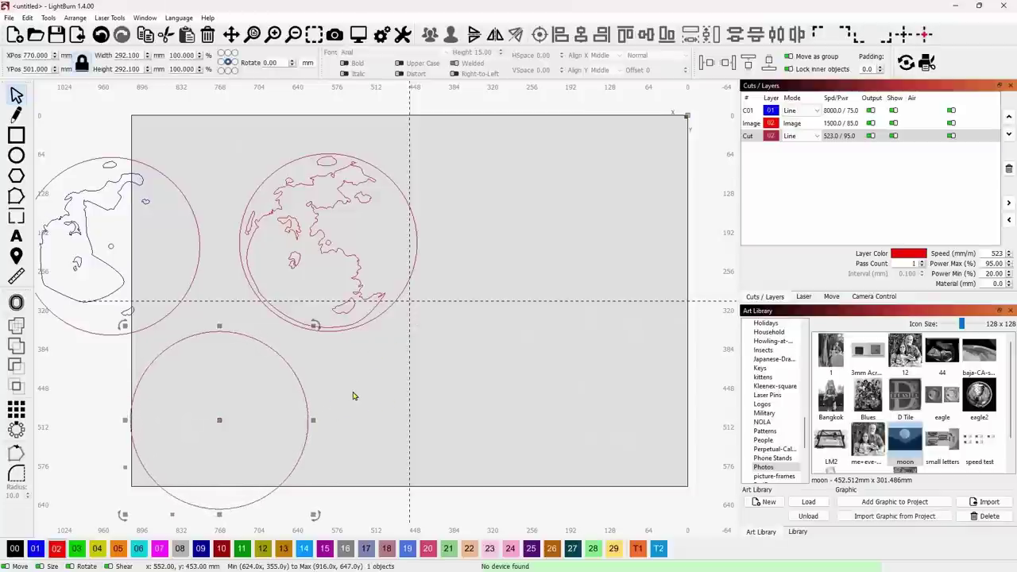
{"action": "left_click_drag", "start_coordinate": [220, 420], "coordinate": [553, 264]}
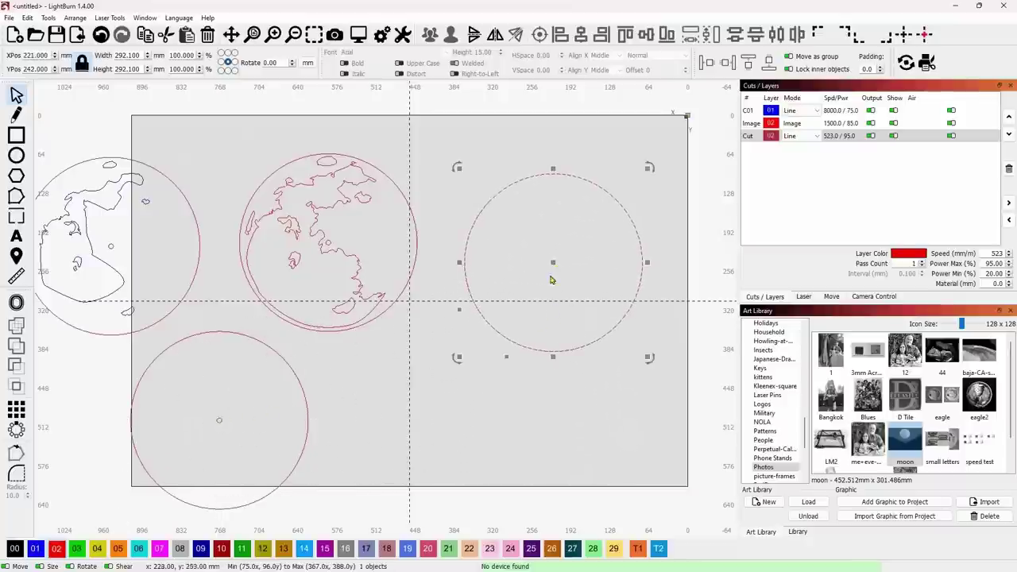
{"action": "left_click", "coordinate": [486, 392]}
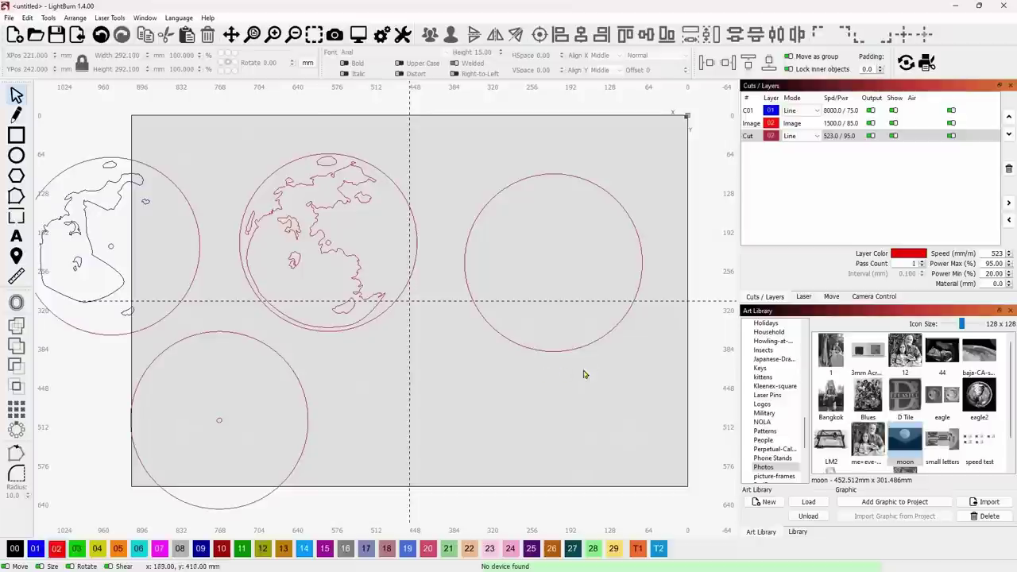
{"action": "left_click", "coordinate": [541, 348]}
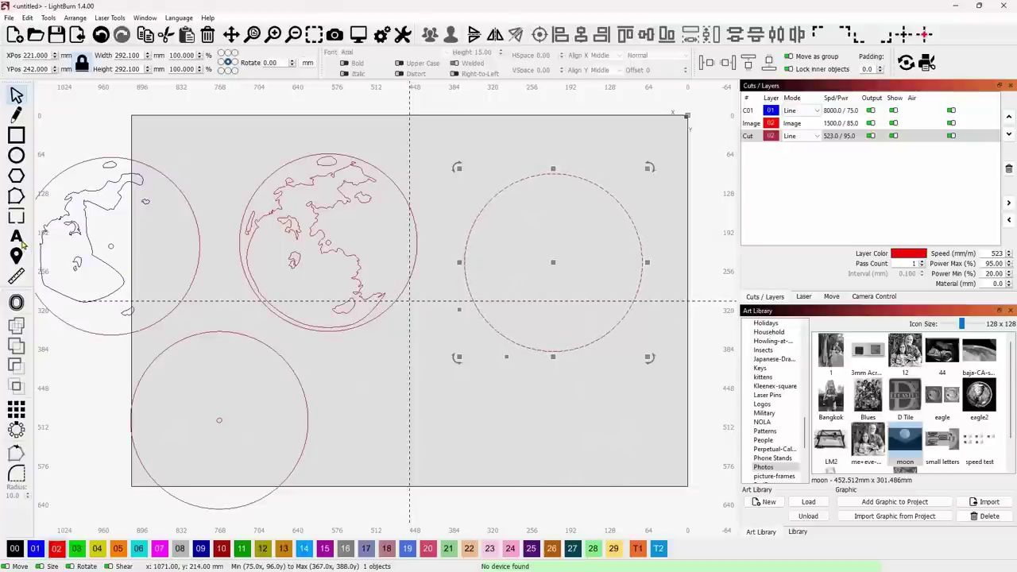
- Add a numeral 1 near the top of the right-hand circle and nudge it slightly down
{"action": "left_click", "coordinate": [17, 237]}
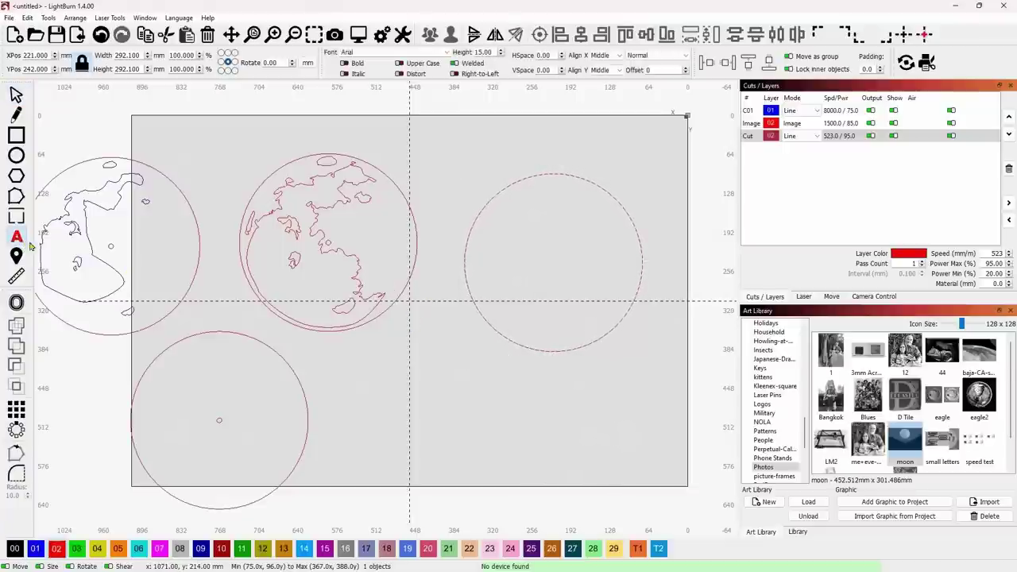
{"action": "left_click", "coordinate": [554, 188]}
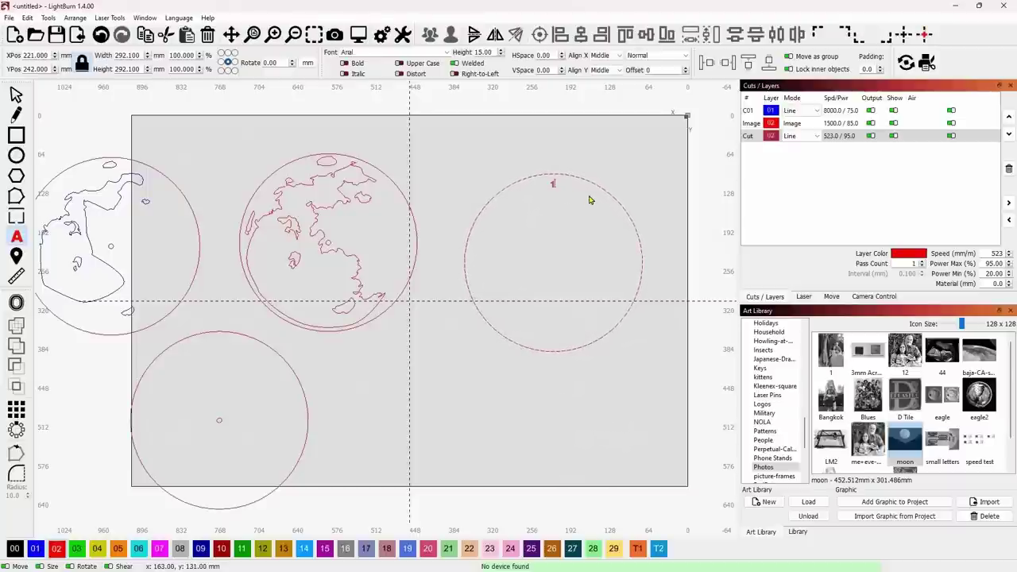
{"action": "left_click", "coordinate": [16, 93]}
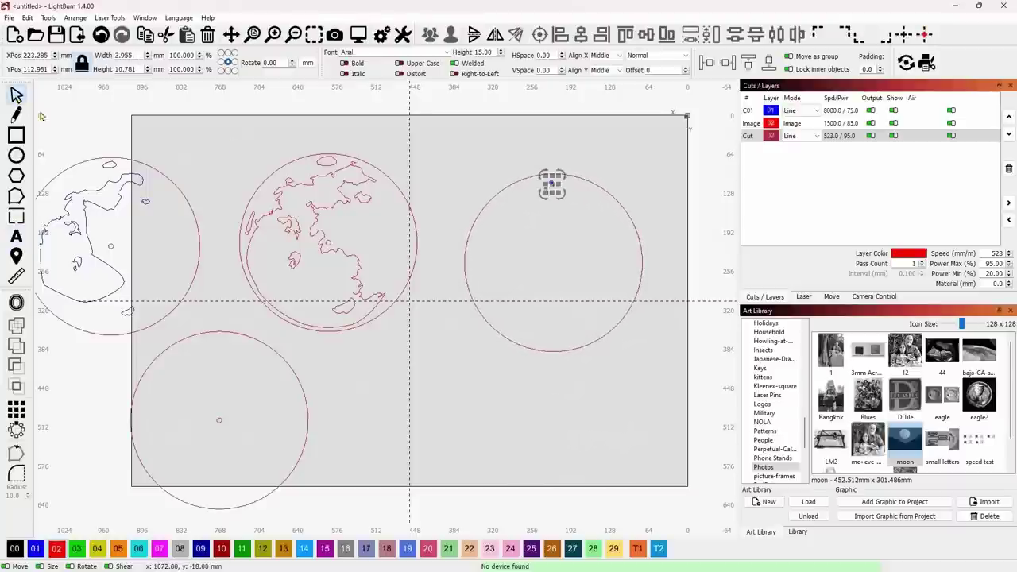
{"action": "scroll", "coordinate": [570, 177], "scroll_direction": "up", "scroll_amount": 3}
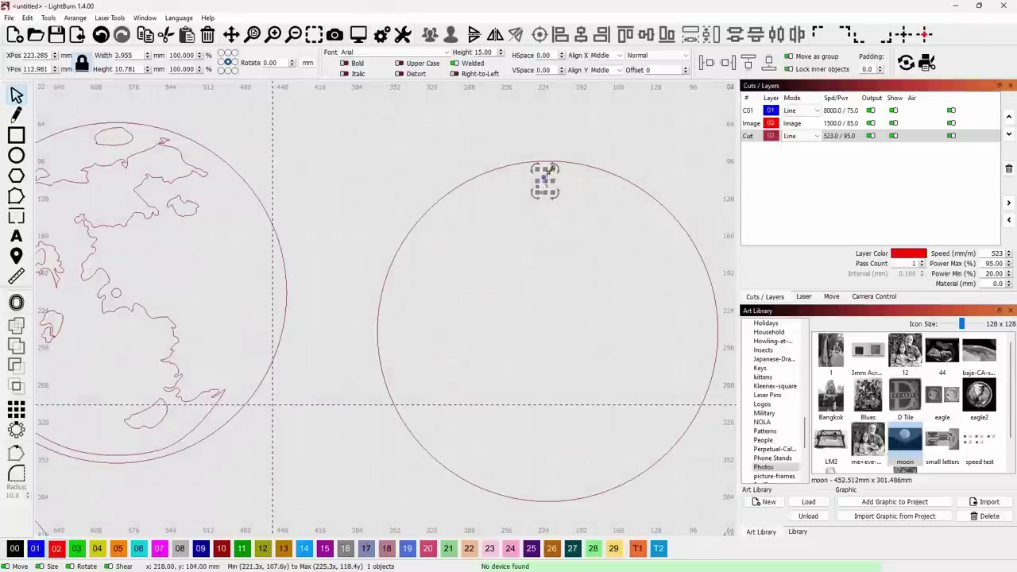
{"action": "left_click", "coordinate": [553, 168]}
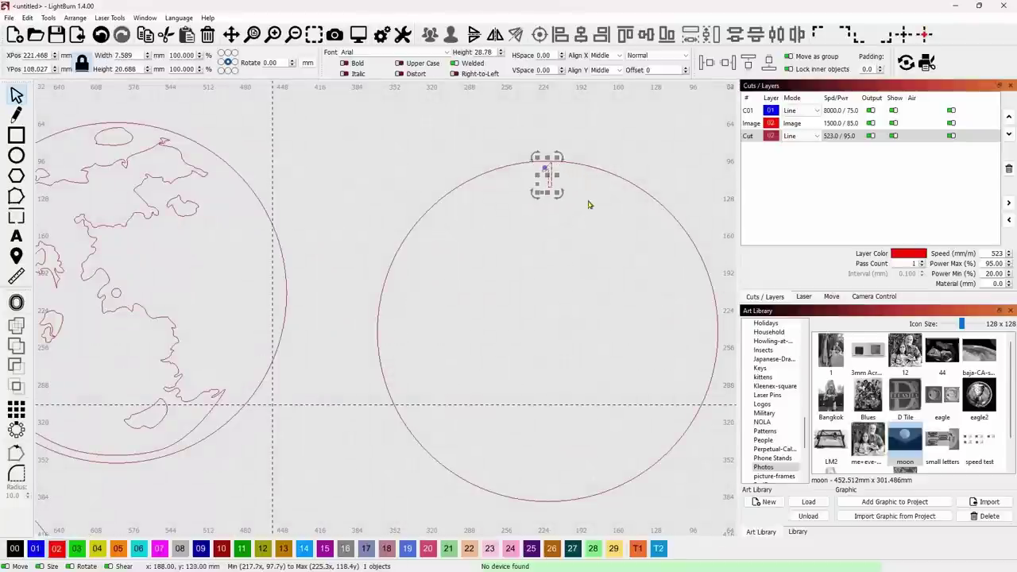
{"action": "left_click_drag", "start_coordinate": [546, 177], "coordinate": [545, 185]}
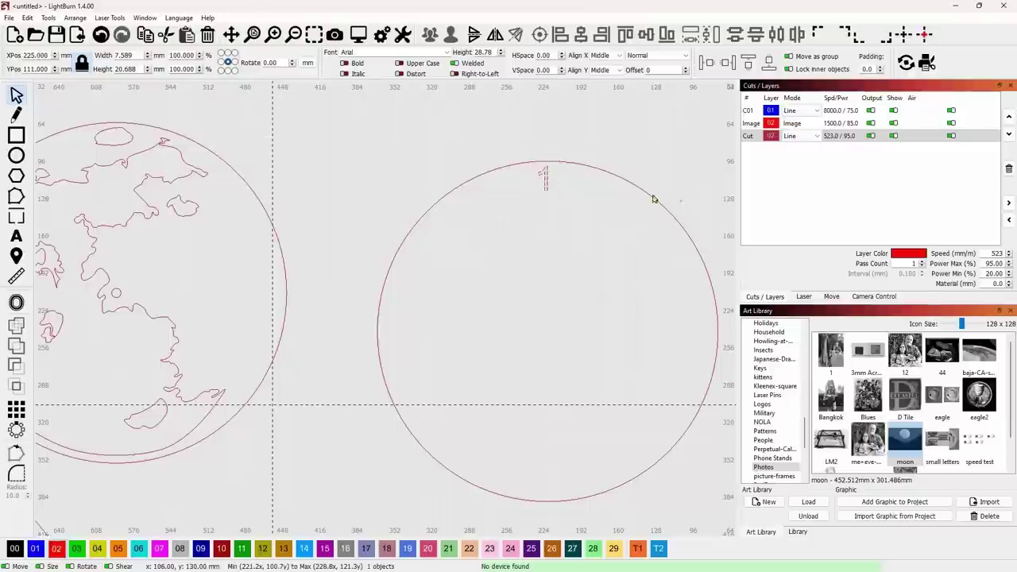
- Centre the 1 horizontally on the right circle at X 225 mm
{"action": "left_click_drag", "start_coordinate": [680, 202], "coordinate": [475, 162]}
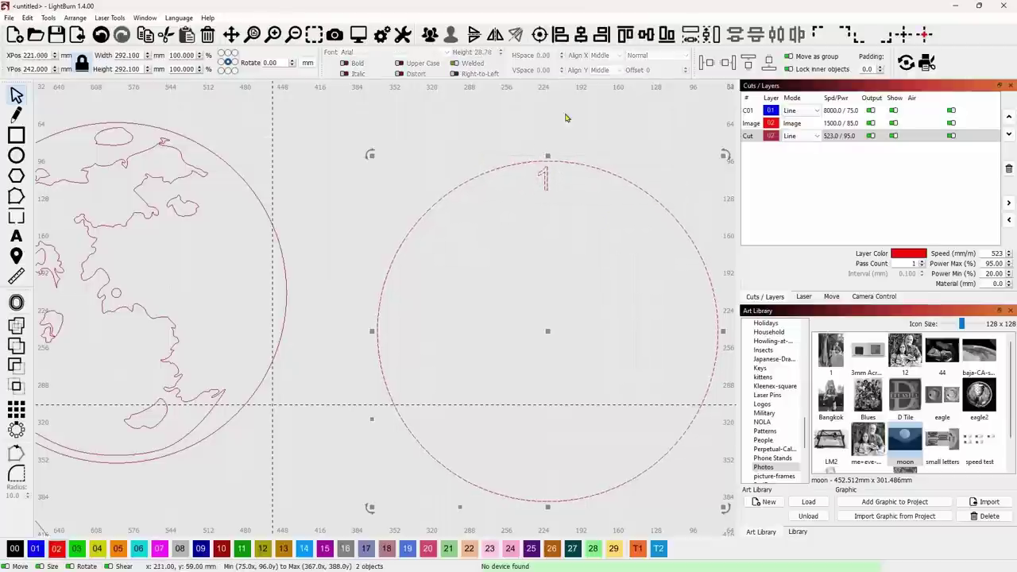
{"action": "left_click", "coordinate": [581, 35]}
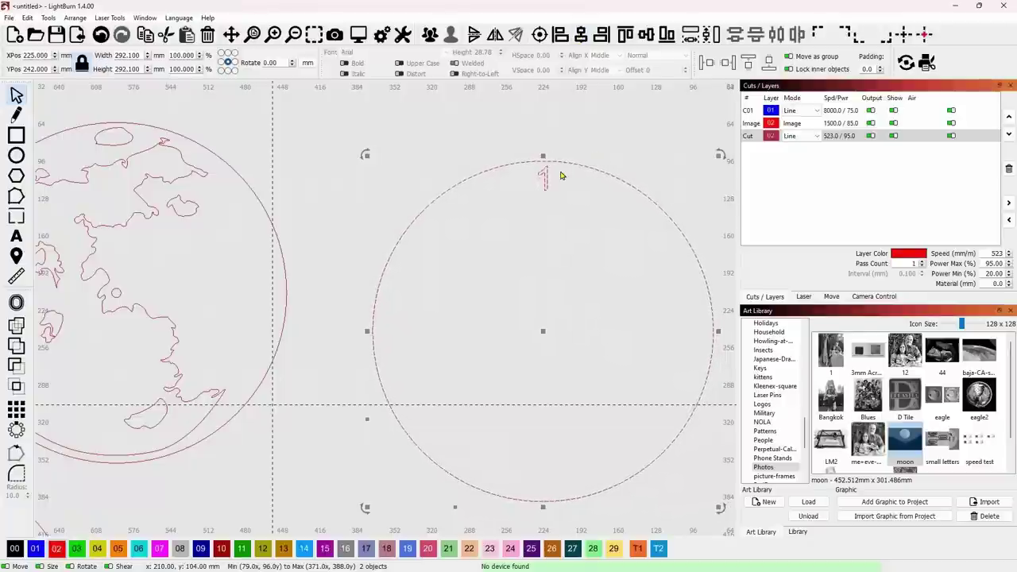
{"action": "left_click", "coordinate": [598, 246]}
{"action": "left_click", "coordinate": [542, 185]}
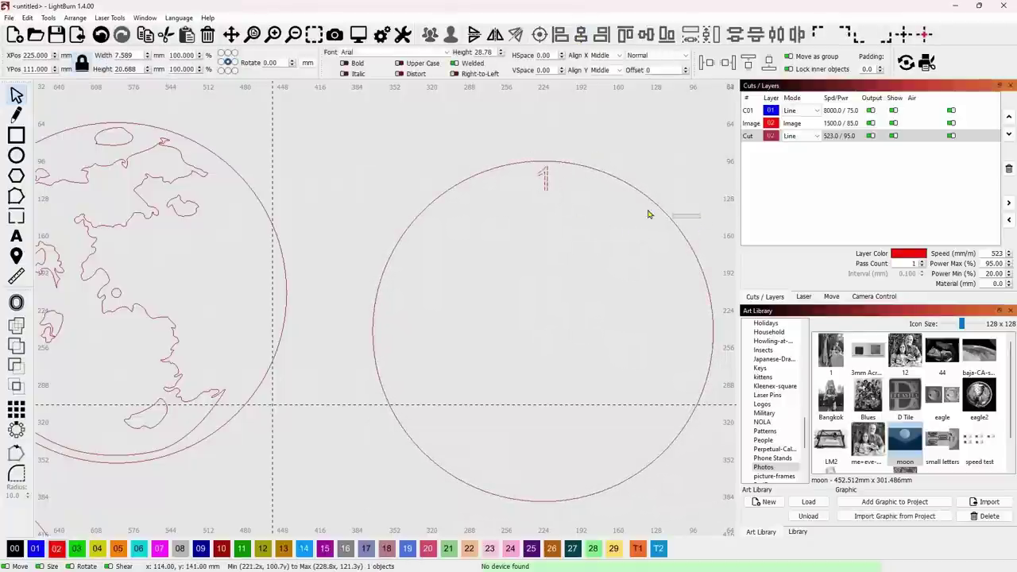
{"action": "left_click", "coordinate": [645, 216], "text": "shift"}
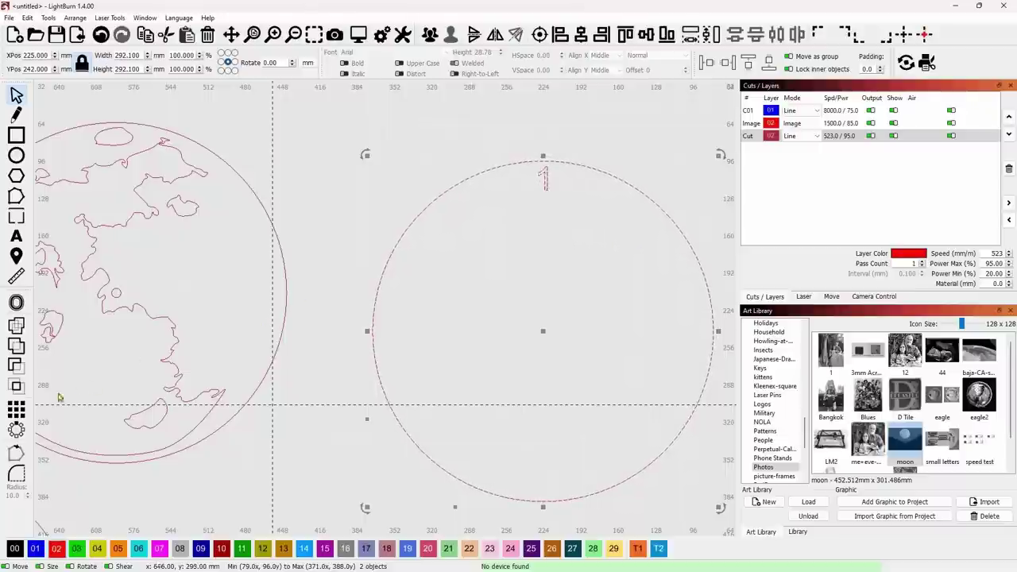
- Make a circular array of 12 copies of the 1 around the right circle
{"action": "left_click", "coordinate": [17, 430]}
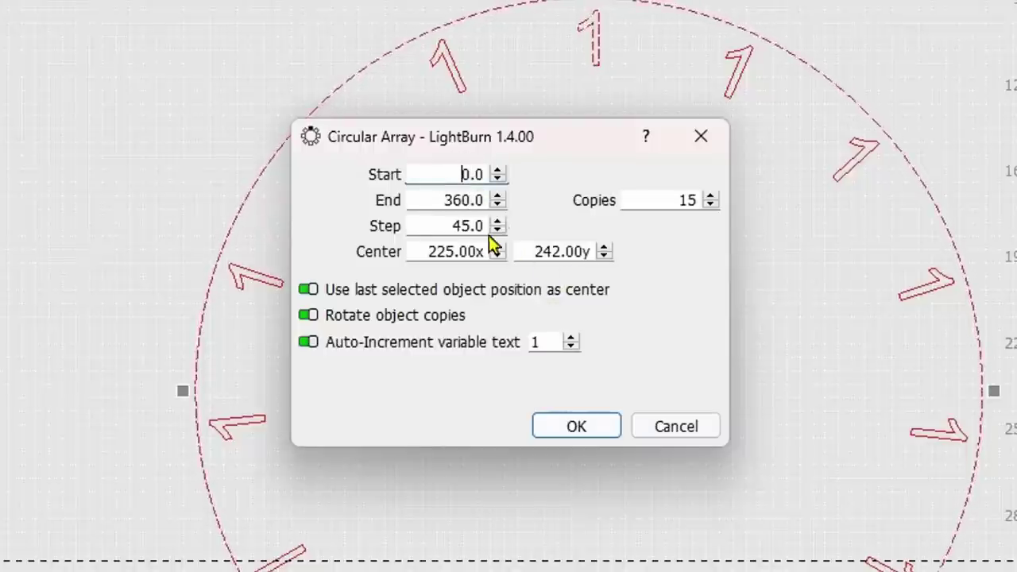
{"action": "left_click_drag", "start_coordinate": [418, 227], "coordinate": [527, 221]}
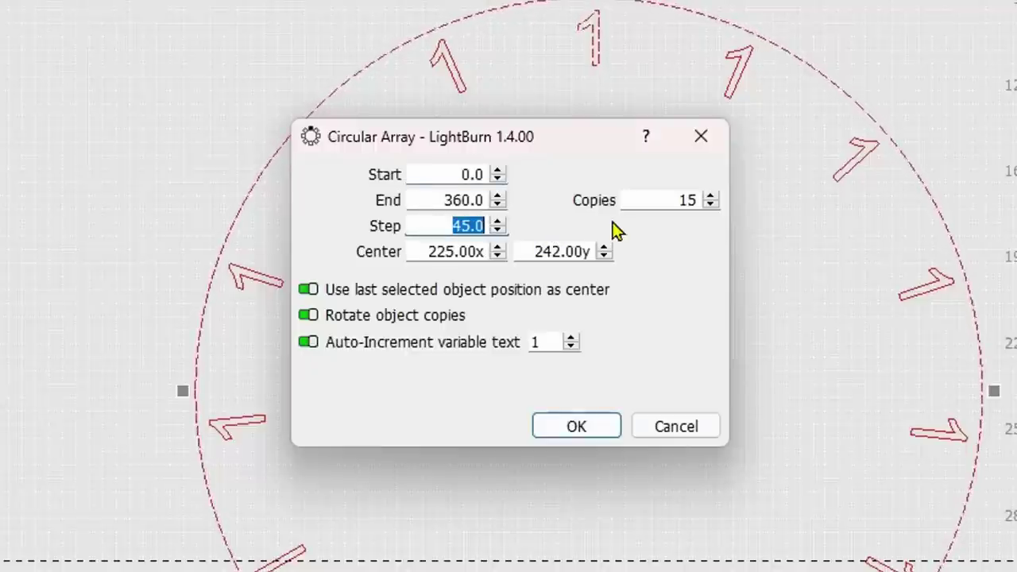
{"action": "left_click_drag", "start_coordinate": [645, 199], "coordinate": [717, 209]}
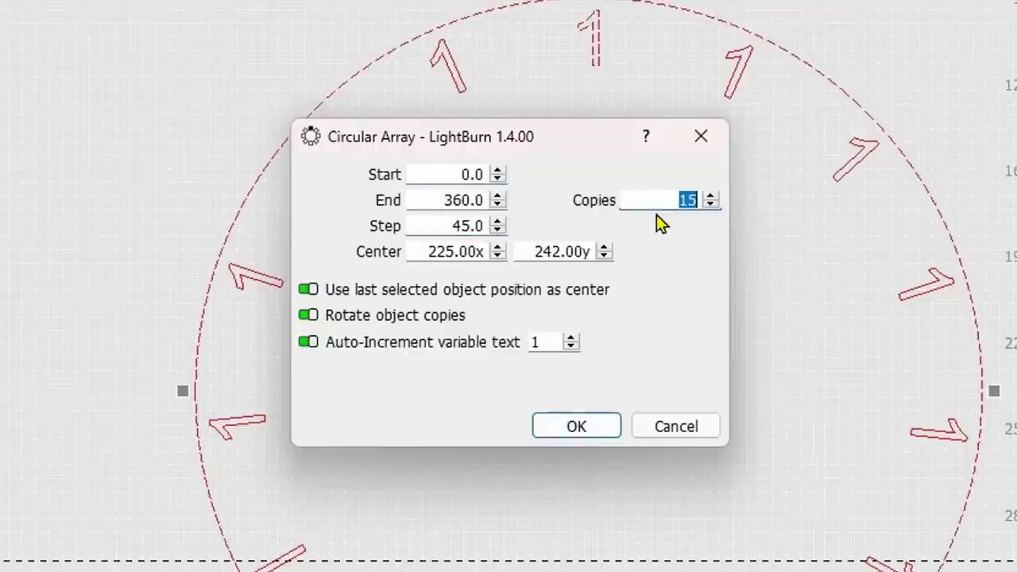
{"action": "type", "text": "12"}
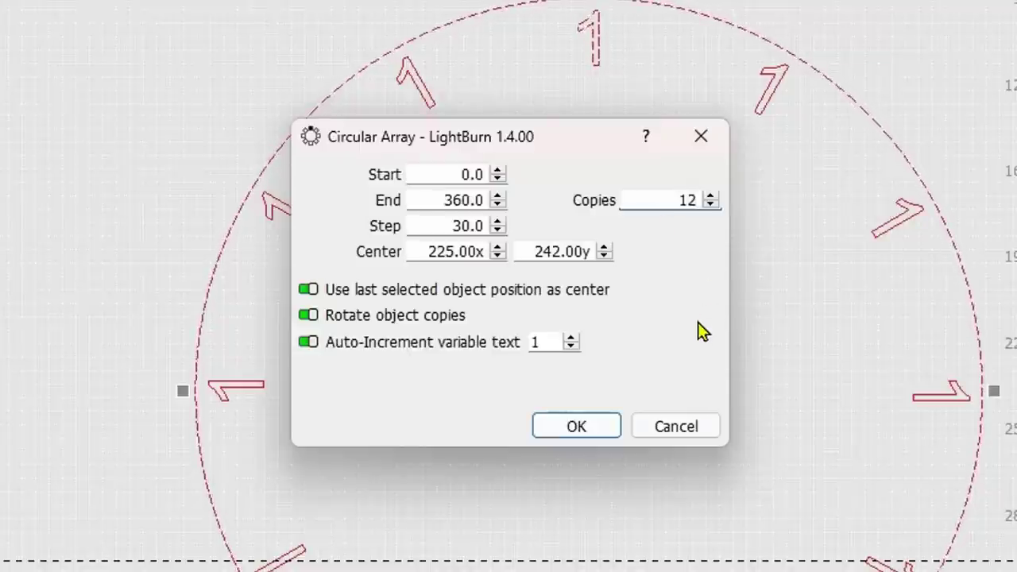
{"action": "left_click", "coordinate": [595, 427]}
{"action": "scroll", "coordinate": [492, 342], "scroll_direction": "down", "scroll_amount": 5}
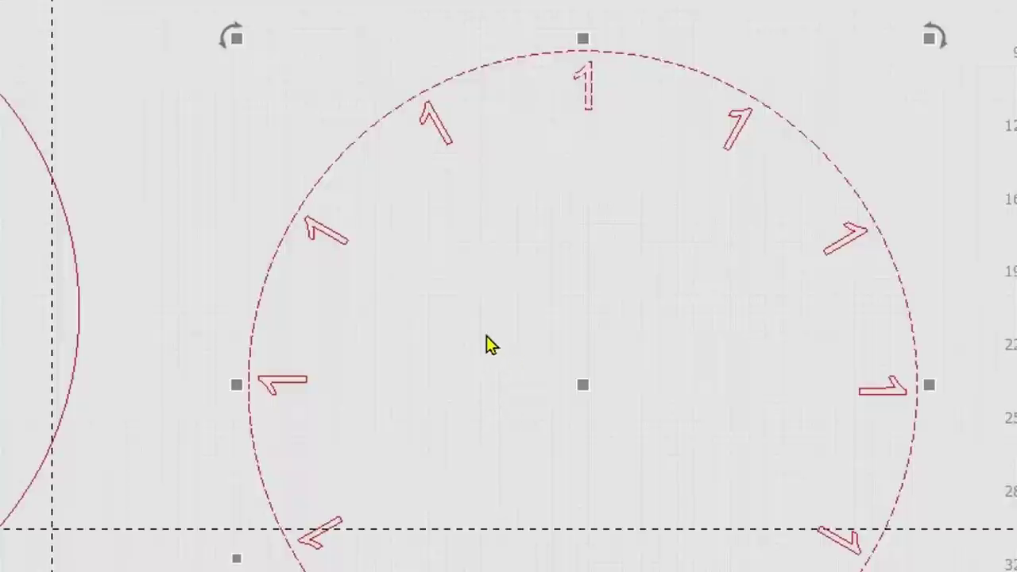
{"action": "middle_click_drag", "start_coordinate": [548, 285], "coordinate": [624, 218]}
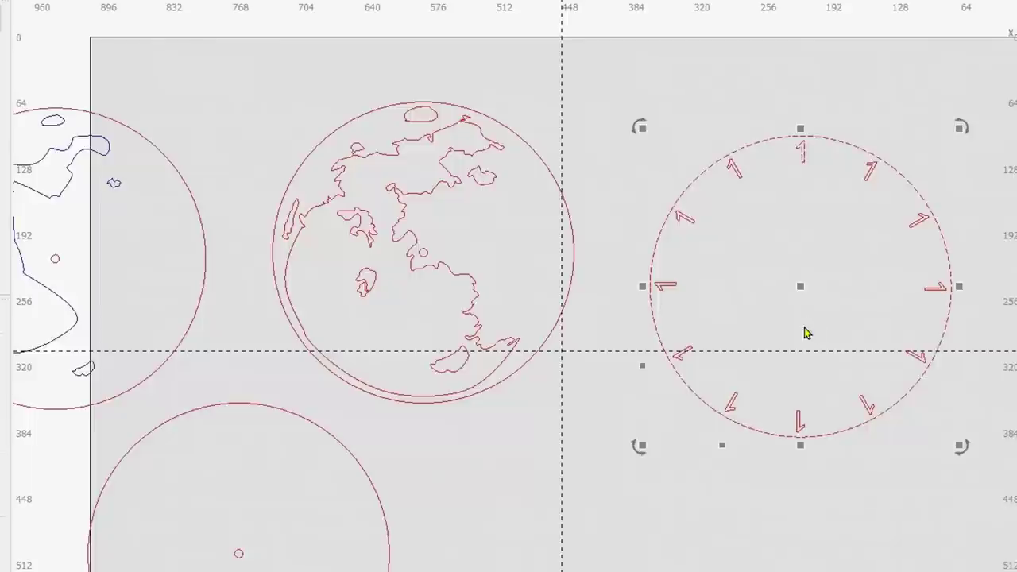
{"action": "left_click", "coordinate": [894, 468]}
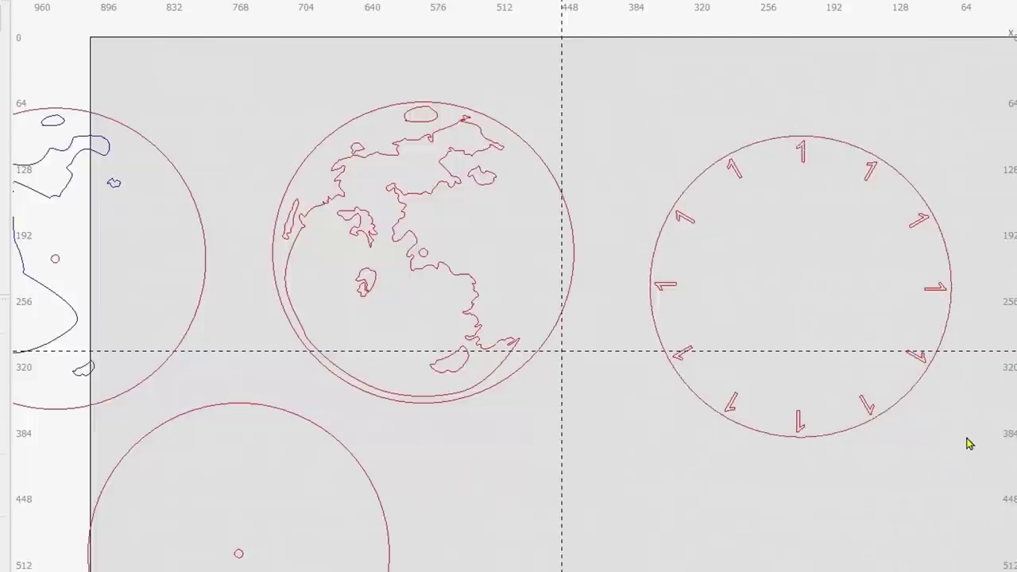
{"action": "left_click_drag", "start_coordinate": [968, 443], "coordinate": [638, 109]}
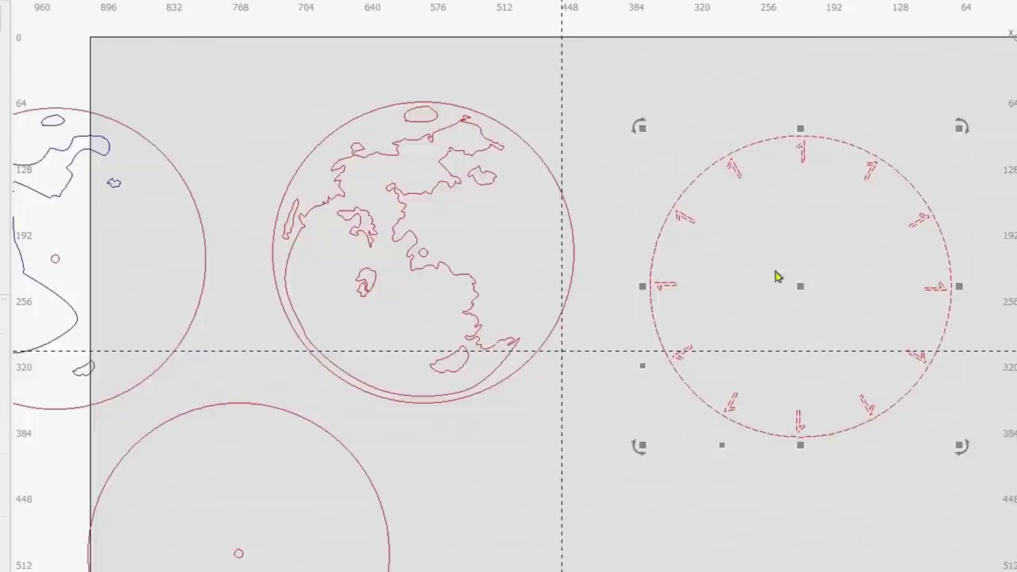
{"action": "left_click_drag", "start_coordinate": [799, 285], "coordinate": [420, 252]}
{"action": "middle_click_drag", "start_coordinate": [723, 270], "coordinate": [830, 277]}
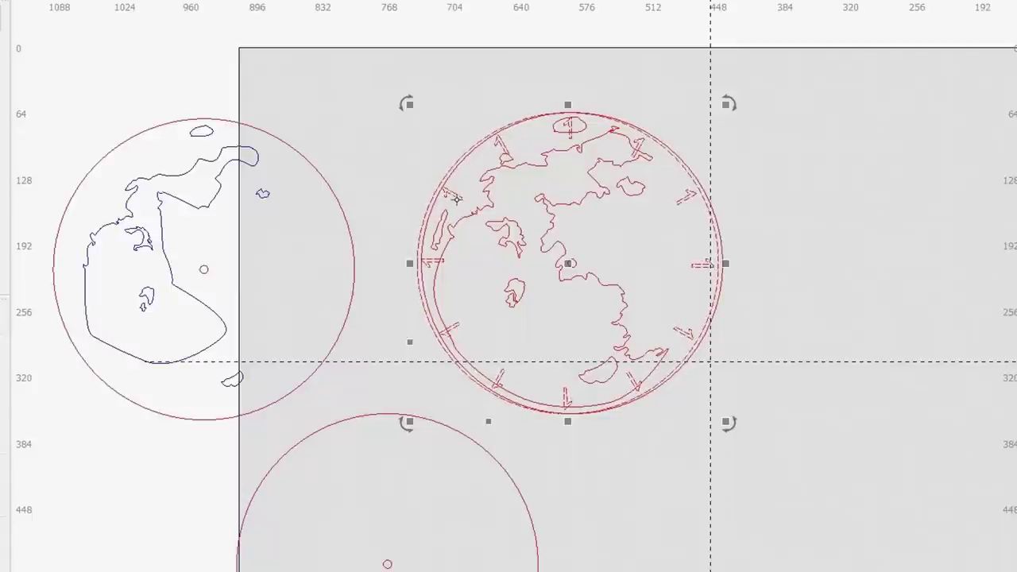
{"action": "middle_click_drag", "start_coordinate": [783, 265], "coordinate": [505, 270]}
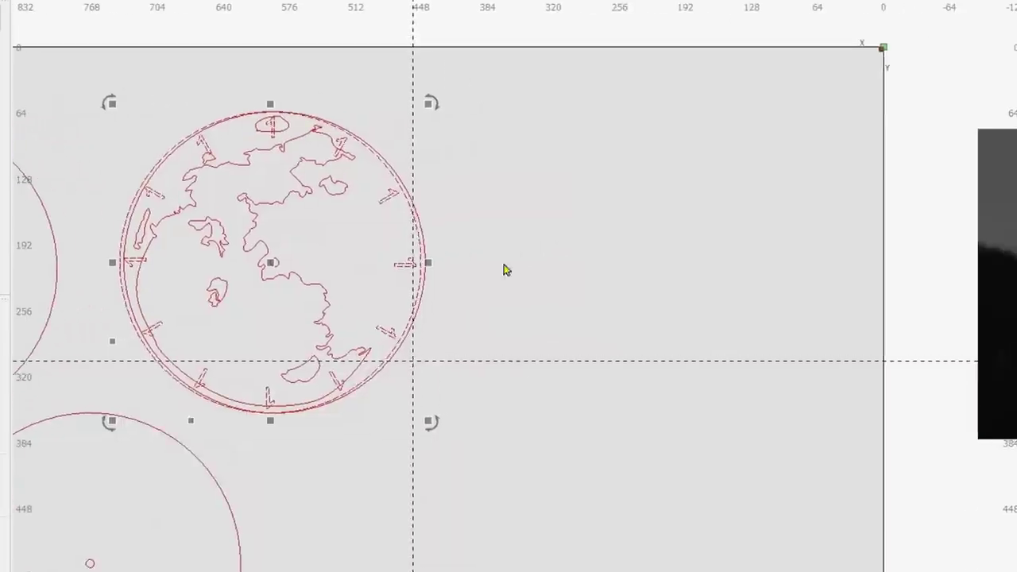
{"action": "left_click_drag", "start_coordinate": [268, 265], "coordinate": [645, 272]}
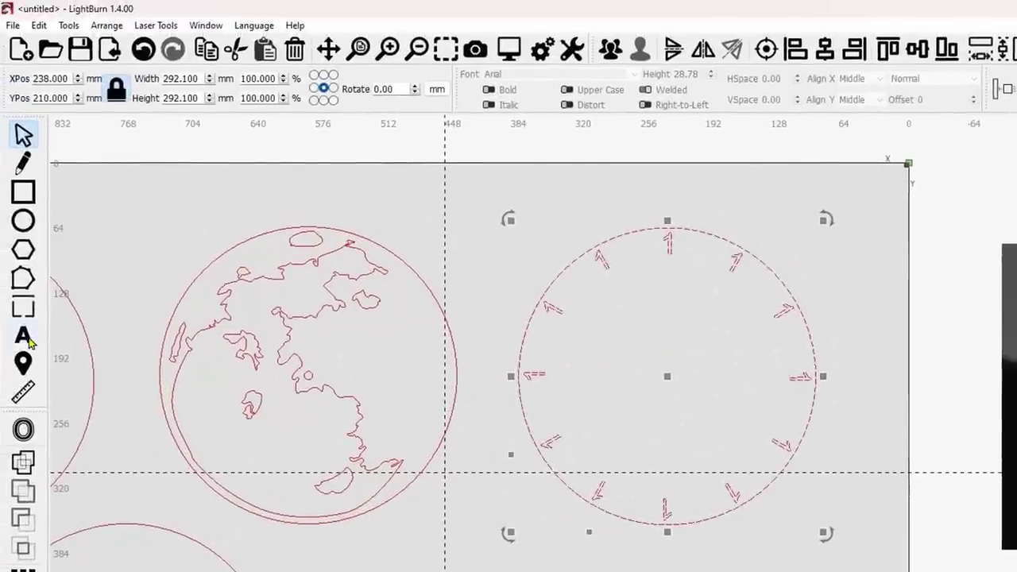
- Edit the 2, 3 and 4 o'clock labels to read 2, 3 and 4
{"action": "left_click", "coordinate": [24, 337]}
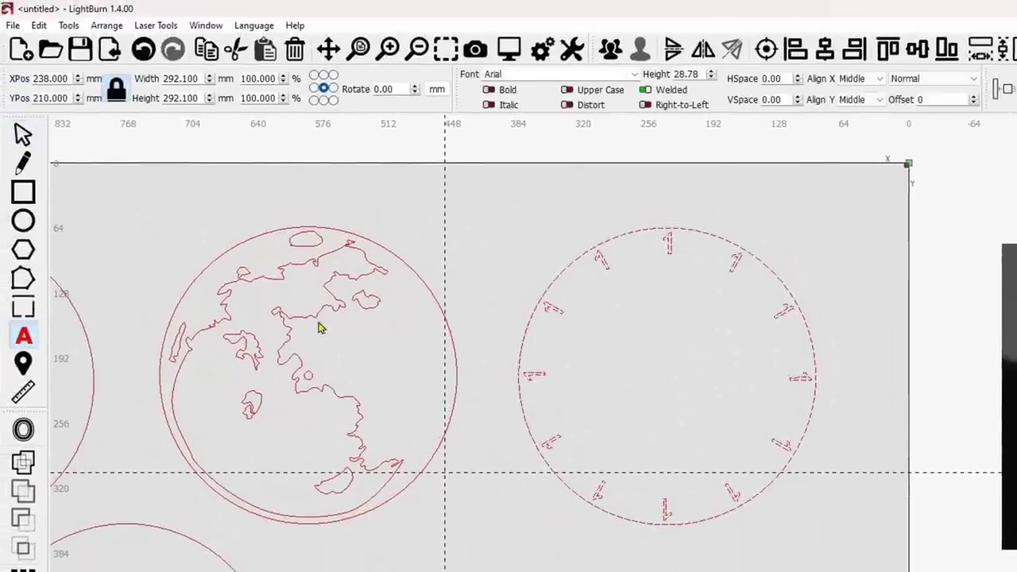
{"action": "left_click", "coordinate": [737, 264]}
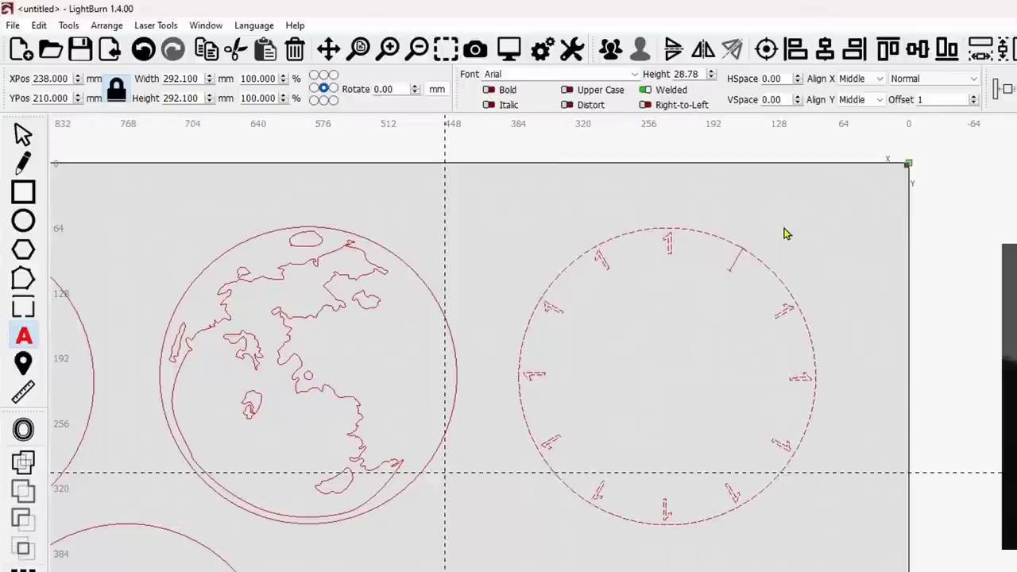
{"action": "type", "text": "2"}
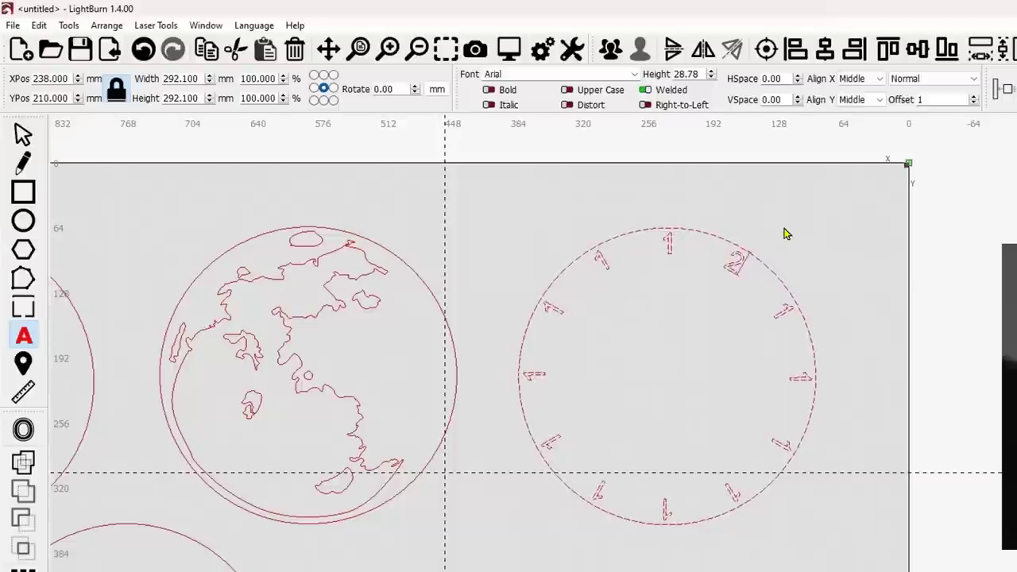
{"action": "left_click", "coordinate": [787, 310]}
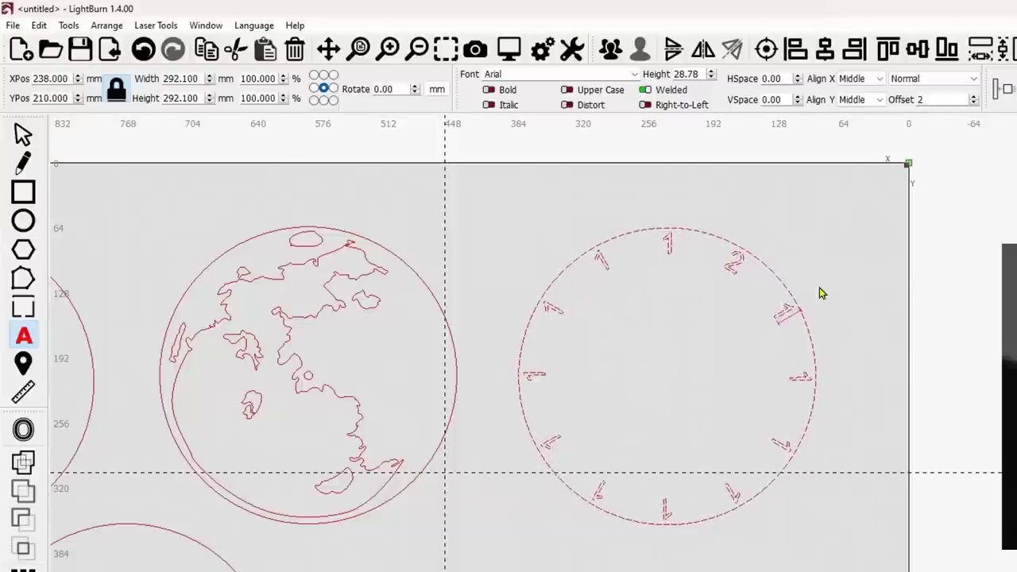
{"action": "type", "text": "3"}
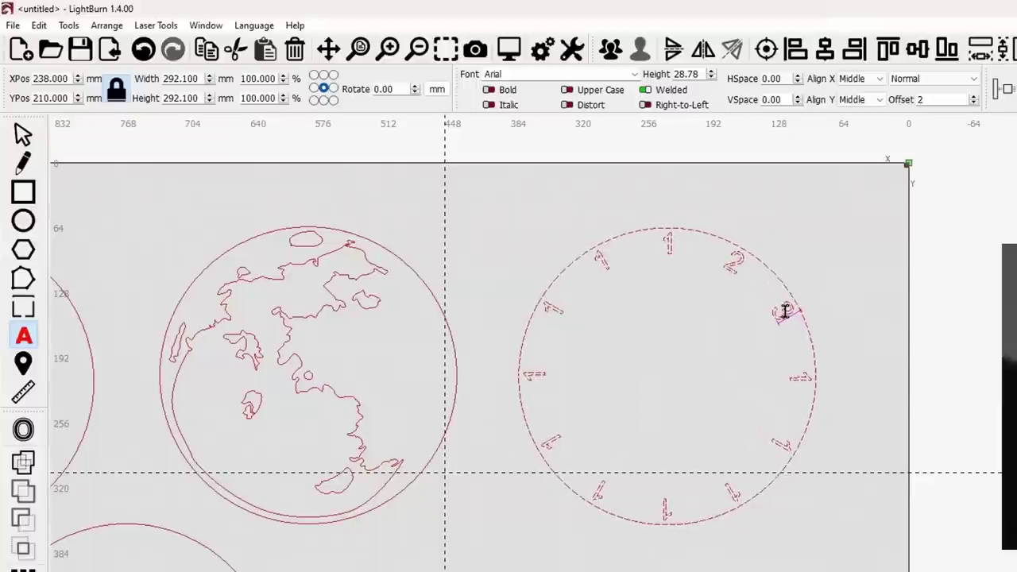
{"action": "key", "text": "BackSpace"}
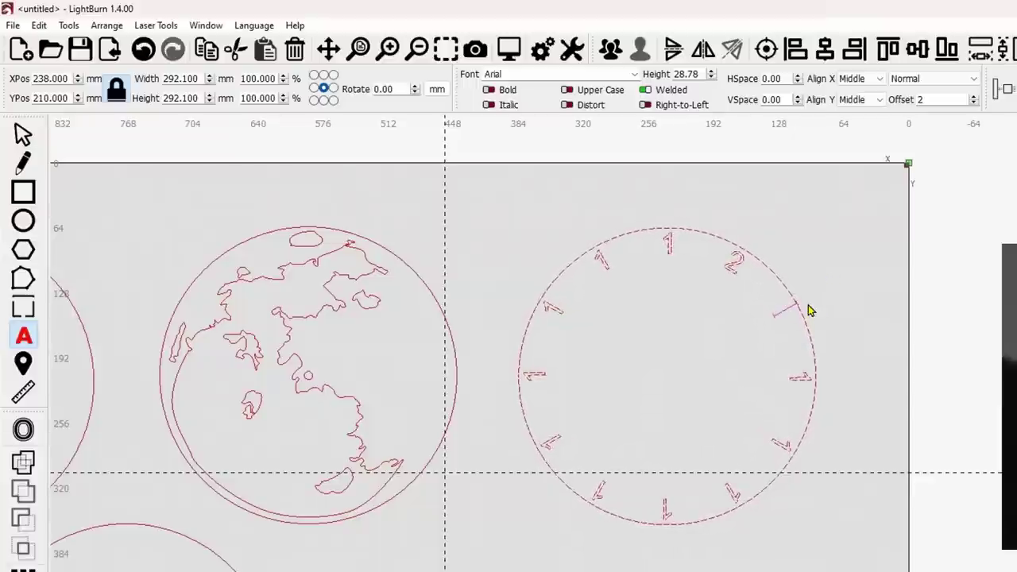
{"action": "type", "text": "2"}
{"action": "left_click", "coordinate": [802, 379]}
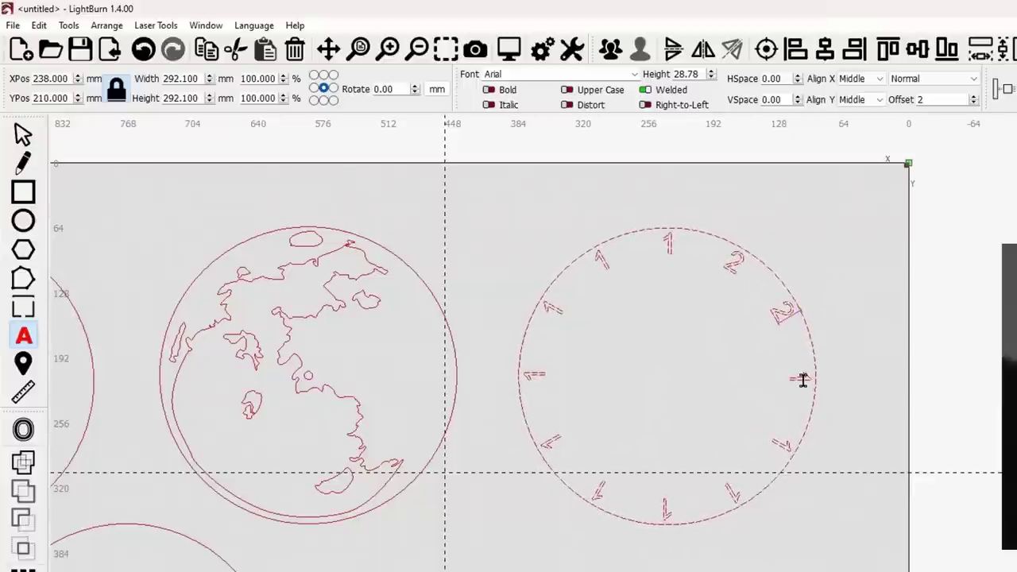
{"action": "key", "text": "BackSpace"}
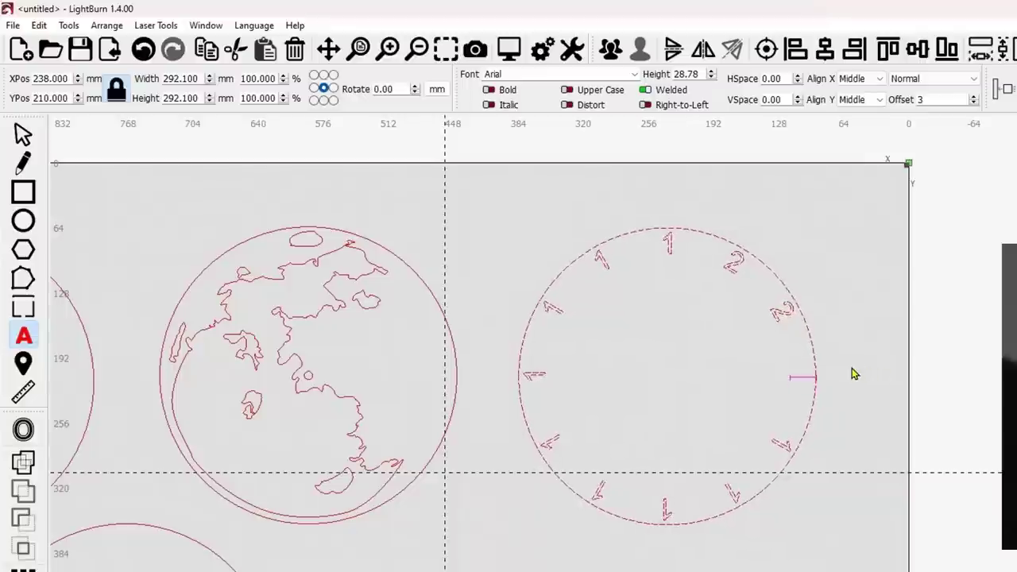
{"action": "type", "text": "3"}
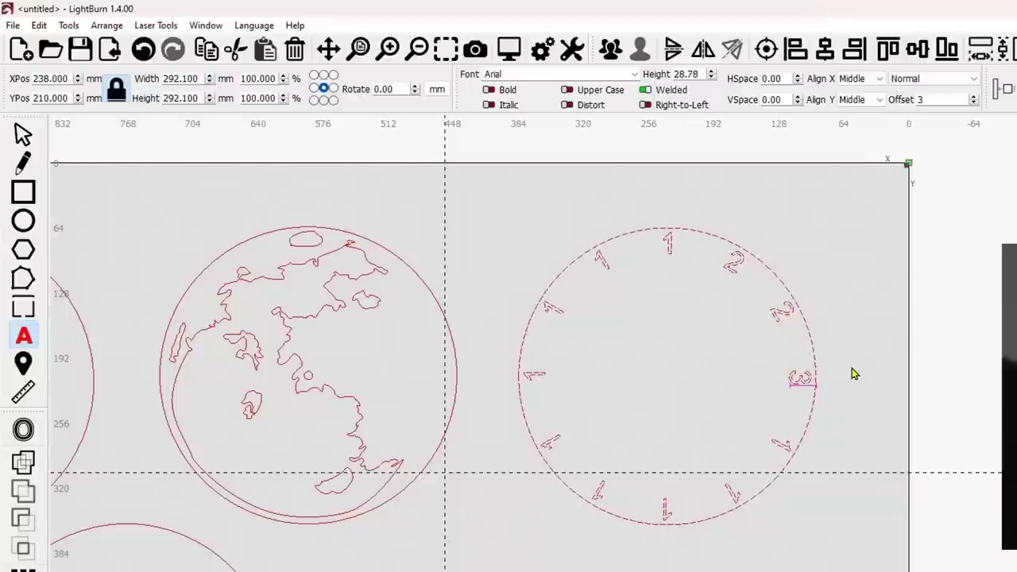
{"action": "left_click", "coordinate": [779, 450]}
{"action": "key", "text": "BackSpace"}
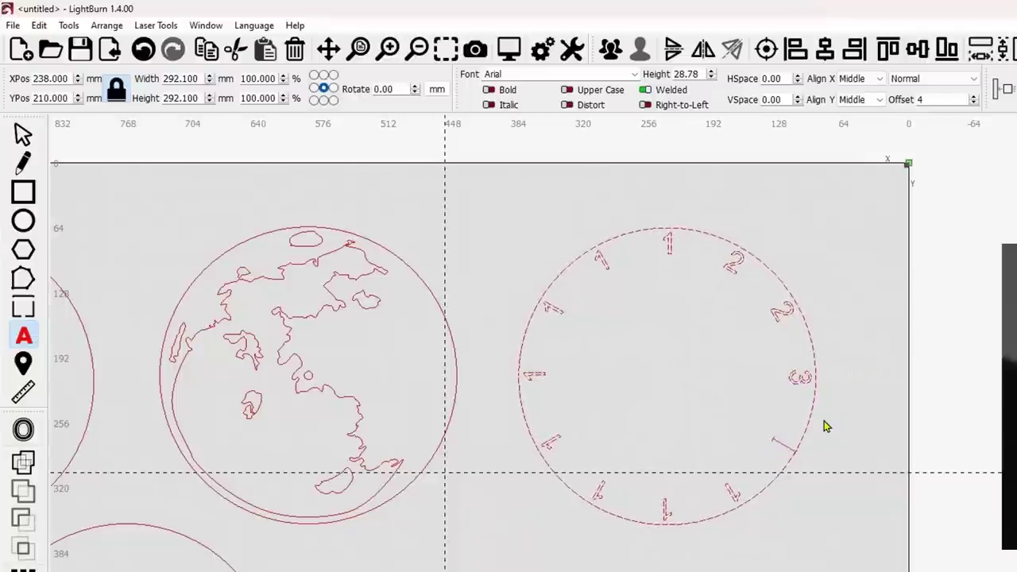
{"action": "type", "text": "4"}
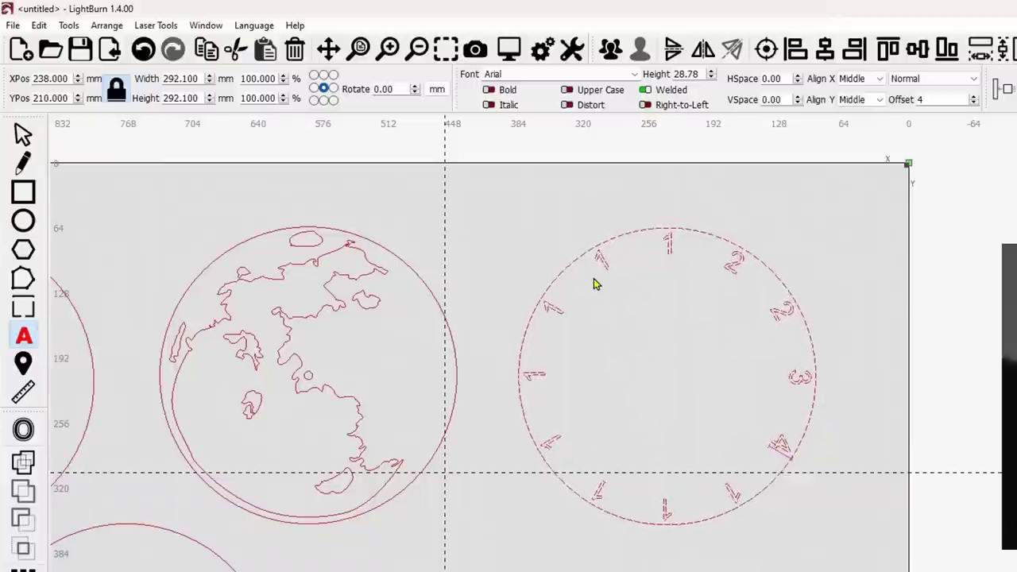
- Change the 11 o'clock label to 11 and delete the leftover 1 numerals
{"action": "left_click", "coordinate": [606, 259]}
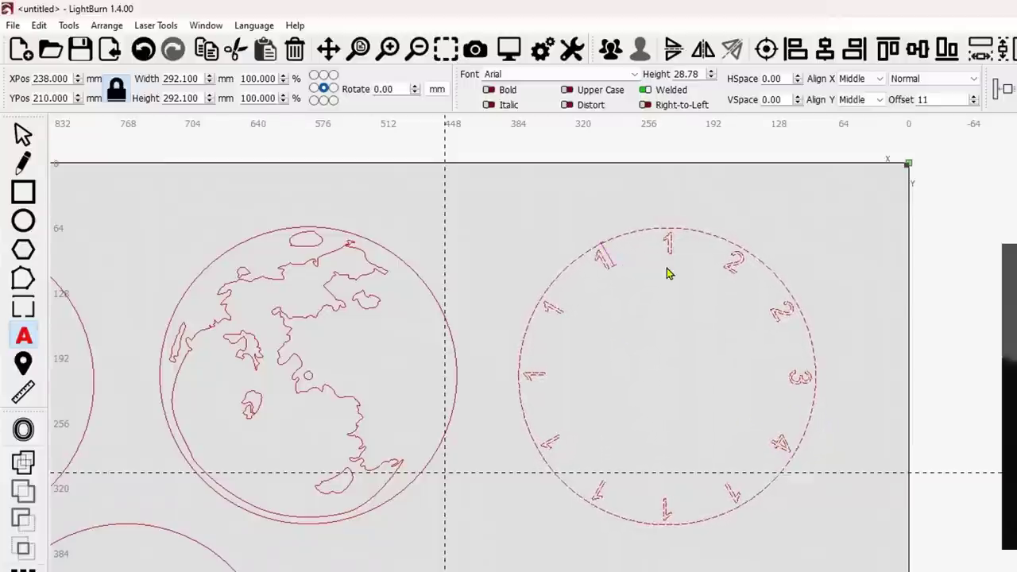
{"action": "type", "text": "1"}
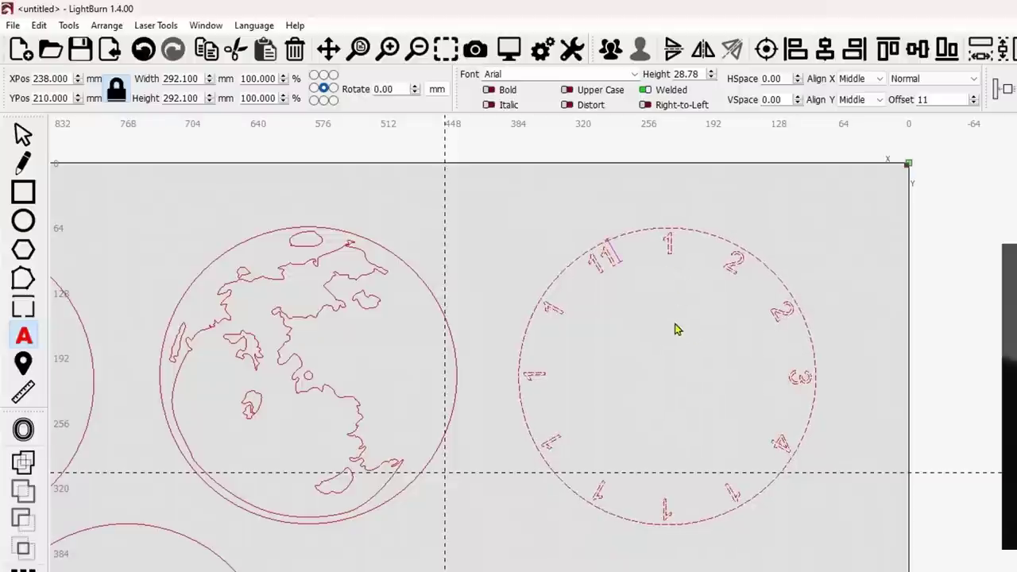
{"action": "left_click", "coordinate": [672, 243]}
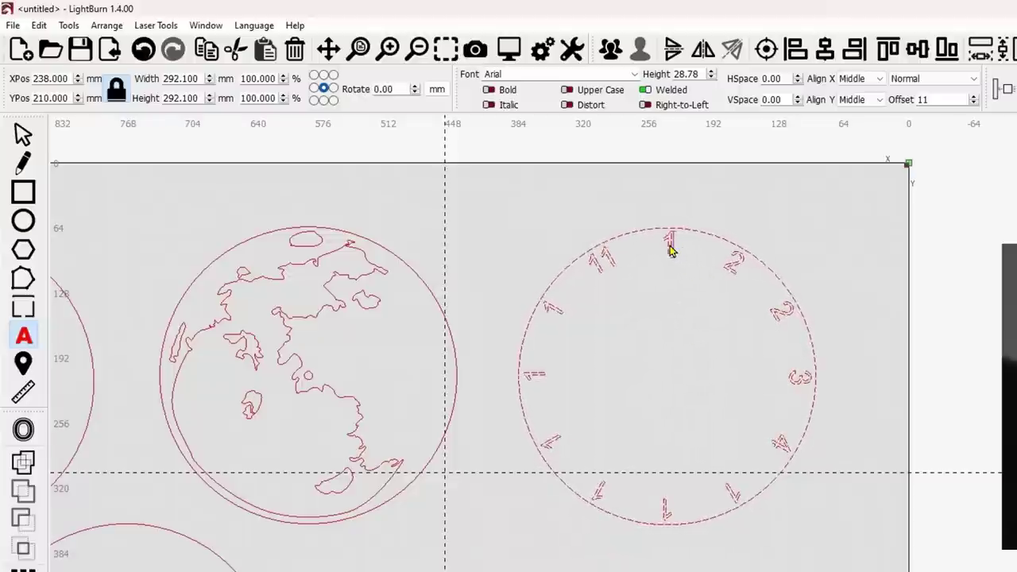
{"action": "key", "text": "BackSpace"}
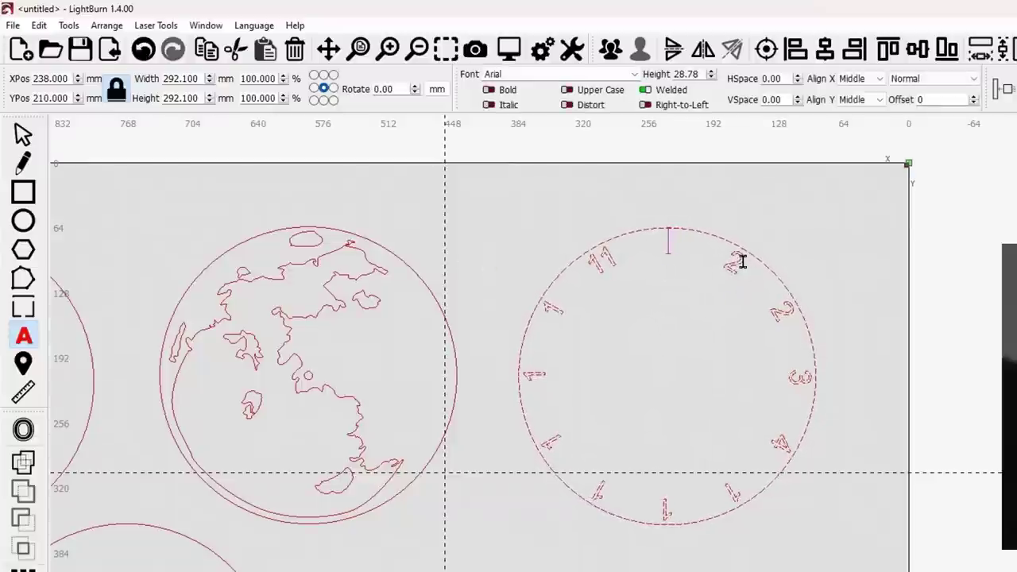
{"action": "type", "text": "1"}
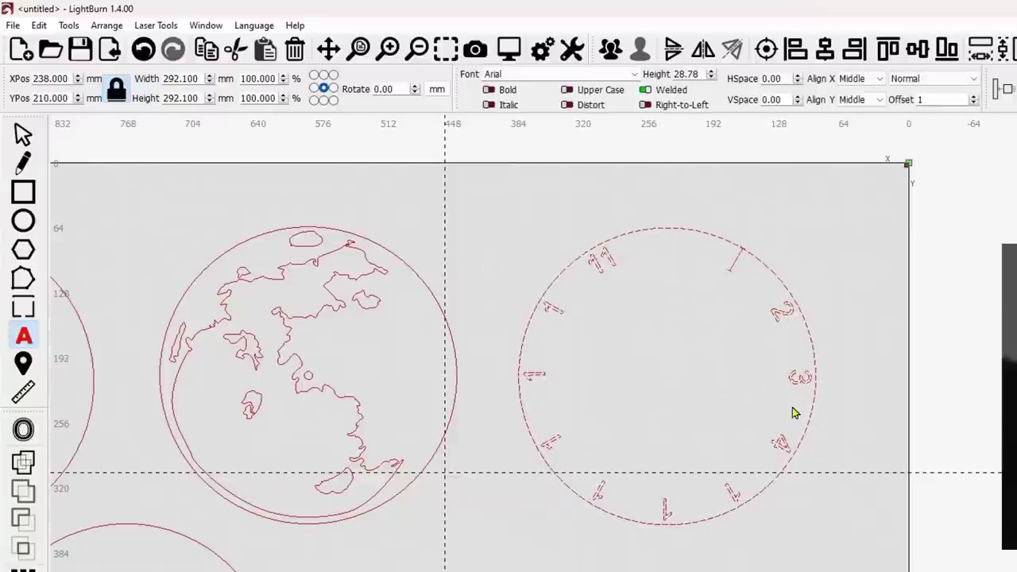
{"action": "key", "text": "Up"}
{"action": "key", "text": "Up"}
{"action": "key", "text": "Up"}
{"action": "key", "text": "Up"}
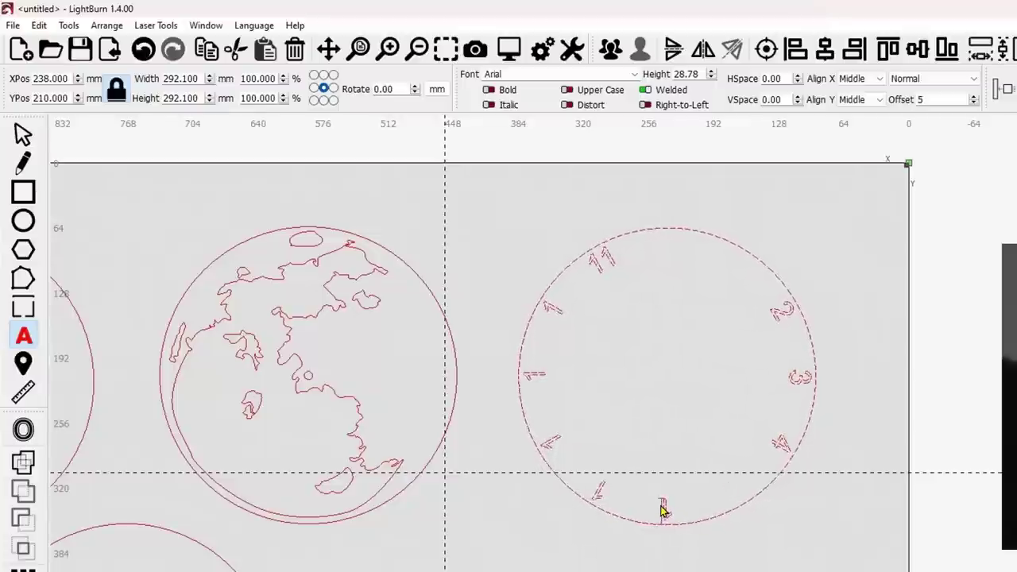
{"action": "key", "text": "Up"}
{"action": "key", "text": "Up"}
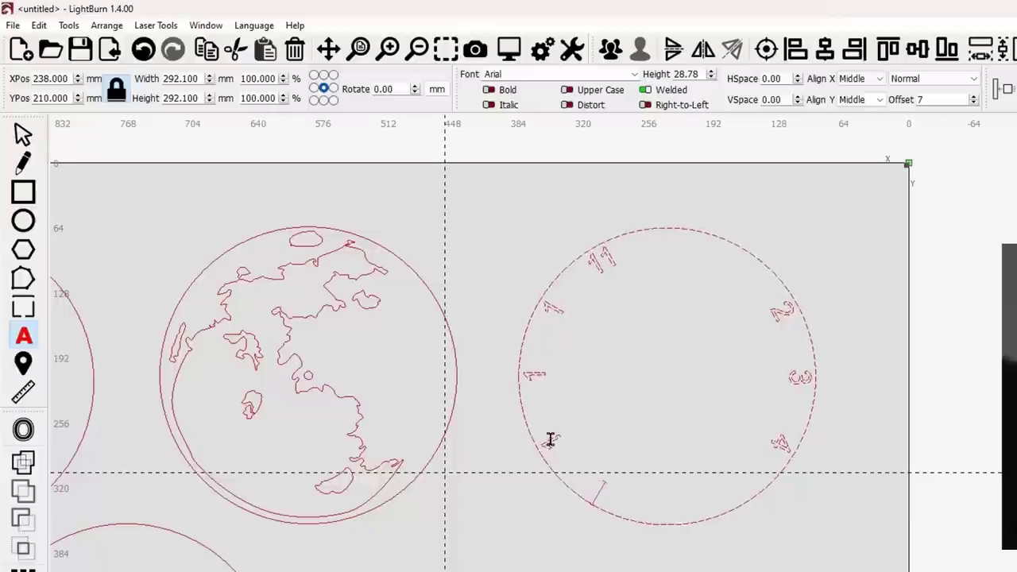
{"action": "key", "text": "Up"}
{"action": "key", "text": "Up"}
{"action": "key", "text": "Up"}
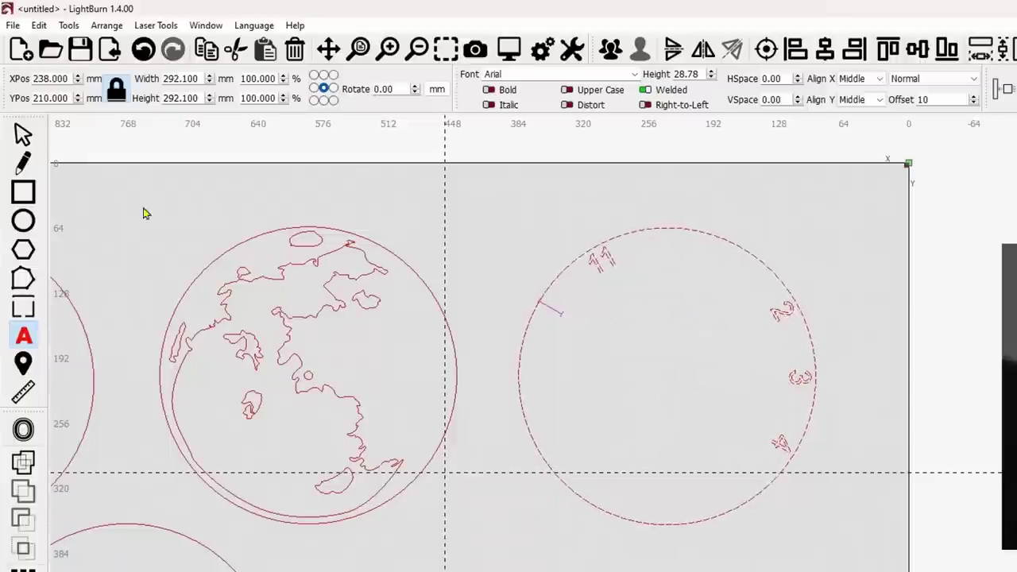
{"action": "key", "text": "Escape"}
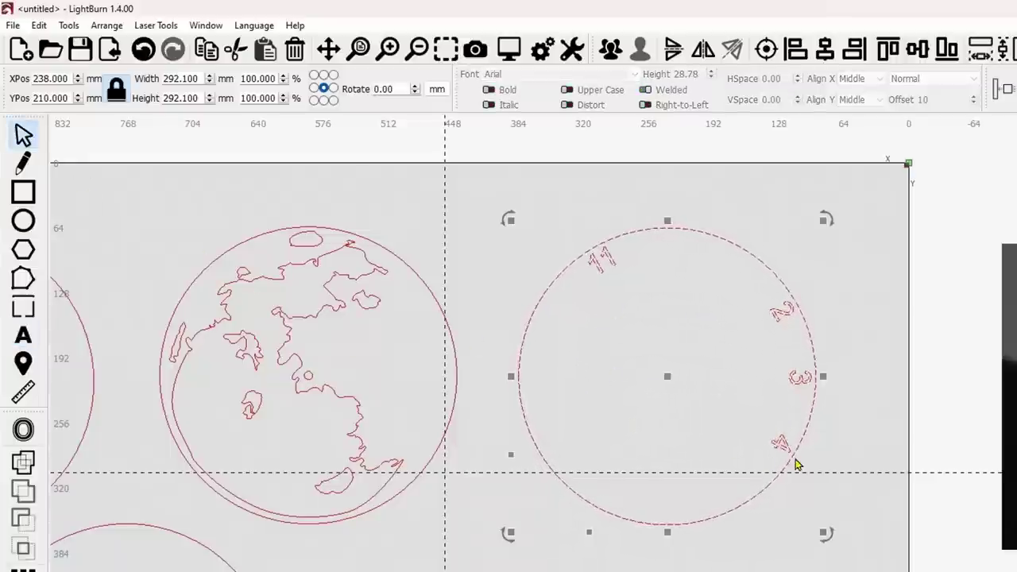
- Select the numerals 11, 2, 3 and 4 and undo an accidental centre-align to the globe
{"action": "left_click", "coordinate": [873, 434]}
{"action": "left_click_drag", "start_coordinate": [532, 226], "coordinate": [842, 467]}
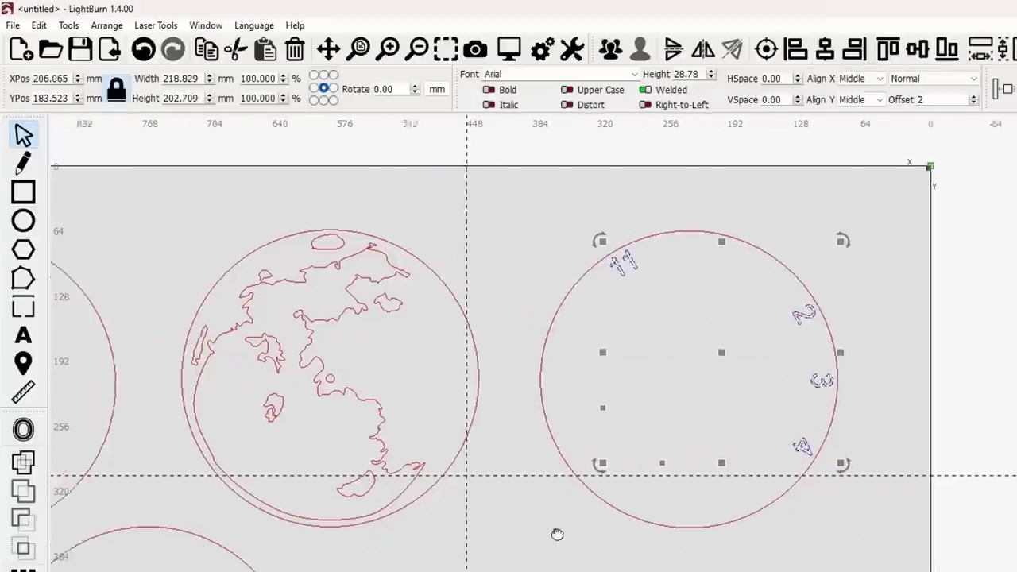
{"action": "middle_click_drag", "start_coordinate": [604, 548], "coordinate": [849, 558]}
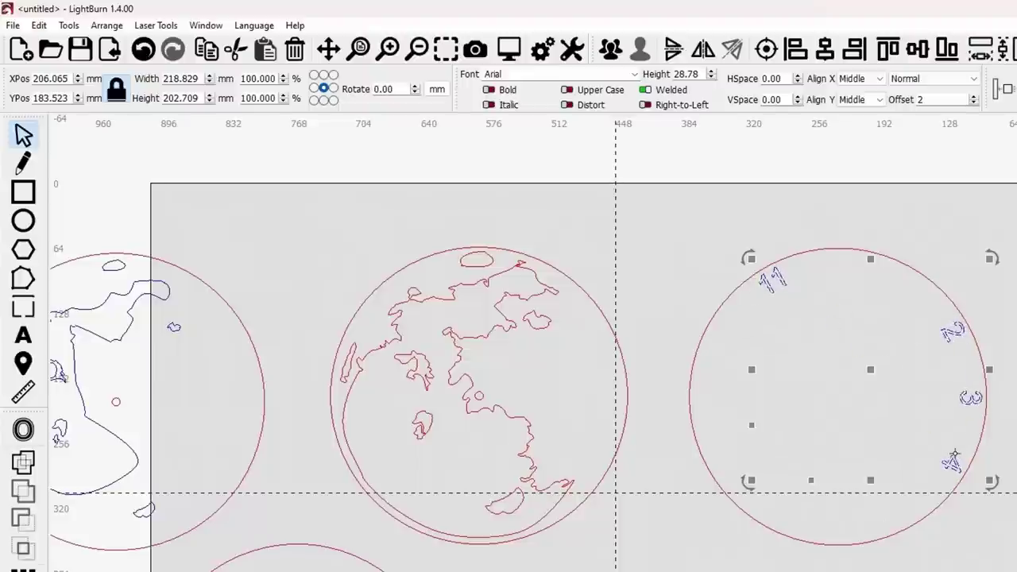
{"action": "left_click", "coordinate": [623, 365]}
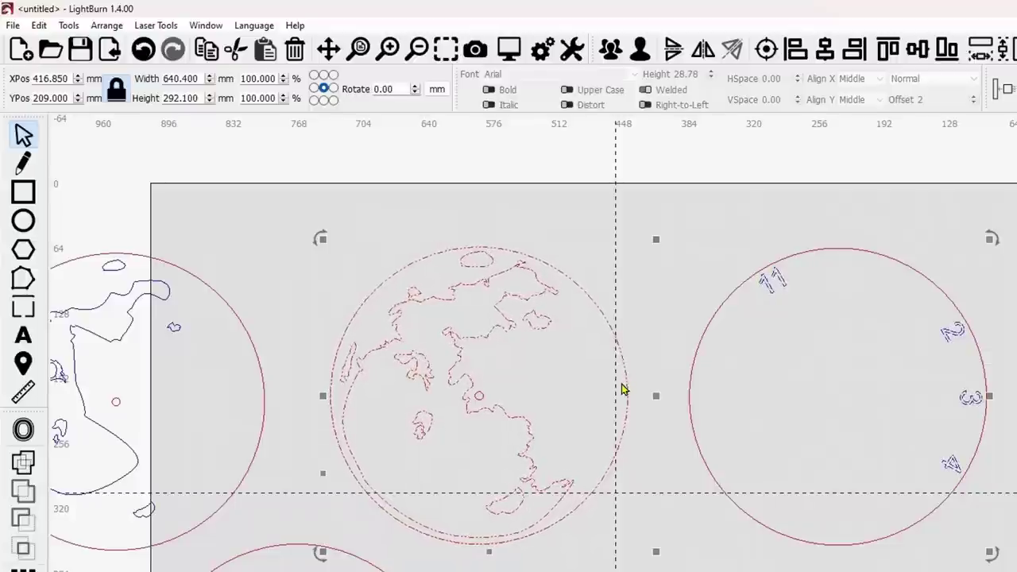
{"action": "key", "text": "c"}
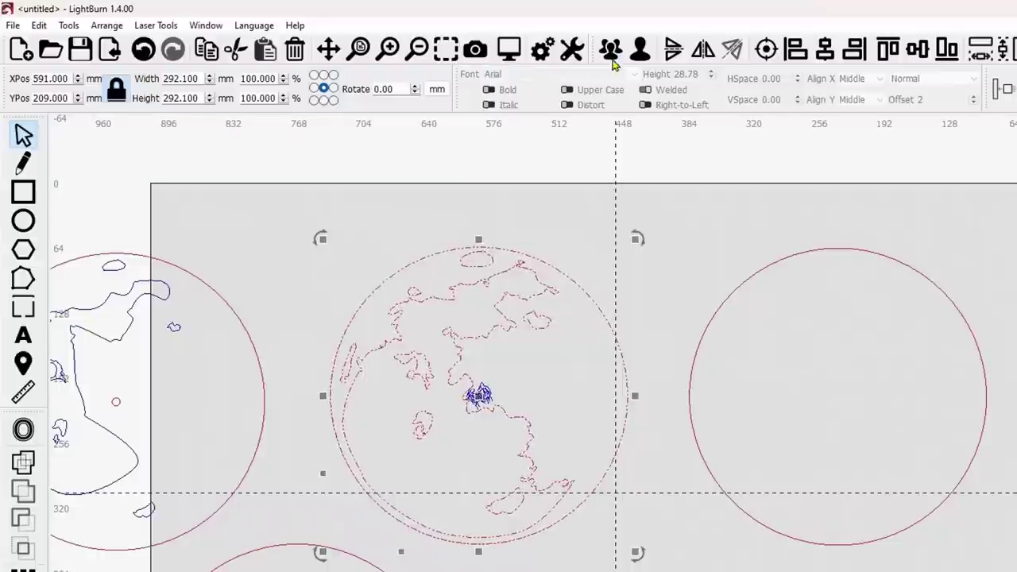
{"action": "left_click", "coordinate": [145, 53]}
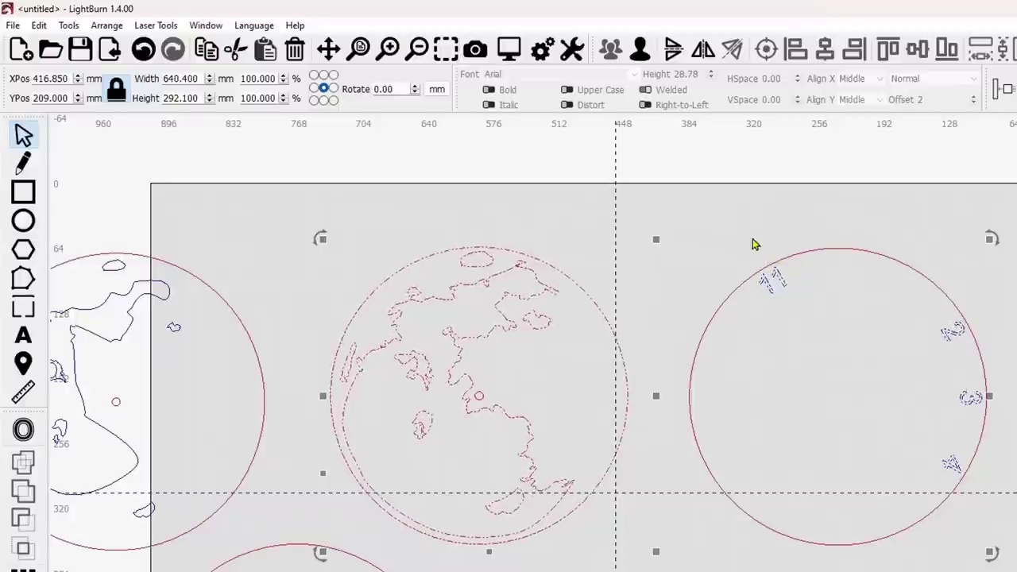
{"action": "left_click", "coordinate": [142, 50]}
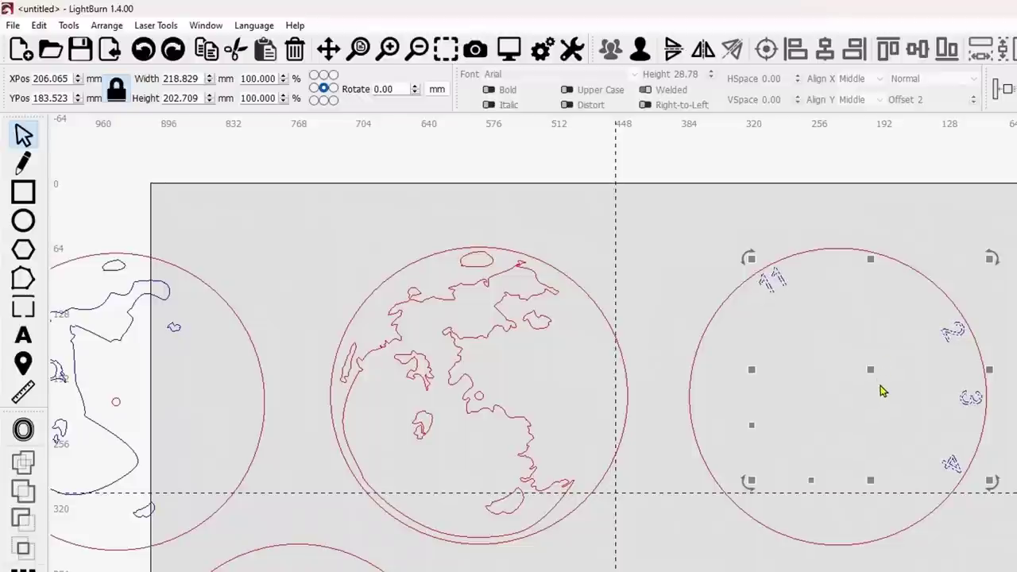
- Drag the numerals left onto the moon globe, to X 563, Y 183 mm
{"action": "left_click_drag", "start_coordinate": [871, 370], "coordinate": [508, 375]}
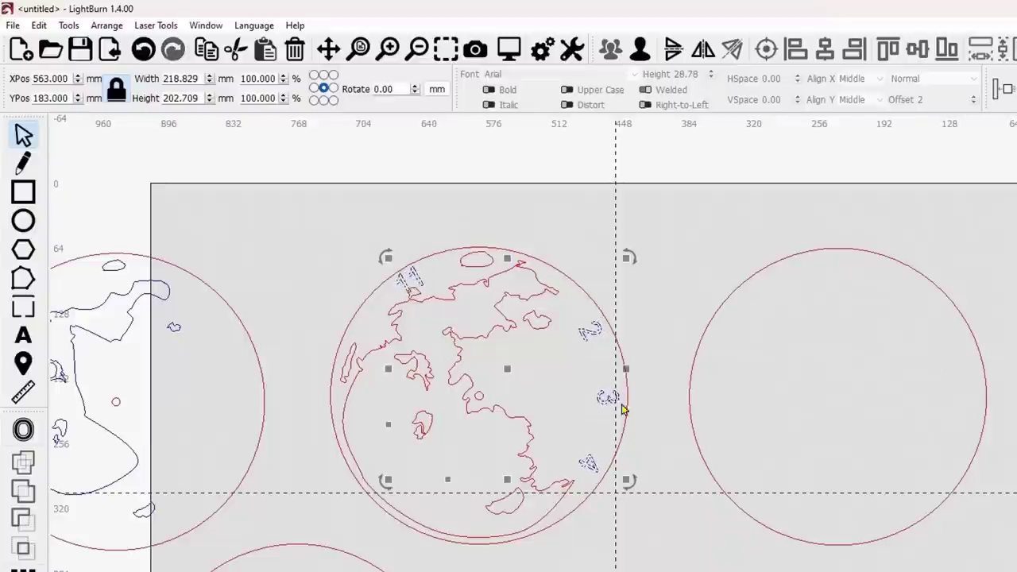
{"action": "middle_click_drag", "start_coordinate": [694, 366], "coordinate": [763, 350]}
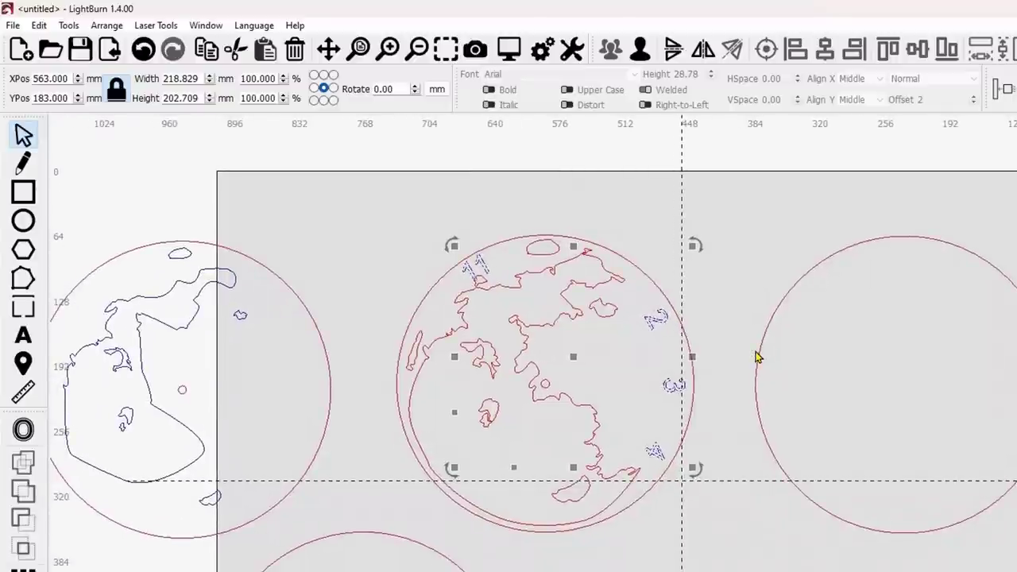
{"action": "middle_click_drag", "start_coordinate": [755, 356], "coordinate": [682, 389]}
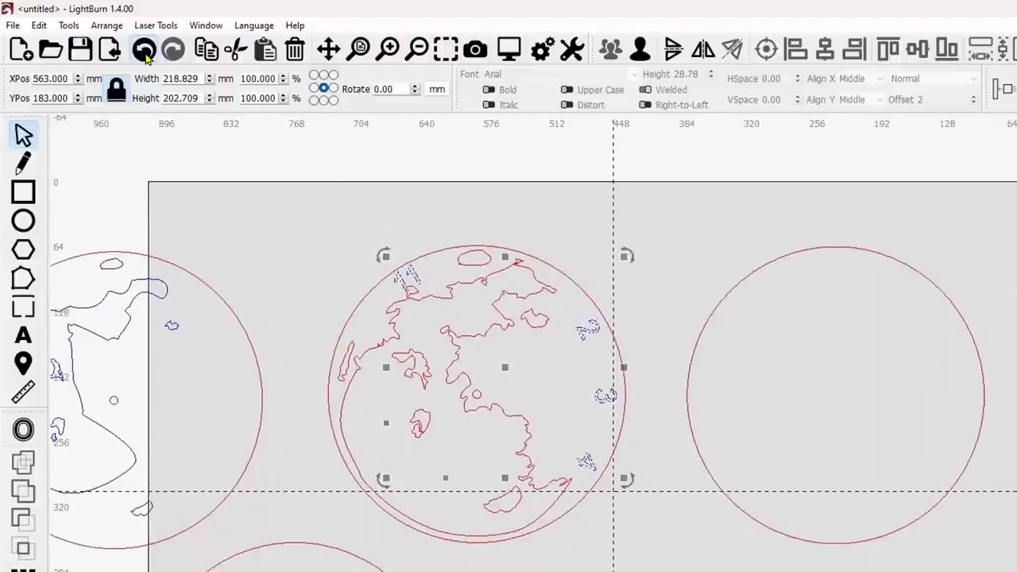
- Undo the numeral move and drag the right circle with its numerals onto the moon globe
{"action": "left_click", "coordinate": [144, 50]}
{"action": "left_click", "coordinate": [992, 554]}
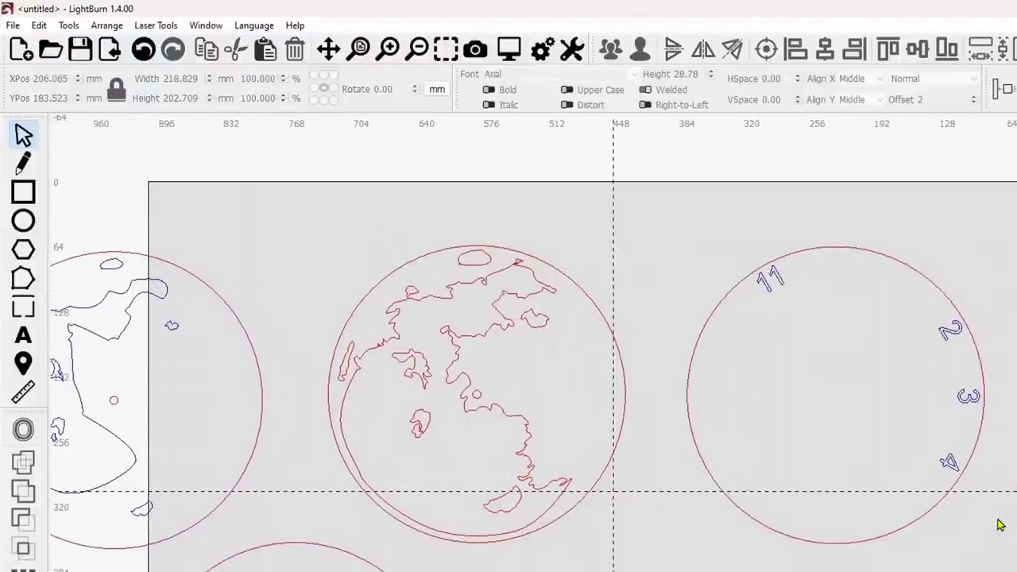
{"action": "left_click_drag", "start_coordinate": [1000, 496], "coordinate": [707, 225]}
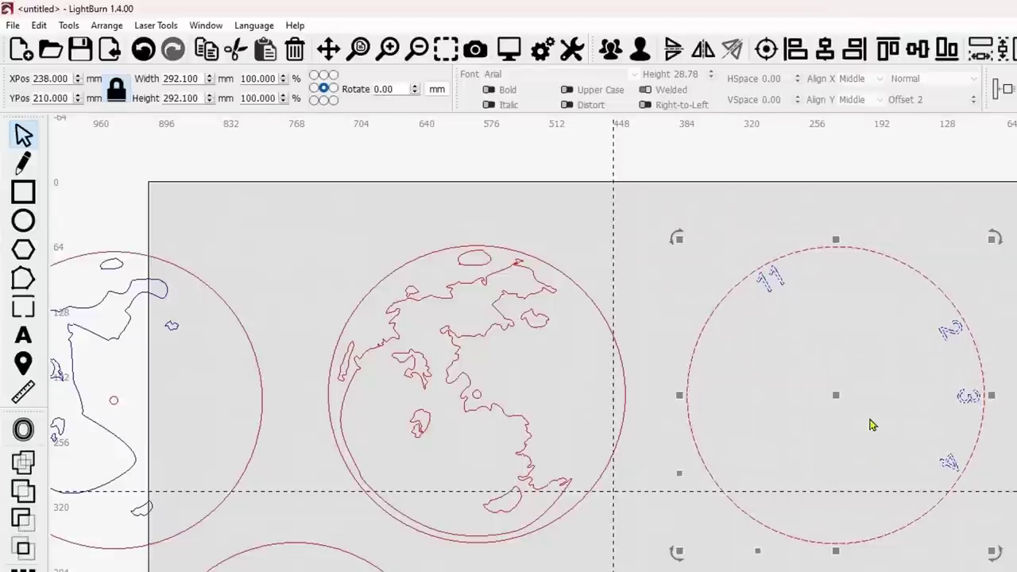
{"action": "left_click_drag", "start_coordinate": [835, 399], "coordinate": [474, 395]}
{"action": "middle_click_drag", "start_coordinate": [663, 434], "coordinate": [903, 393]}
{"action": "left_click", "coordinate": [903, 393]}
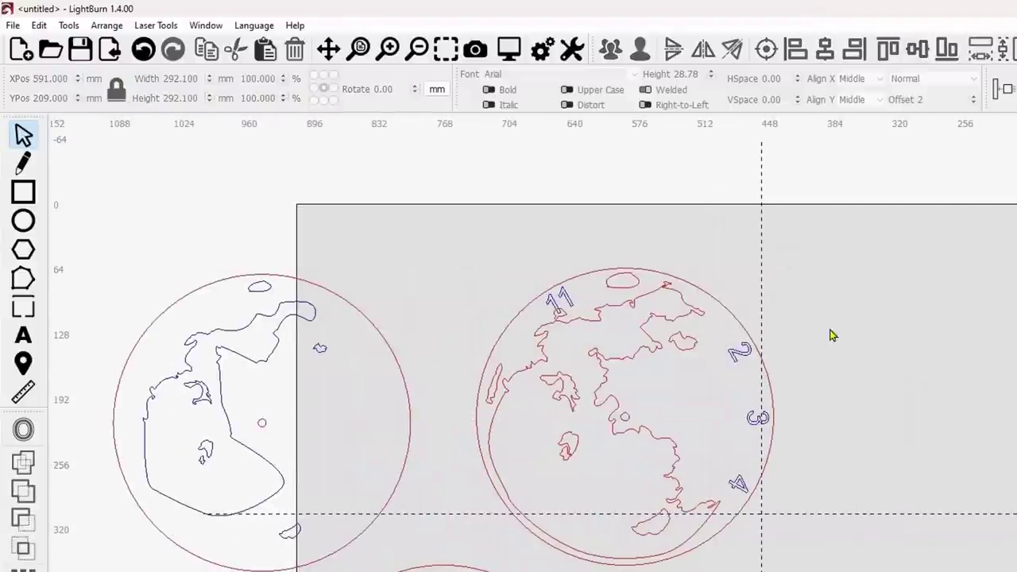
{"action": "left_click", "coordinate": [718, 302]}
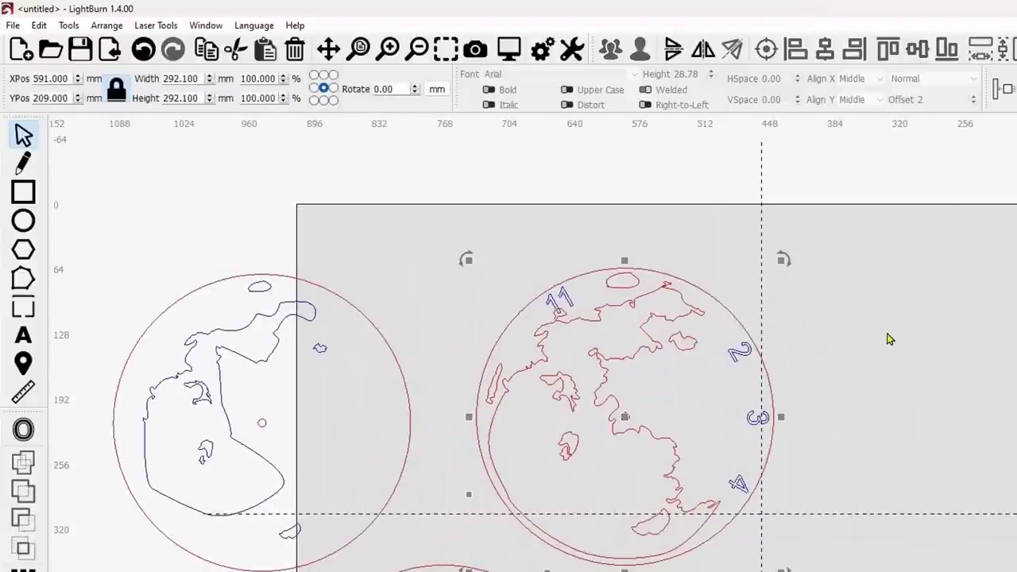
{"action": "left_click", "coordinate": [879, 340]}
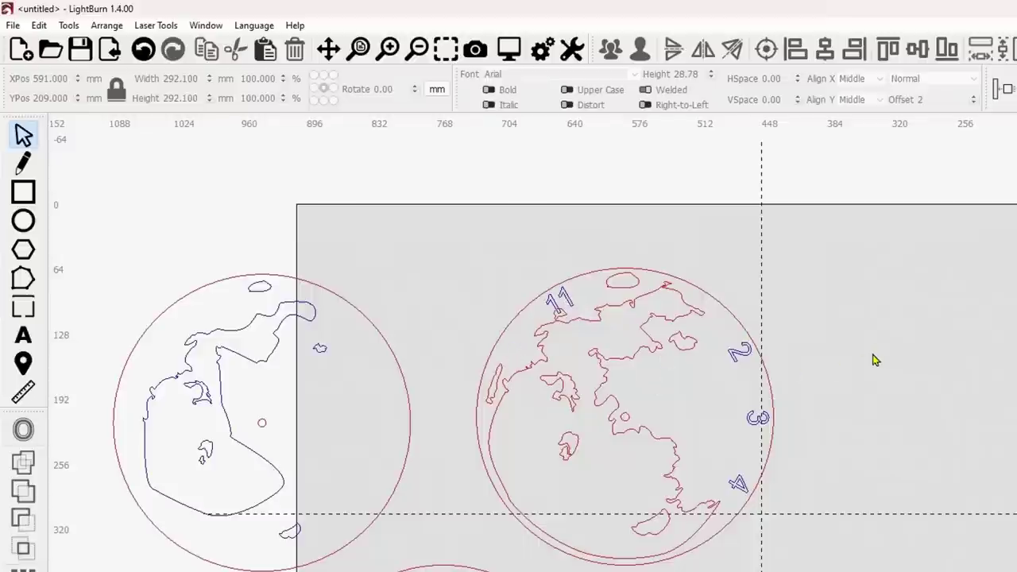
{"action": "middle_click_drag", "start_coordinate": [872, 360], "coordinate": [695, 334]}
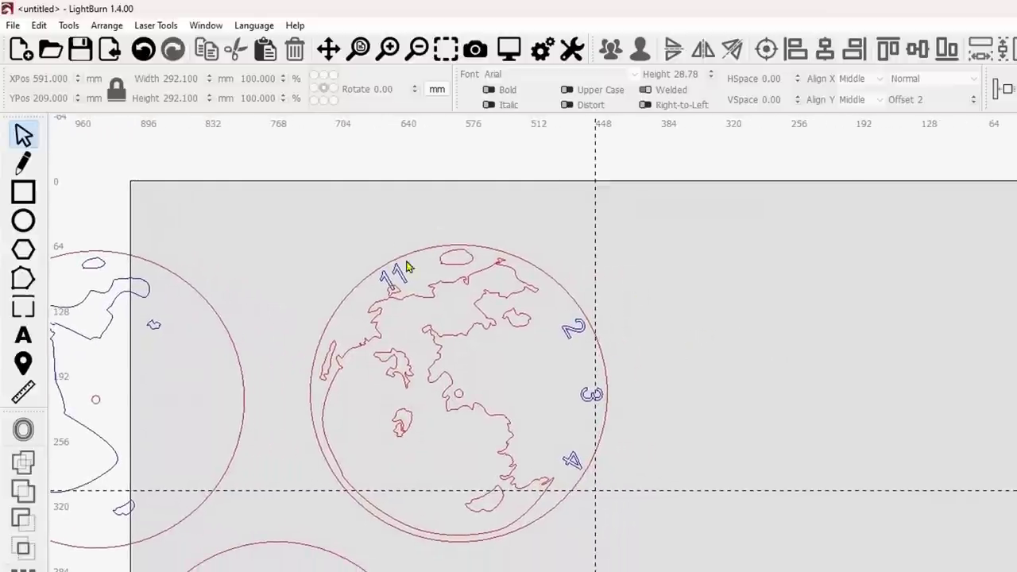
- Undo repeatedly until the numeral circle is back on the right
{"action": "left_click", "coordinate": [141, 52]}
{"action": "left_click", "coordinate": [141, 51]}
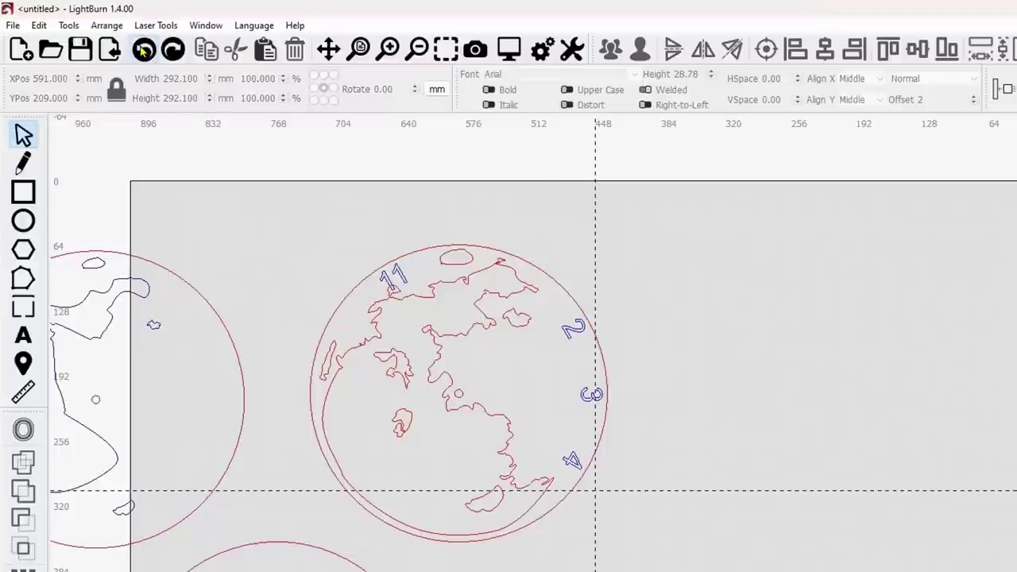
{"action": "left_click", "coordinate": [142, 51]}
{"action": "left_click", "coordinate": [142, 51]}
{"action": "left_click", "coordinate": [142, 51]}
{"action": "left_click", "coordinate": [142, 51]}
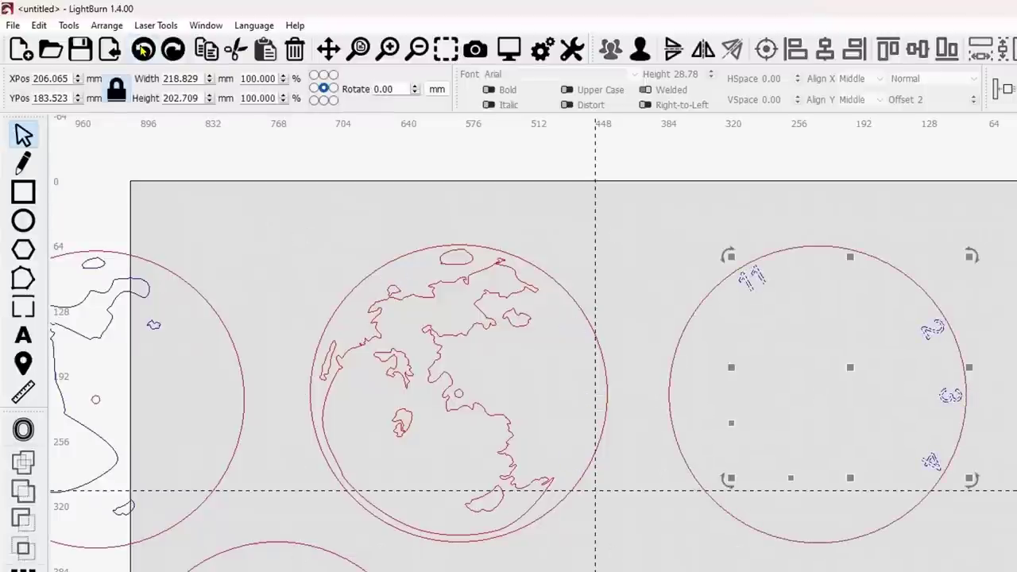
{"action": "left_click", "coordinate": [142, 50]}
{"action": "left_click", "coordinate": [142, 51]}
{"action": "left_click", "coordinate": [143, 51]}
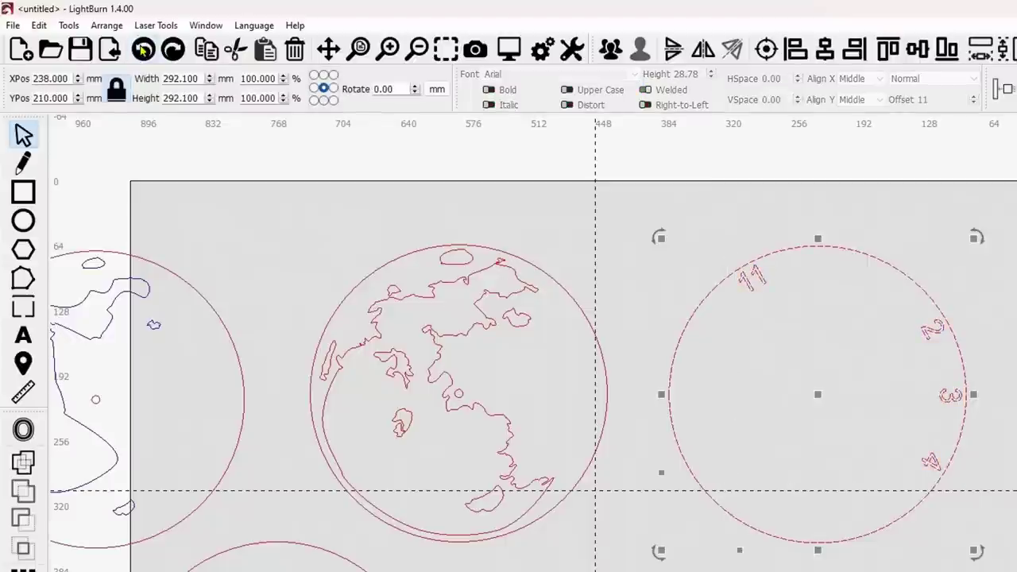
{"action": "left_click", "coordinate": [143, 51]}
{"action": "left_click", "coordinate": [143, 51]}
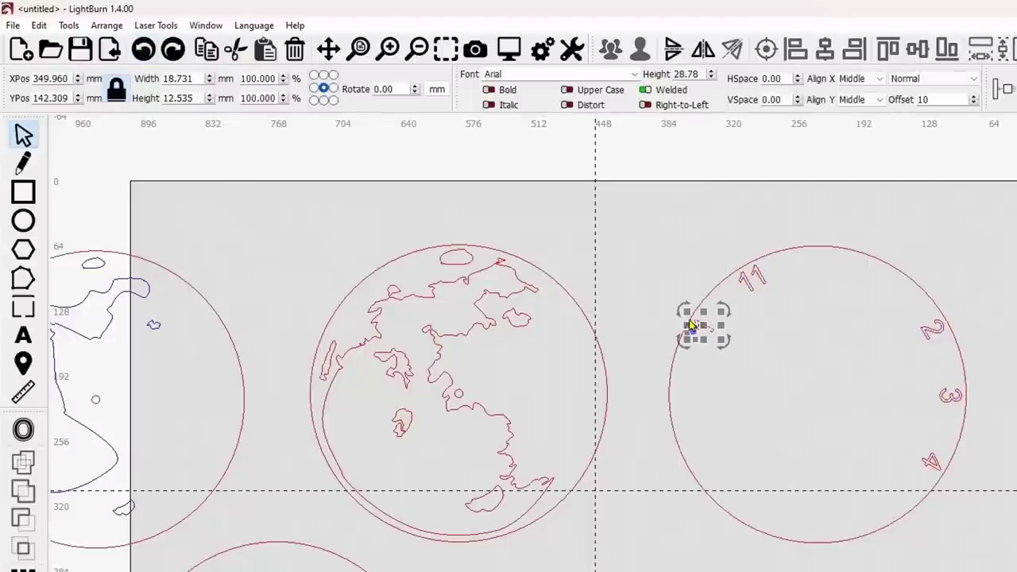
{"action": "left_click", "coordinate": [761, 333]}
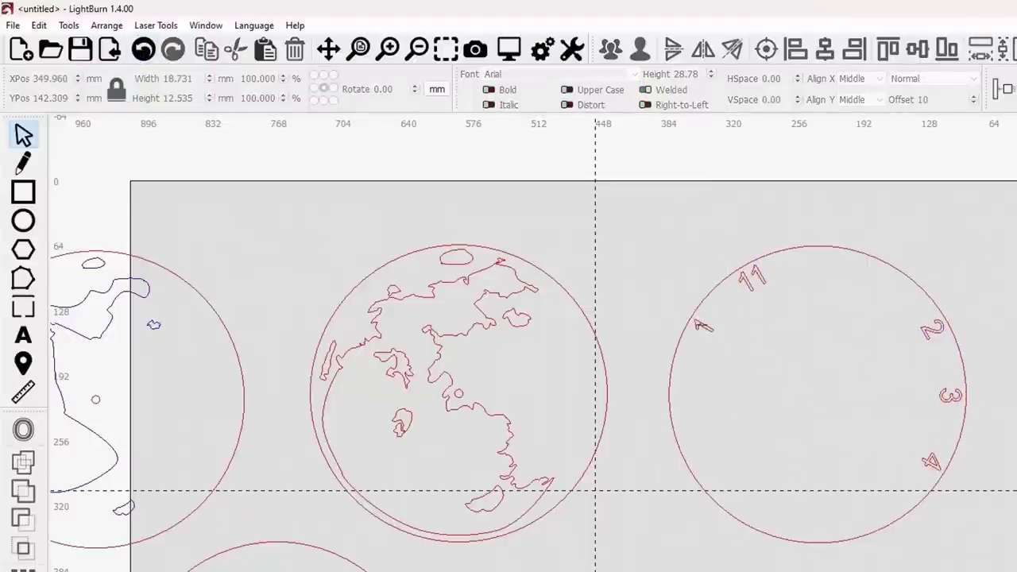
- Change the small 1 beside the 11 into a 10
{"action": "double_click", "coordinate": [703, 324]}
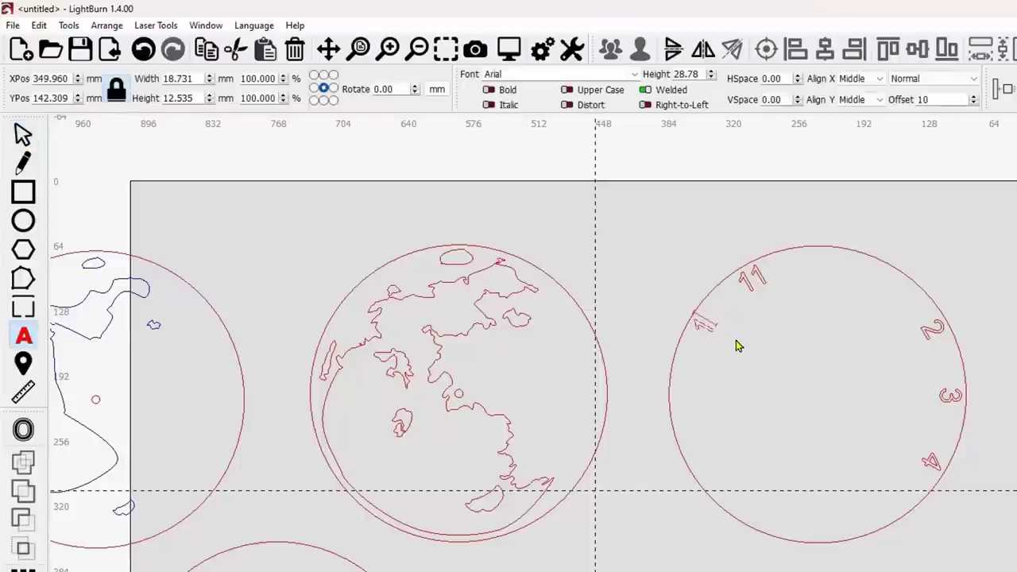
{"action": "type", "text": "0"}
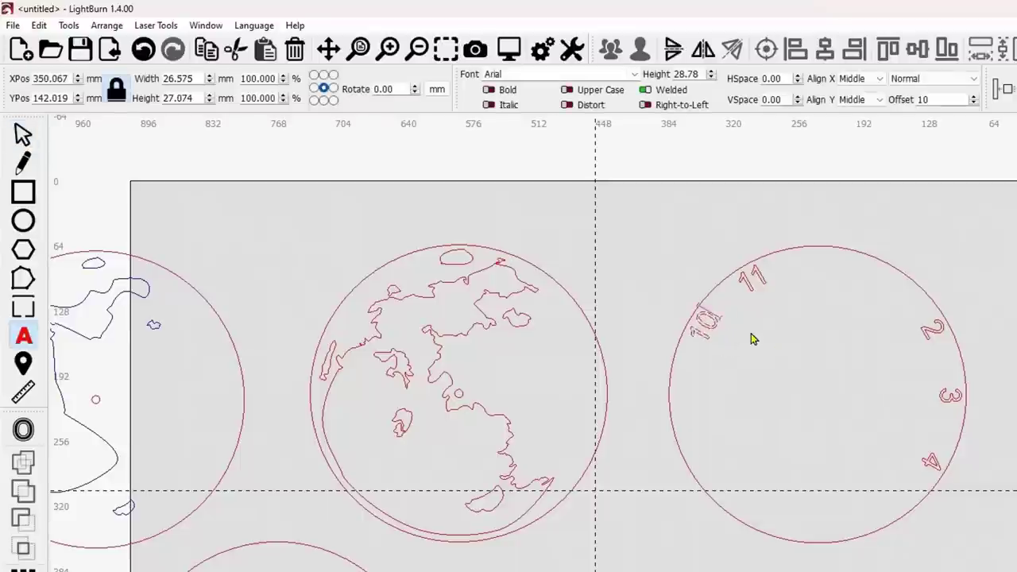
{"action": "left_click", "coordinate": [23, 135]}
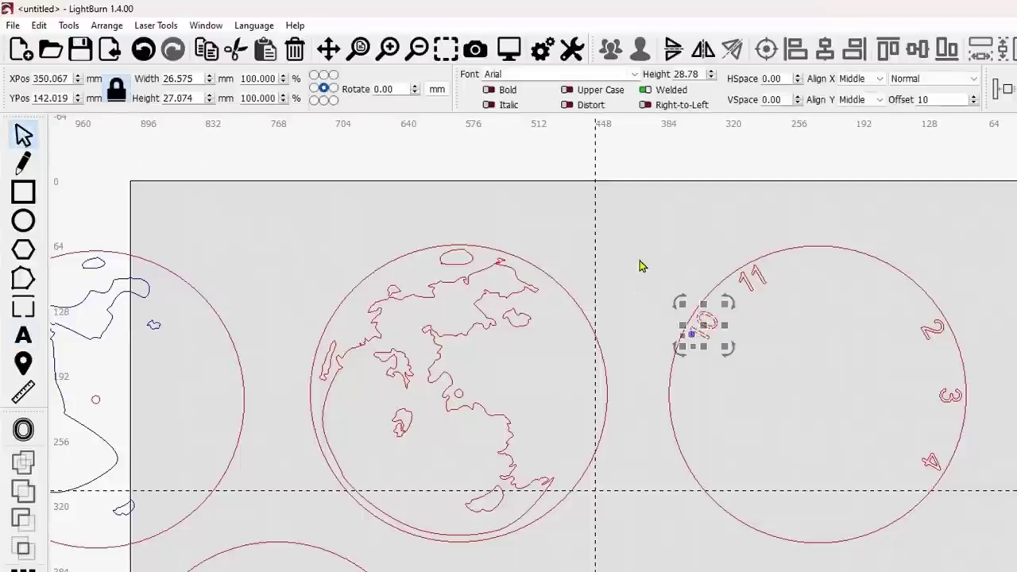
{"action": "left_click_drag", "start_coordinate": [672, 242], "coordinate": [984, 490]}
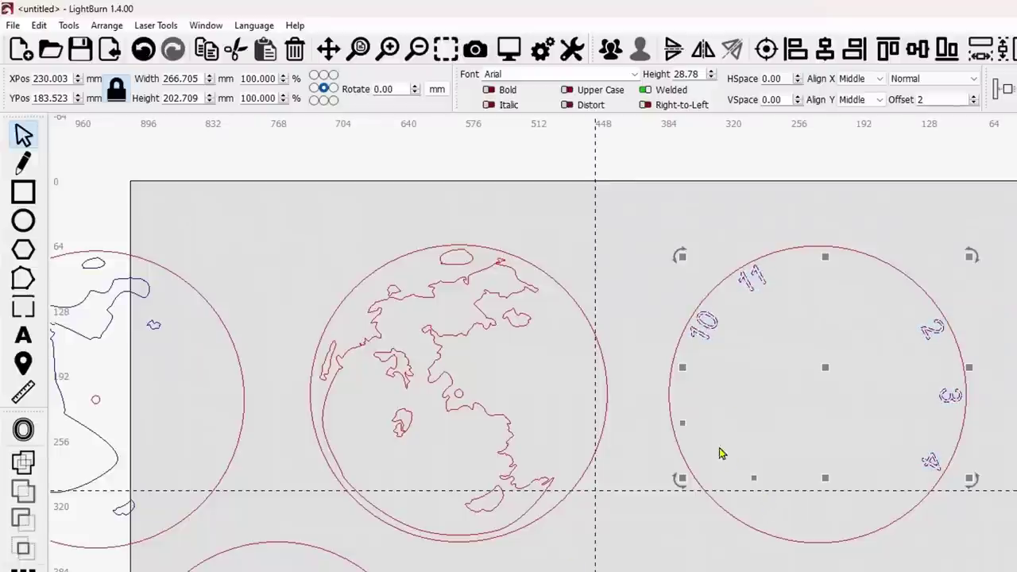
- Drag the 10, 11, 2, 3, 4 dial onto the moon globe and zoom in to check the rim placement
{"action": "left_click_drag", "start_coordinate": [641, 199], "coordinate": [999, 560]}
{"action": "middle_click_drag", "start_coordinate": [624, 395], "coordinate": [711, 404]}
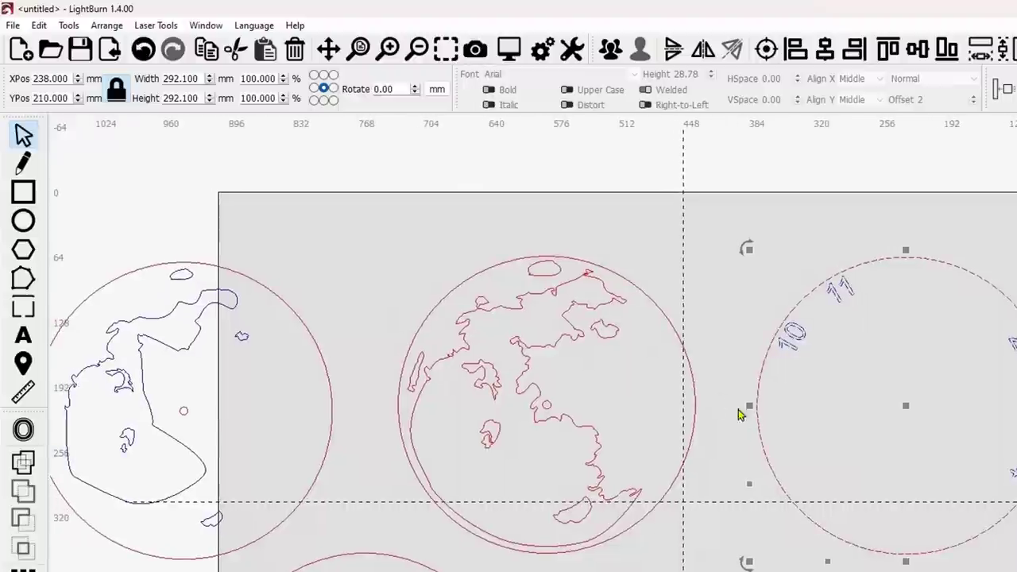
{"action": "left_click_drag", "start_coordinate": [905, 407], "coordinate": [545, 404]}
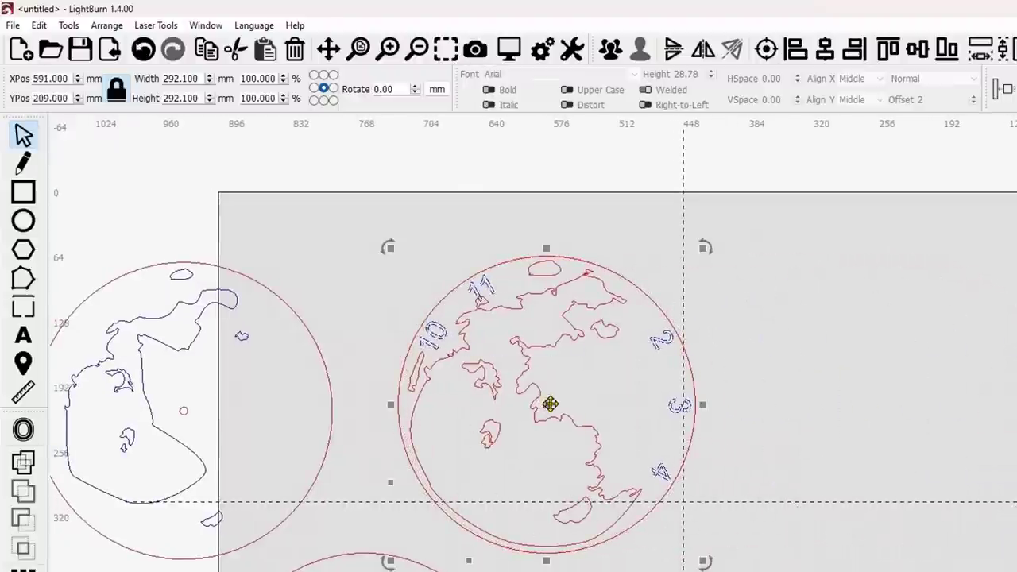
{"action": "left_click", "coordinate": [862, 360]}
{"action": "left_click", "coordinate": [641, 290]}
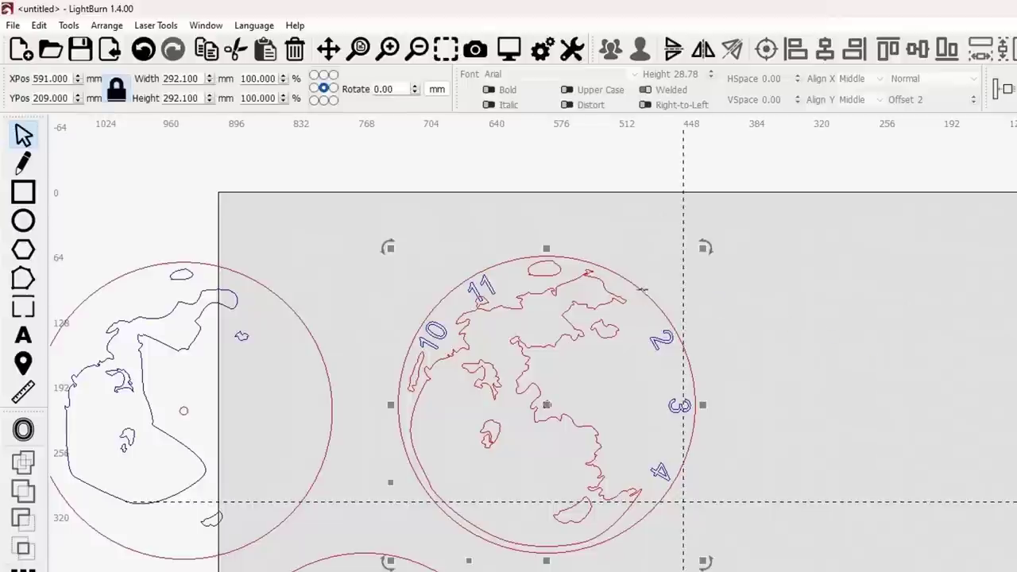
{"action": "left_click", "coordinate": [816, 321]}
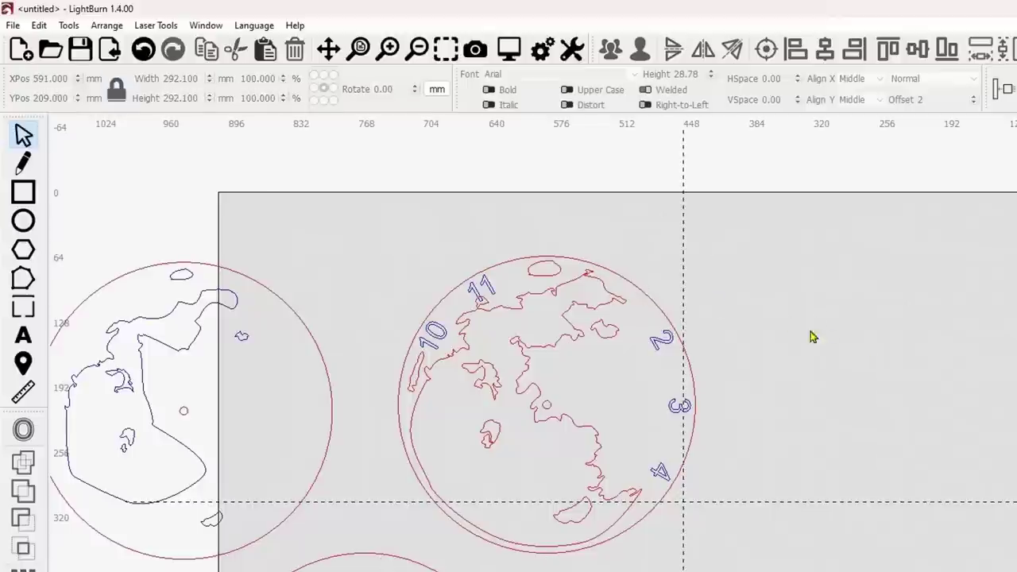
{"action": "middle_click_drag", "start_coordinate": [769, 375], "coordinate": [804, 365]}
{"action": "scroll", "coordinate": [501, 297], "scroll_direction": "up", "scroll_amount": 4}
{"action": "scroll", "coordinate": [519, 295], "scroll_direction": "up", "scroll_amount": 1}
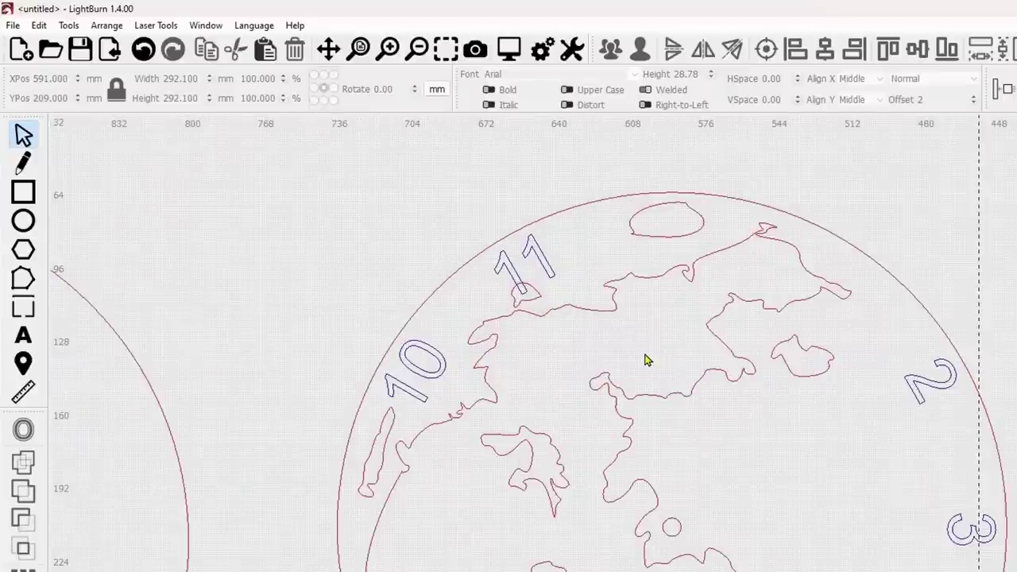
{"action": "scroll", "coordinate": [645, 360], "scroll_direction": "down", "scroll_amount": 5}
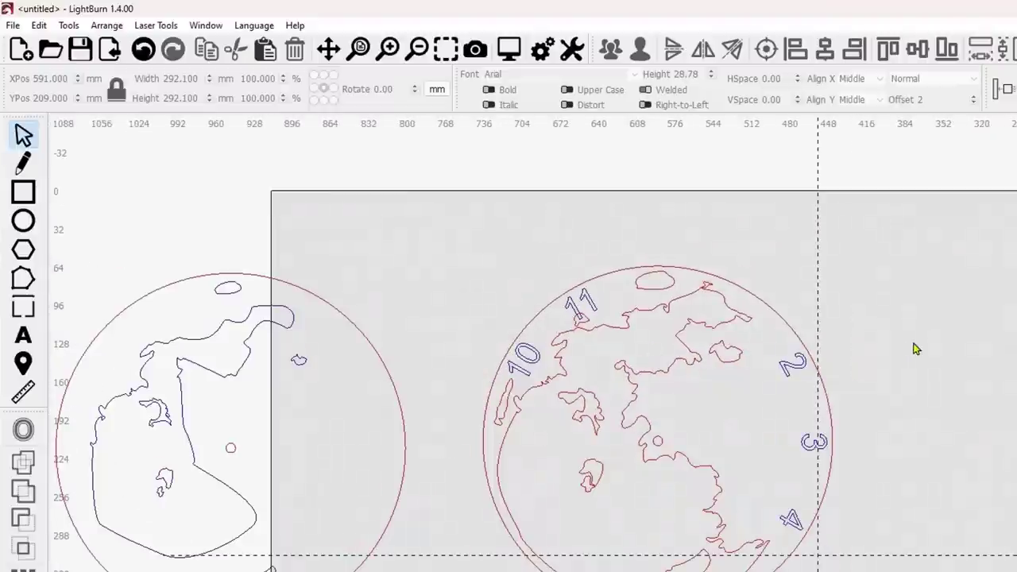
{"action": "middle_click_drag", "start_coordinate": [915, 348], "coordinate": [869, 321]}
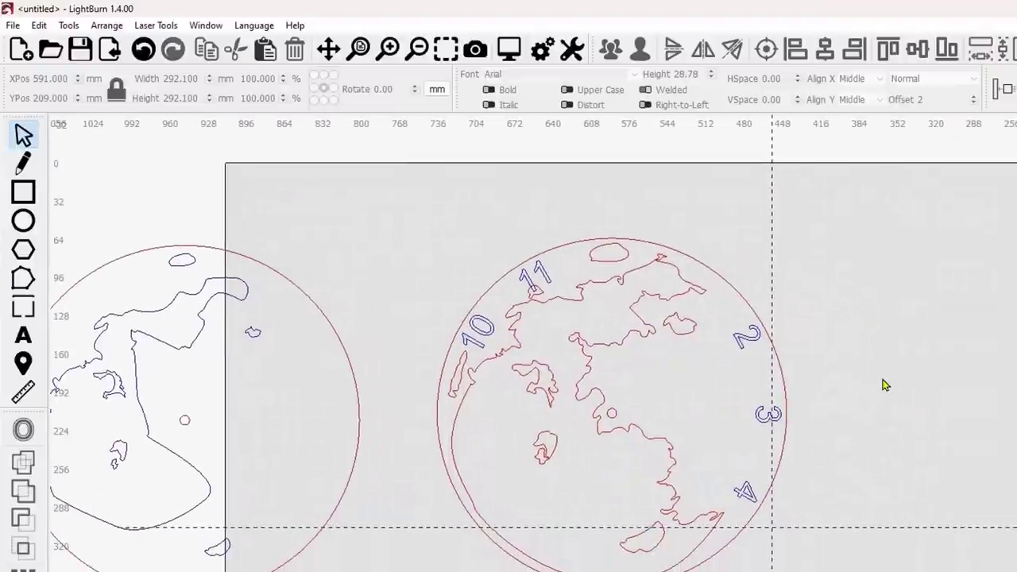
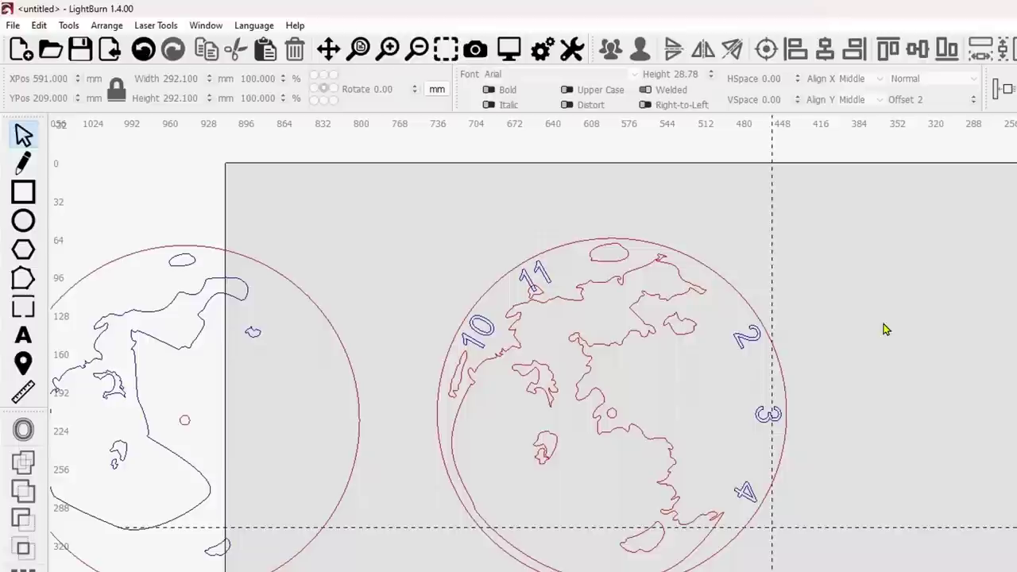
- Select all the clock numerals and move them onto a new green C03 layer
{"action": "scroll", "coordinate": [885, 328], "scroll_direction": "down", "scroll_amount": 2}
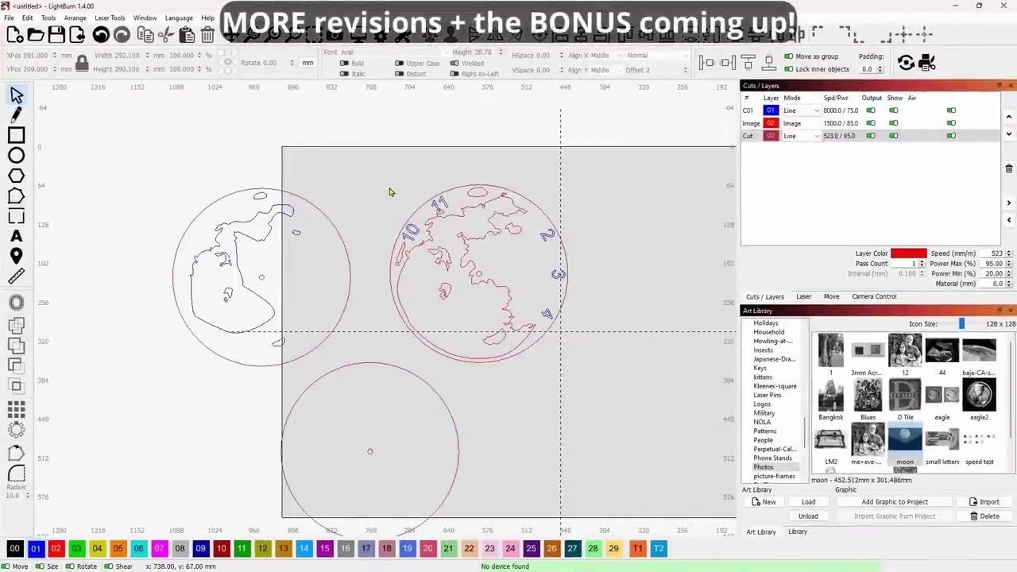
{"action": "left_click", "coordinate": [445, 203]}
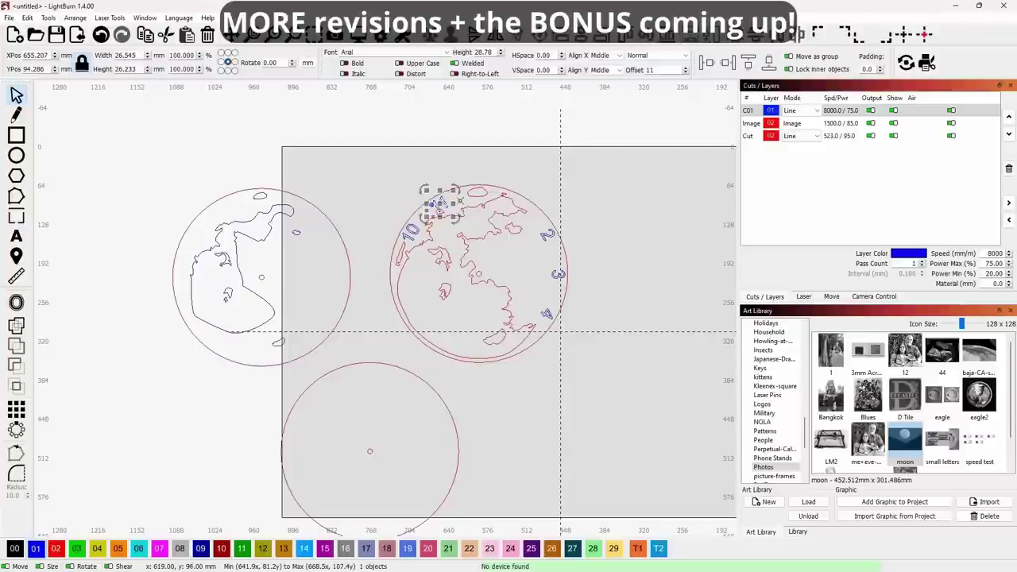
{"action": "left_click_drag", "start_coordinate": [366, 173], "coordinate": [508, 251]}
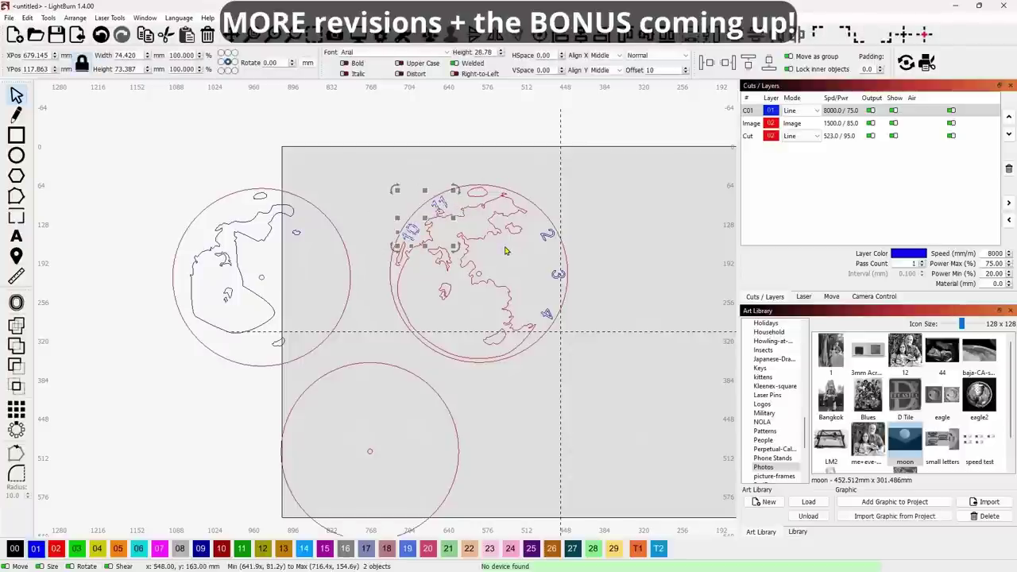
{"action": "left_click_drag", "start_coordinate": [375, 170], "coordinate": [584, 327]}
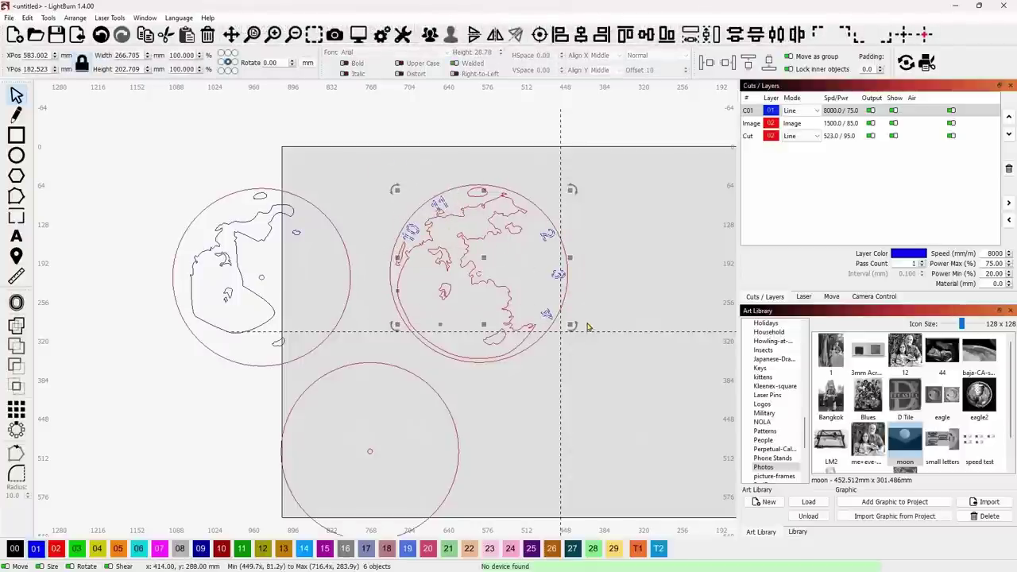
{"action": "left_click", "coordinate": [77, 548]}
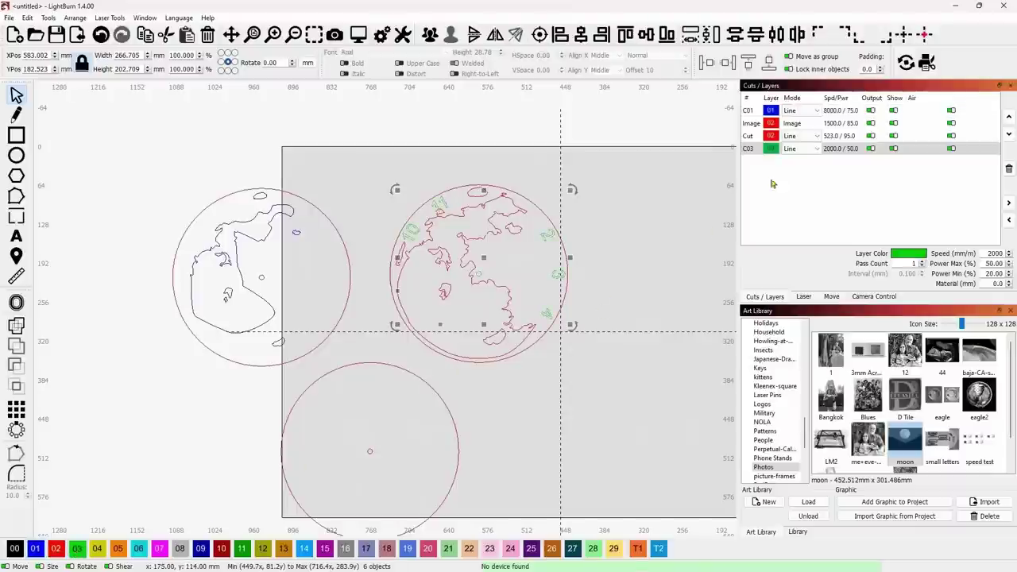
- Switch layer C03 to Fill mode, then select the small centre cross
{"action": "left_click", "coordinate": [799, 148]}
{"action": "left_click", "coordinate": [798, 166]}
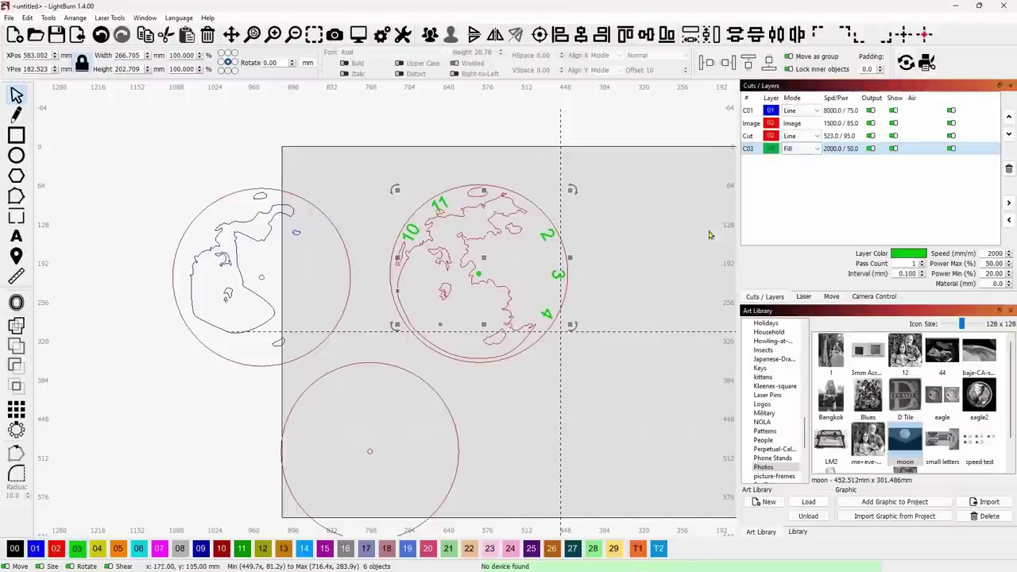
{"action": "left_click", "coordinate": [618, 285]}
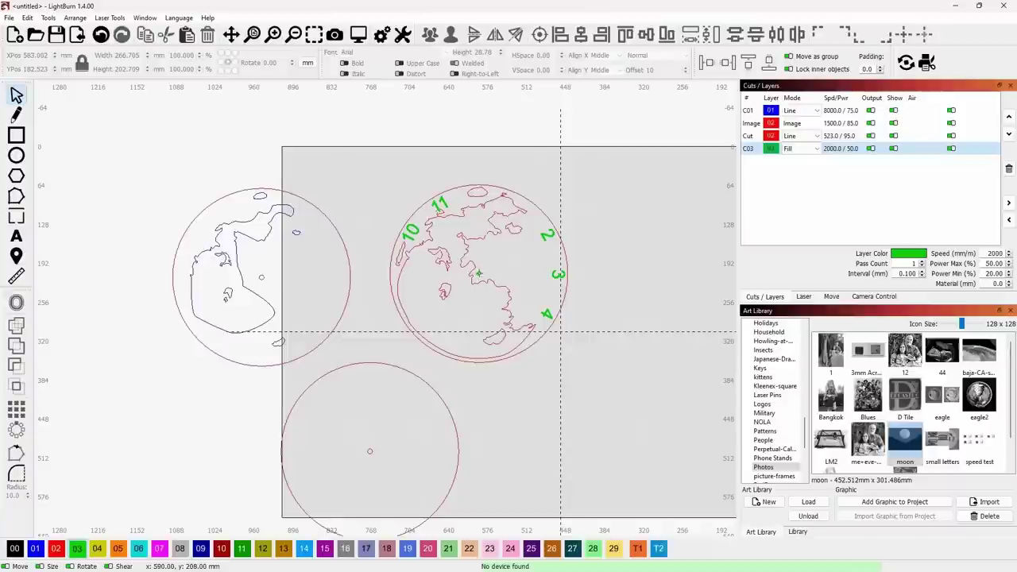
{"action": "left_click", "coordinate": [479, 274]}
- Move the small centre cross onto the Cut layer
{"action": "left_click", "coordinate": [57, 548]}
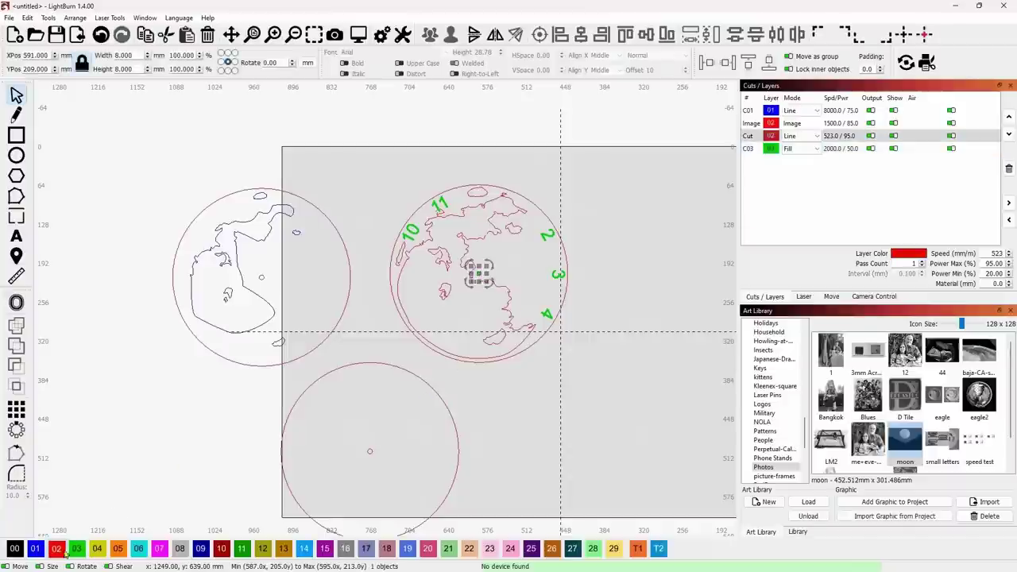
{"action": "left_click", "coordinate": [454, 433]}
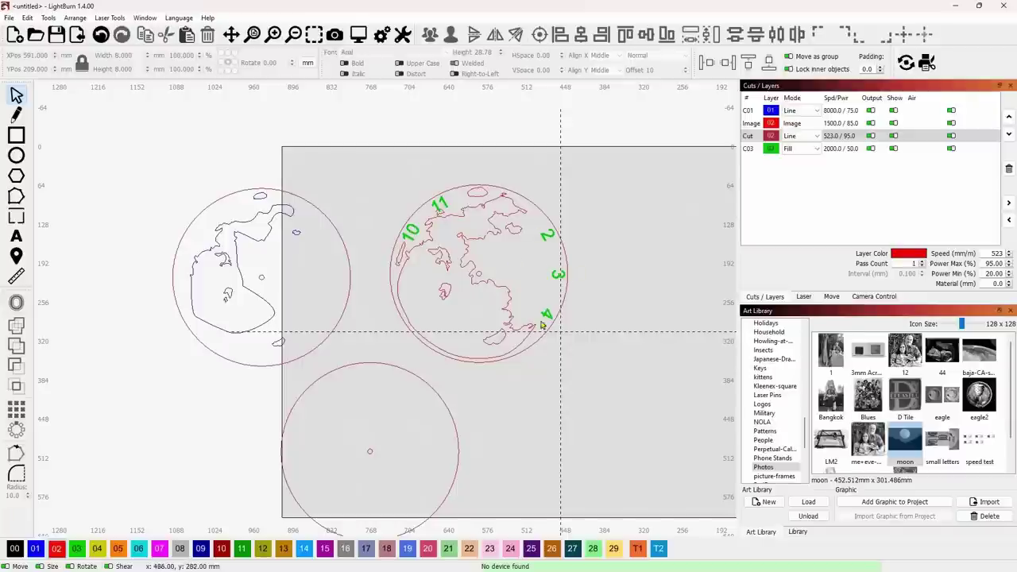
{"action": "middle_click_drag", "start_coordinate": [618, 304], "coordinate": [654, 268]}
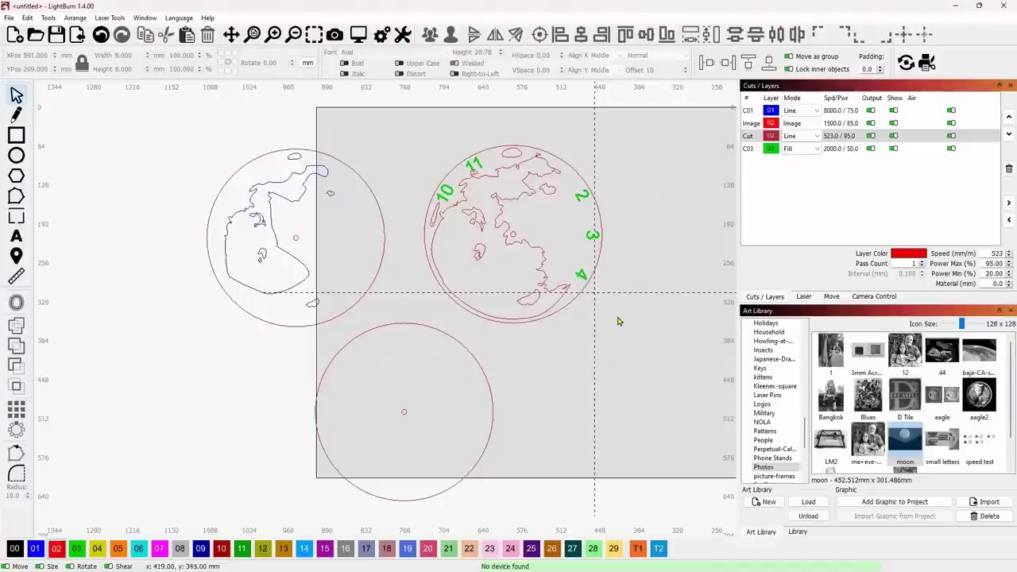
- Nudge the numbered moon slightly right, leaving the base circle and outline moon in place
{"action": "left_click_drag", "start_coordinate": [618, 321], "coordinate": [418, 139]}
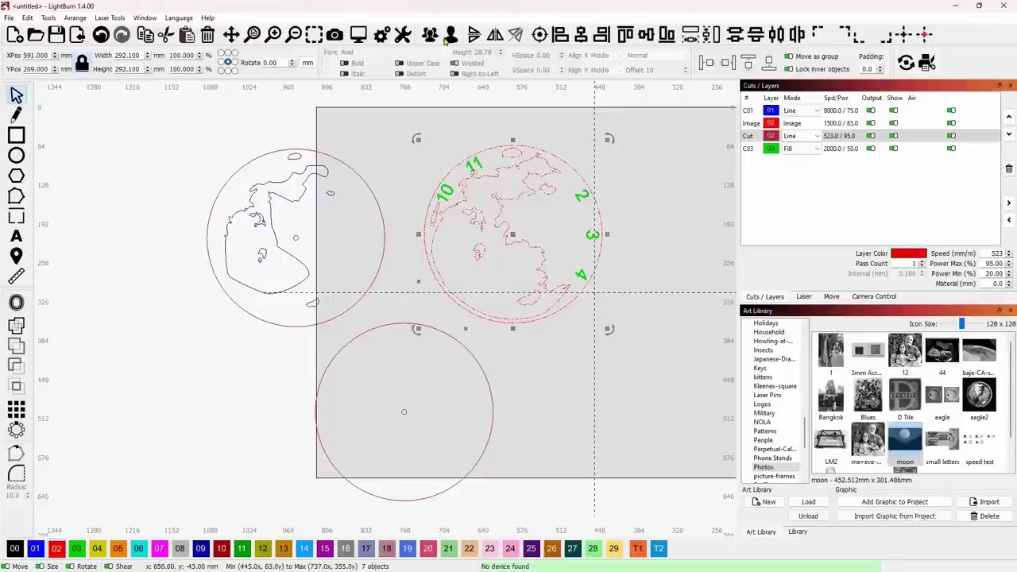
{"action": "mouse_move", "coordinate": [507, 238]}
{"action": "left_mouse_down"}
{"action": "mouse_move", "coordinate": [645, 244]}
{"action": "mouse_move", "coordinate": [521, 231]}
{"action": "left_mouse_up"}
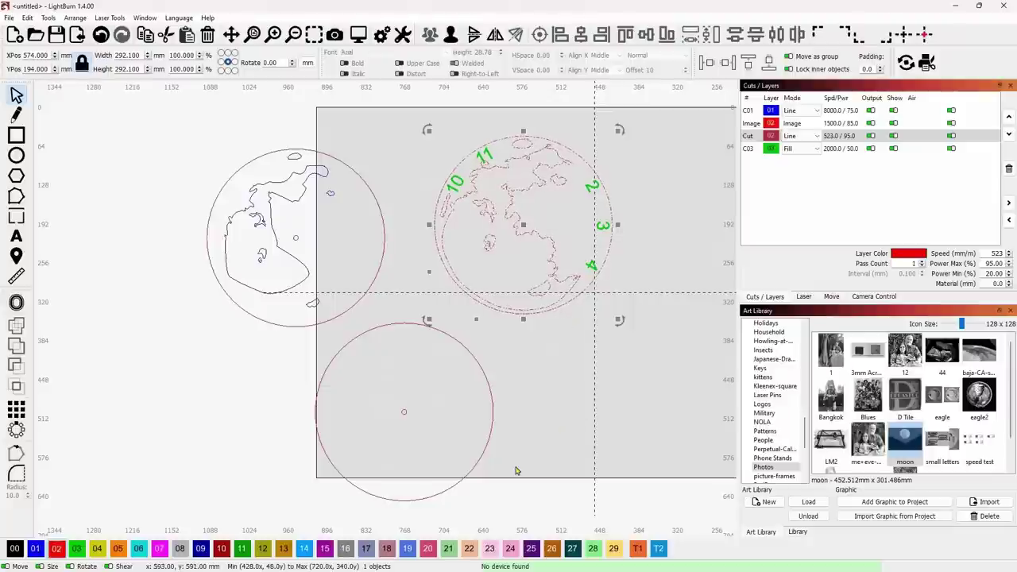
{"action": "left_click_drag", "start_coordinate": [515, 470], "coordinate": [373, 405]}
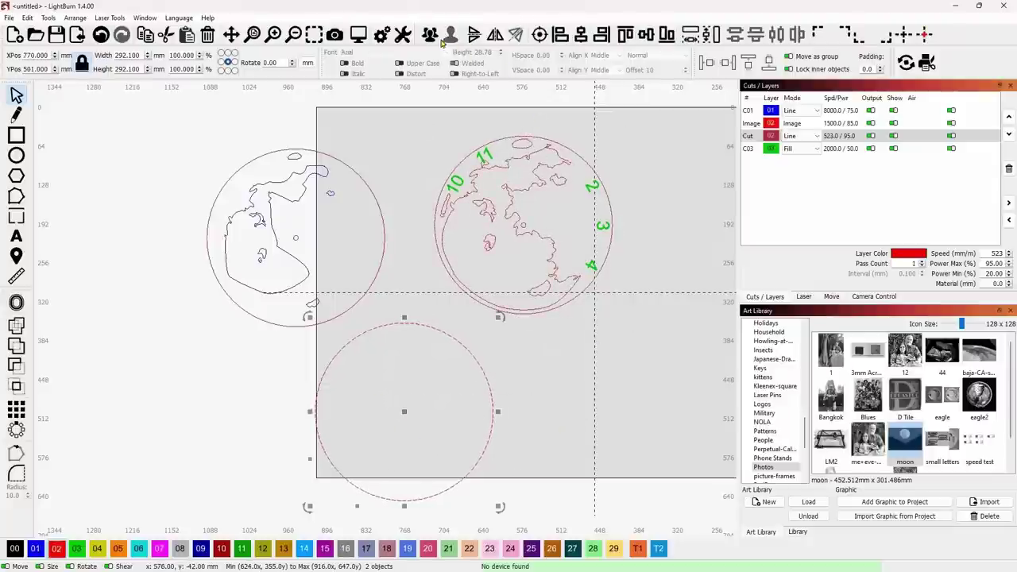
{"action": "left_click", "coordinate": [387, 308]}
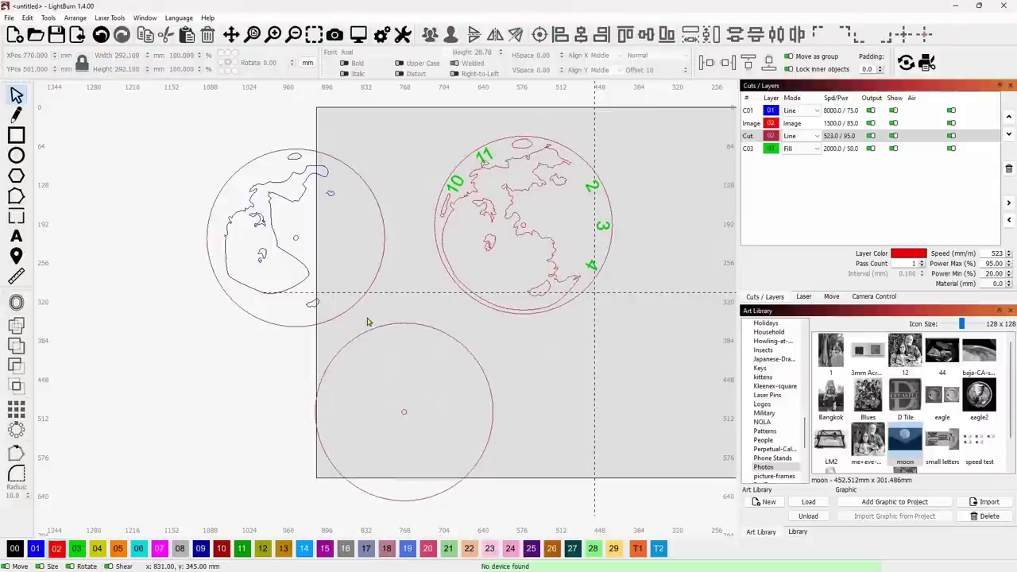
{"action": "left_click_drag", "start_coordinate": [346, 306], "coordinate": [184, 127]}
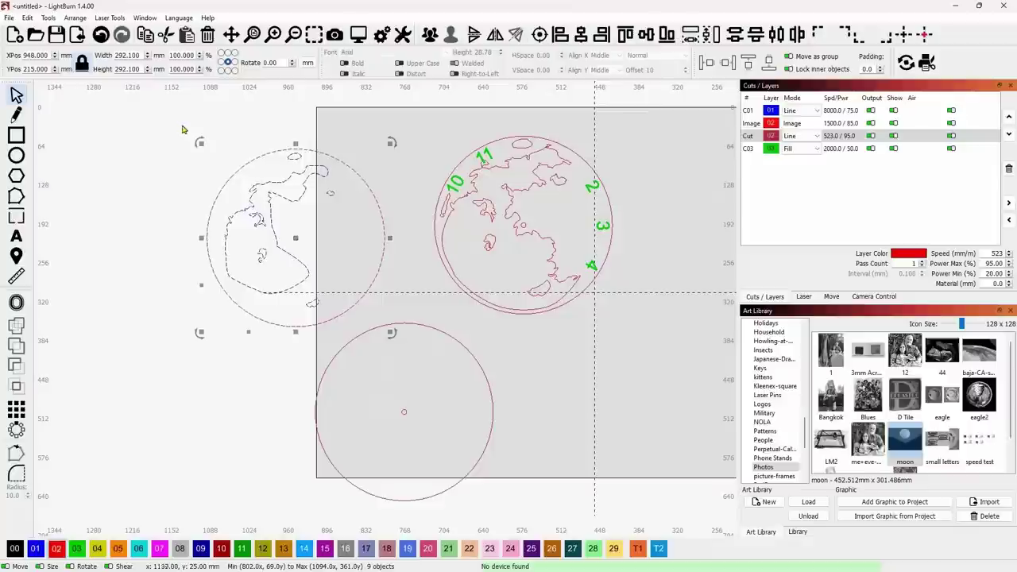
{"action": "left_click", "coordinate": [432, 290]}
{"action": "scroll", "coordinate": [574, 325], "scroll_direction": "down", "scroll_amount": 3}
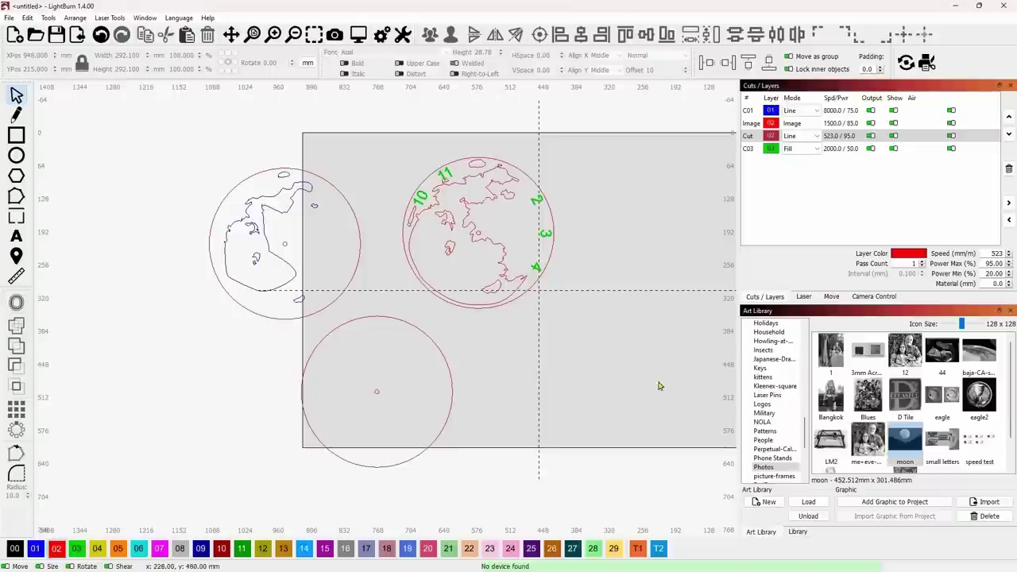
- Save a new, empty art library named moon-clock under Lightburn > Lightburn Art
{"action": "left_click", "coordinate": [772, 502]}
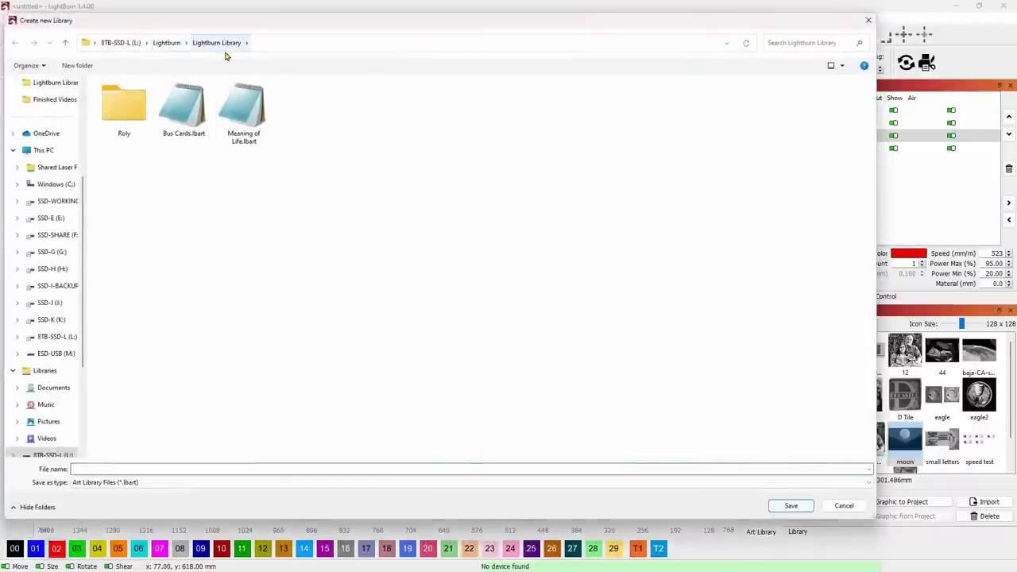
{"action": "left_click", "coordinate": [166, 43]}
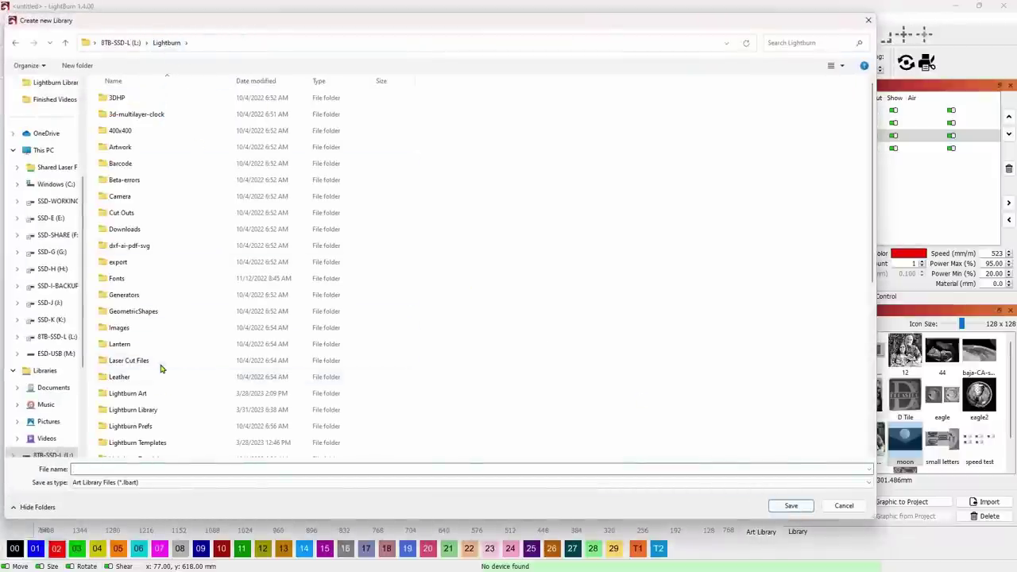
{"action": "double_click", "coordinate": [164, 394]}
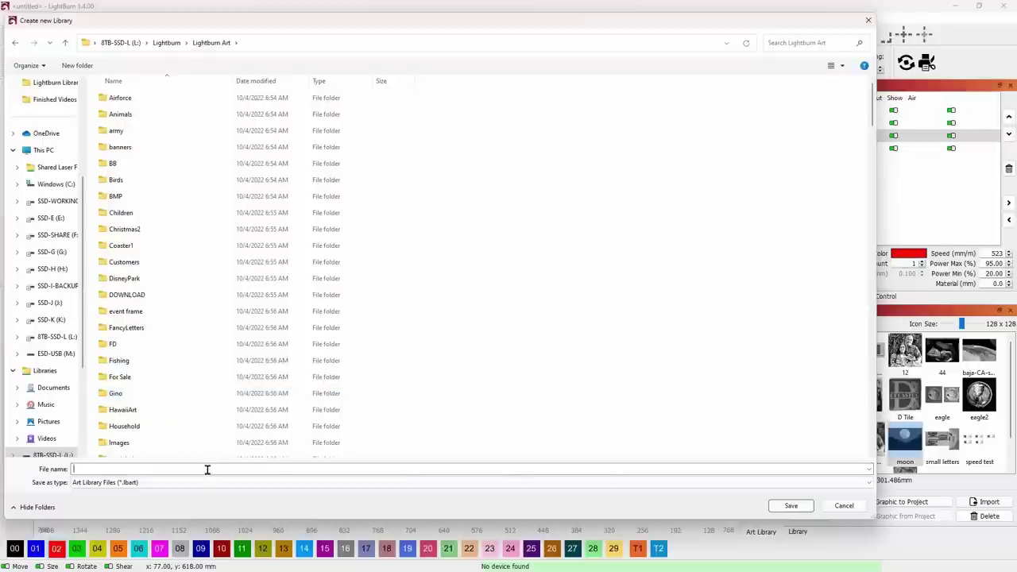
{"action": "type", "text": "moon"}
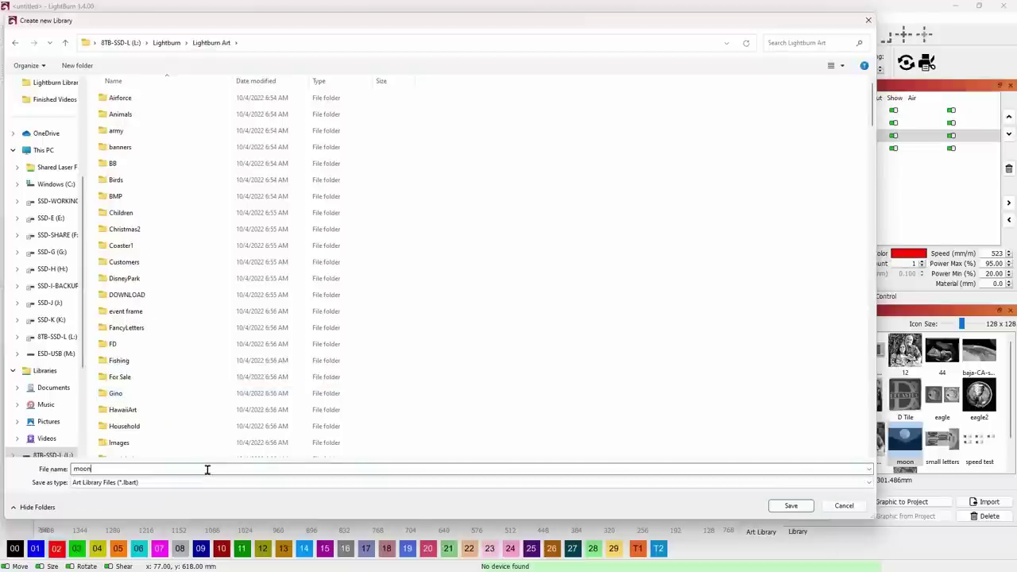
{"action": "type", "text": "-clock"}
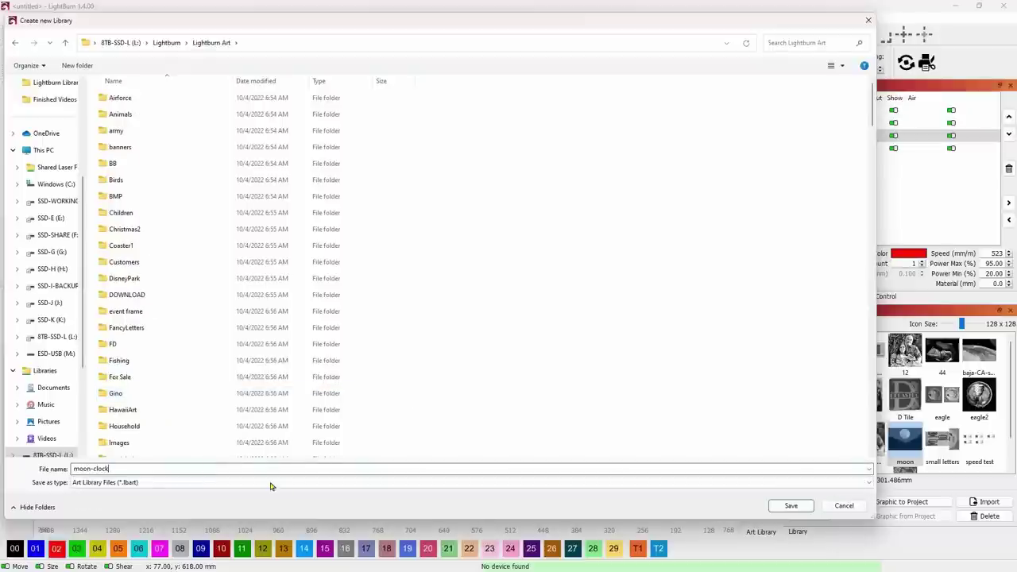
{"action": "left_click", "coordinate": [789, 504]}
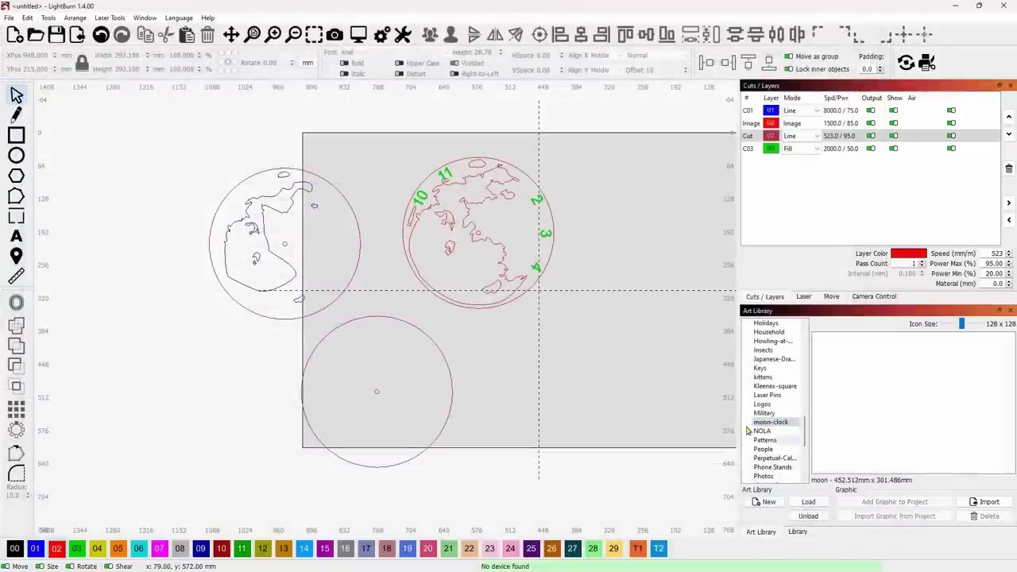
- Add the plain base circle to the moon-clock library as graphic 'Base'
{"action": "left_click", "coordinate": [405, 423]}
{"action": "left_click", "coordinate": [866, 518]}
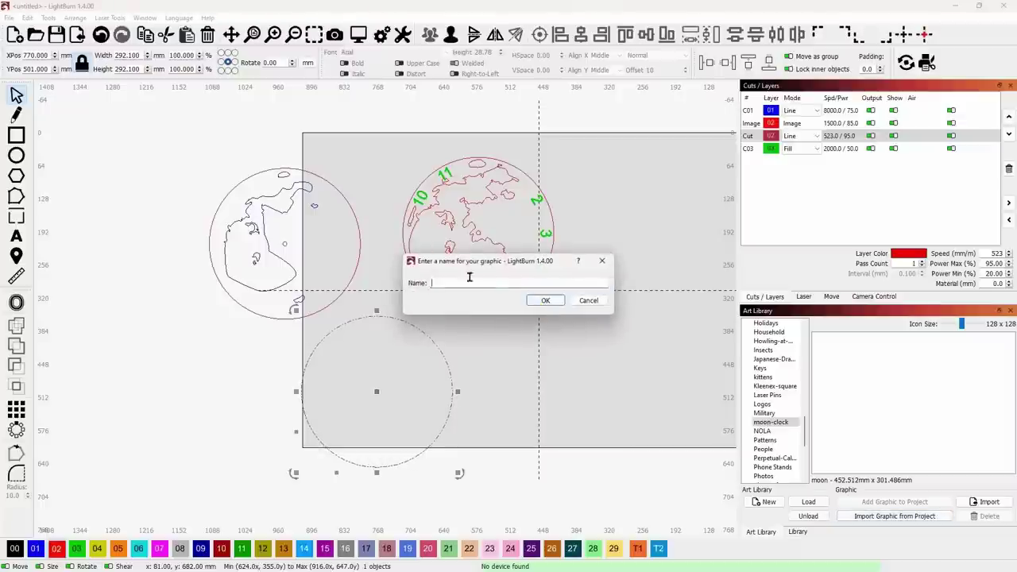
{"action": "type", "text": "Base"}
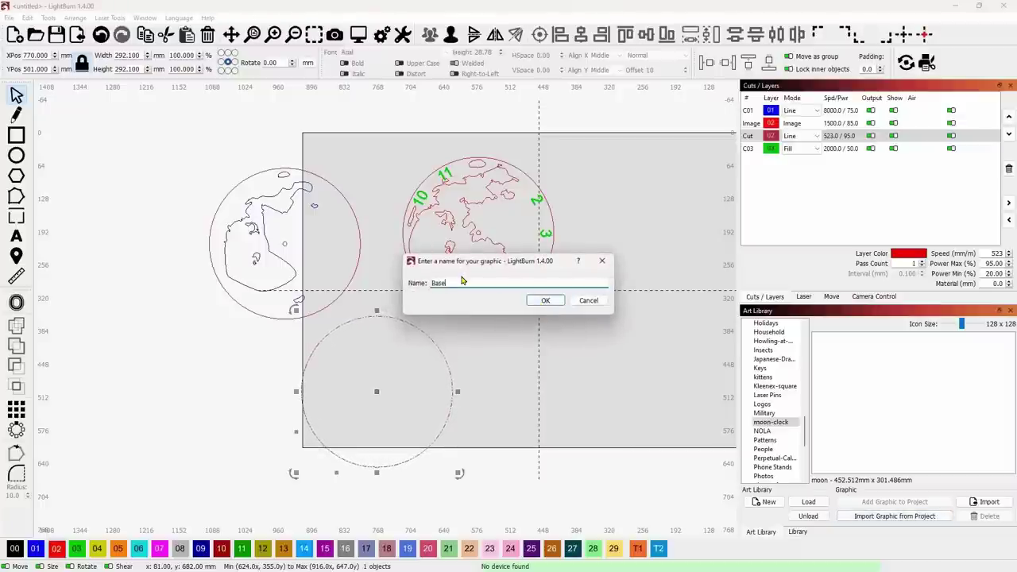
{"action": "key", "text": "Return"}
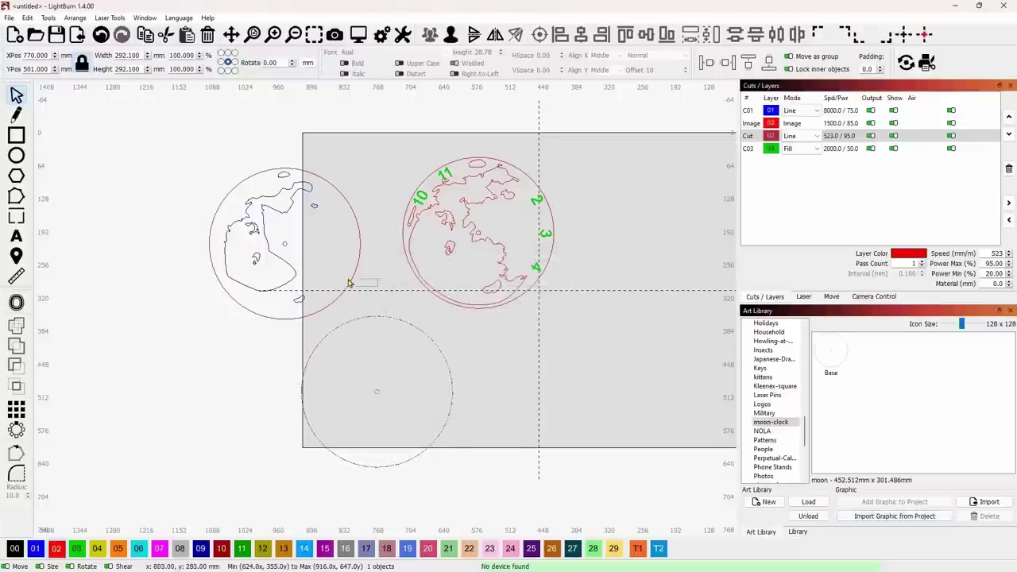
- Add the outline moon as 'Layer 2' and the numbered top as 'Top'
{"action": "left_click", "coordinate": [354, 282]}
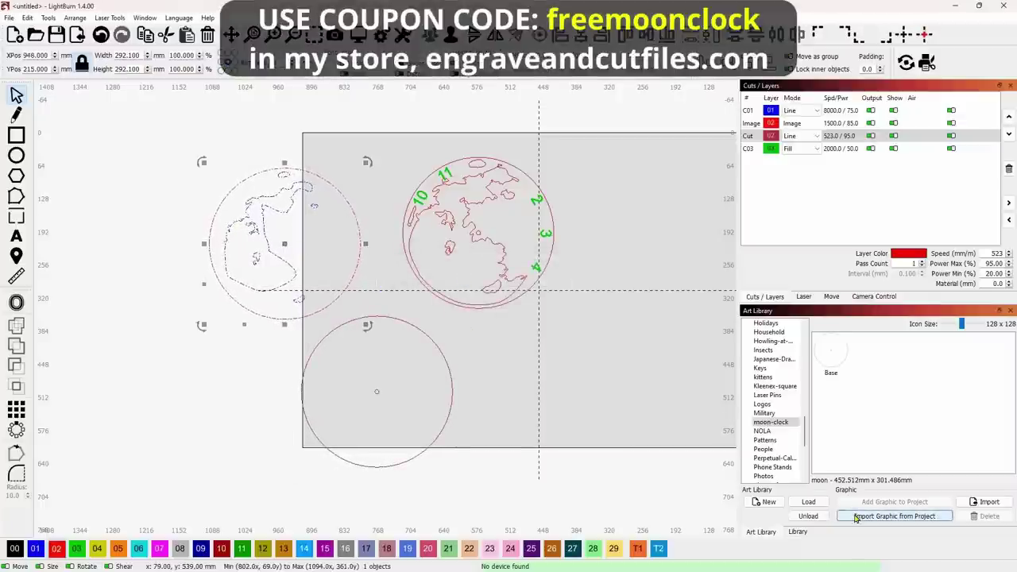
{"action": "left_click", "coordinate": [893, 516]}
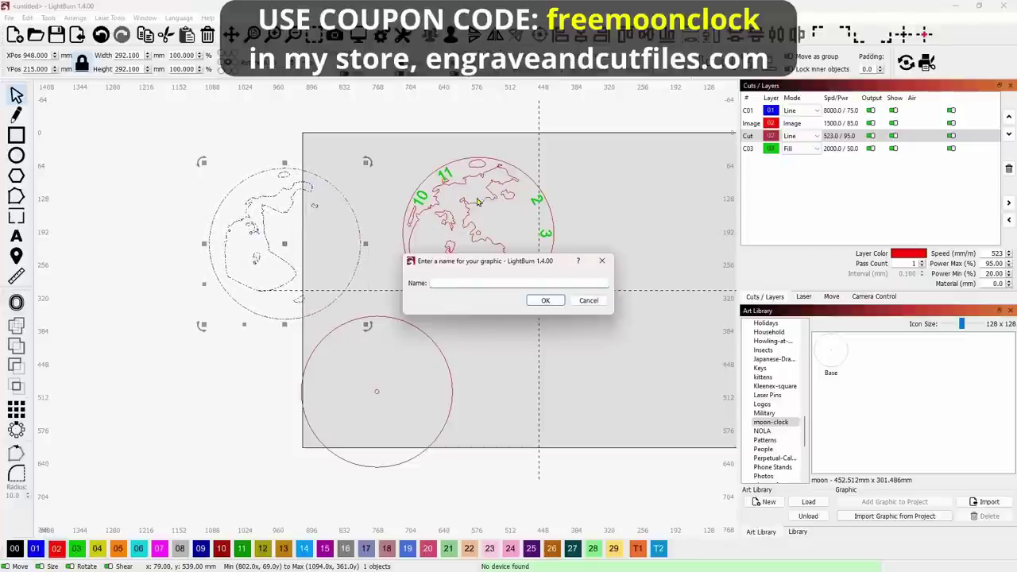
{"action": "type", "text": "Layer 2"}
{"action": "key", "text": "Return"}
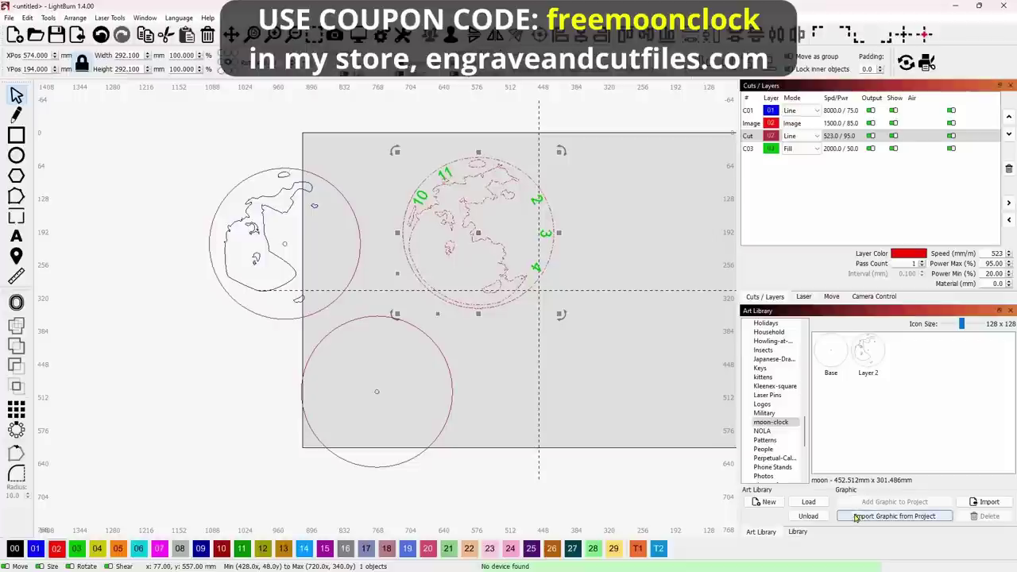
{"action": "type", "text": "Top"}
{"action": "key", "text": "Return"}
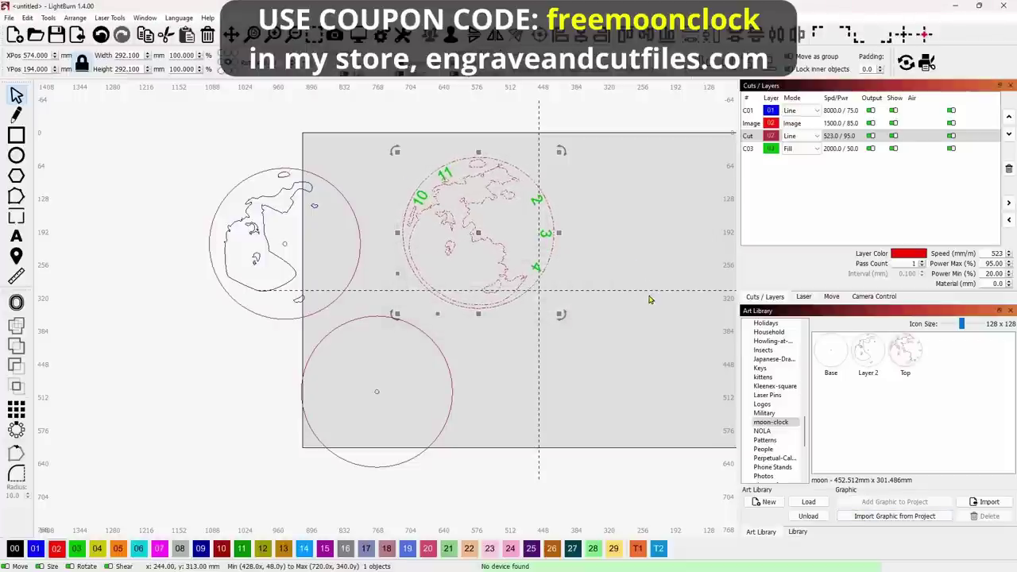
{"action": "left_click", "coordinate": [612, 336]}
- Move all three moon-clock pieces right onto the page
{"action": "middle_click_drag", "start_coordinate": [597, 329], "coordinate": [552, 327]}
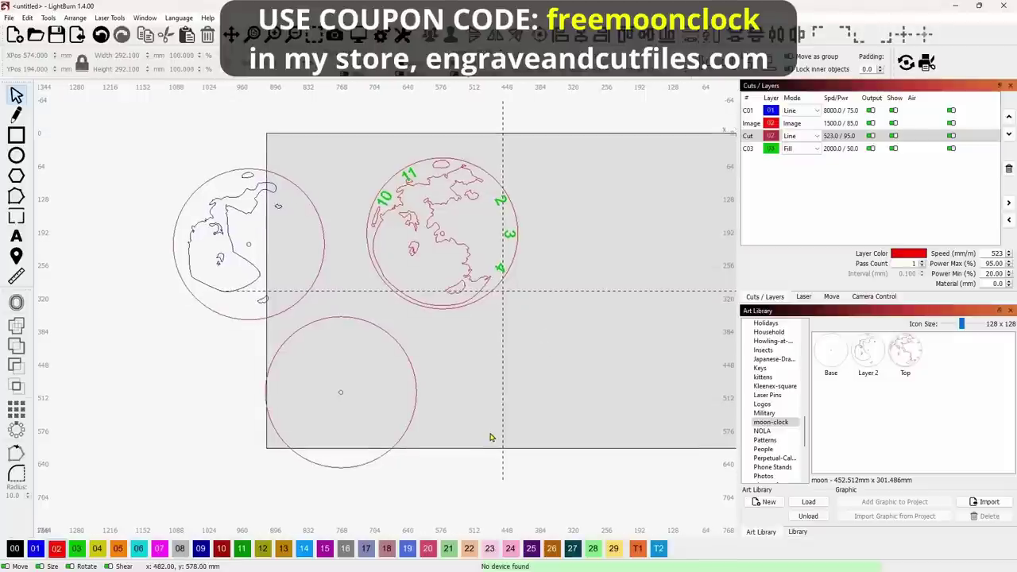
{"action": "mouse_move", "coordinate": [488, 438]}
{"action": "left_mouse_down"}
{"action": "mouse_move", "coordinate": [278, 305]}
{"action": "mouse_move", "coordinate": [273, 274]}
{"action": "left_mouse_up"}
{"action": "left_click_drag", "start_coordinate": [341, 310], "coordinate": [483, 302]}
- Add the moon photo to the moon-clock library as graphic 'Photo'
{"action": "middle_click_drag", "start_coordinate": [632, 331], "coordinate": [535, 325]}
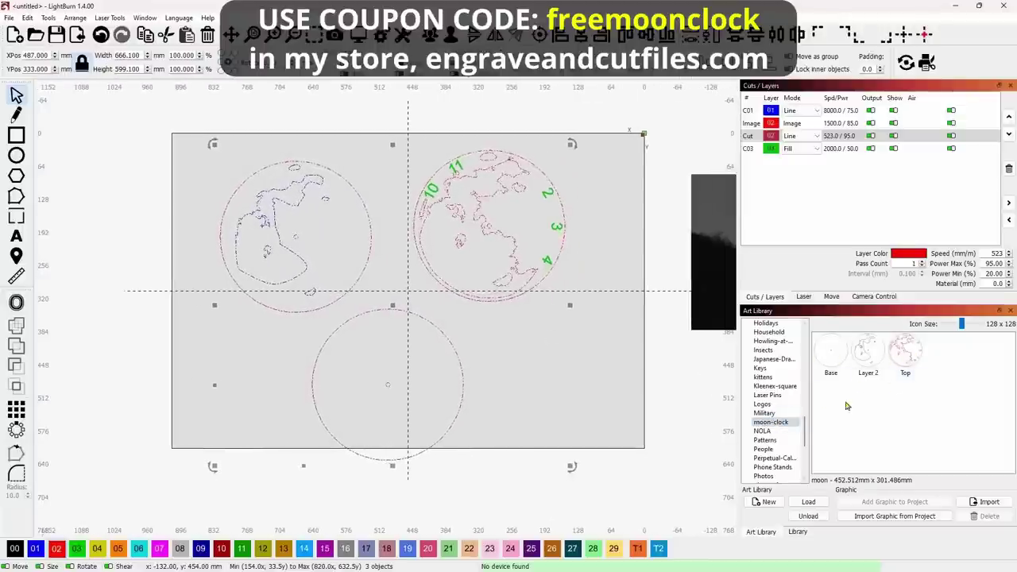
{"action": "left_click", "coordinate": [717, 287]}
{"action": "scroll", "coordinate": [644, 304], "scroll_direction": "right", "scroll_amount": 5}
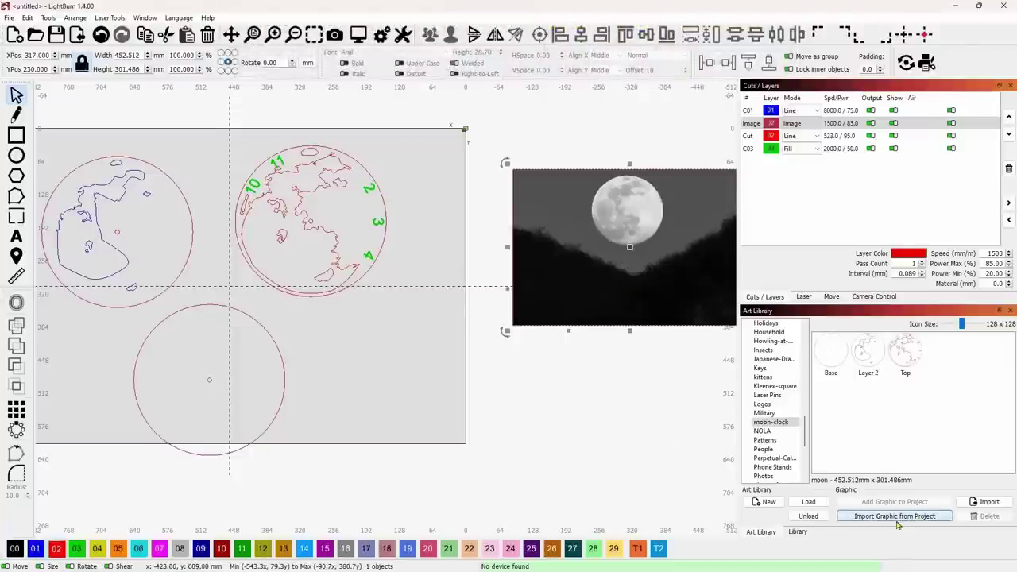
{"action": "left_click", "coordinate": [857, 518]}
{"action": "type", "text": "Ph"}
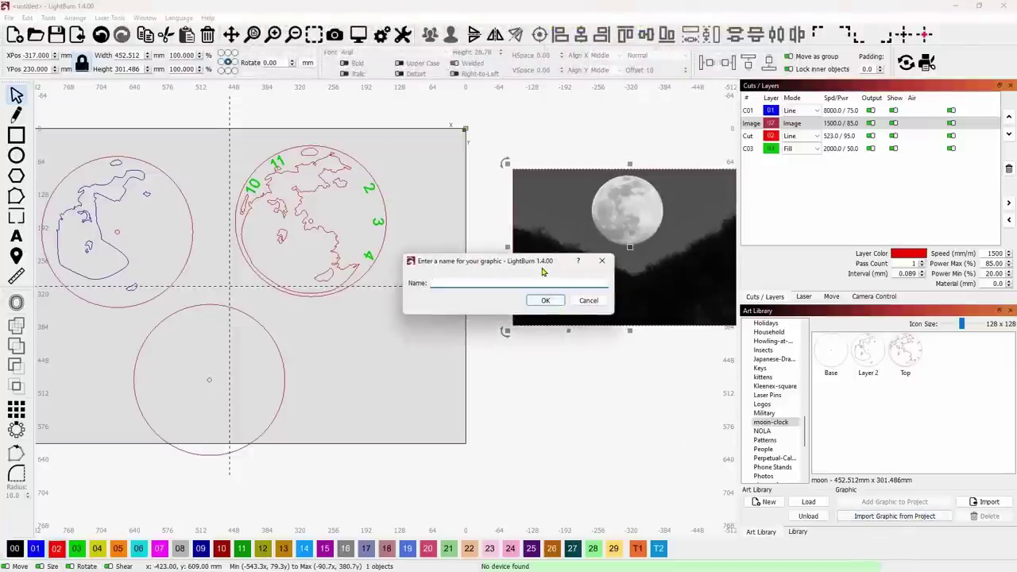
{"action": "type", "text": "oto"}
{"action": "key", "text": "Return"}
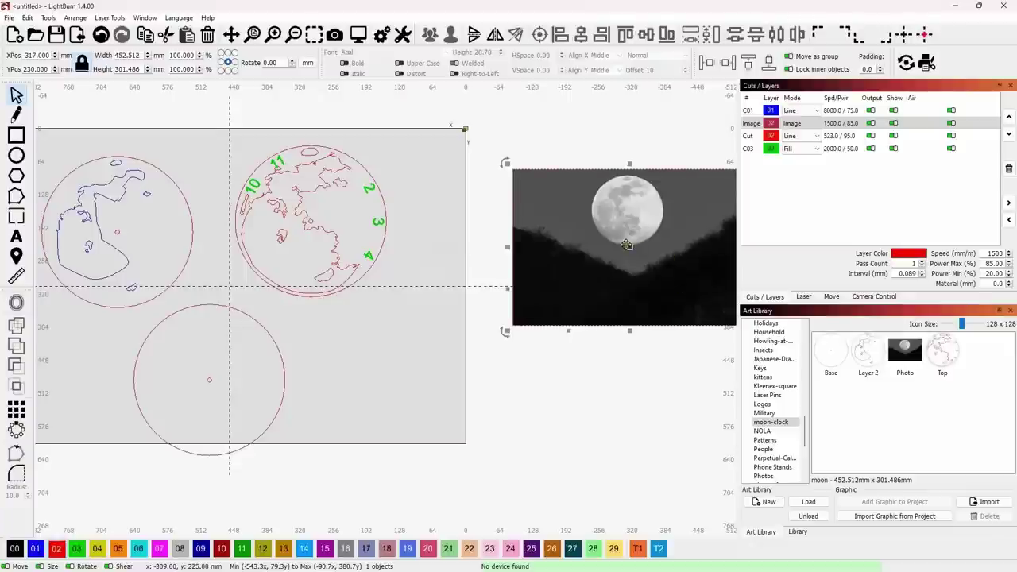
- Delete the moon photo from the canvas
{"action": "key", "text": "Delete"}
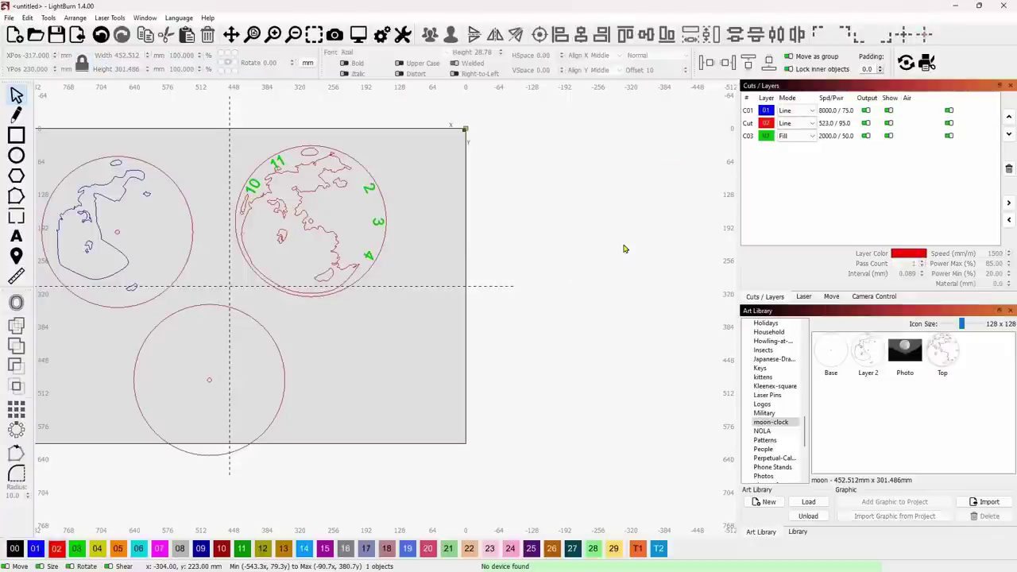
{"action": "middle_click_drag", "start_coordinate": [459, 255], "coordinate": [600, 257]}
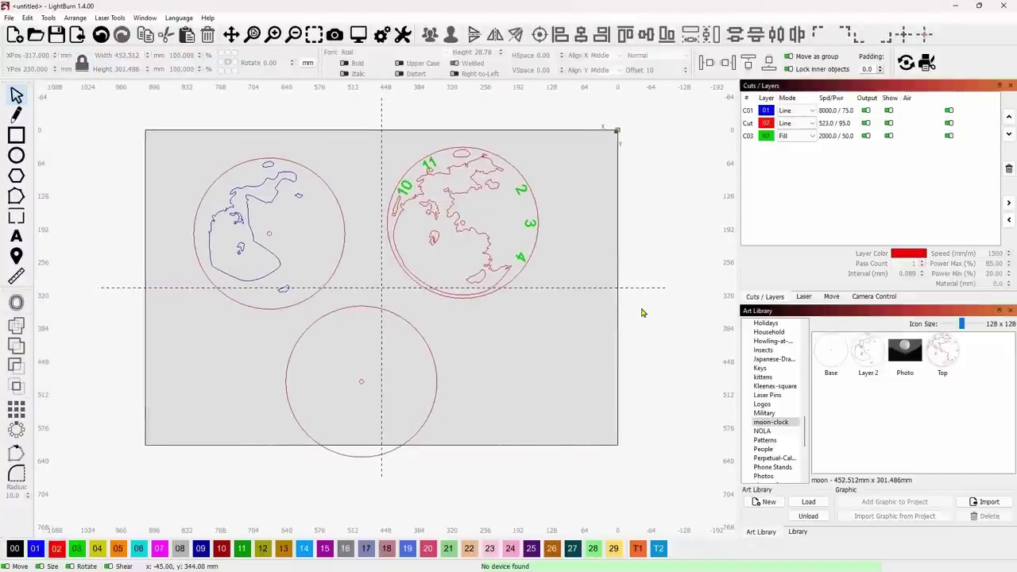
{"action": "middle_click_drag", "start_coordinate": [575, 307], "coordinate": [644, 313]}
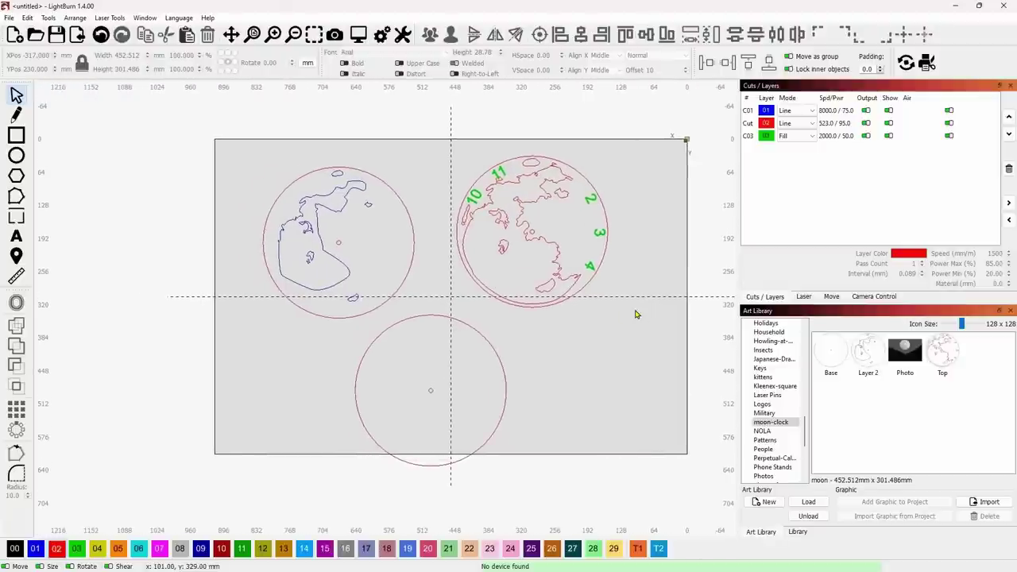
- Move the outline moon and the numbered moon off the page to the left
{"action": "left_click", "coordinate": [401, 286]}
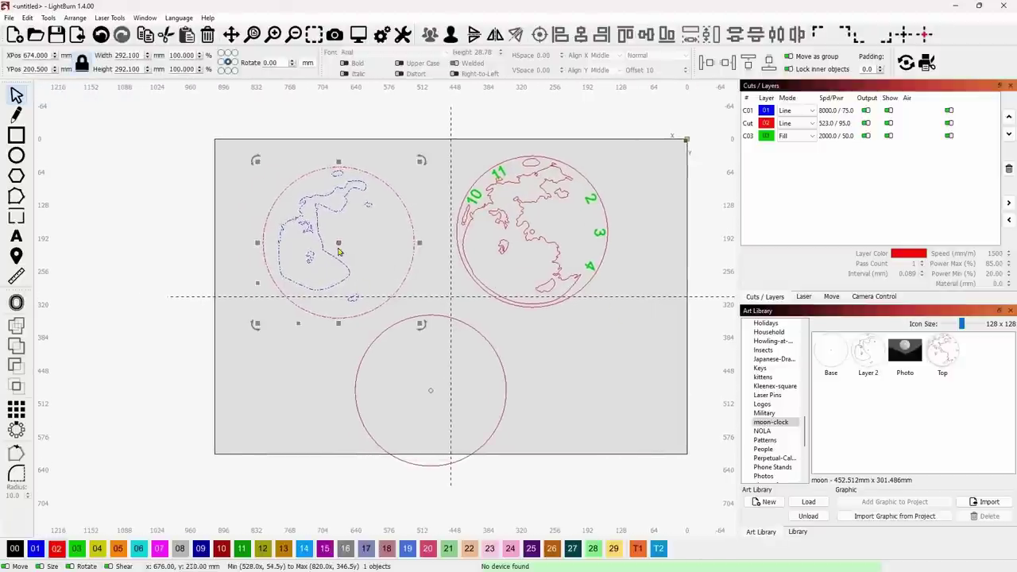
{"action": "left_click_drag", "start_coordinate": [337, 252], "coordinate": [133, 229]}
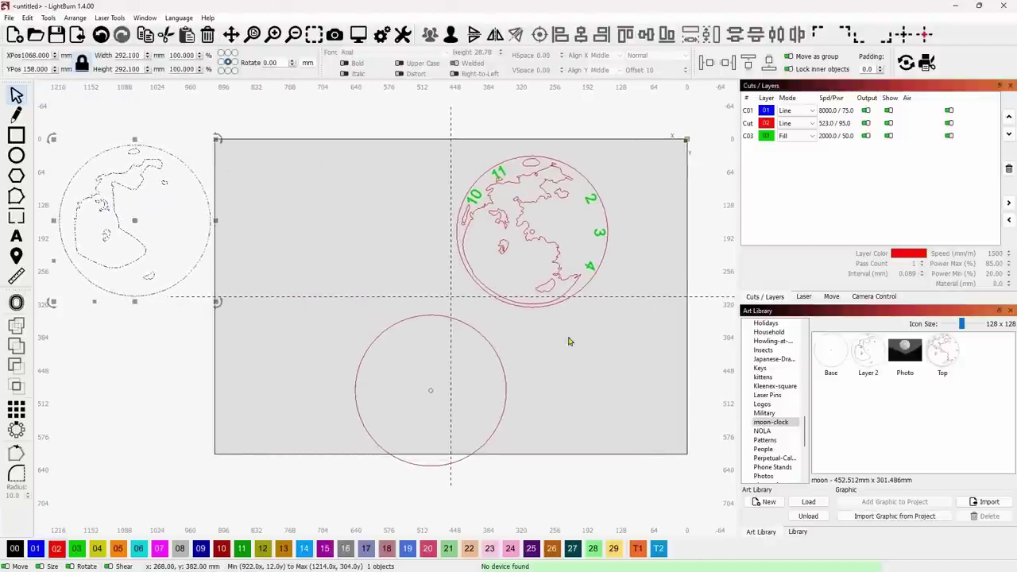
{"action": "left_click_drag", "start_coordinate": [602, 318], "coordinate": [566, 290]}
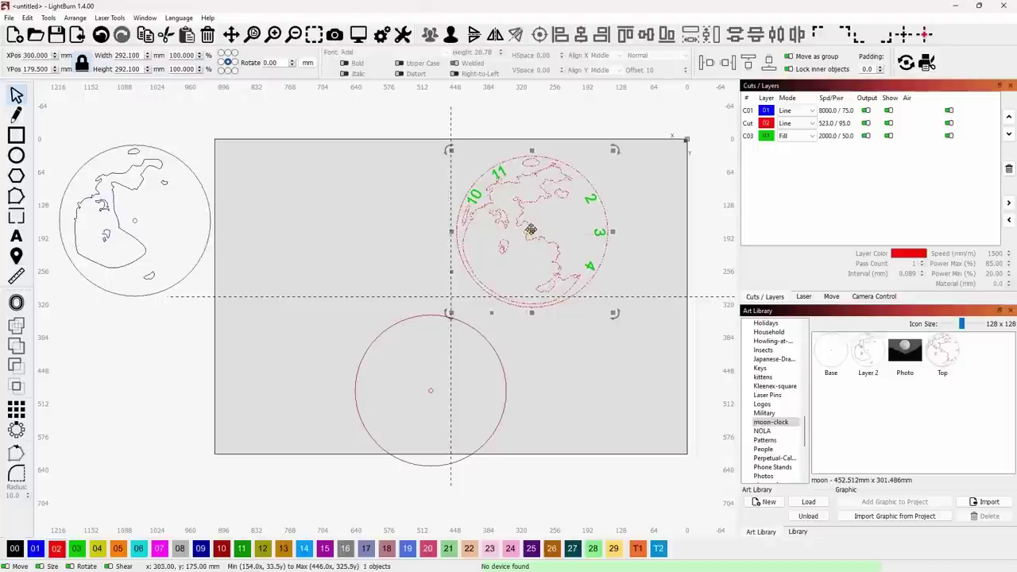
{"action": "left_click_drag", "start_coordinate": [530, 230], "coordinate": [129, 389]}
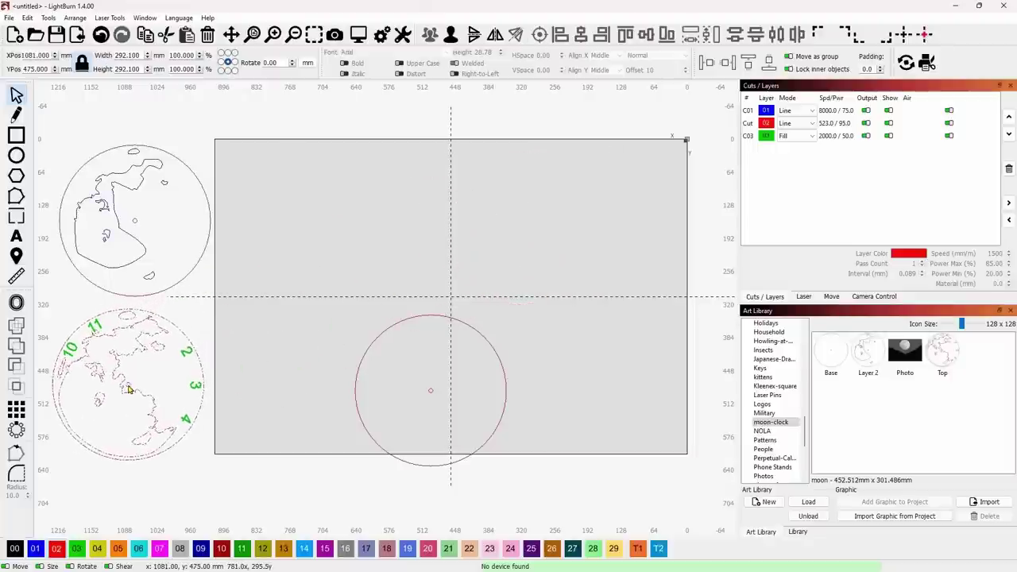
- Position the base circle on the page with the alignment buttons
{"action": "left_click_drag", "start_coordinate": [563, 409], "coordinate": [433, 424]}
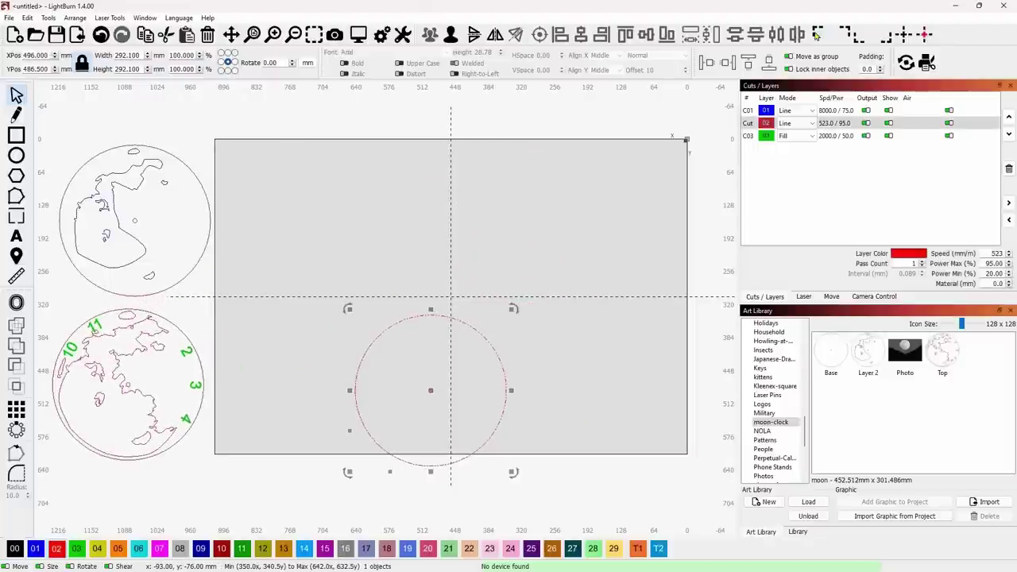
{"action": "left_click", "coordinate": [905, 36]}
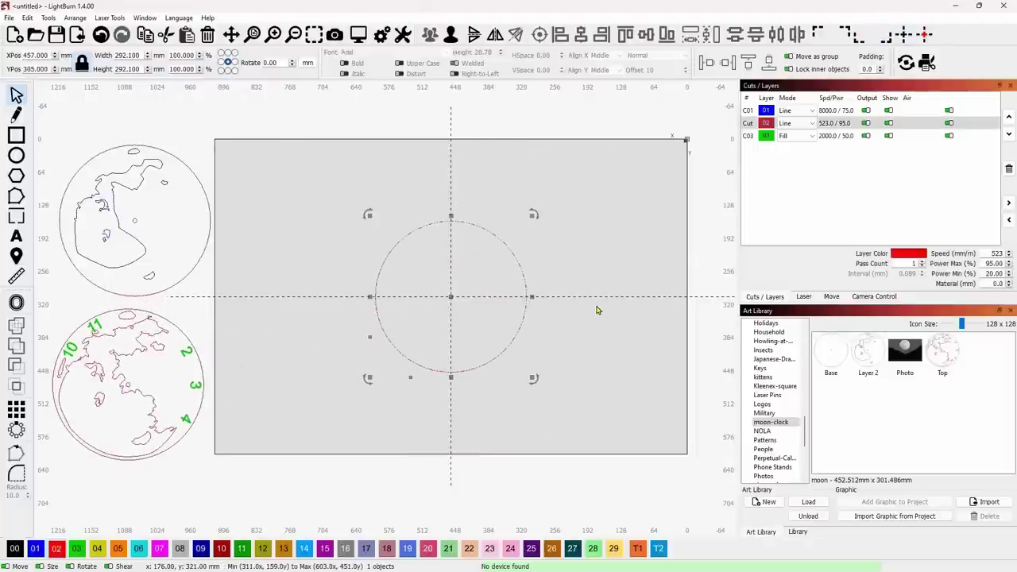
{"action": "left_click", "coordinate": [820, 35]}
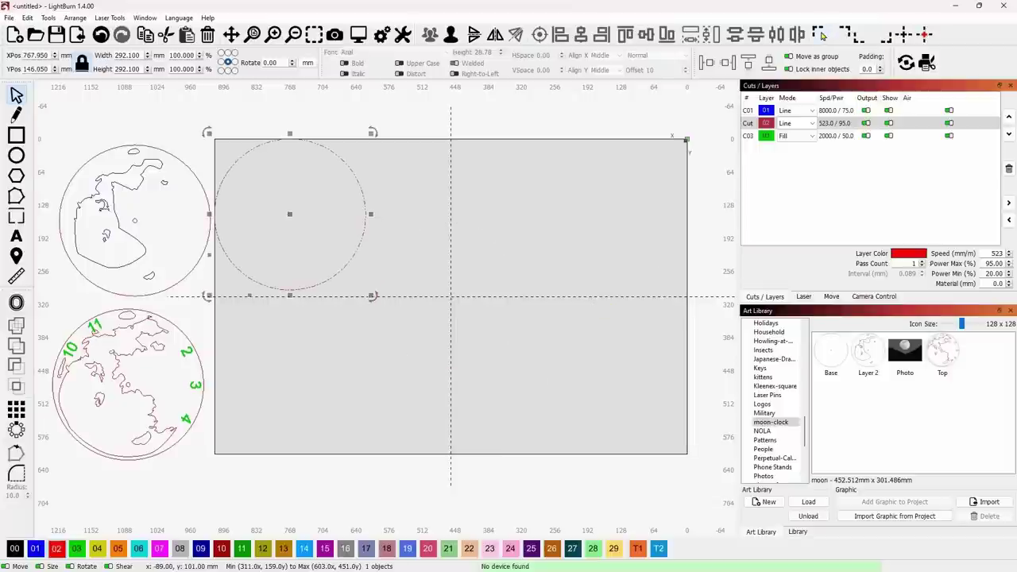
{"action": "left_click", "coordinate": [845, 35]}
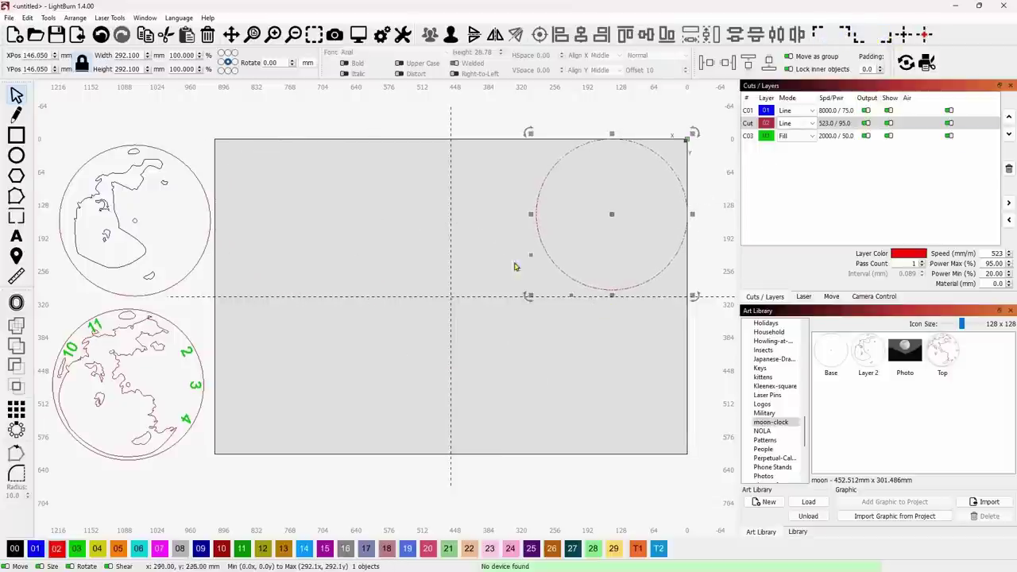
{"action": "left_click", "coordinate": [456, 274]}
{"action": "scroll", "coordinate": [457, 272], "scroll_direction": "down", "scroll_amount": 1}
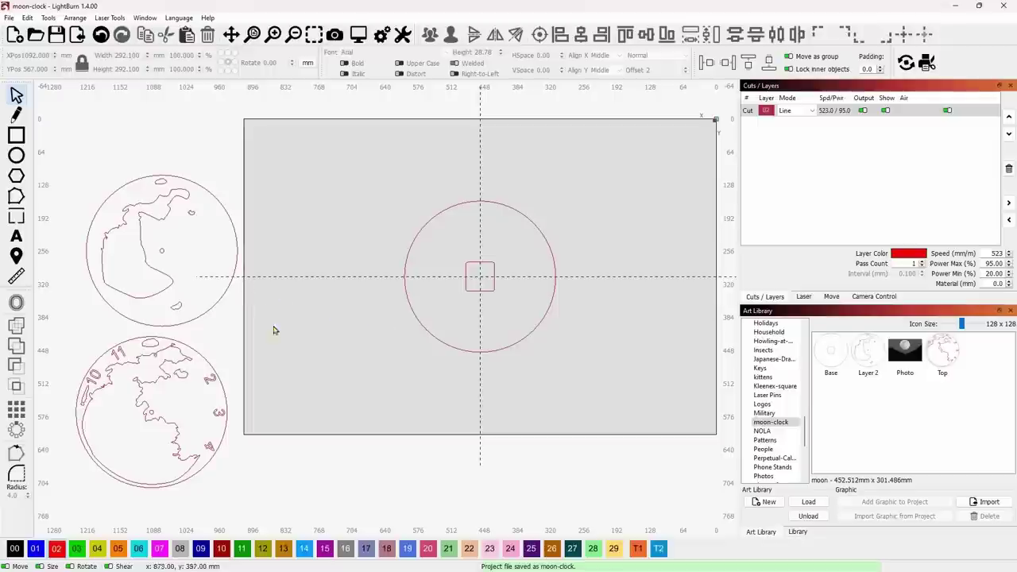
{"action": "middle_click_drag", "start_coordinate": [360, 351], "coordinate": [411, 332]}
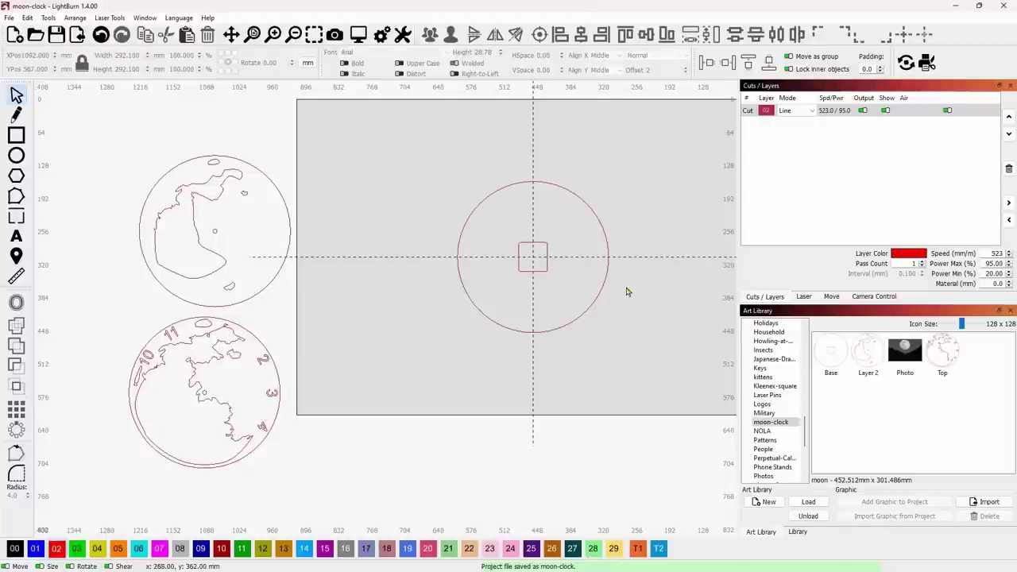
{"action": "middle_click_drag", "start_coordinate": [633, 283], "coordinate": [613, 295]}
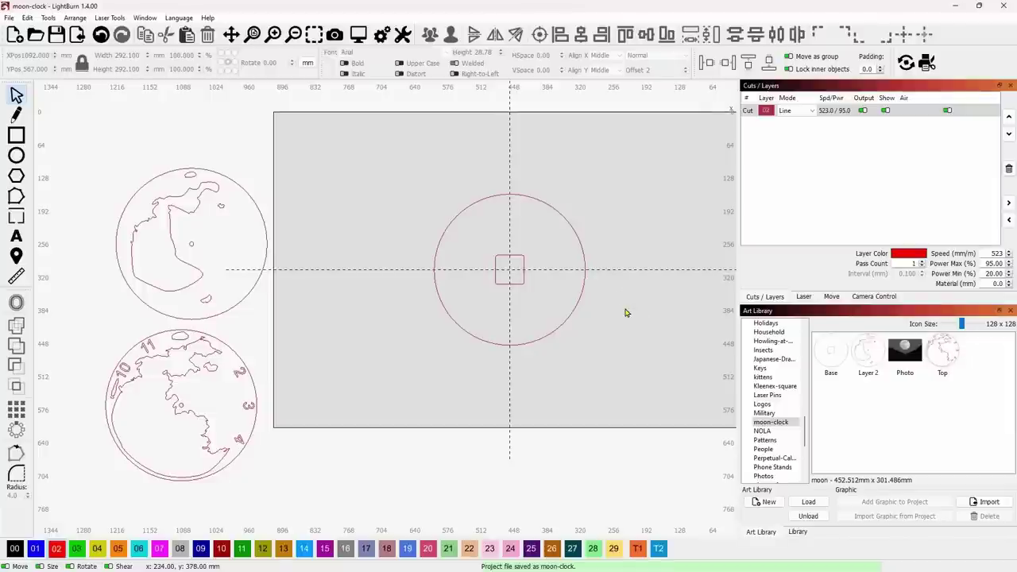
{"action": "left_click", "coordinate": [523, 284]}
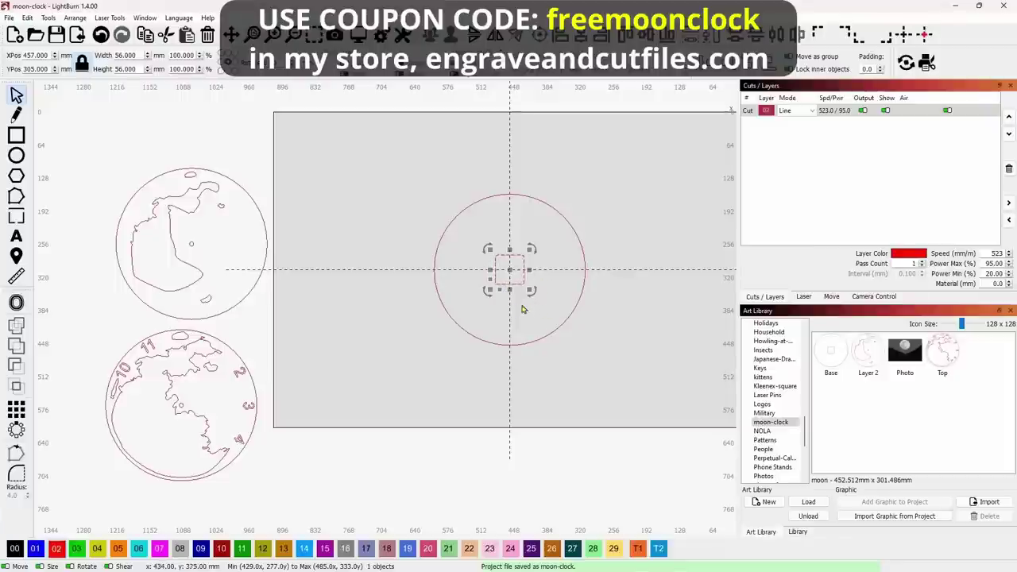
{"action": "scroll", "coordinate": [522, 308], "scroll_direction": "up", "scroll_amount": 5}
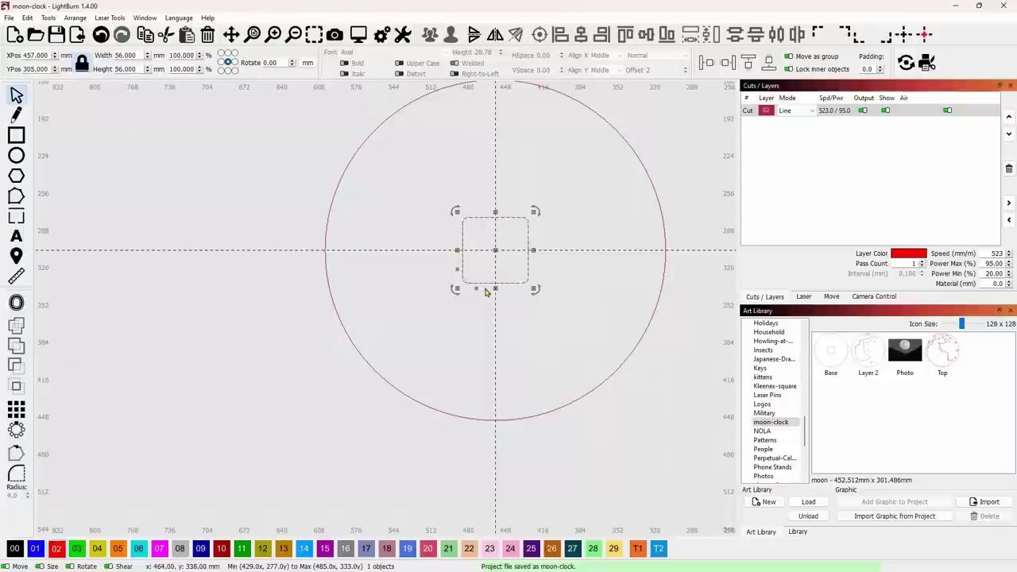
{"action": "scroll", "coordinate": [464, 274], "scroll_direction": "down", "scroll_amount": 4}
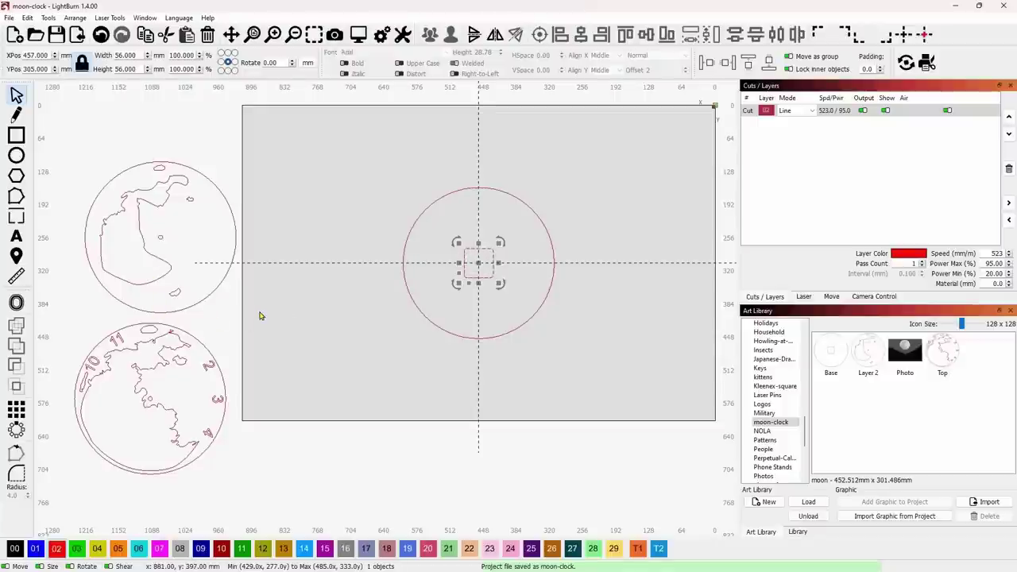
{"action": "middle_click_drag", "start_coordinate": [259, 315], "coordinate": [289, 307]}
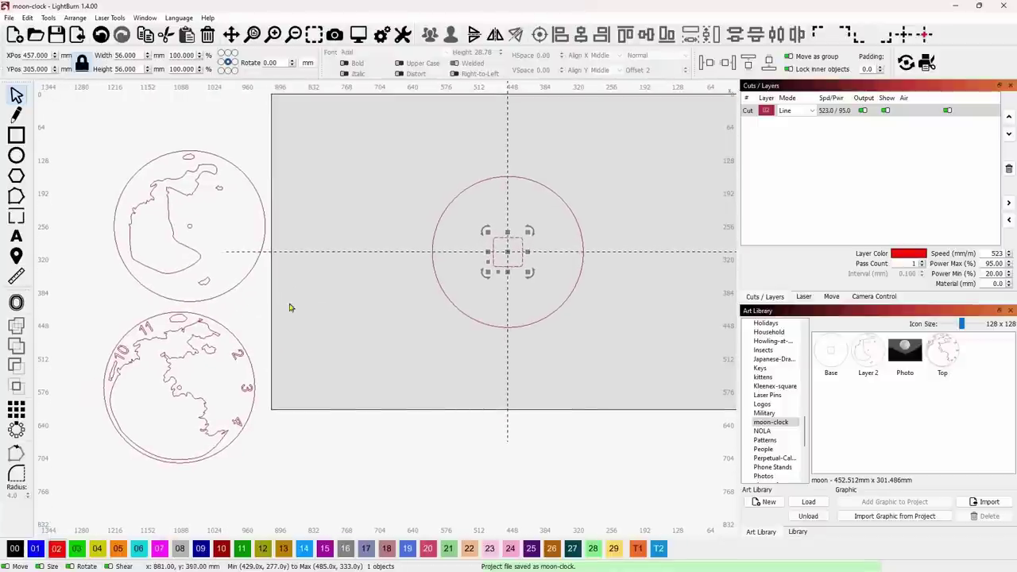
{"action": "left_click", "coordinate": [355, 303]}
{"action": "middle_click_drag", "start_coordinate": [315, 297], "coordinate": [449, 298]}
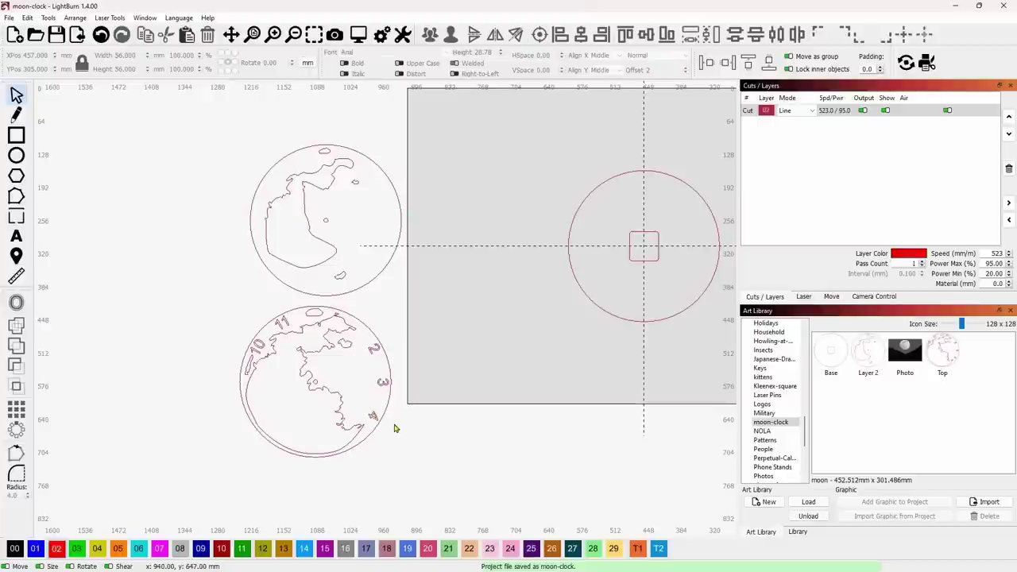
{"action": "left_click", "coordinate": [371, 418]}
{"action": "scroll", "coordinate": [373, 397], "scroll_direction": "up", "scroll_amount": 3}
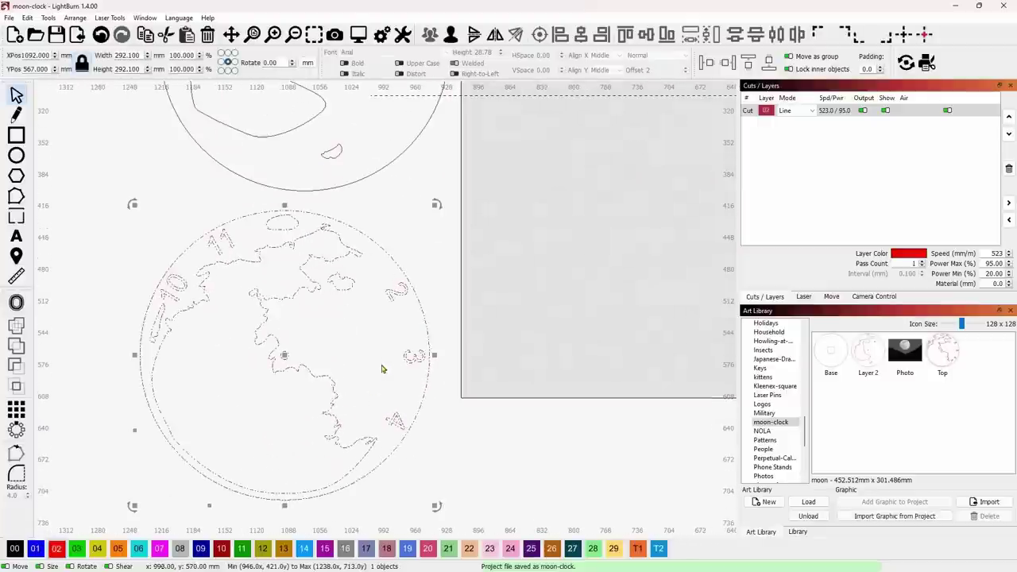
{"action": "left_click", "coordinate": [450, 324]}
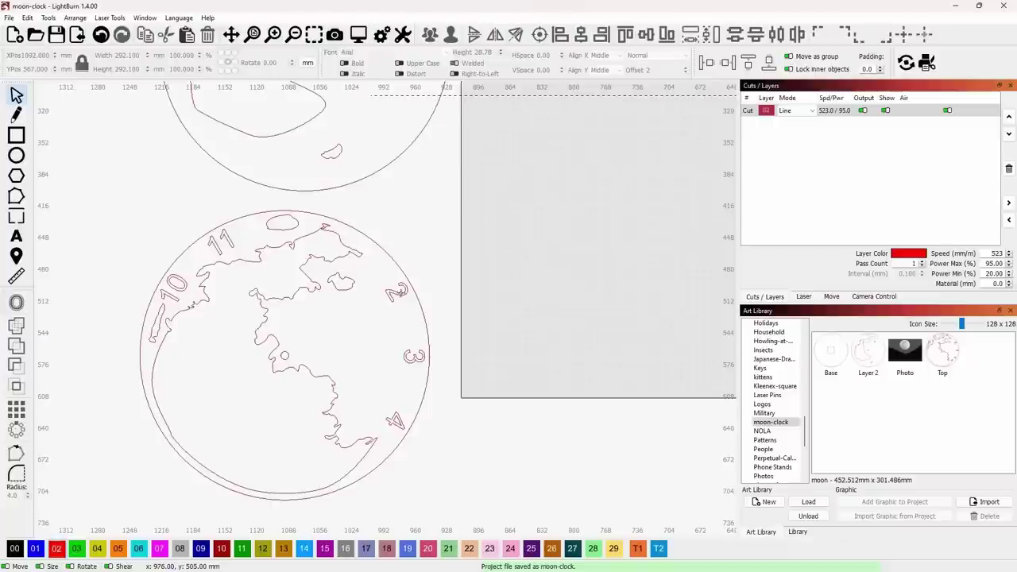
{"action": "scroll", "coordinate": [406, 301], "scroll_direction": "down", "scroll_amount": 3}
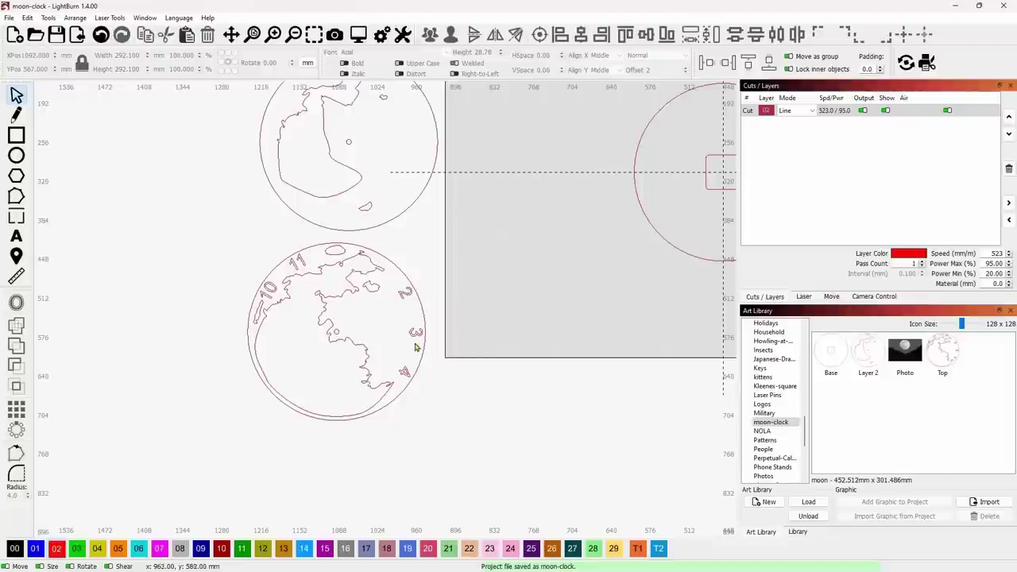
{"action": "scroll", "coordinate": [438, 293], "scroll_direction": "down", "scroll_amount": 2}
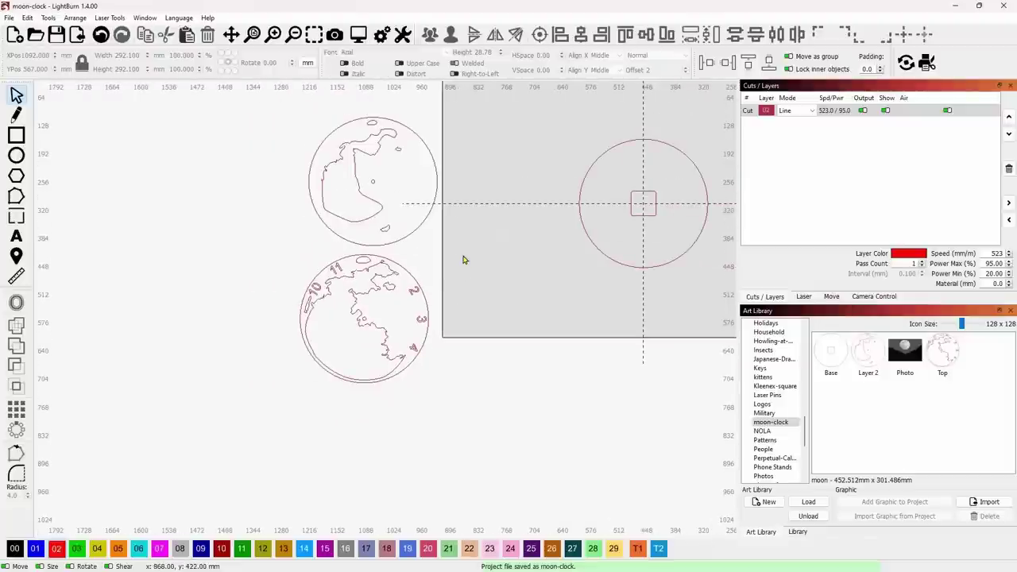
{"action": "middle_click_drag", "start_coordinate": [463, 259], "coordinate": [400, 294]}
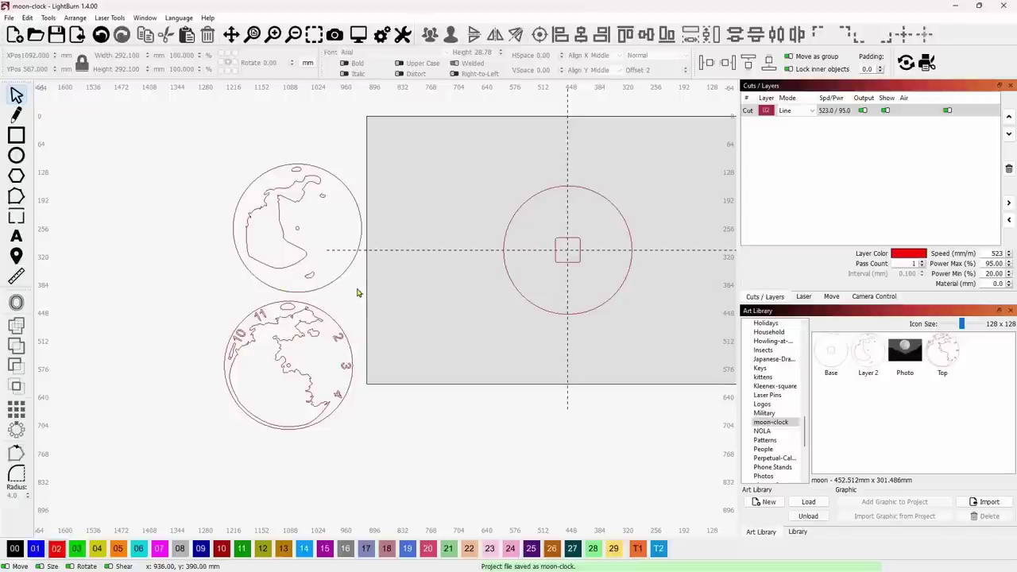
{"action": "left_click", "coordinate": [251, 248]}
{"action": "left_click_drag", "start_coordinate": [297, 228], "coordinate": [294, 363]}
{"action": "key", "text": "Escape"}
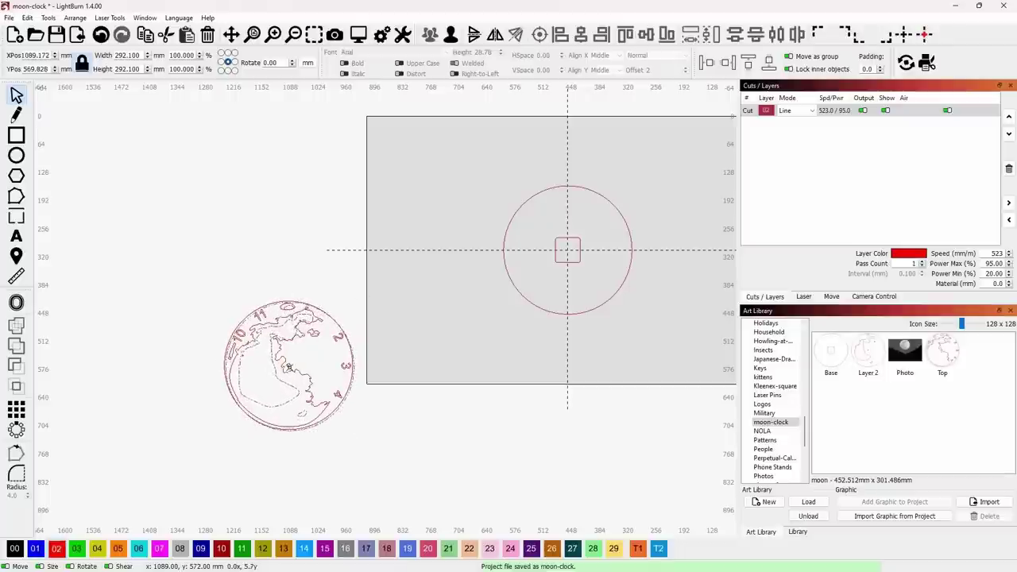
{"action": "left_click_drag", "start_coordinate": [289, 364], "coordinate": [294, 363]}
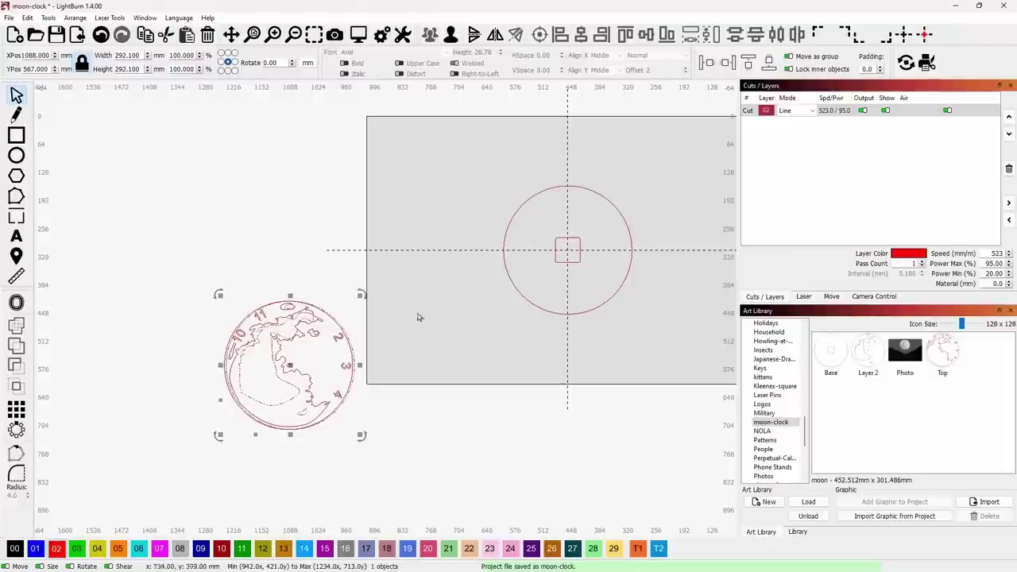
{"action": "left_click_drag", "start_coordinate": [281, 370], "coordinate": [294, 204]}
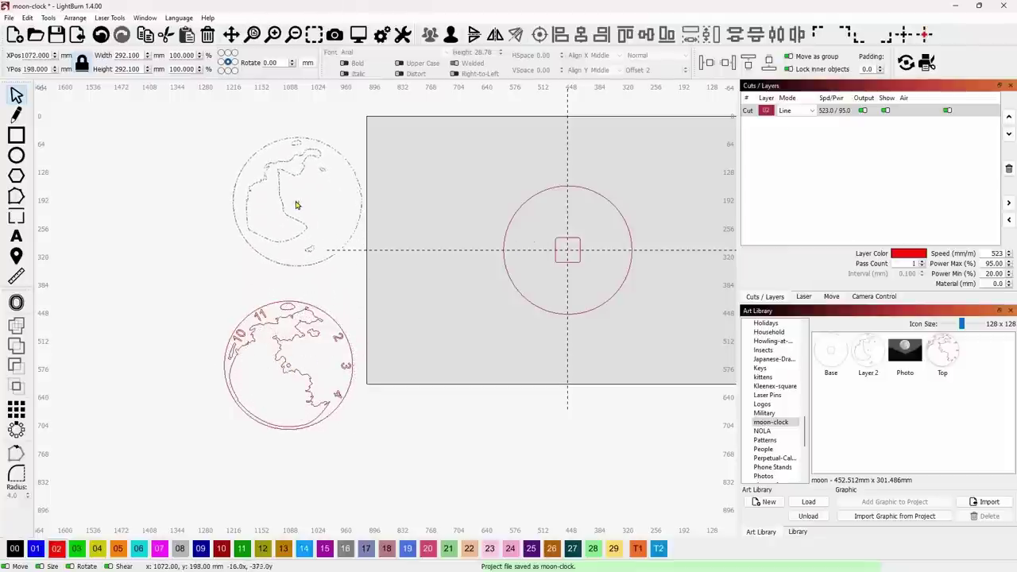
{"action": "left_click", "coordinate": [429, 224]}
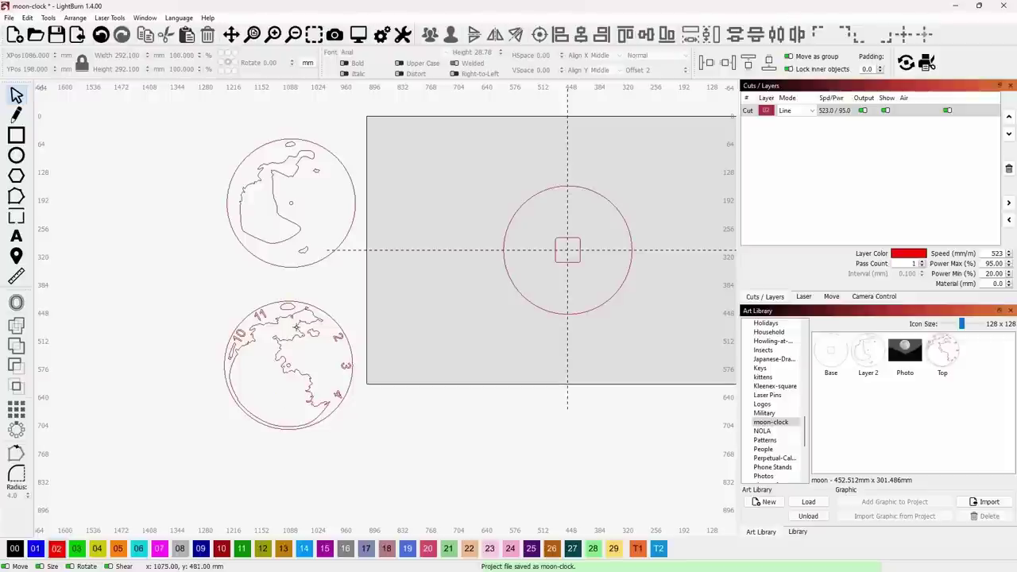
{"action": "middle_click_drag", "start_coordinate": [443, 273], "coordinate": [323, 295]}
{"action": "scroll", "coordinate": [361, 292], "scroll_direction": "up", "scroll_amount": 1}
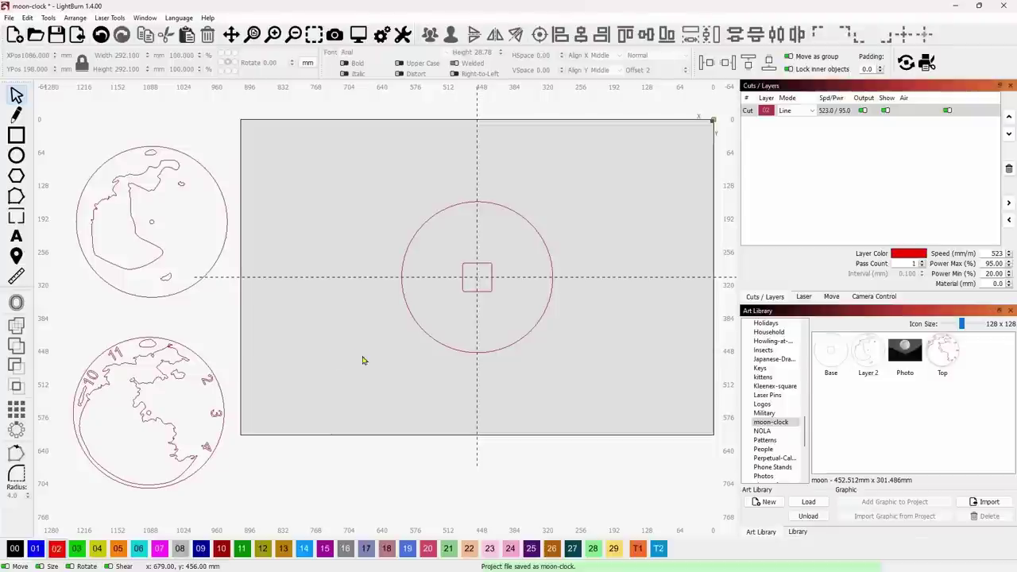
- Select the base circle's centre square, then clear the selection
{"action": "left_click", "coordinate": [472, 291]}
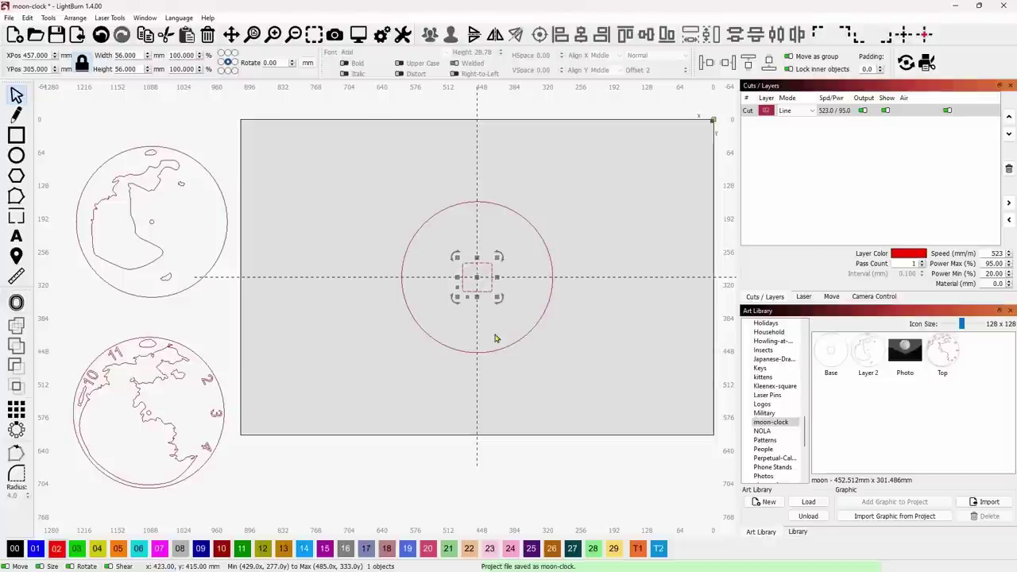
{"action": "left_click", "coordinate": [343, 332]}
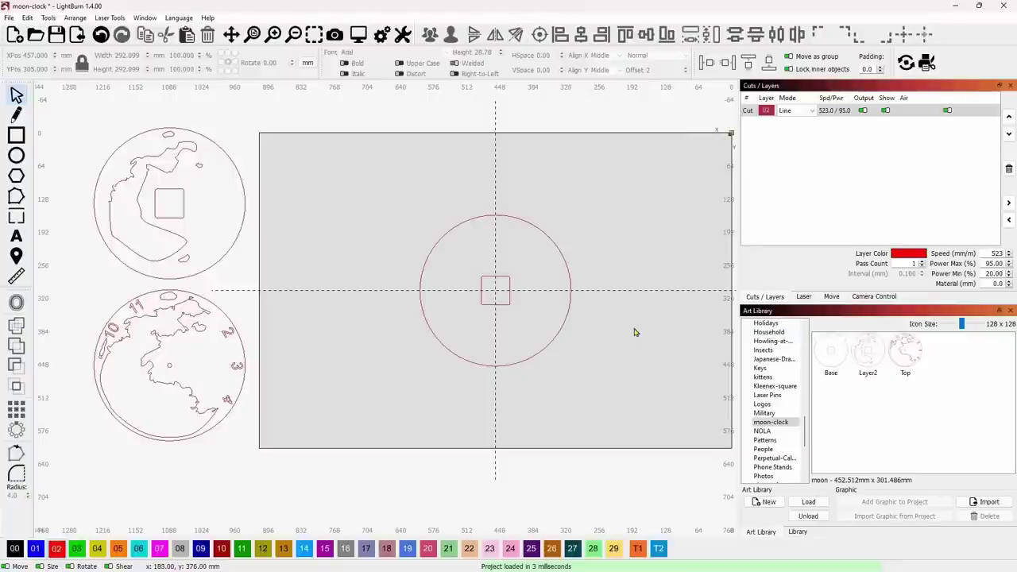
{"action": "middle_click_drag", "start_coordinate": [593, 344], "coordinate": [634, 345]}
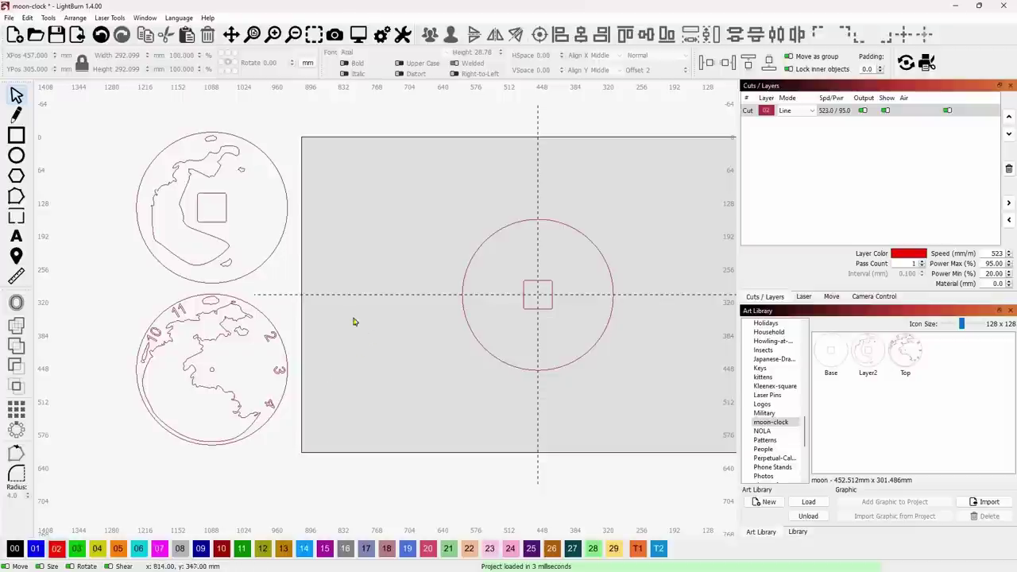
{"action": "middle_click_drag", "start_coordinate": [345, 297], "coordinate": [369, 310]}
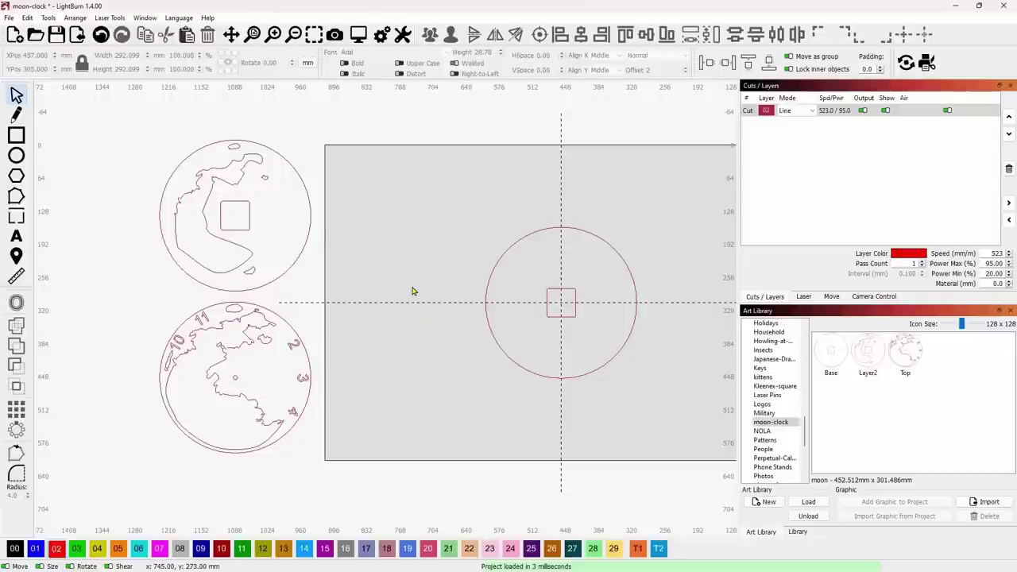
{"action": "middle_click_drag", "start_coordinate": [413, 290], "coordinate": [340, 291]}
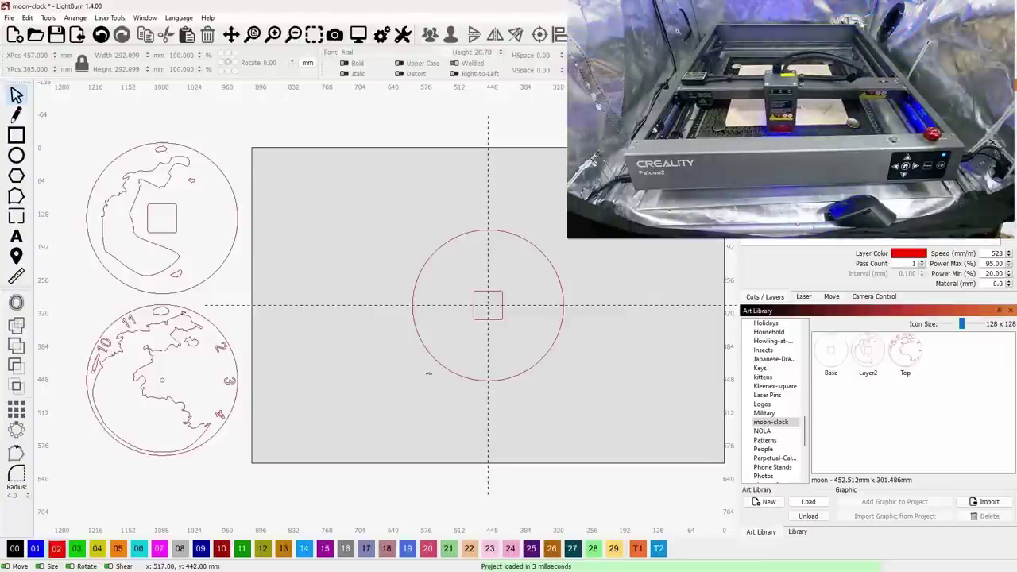
{"action": "scroll", "coordinate": [322, 370], "scroll_direction": "up", "scroll_amount": 2}
{"action": "middle_click_drag", "start_coordinate": [434, 341], "coordinate": [499, 334]}
{"action": "scroll", "coordinate": [357, 385], "scroll_direction": "up", "scroll_amount": 2}
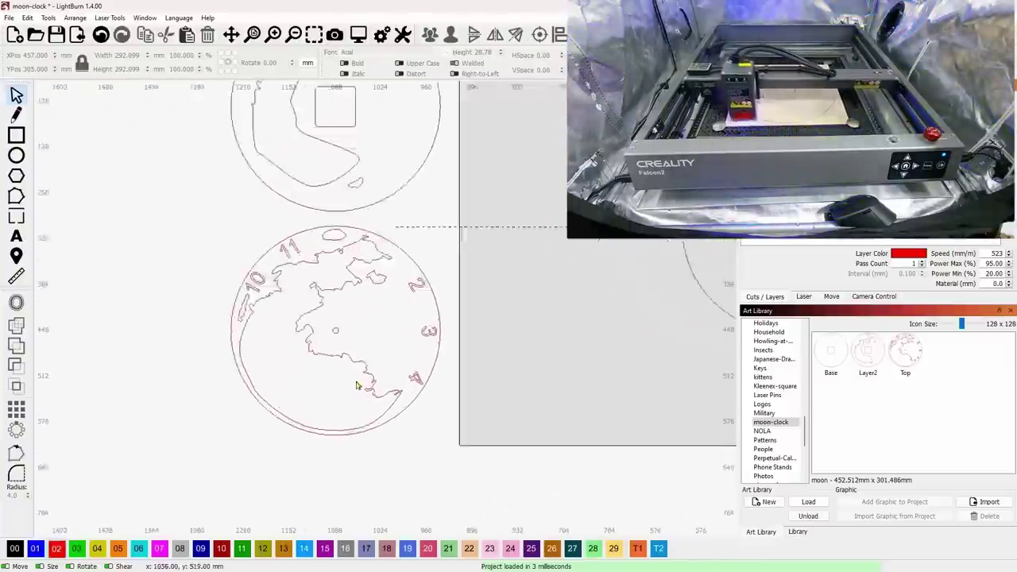
{"action": "scroll", "coordinate": [372, 365], "scroll_direction": "up", "scroll_amount": 4}
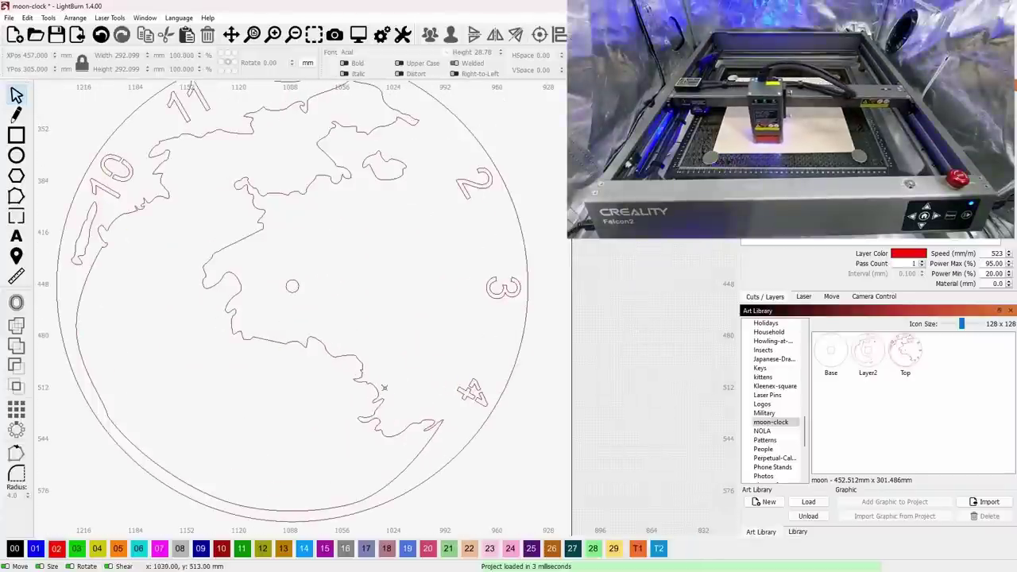
{"action": "scroll", "coordinate": [395, 381], "scroll_direction": "up", "scroll_amount": 1}
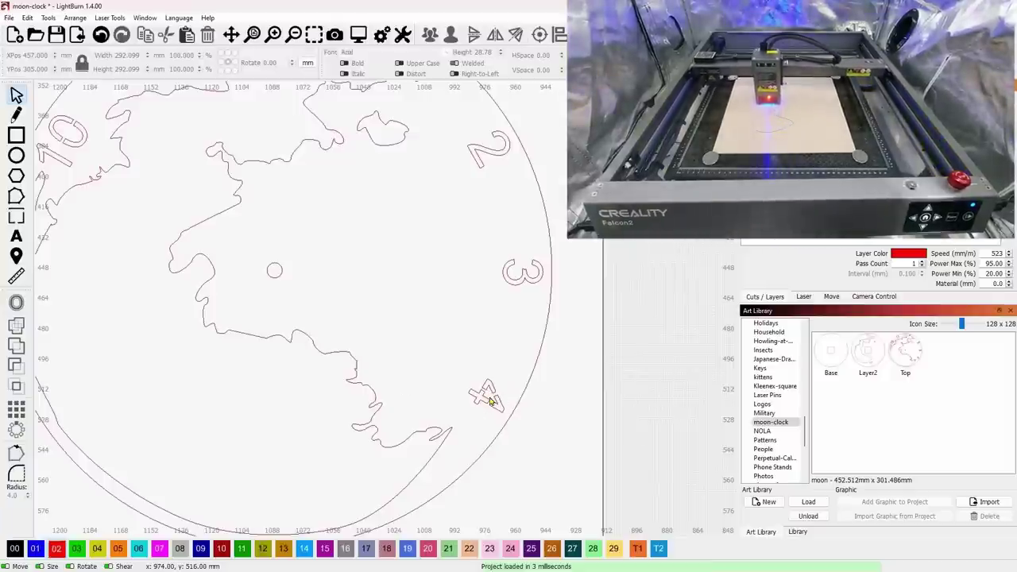
{"action": "scroll", "coordinate": [490, 401], "scroll_direction": "up", "scroll_amount": 2}
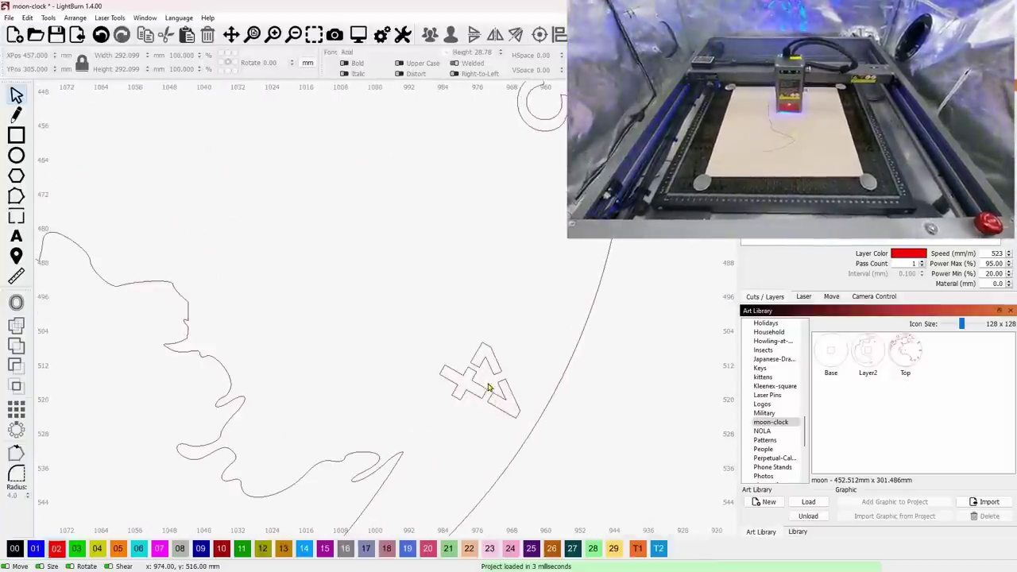
{"action": "scroll", "coordinate": [490, 388], "scroll_direction": "down", "scroll_amount": 3}
{"action": "scroll", "coordinate": [307, 288], "scroll_direction": "down", "scroll_amount": 1}
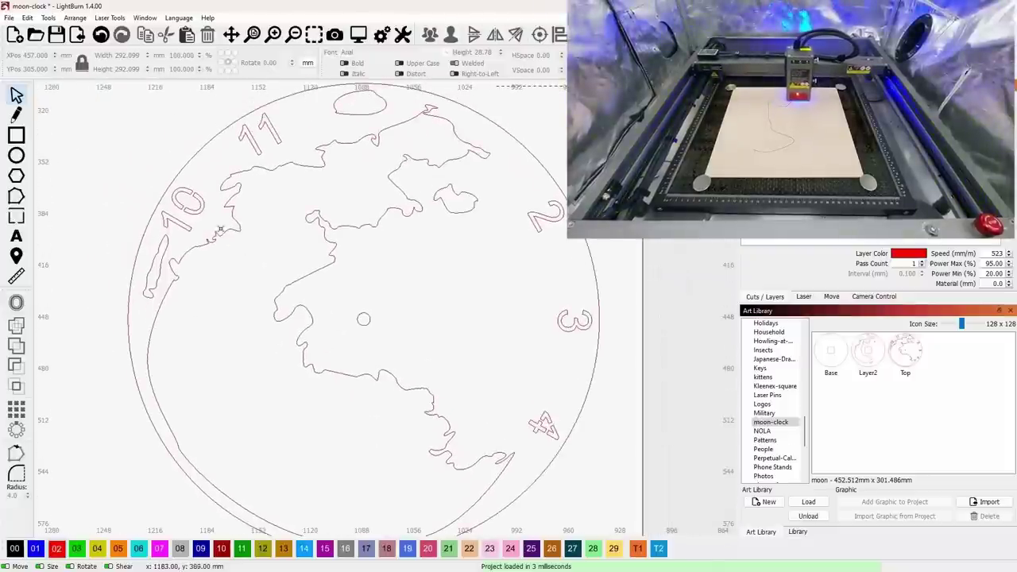
{"action": "scroll", "coordinate": [189, 207], "scroll_direction": "up", "scroll_amount": 2}
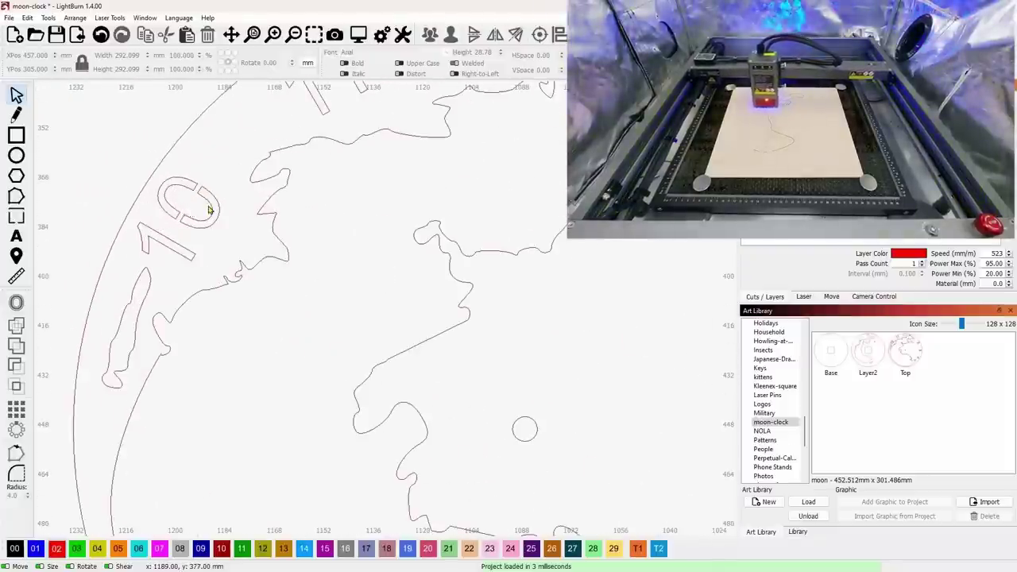
{"action": "scroll", "coordinate": [193, 211], "scroll_direction": "down", "scroll_amount": 3}
{"action": "middle_click_drag", "start_coordinate": [397, 279], "coordinate": [381, 320]}
{"action": "scroll", "coordinate": [394, 314], "scroll_direction": "down", "scroll_amount": 1}
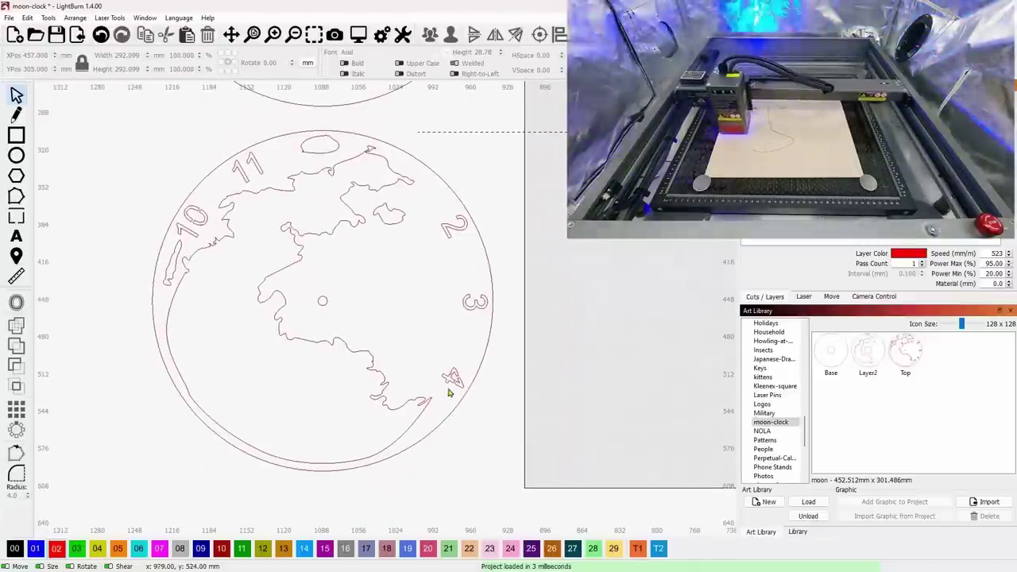
{"action": "scroll", "coordinate": [435, 397], "scroll_direction": "up", "scroll_amount": 1}
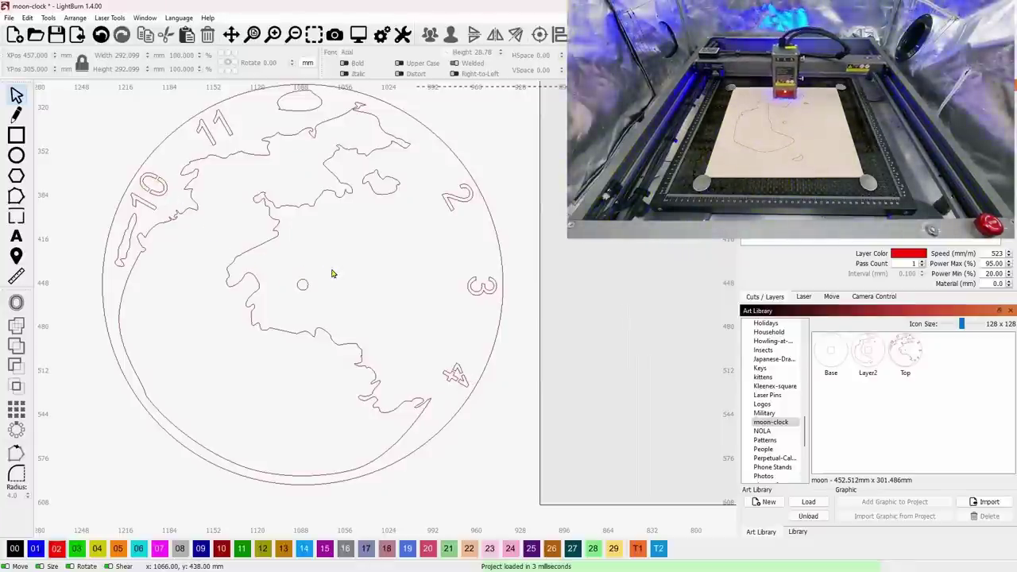
{"action": "scroll", "coordinate": [536, 326], "scroll_direction": "down", "scroll_amount": 4}
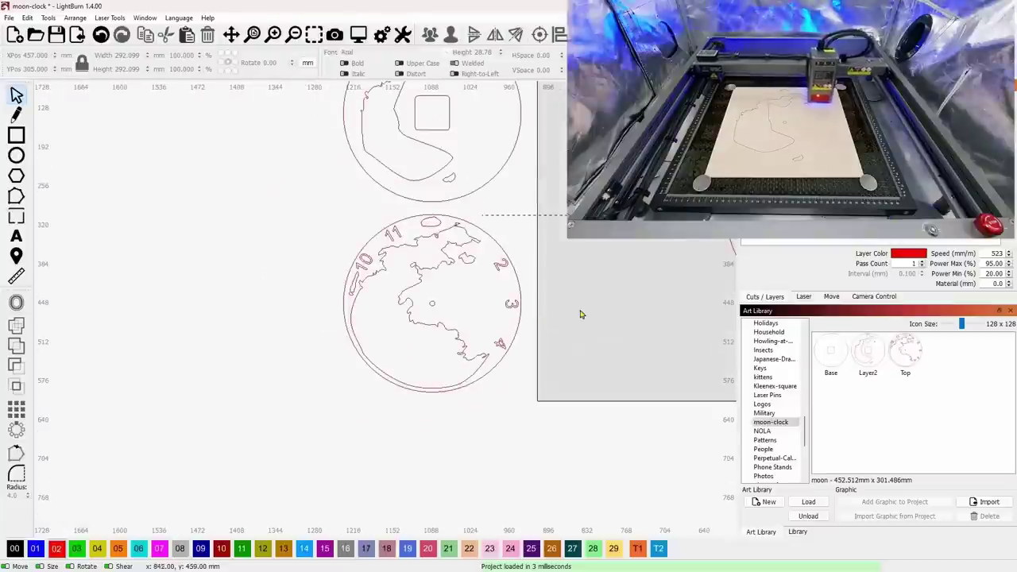
{"action": "middle_click_drag", "start_coordinate": [612, 297], "coordinate": [325, 349]}
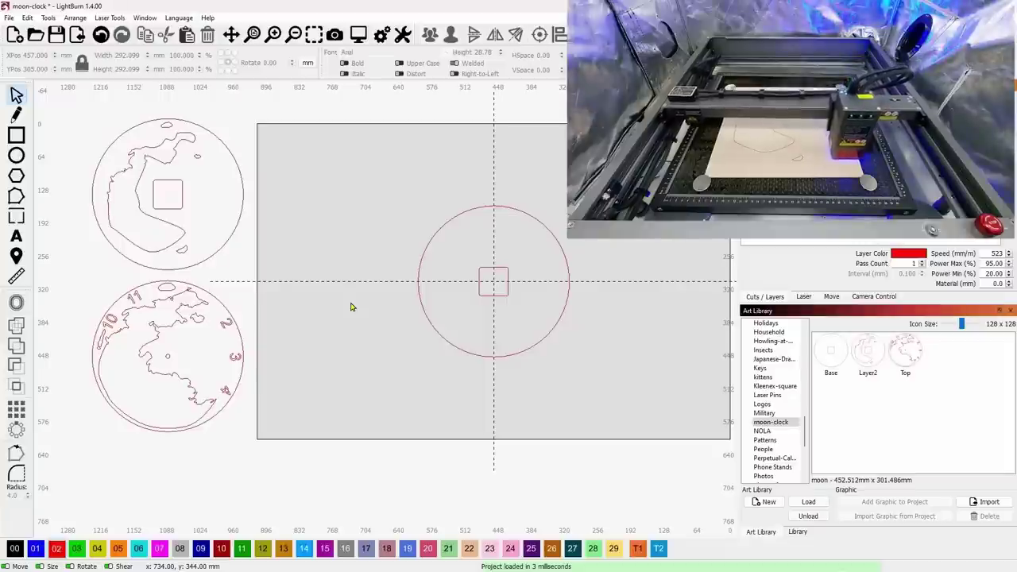